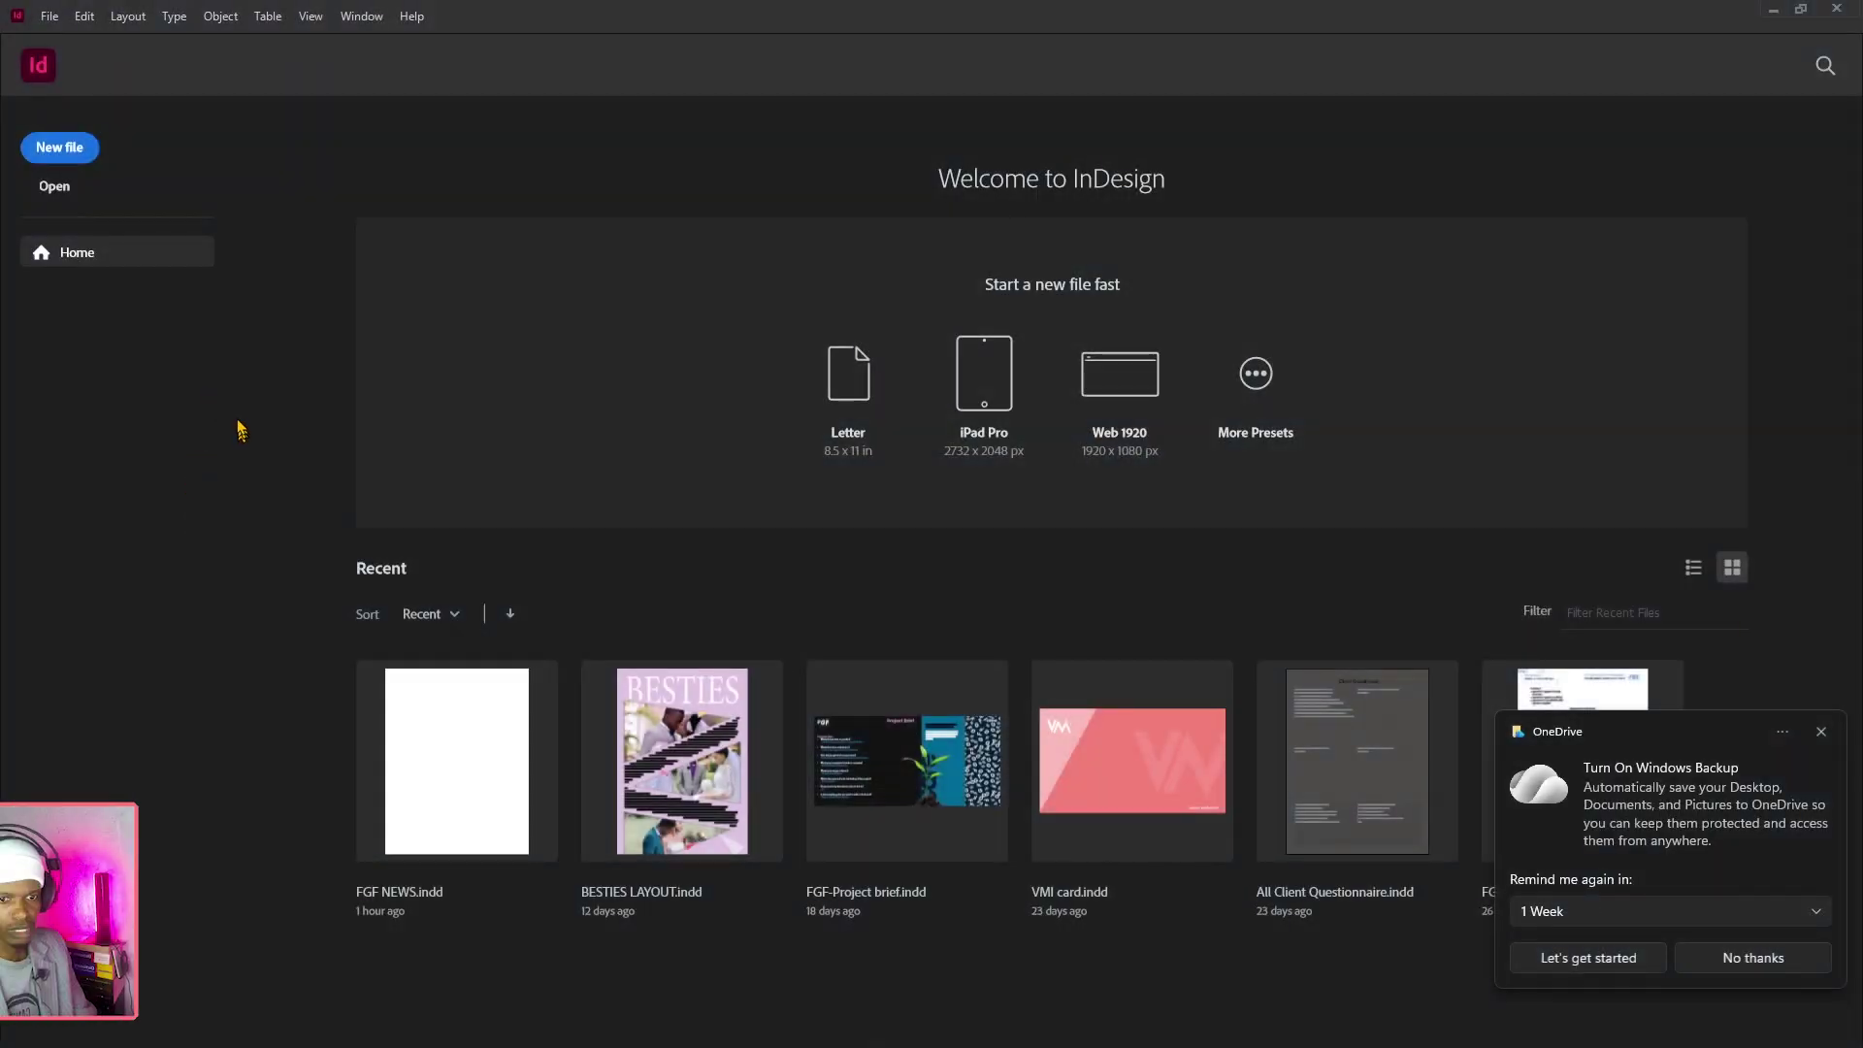
Start a new print document from the Letter preset, name it "FGF NEWS PAPER" and set its units to Inches
{"action": "left_click", "coordinate": [80, 151]}
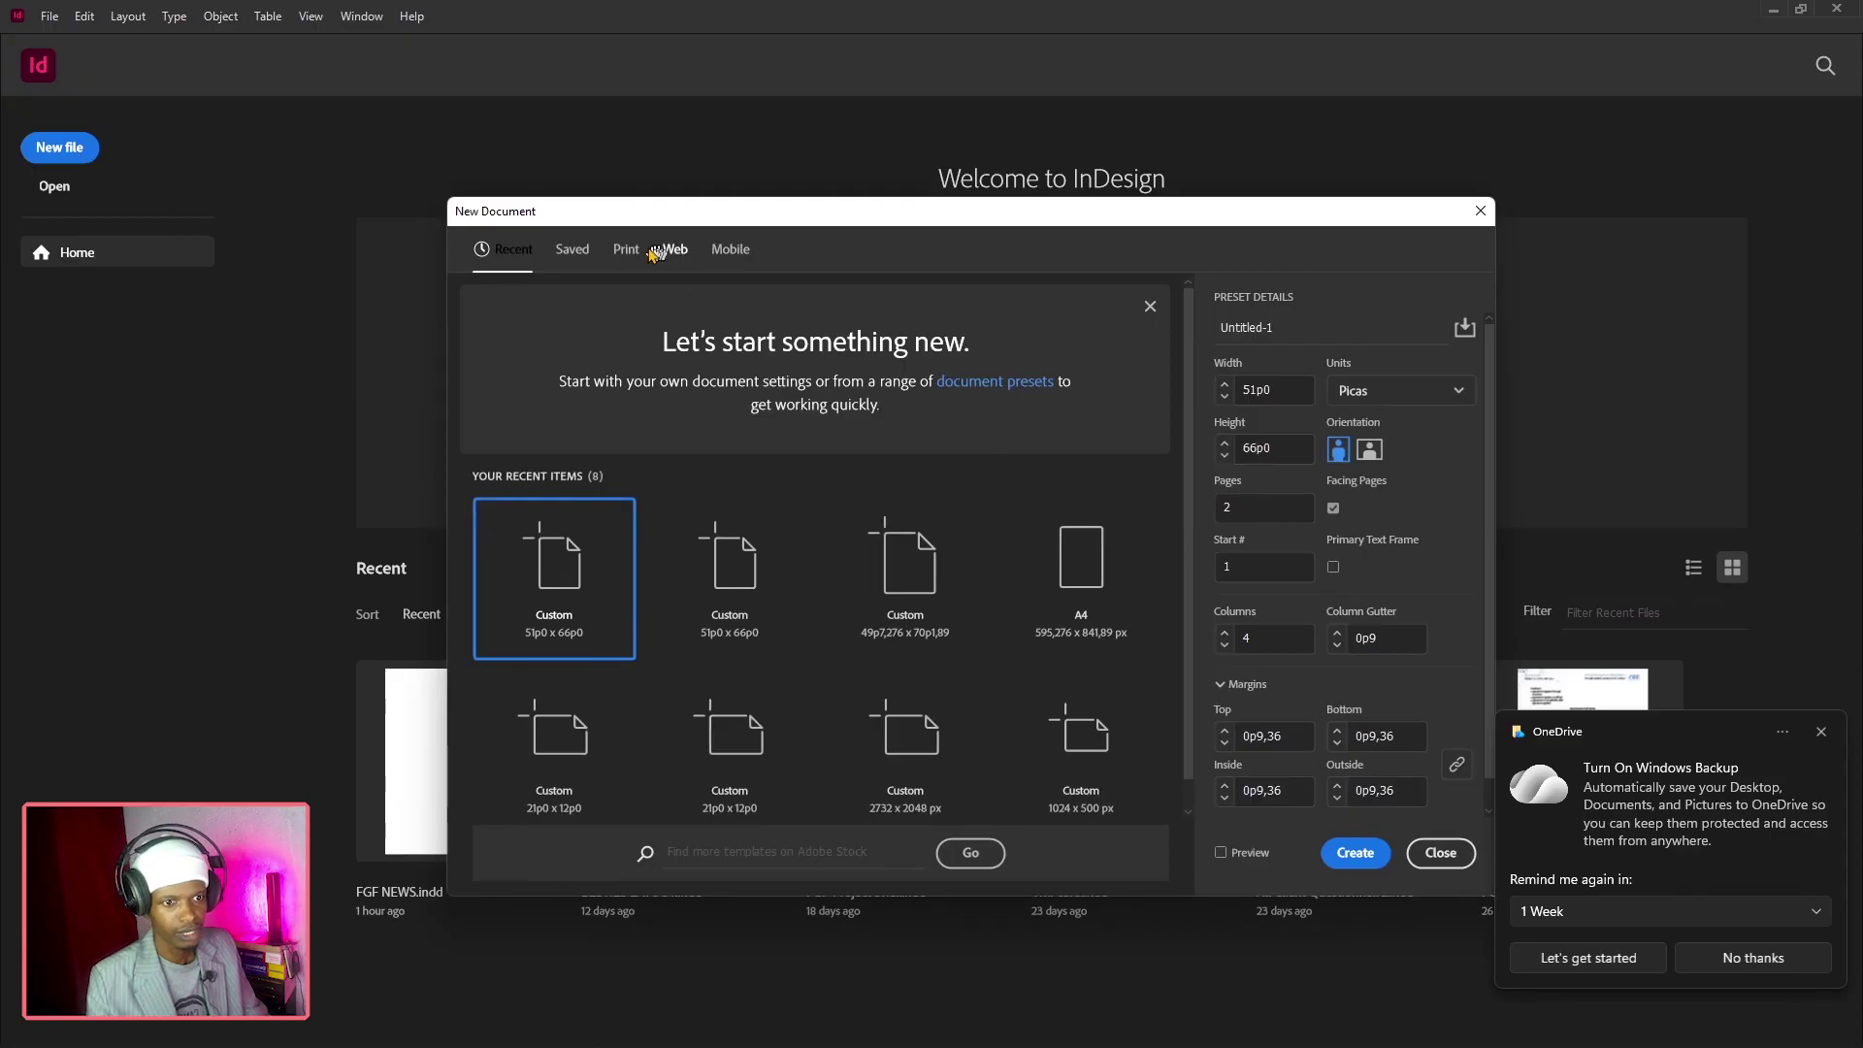
{"action": "left_click", "coordinate": [629, 251]}
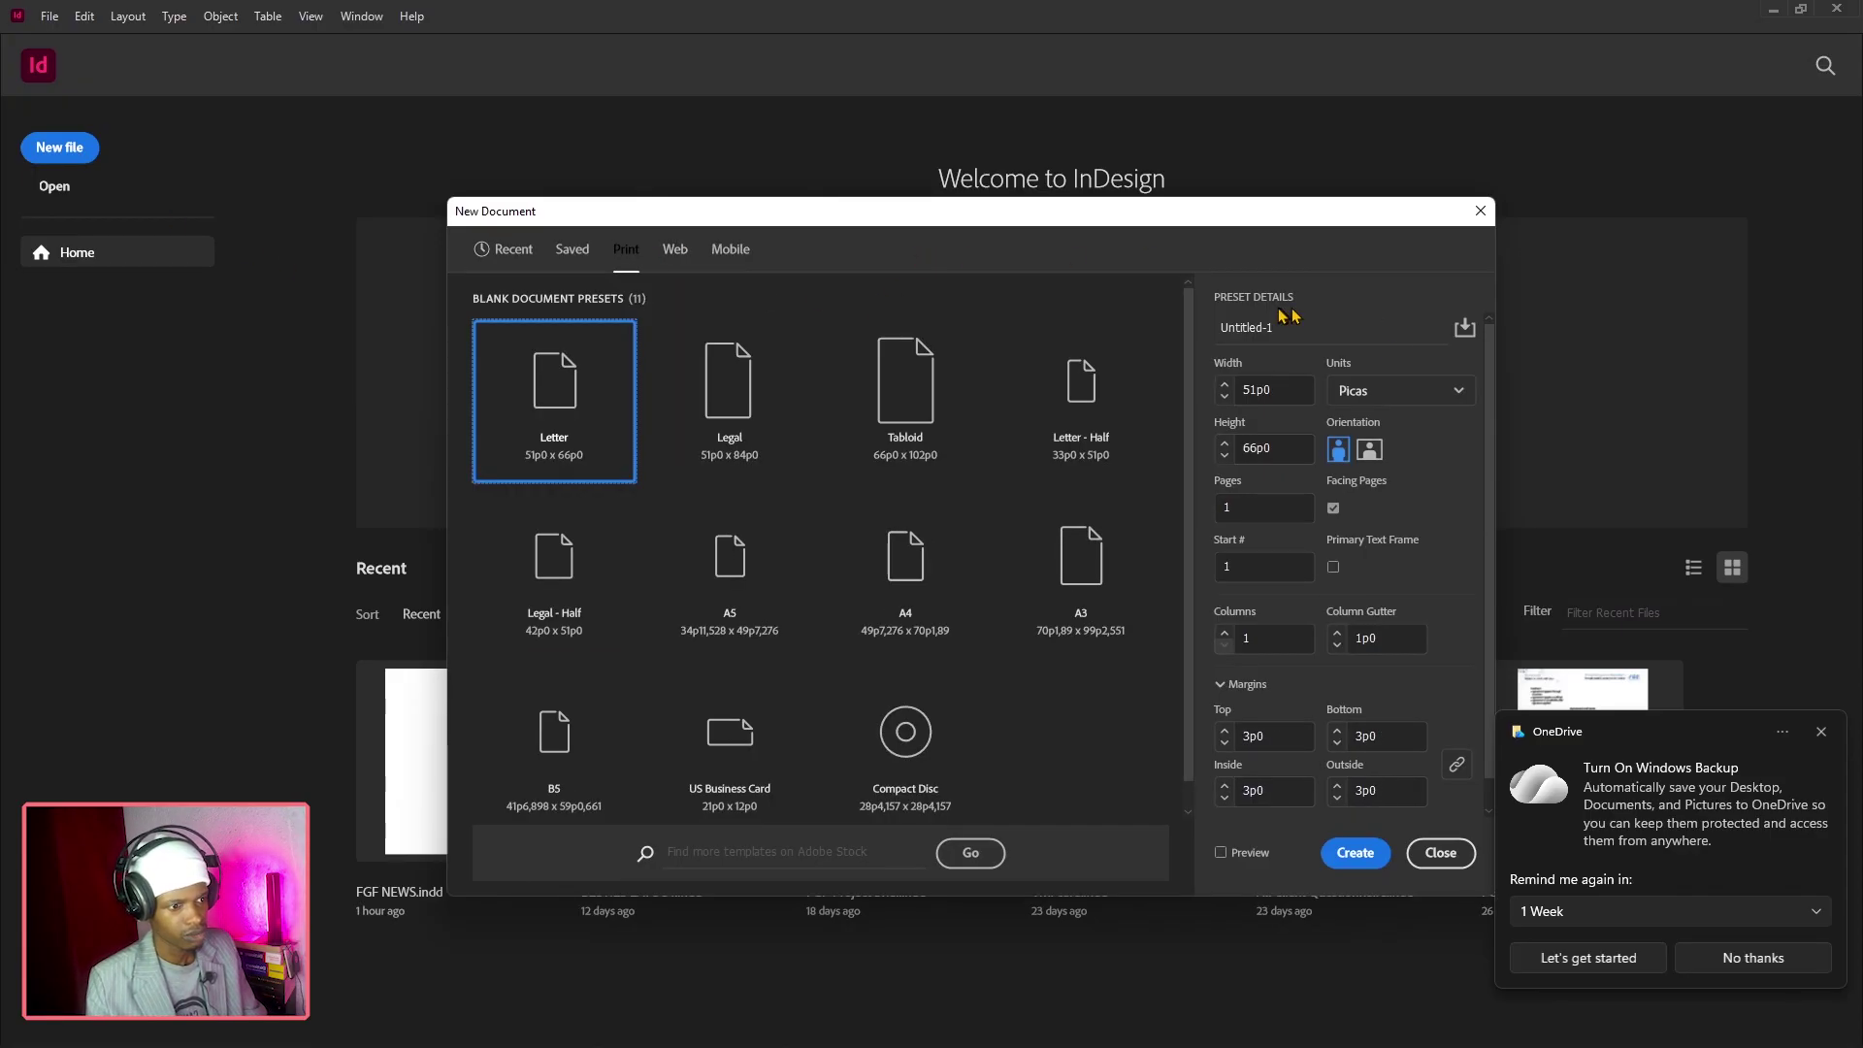
{"action": "left_click_drag", "start_coordinate": [1273, 327], "coordinate": [1209, 327]}
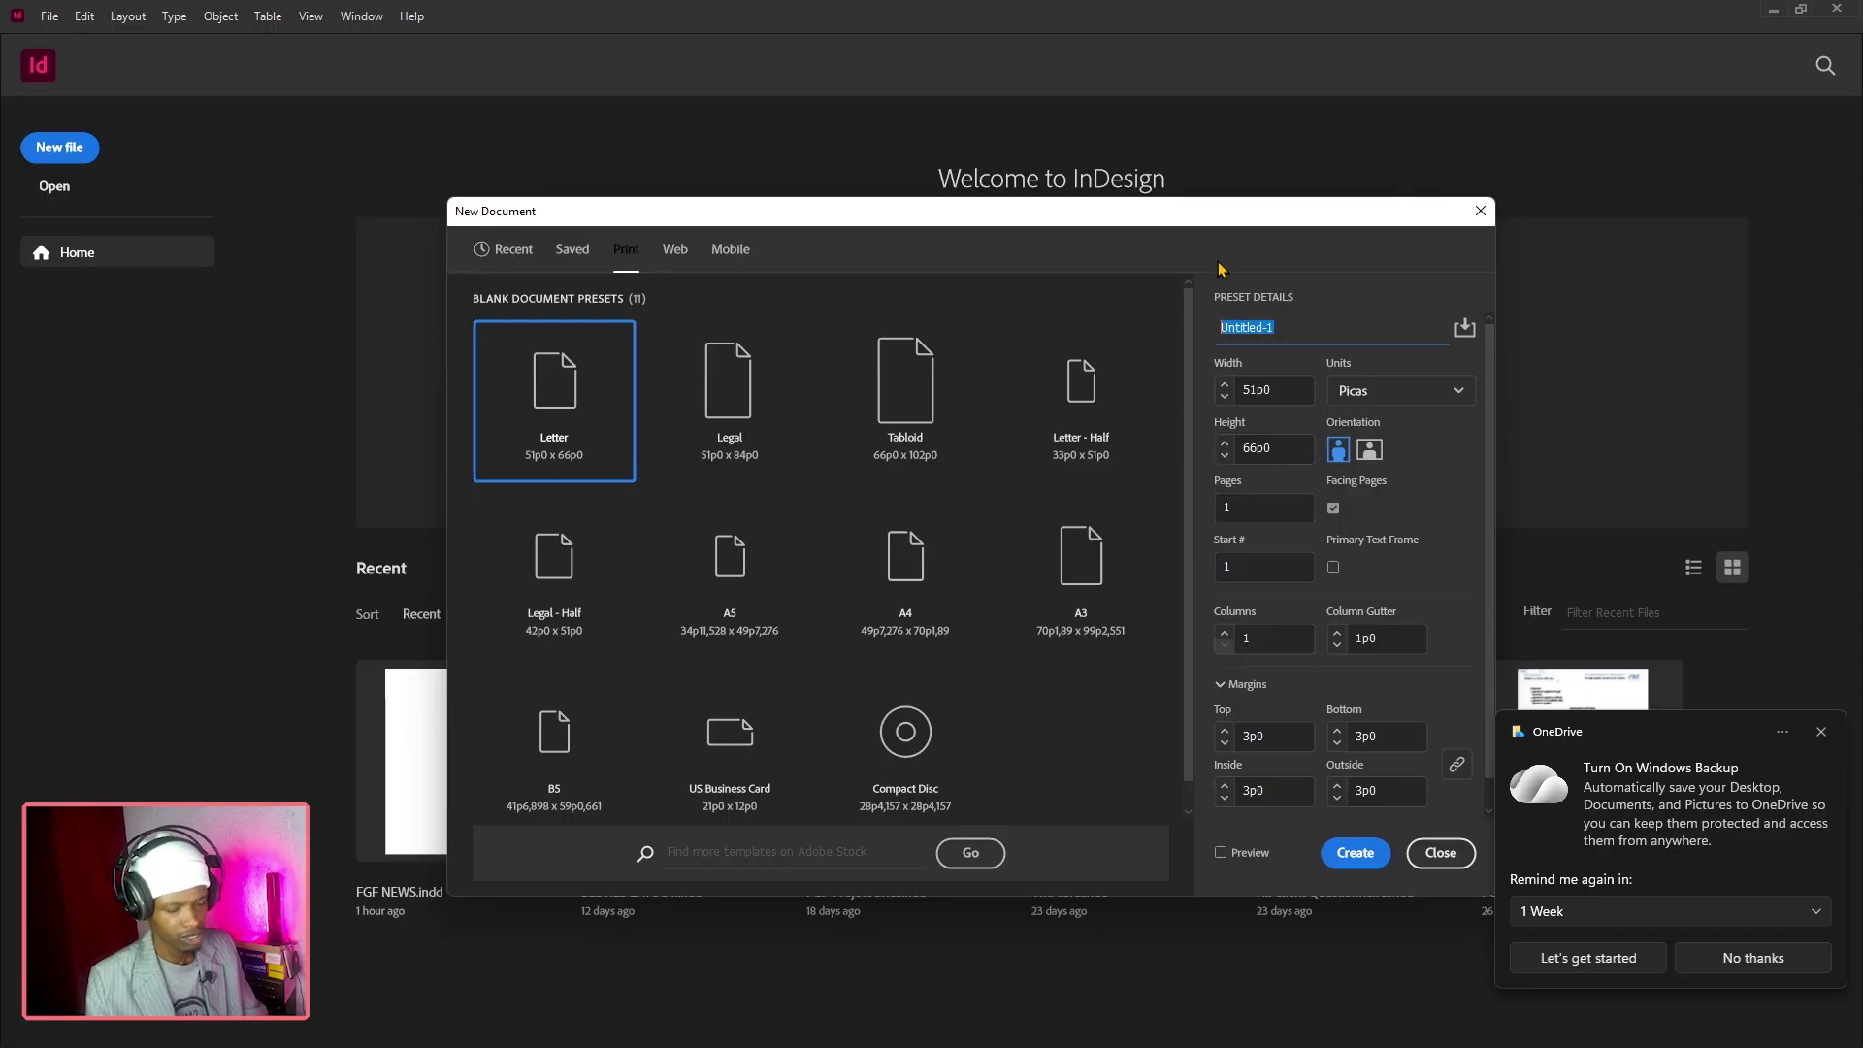
{"action": "type", "text": "fgf"}
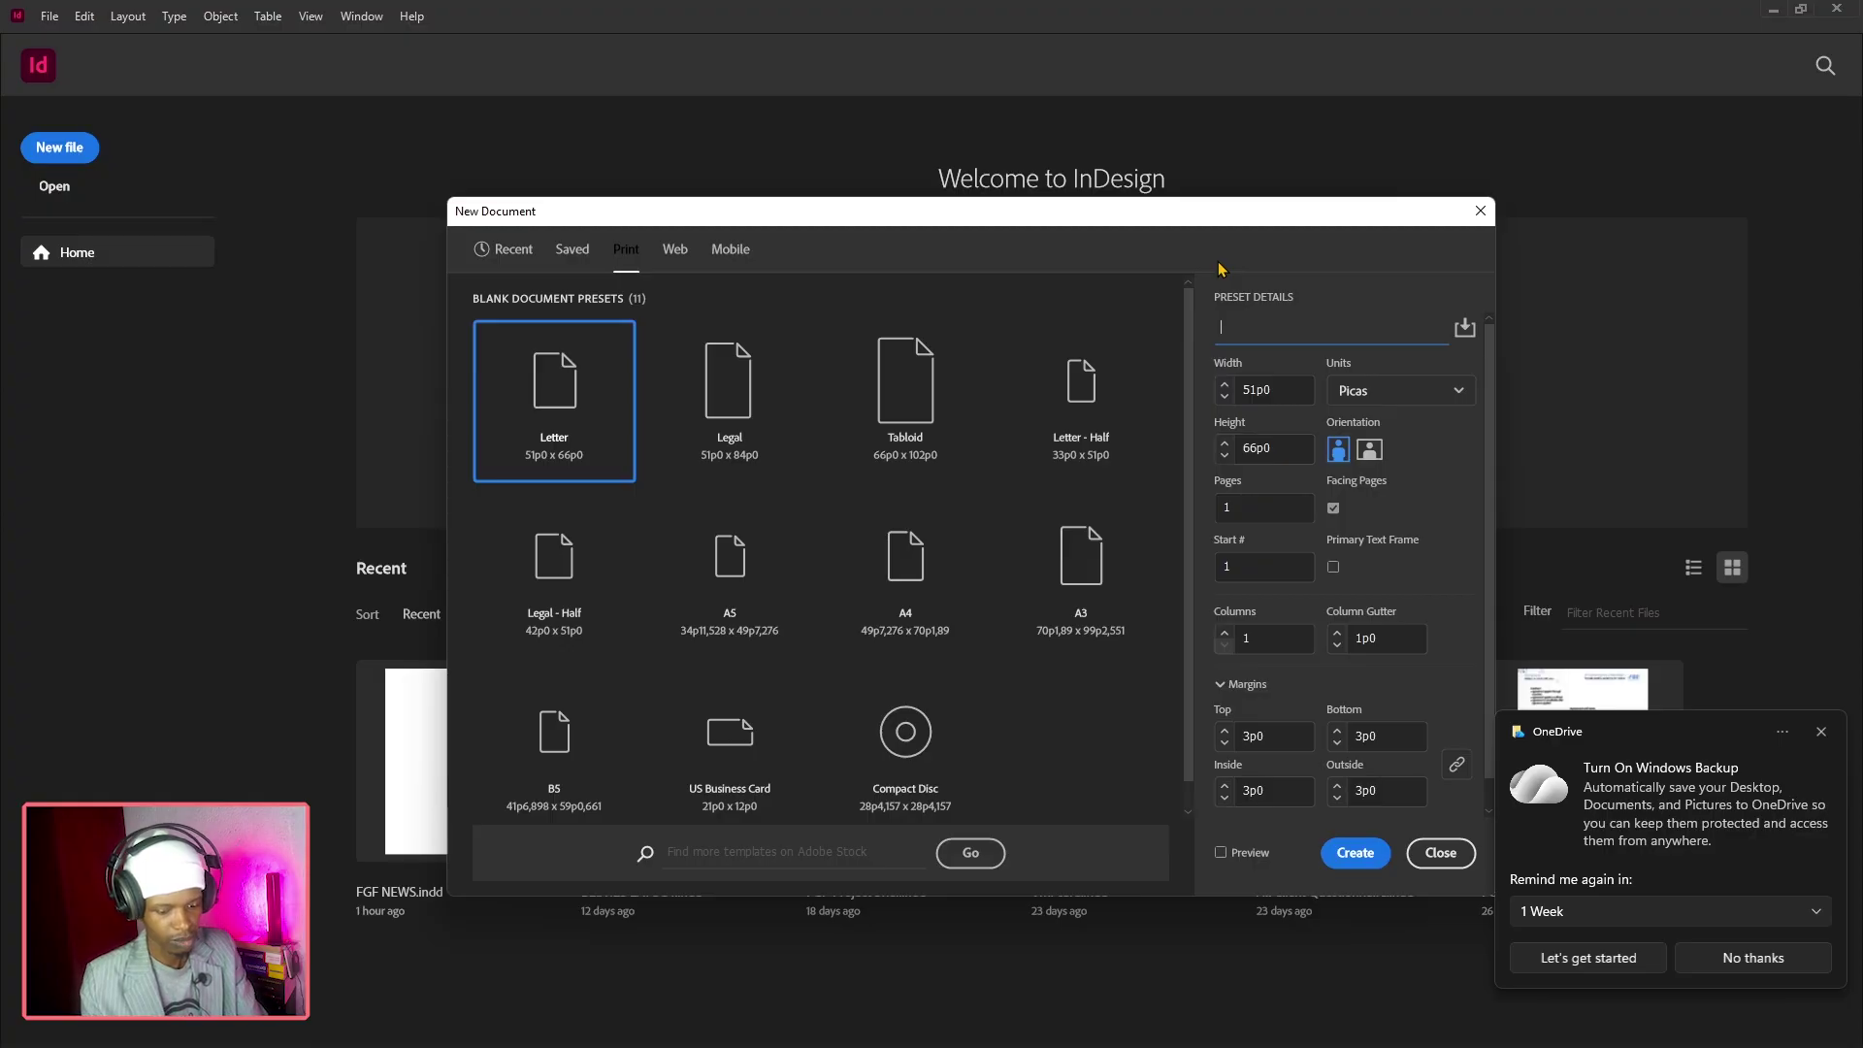
{"action": "type", "text": "FGFG"}
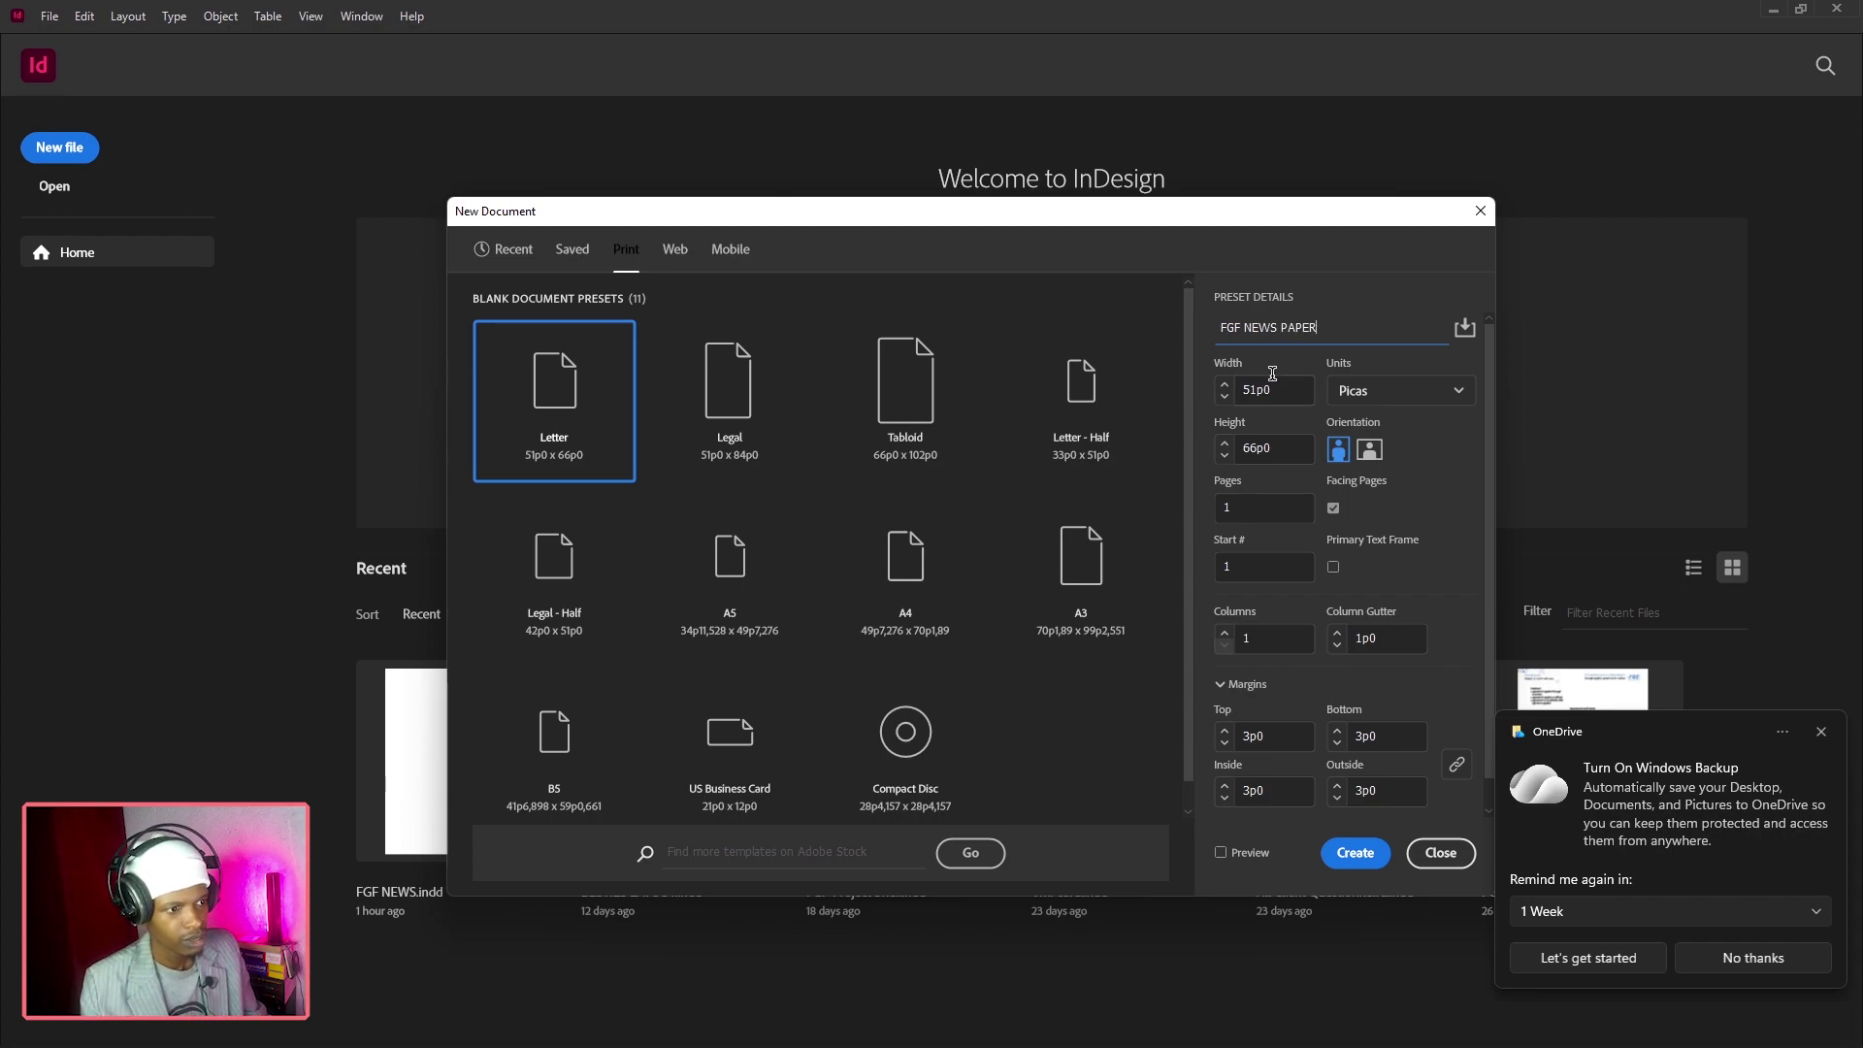
{"action": "left_click", "coordinate": [1416, 401]}
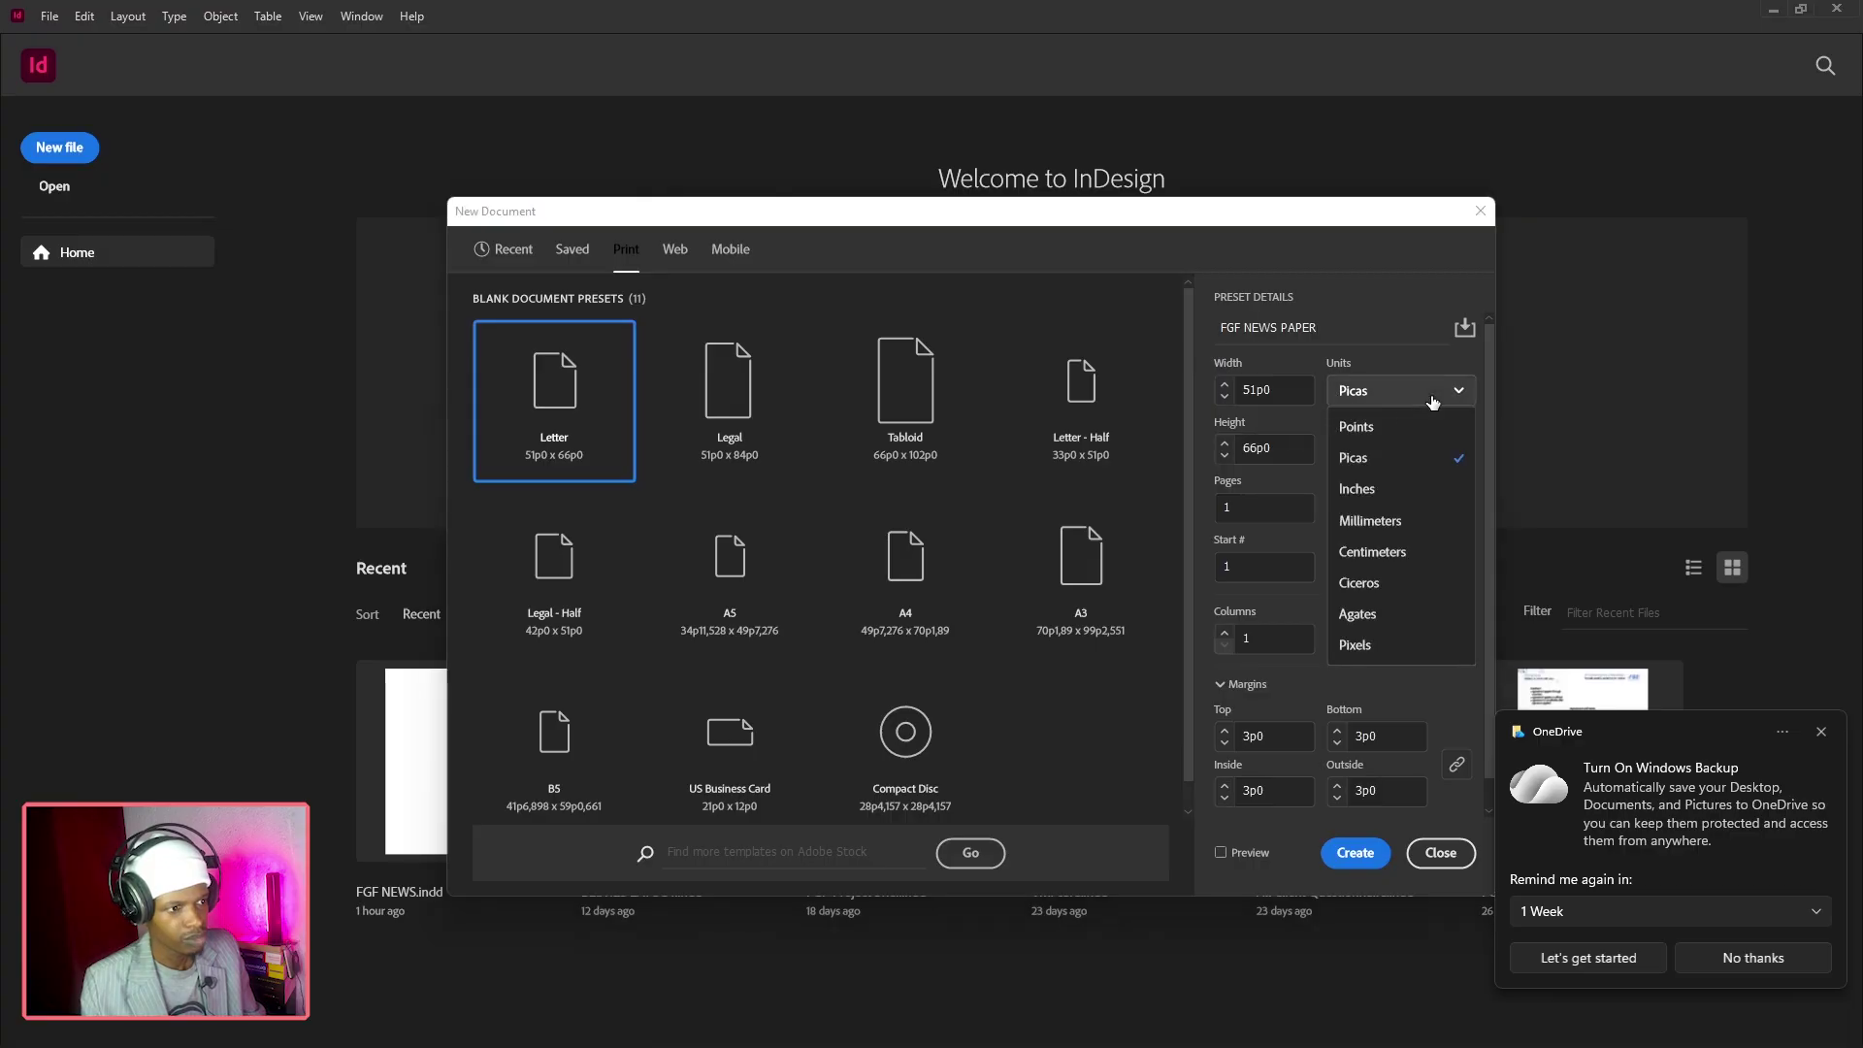
{"action": "left_click", "coordinate": [1388, 490]}
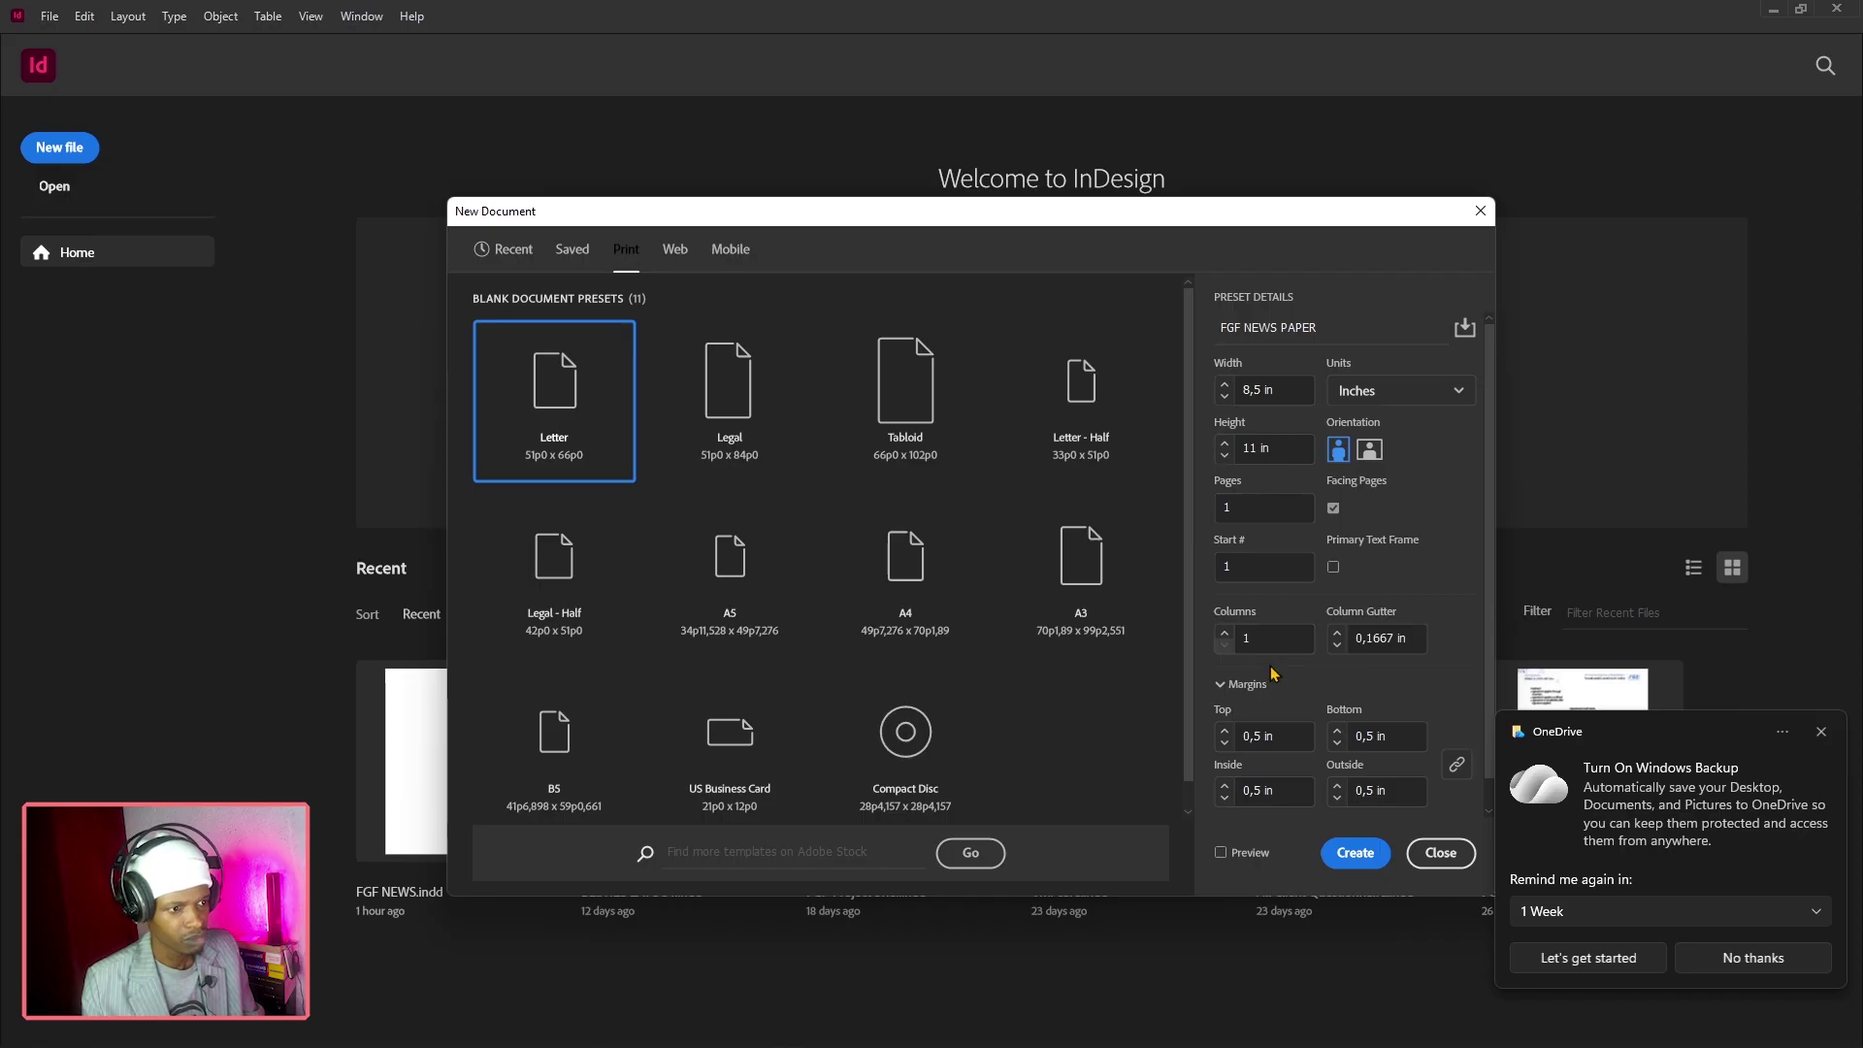
Set the new document to 2 pages with 4 columns and turn on the preview
{"action": "left_click", "coordinate": [1239, 509]}
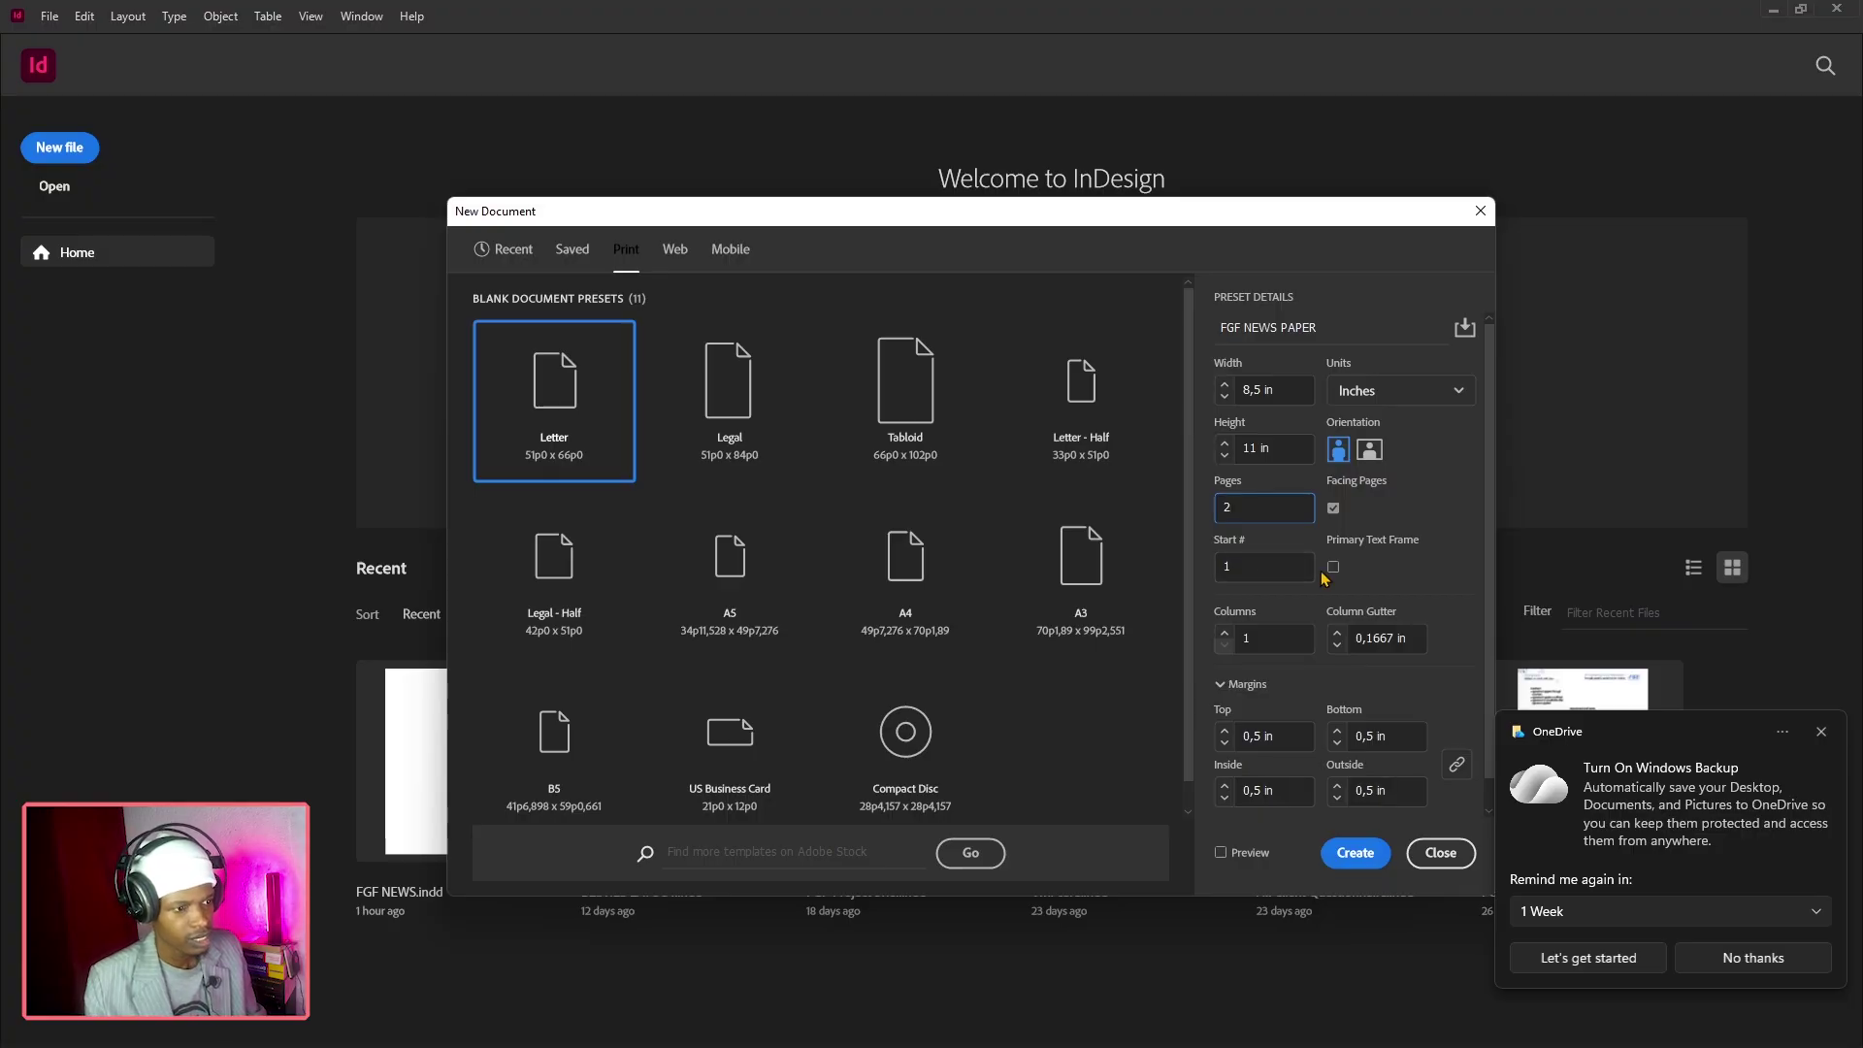
{"action": "scroll", "coordinate": [1322, 579], "scroll_direction": "down", "scroll_amount": 1}
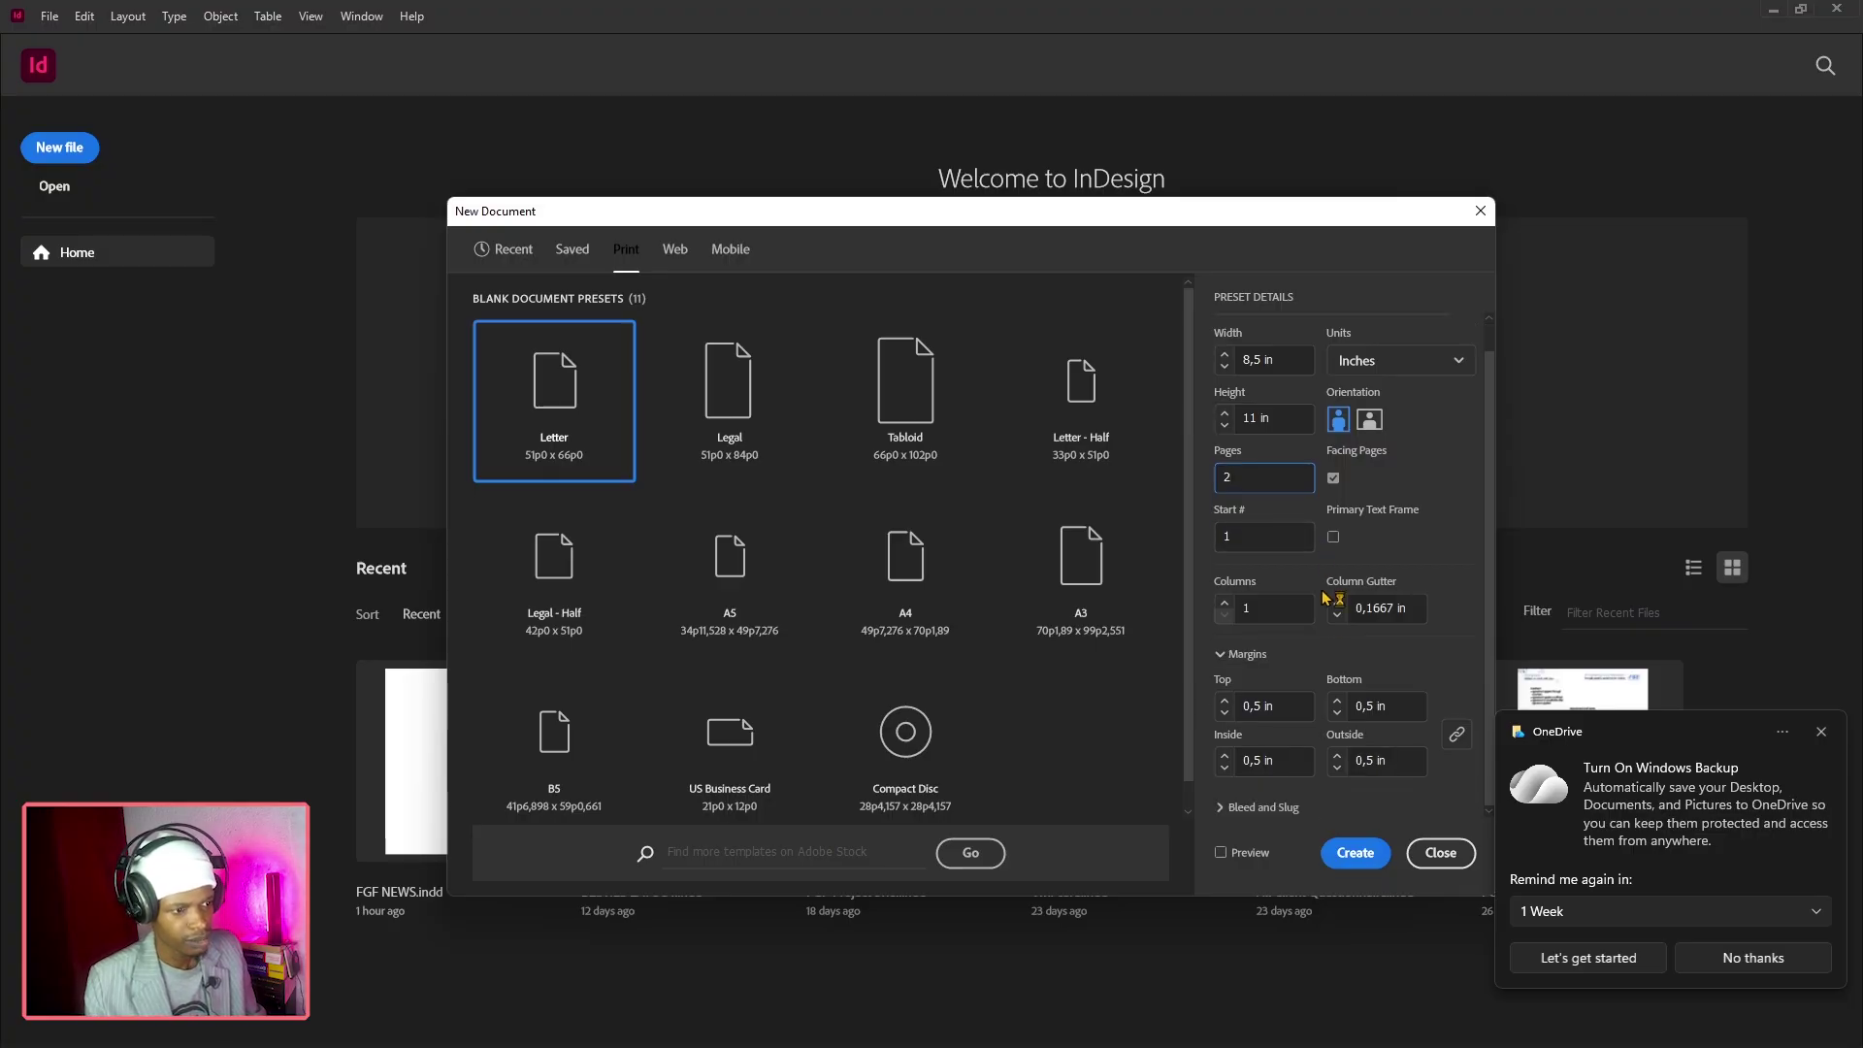
{"action": "left_click", "coordinate": [1224, 603]}
{"action": "left_click", "coordinate": [1225, 602]}
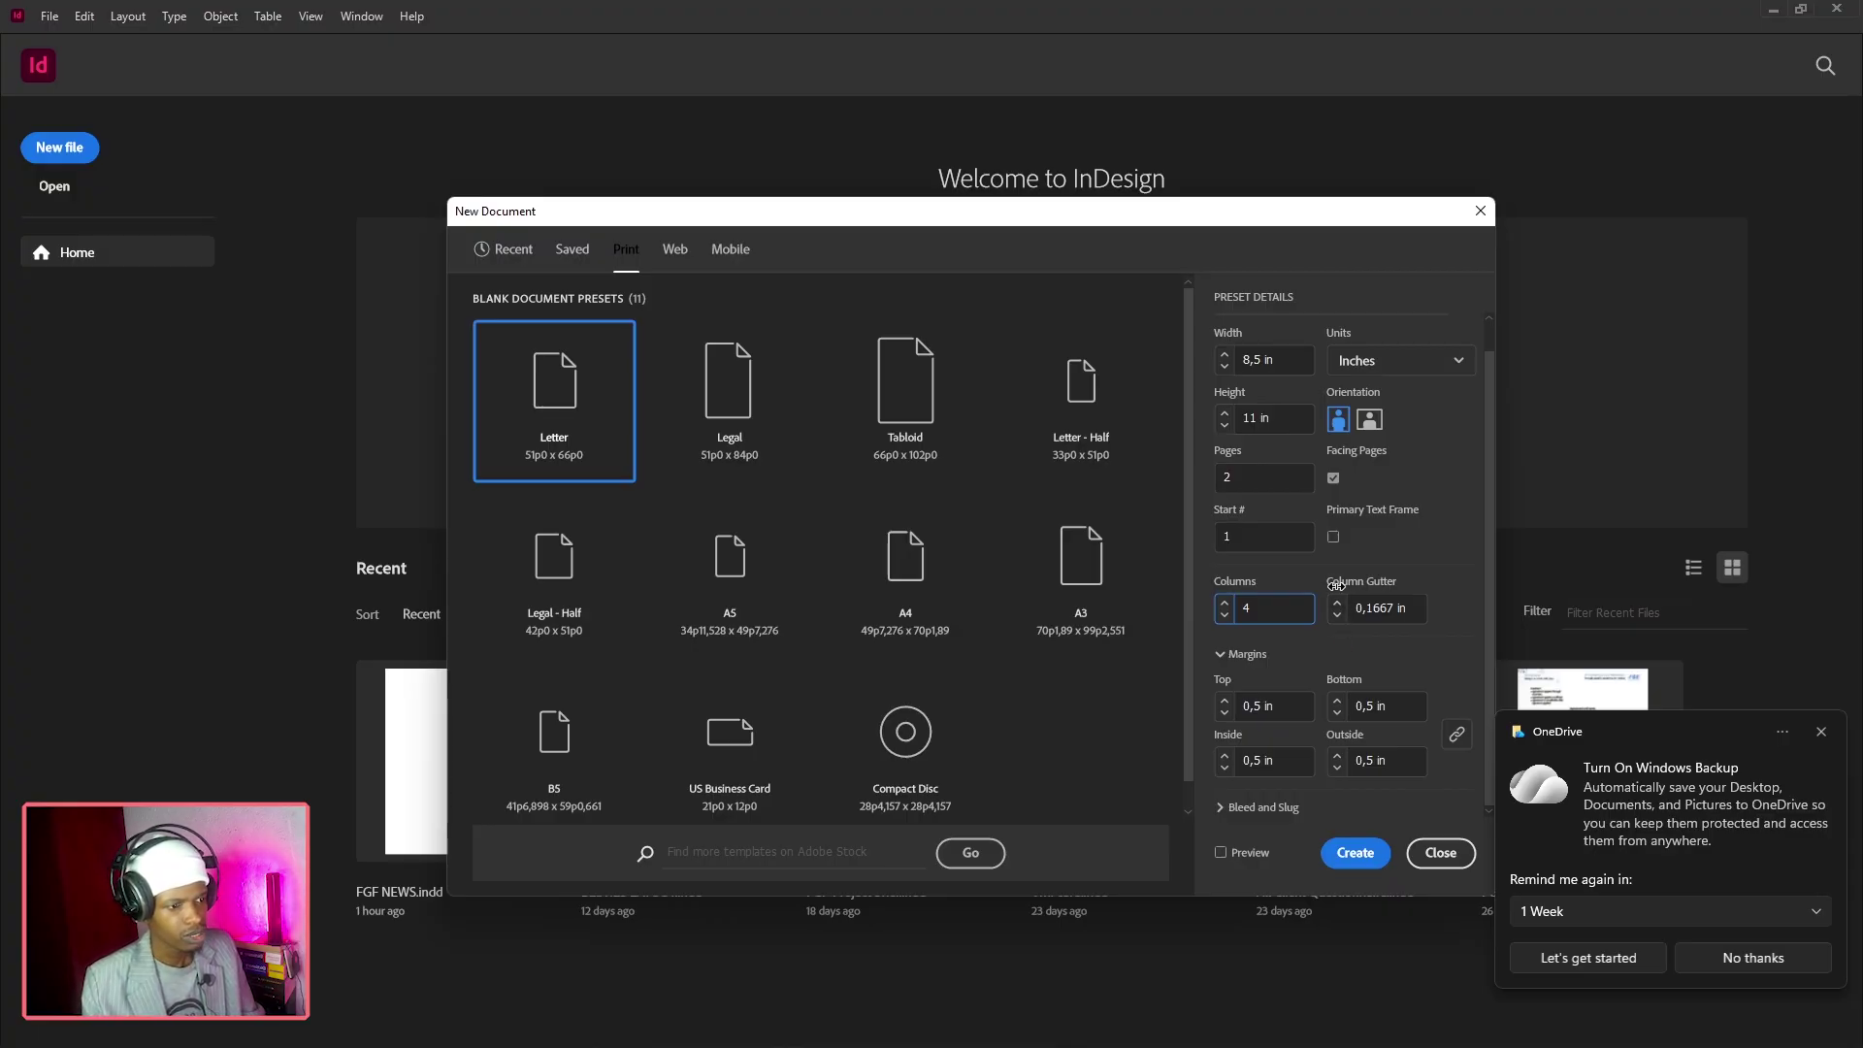
{"action": "left_click", "coordinate": [1223, 853]}
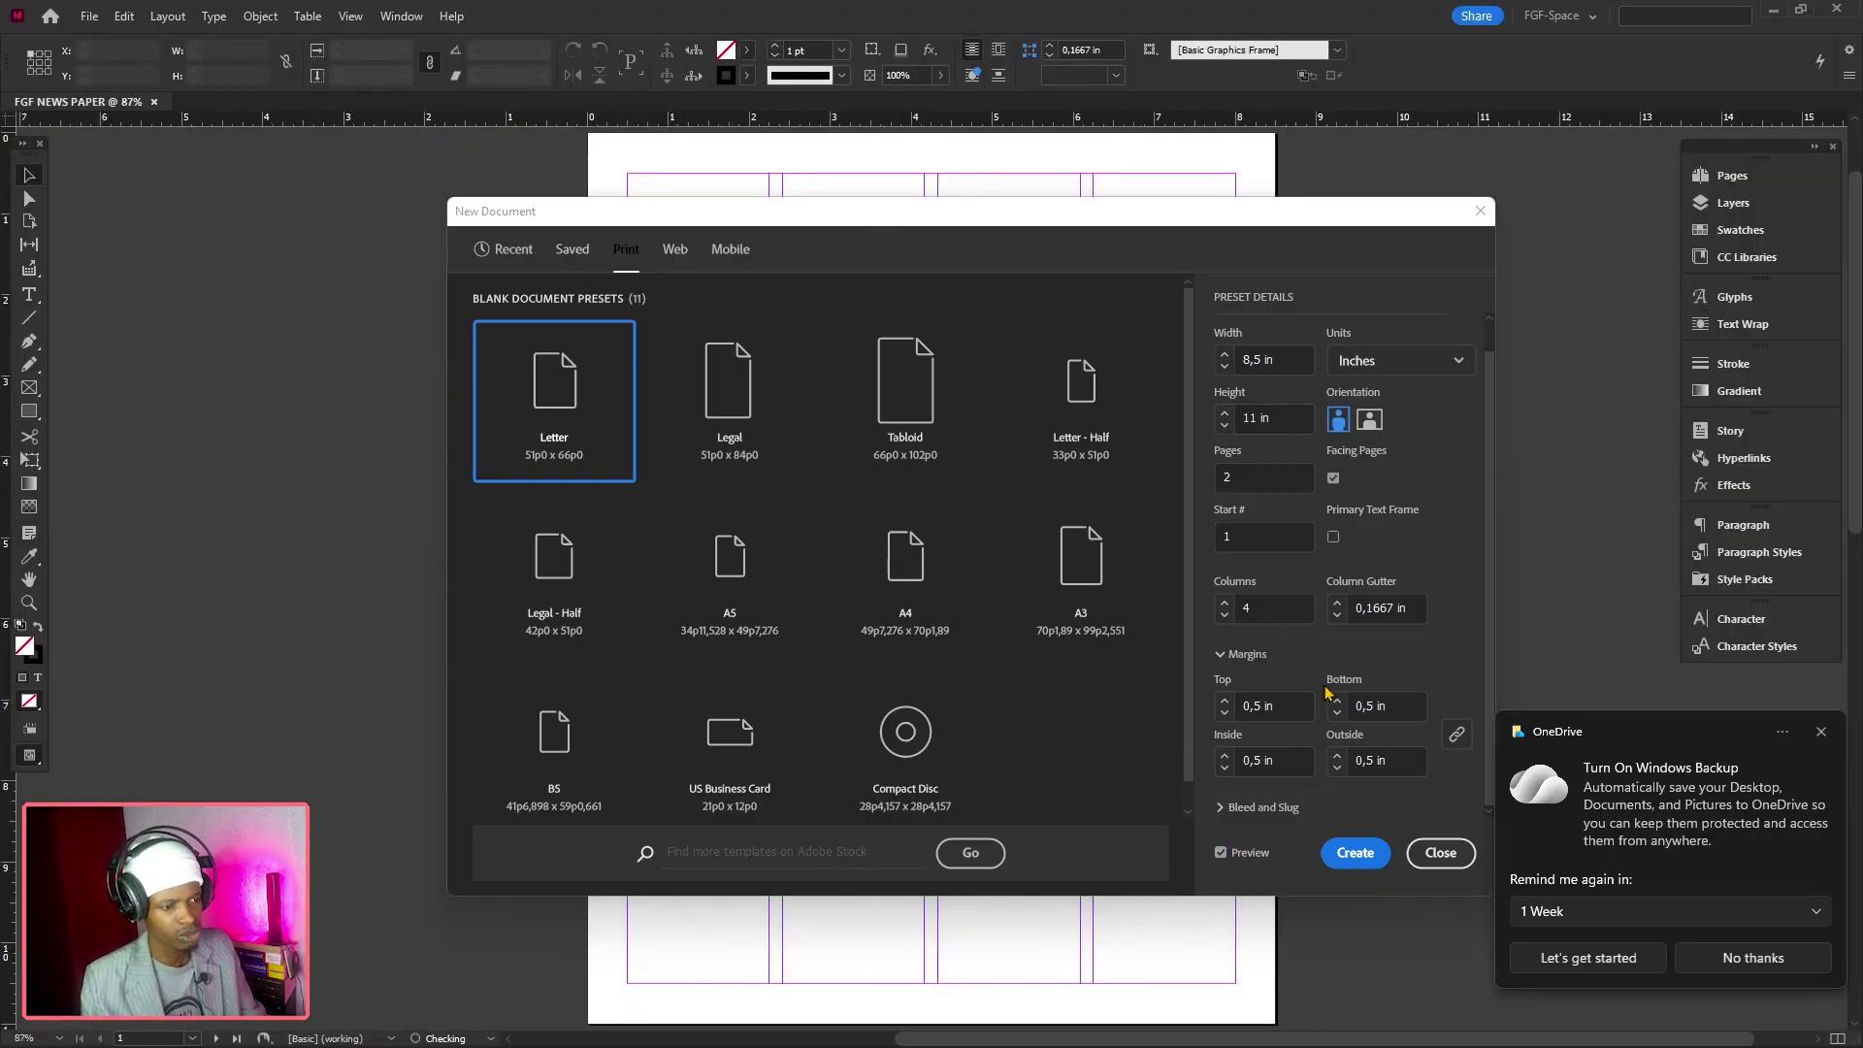
Set the column gutter to 0,12 in
{"action": "left_click", "coordinate": [1338, 615]}
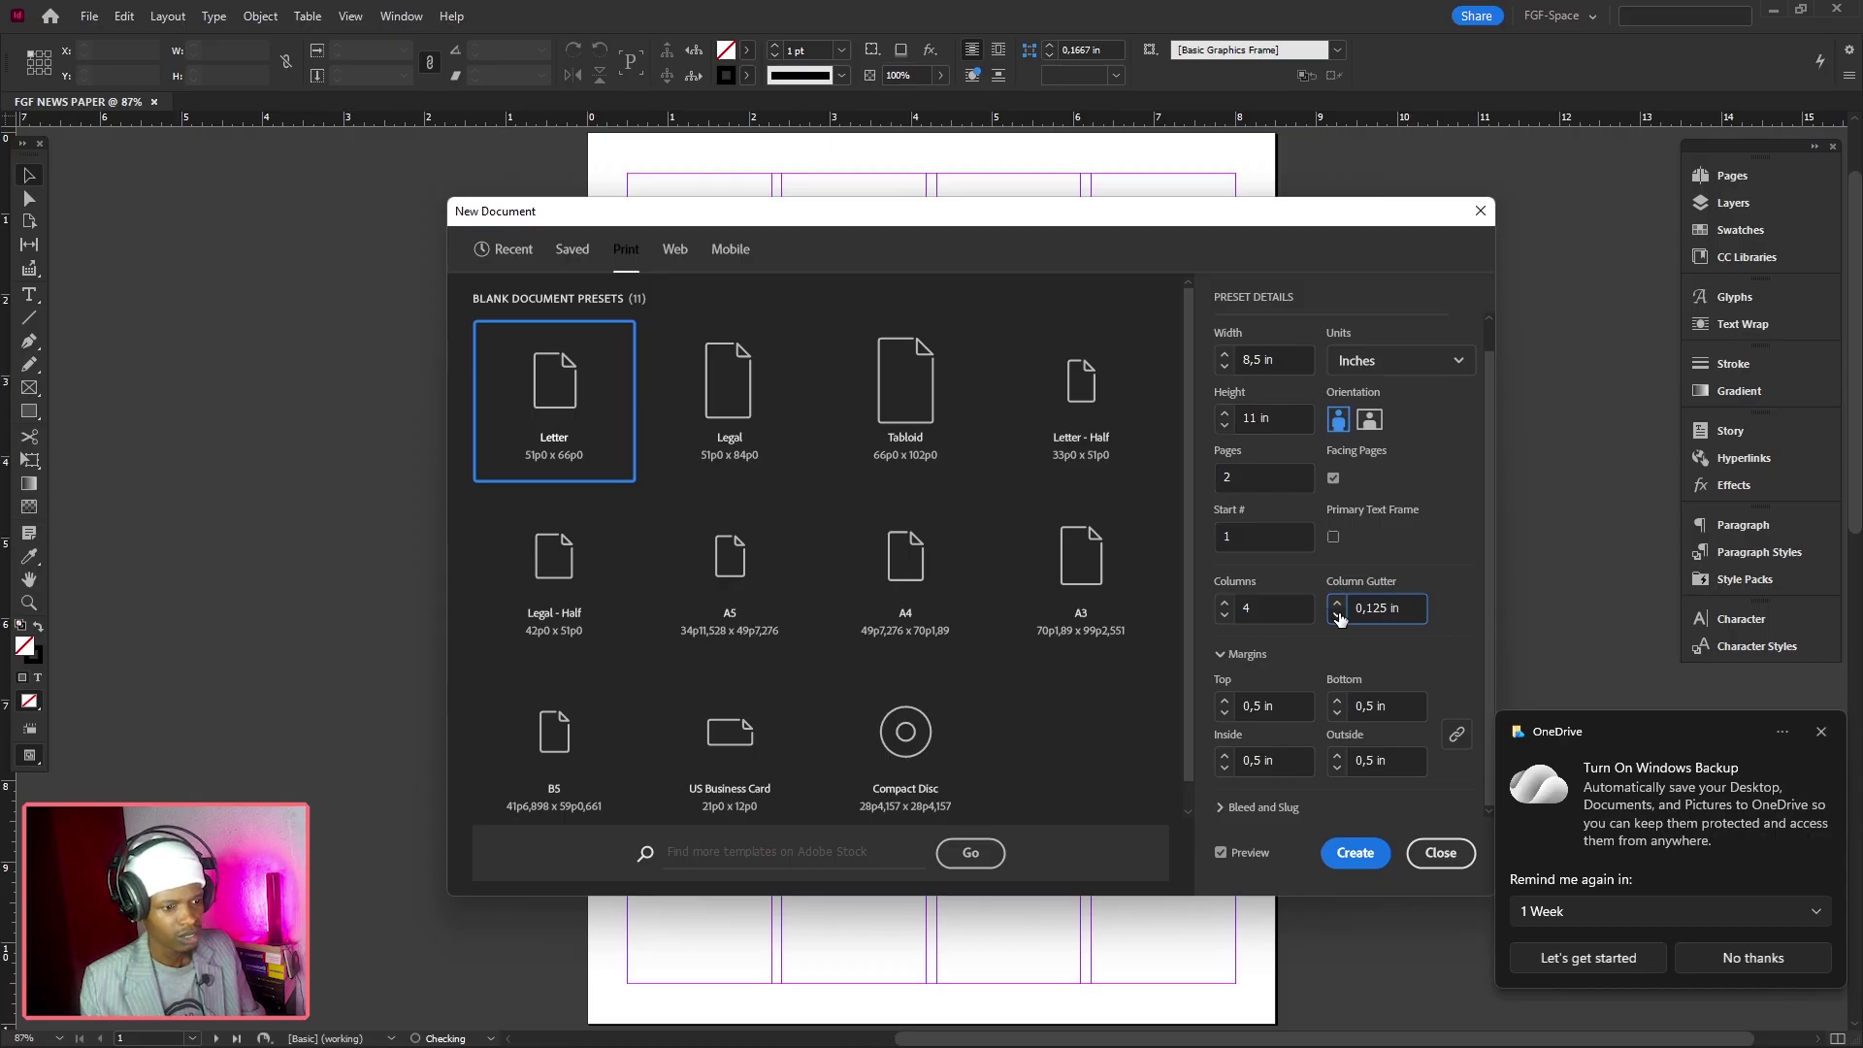
{"action": "left_click", "coordinate": [1340, 619]}
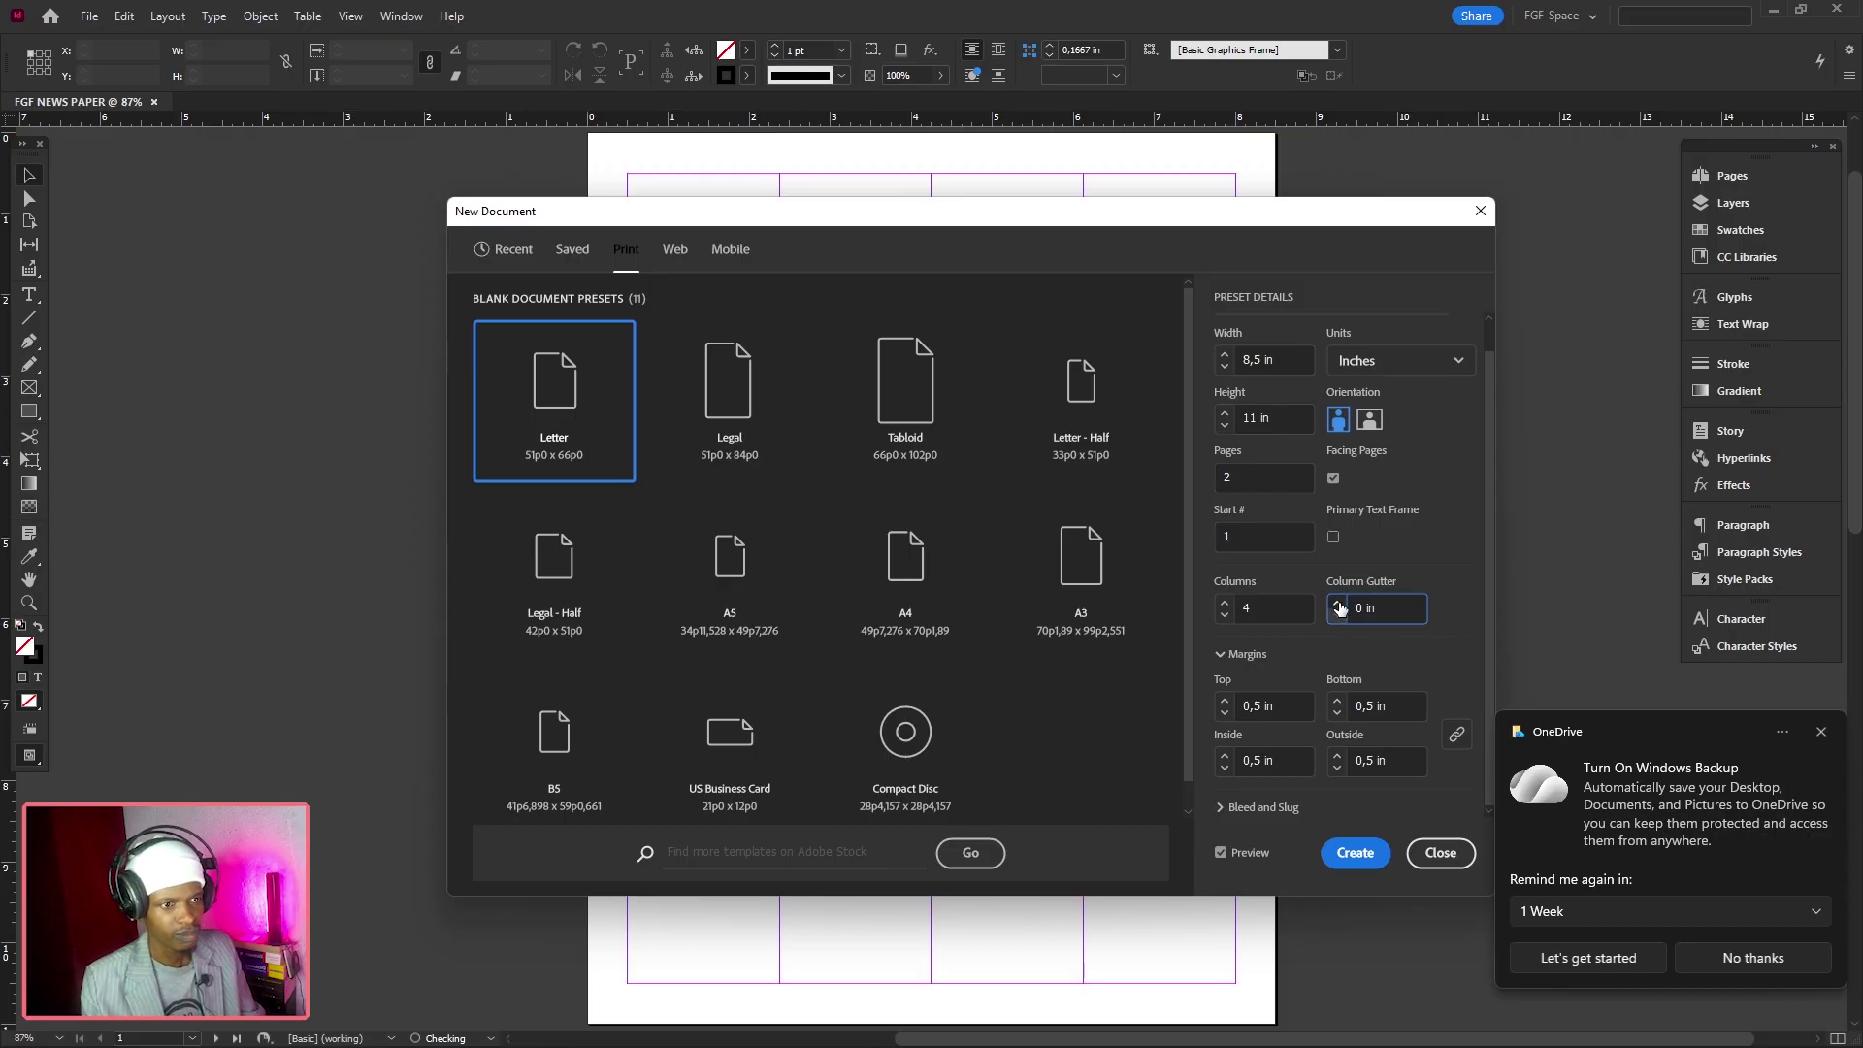
{"action": "left_click", "coordinate": [1340, 607]}
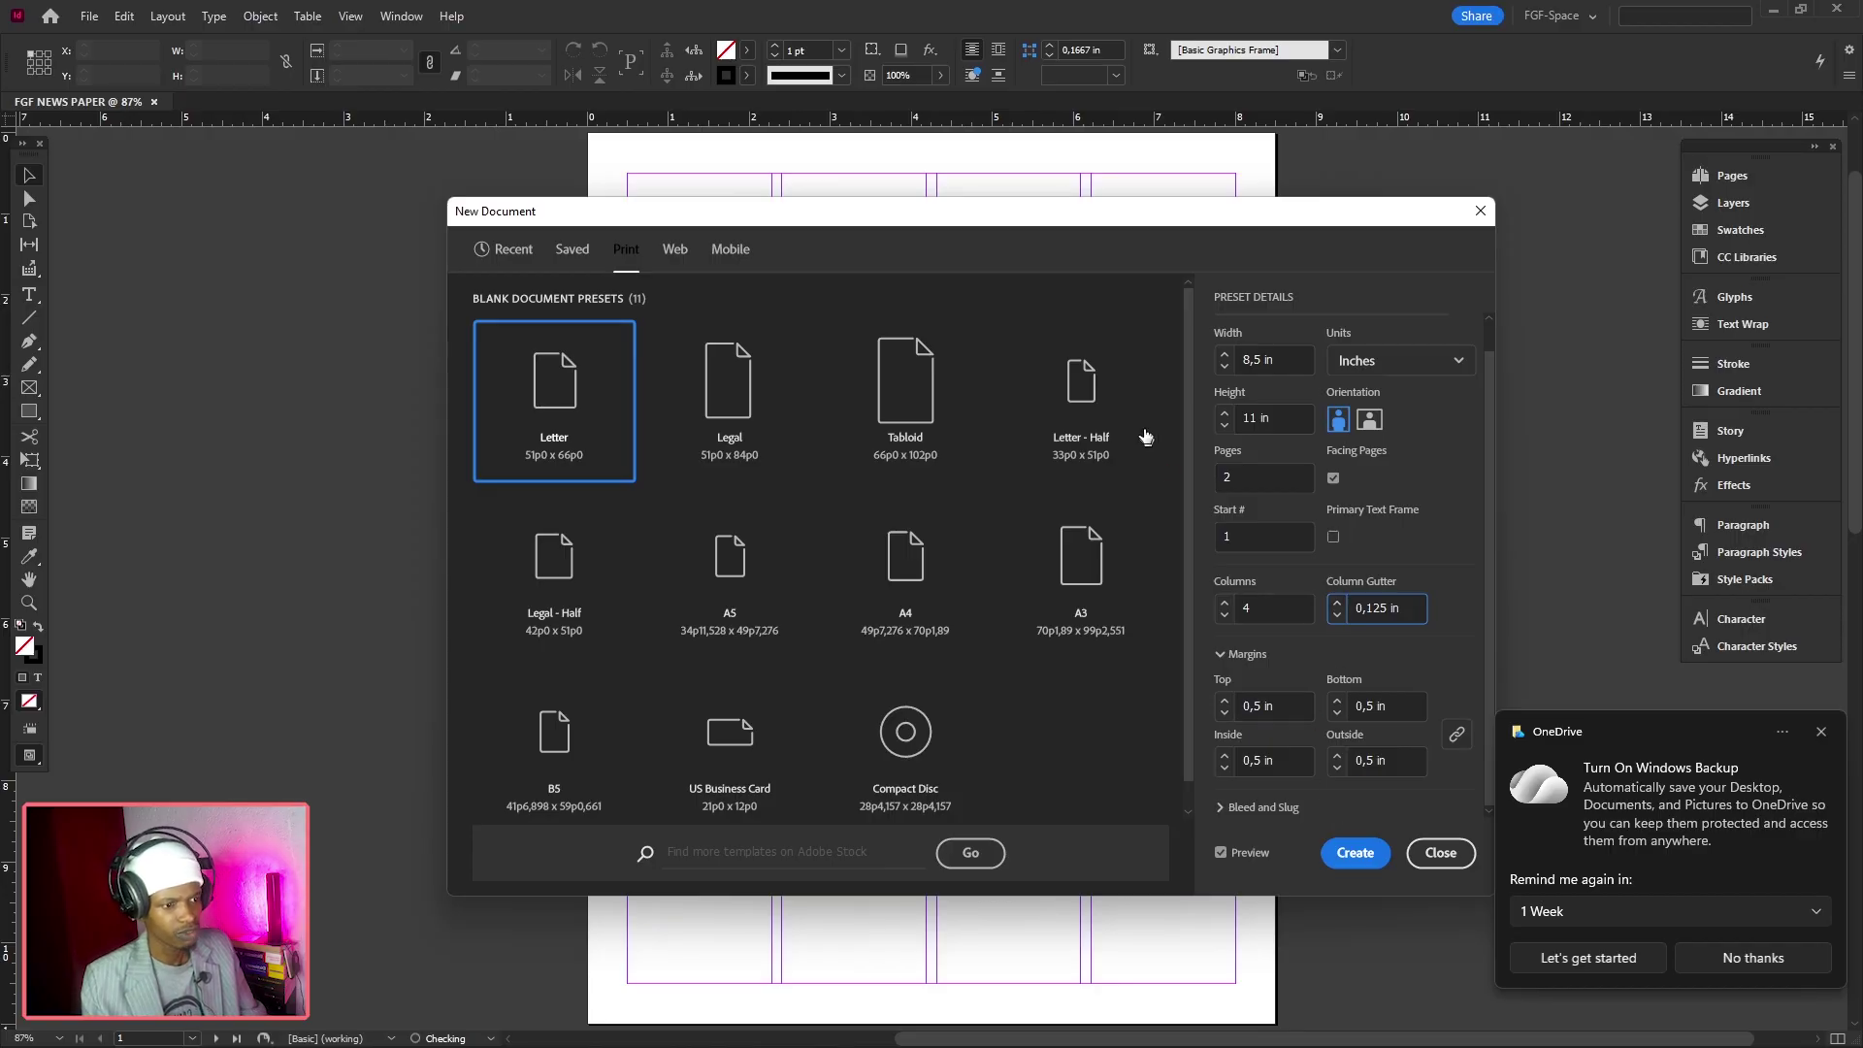
{"action": "left_click", "coordinate": [1385, 607]}
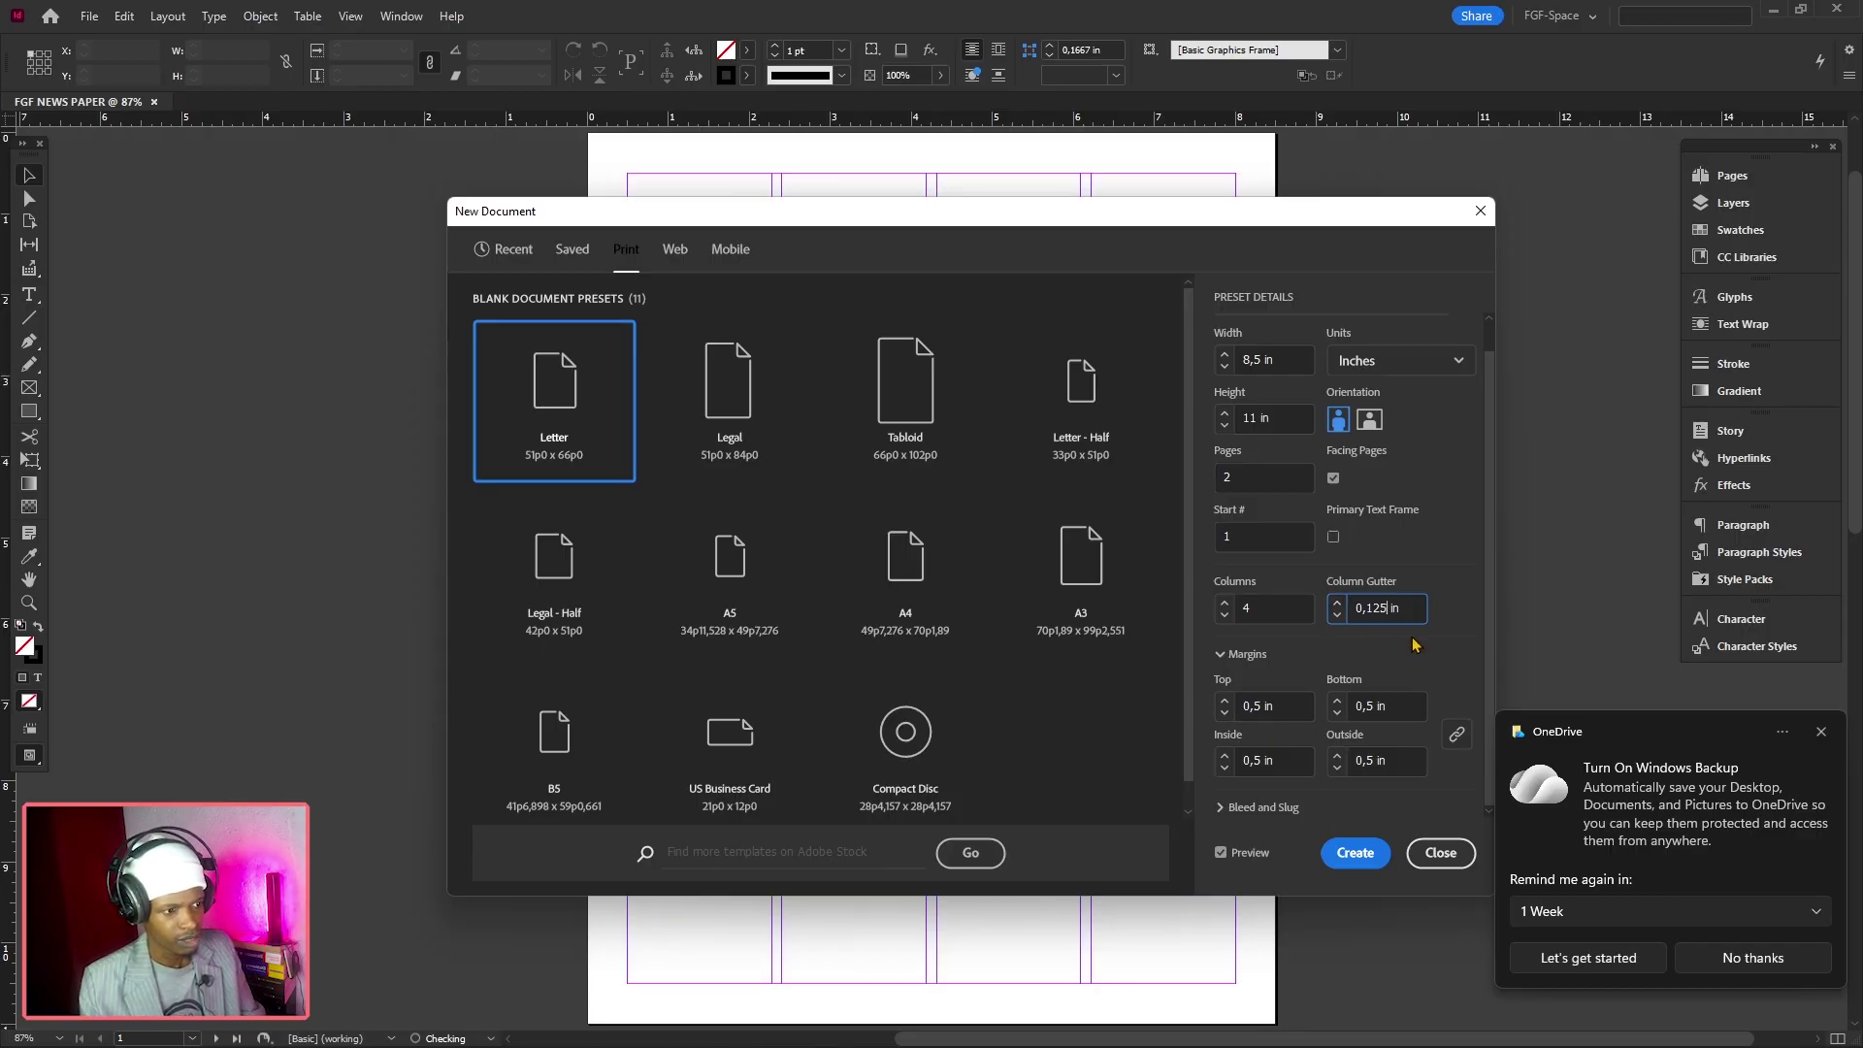
{"action": "key", "text": "BackSpace"}
{"action": "type", "text": "0"}
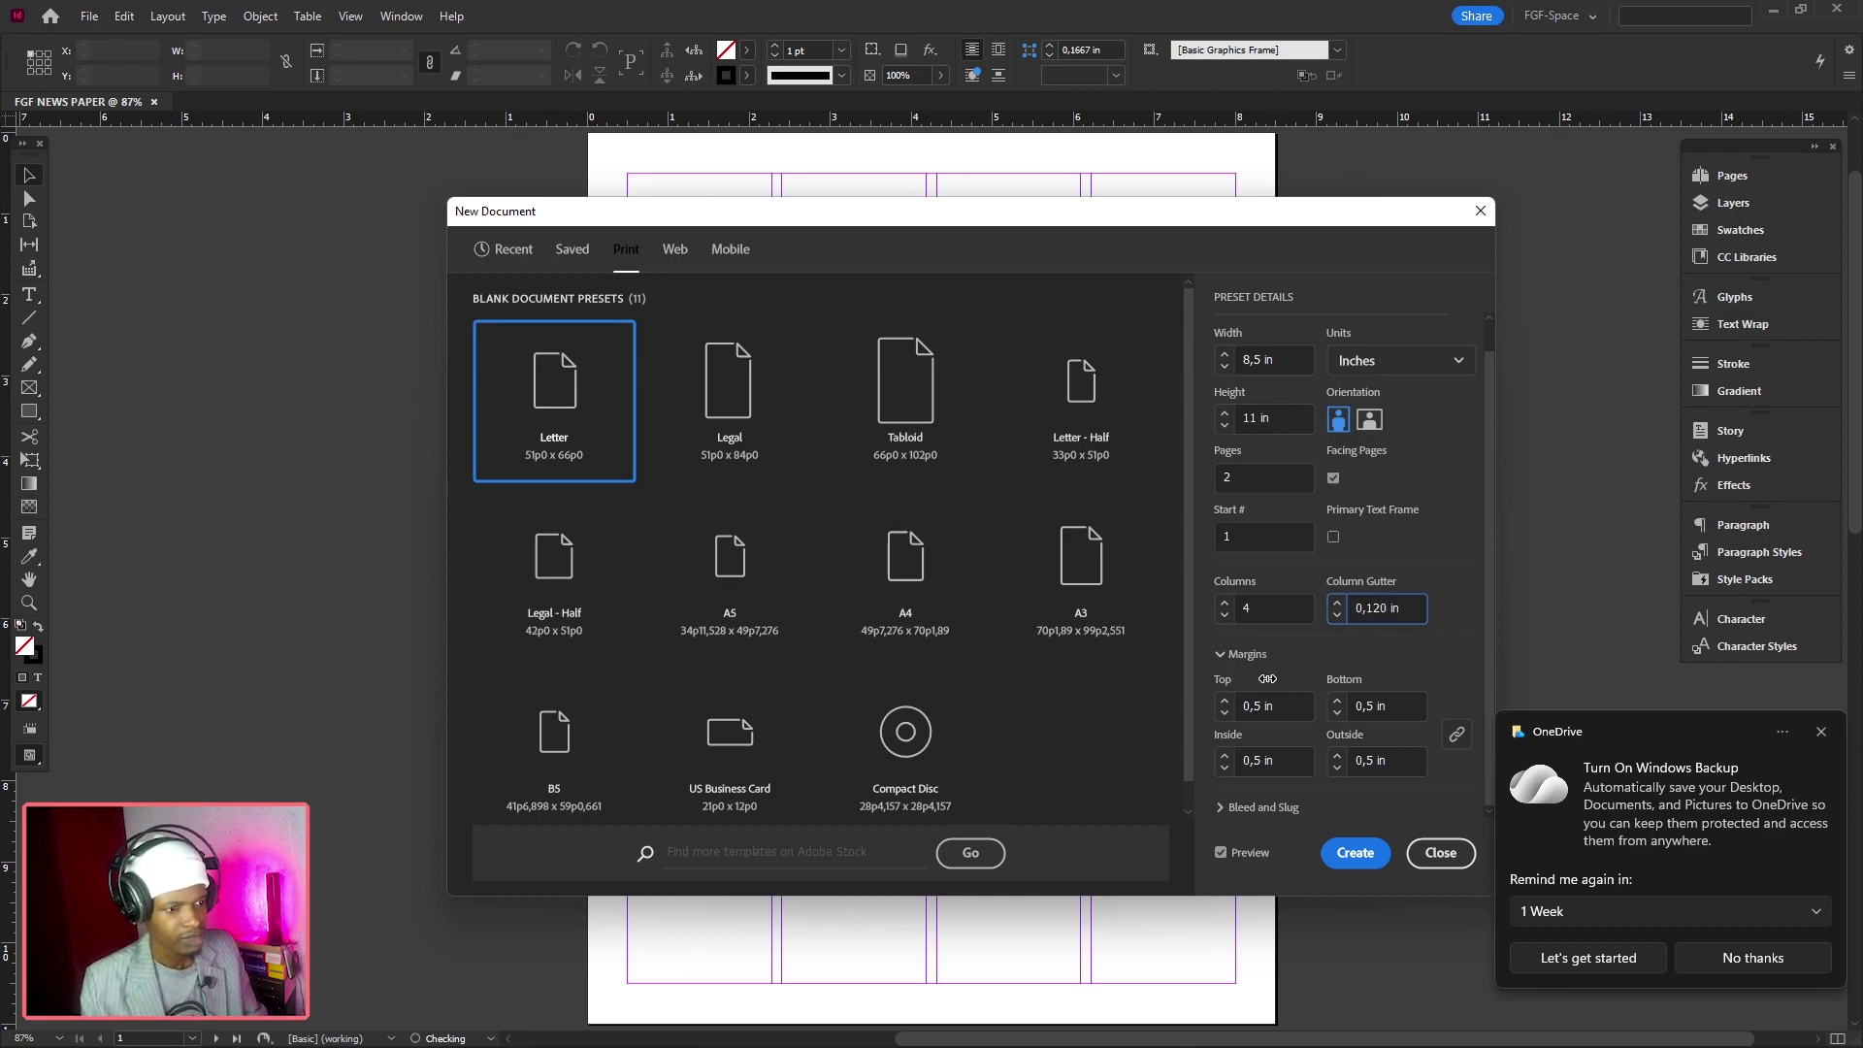
Reduce all four linked page margins to 0,125 in and create the document
{"action": "left_click", "coordinate": [1226, 715]}
{"action": "left_click", "coordinate": [1226, 715]}
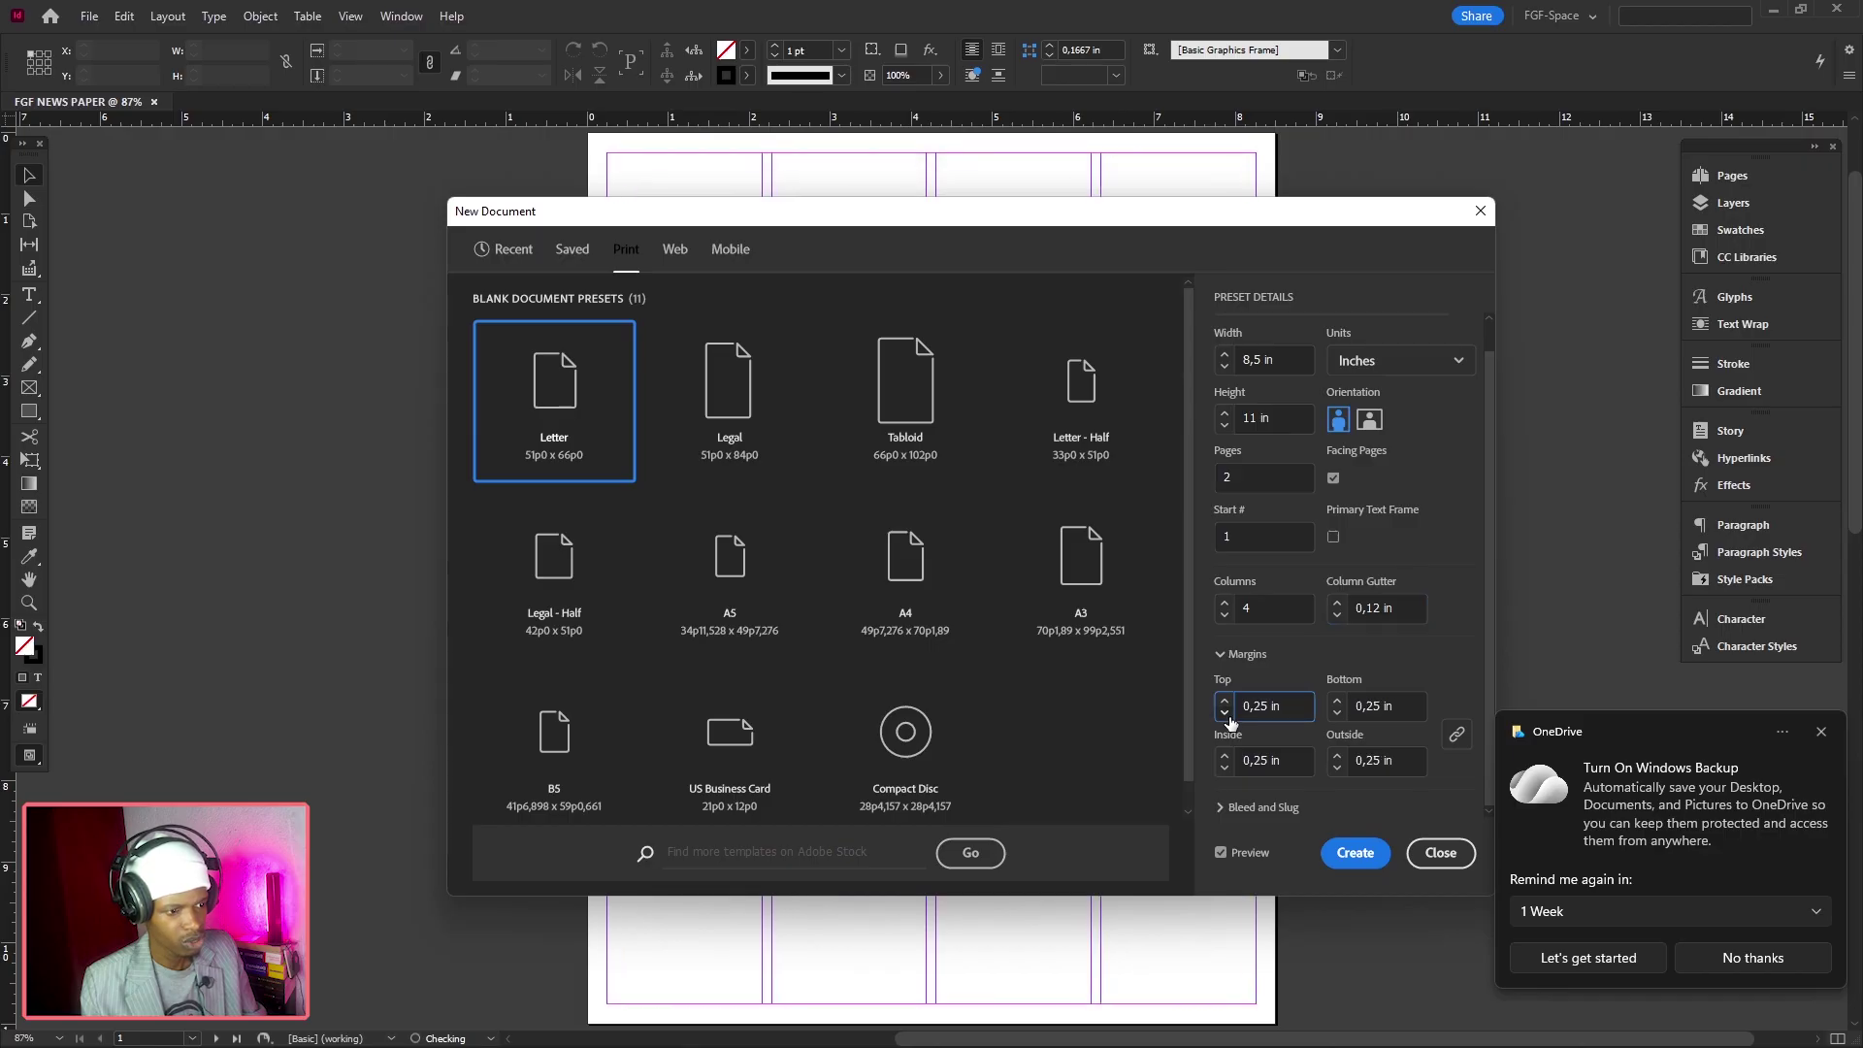
{"action": "left_click", "coordinate": [1226, 715]}
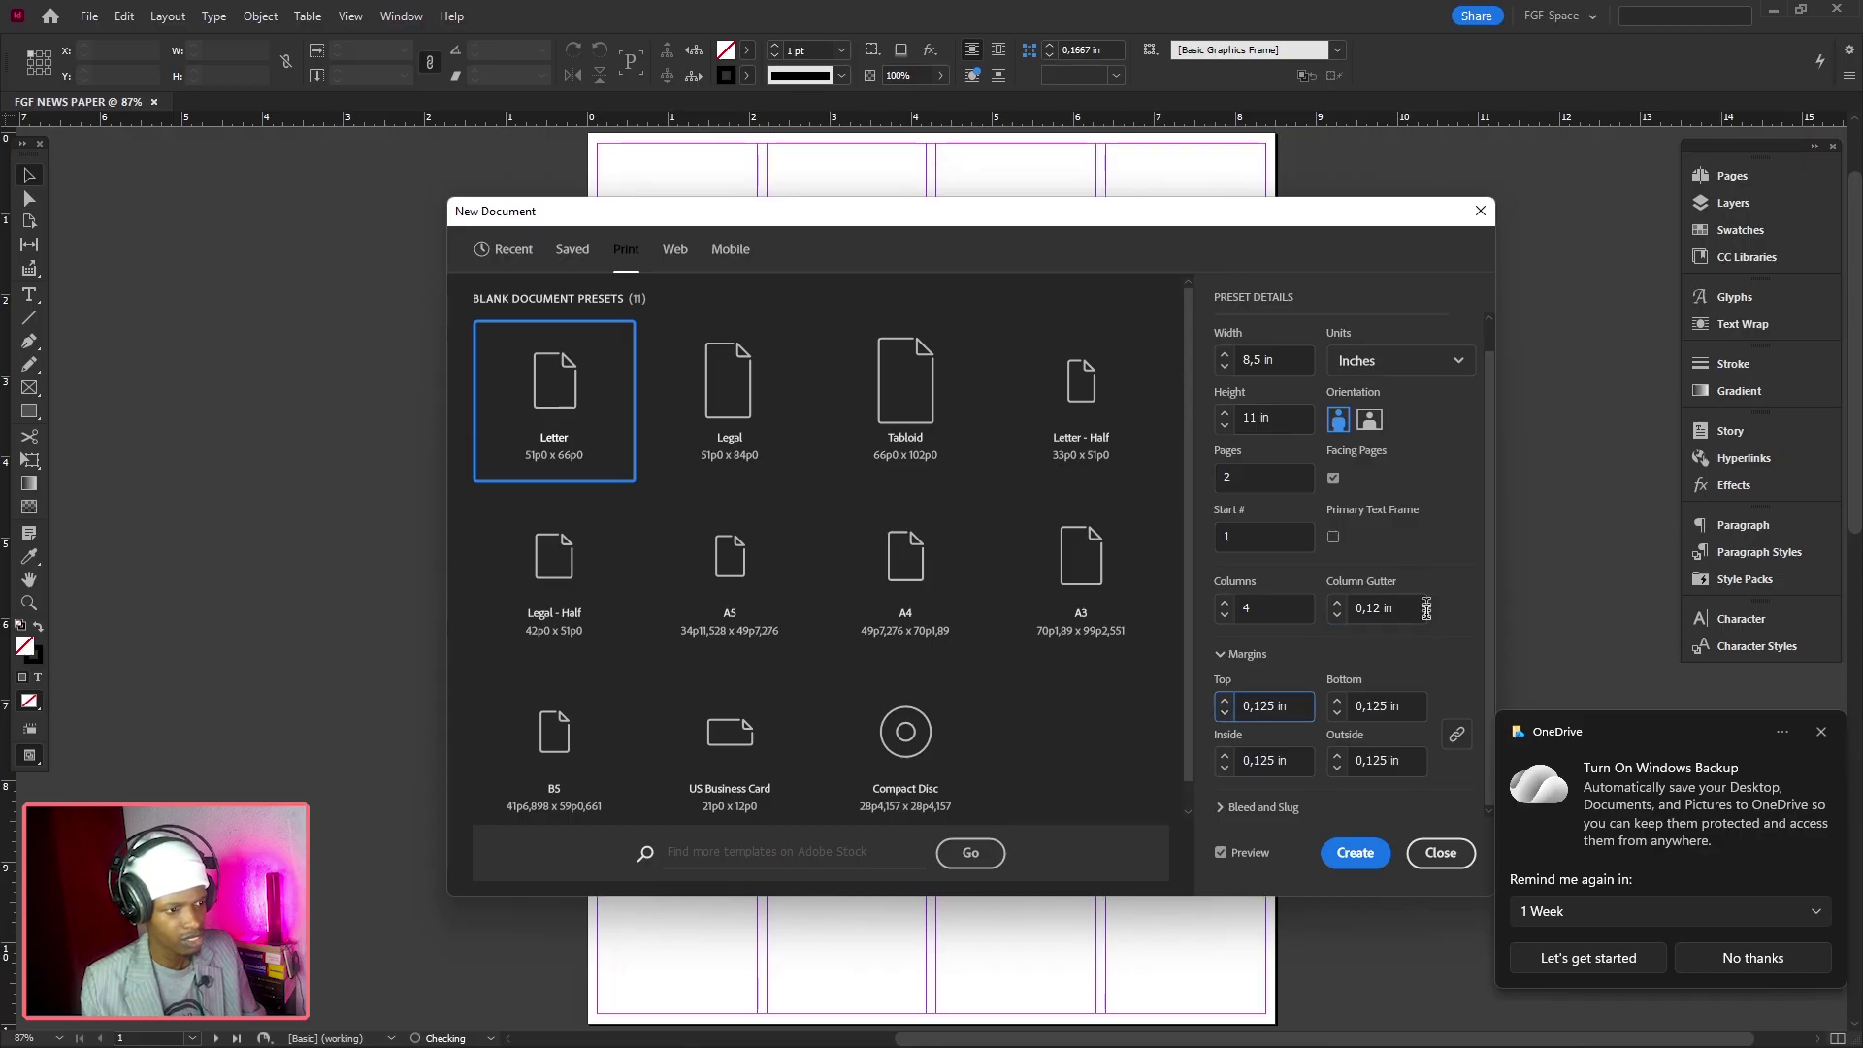
{"action": "left_click", "coordinate": [1348, 854]}
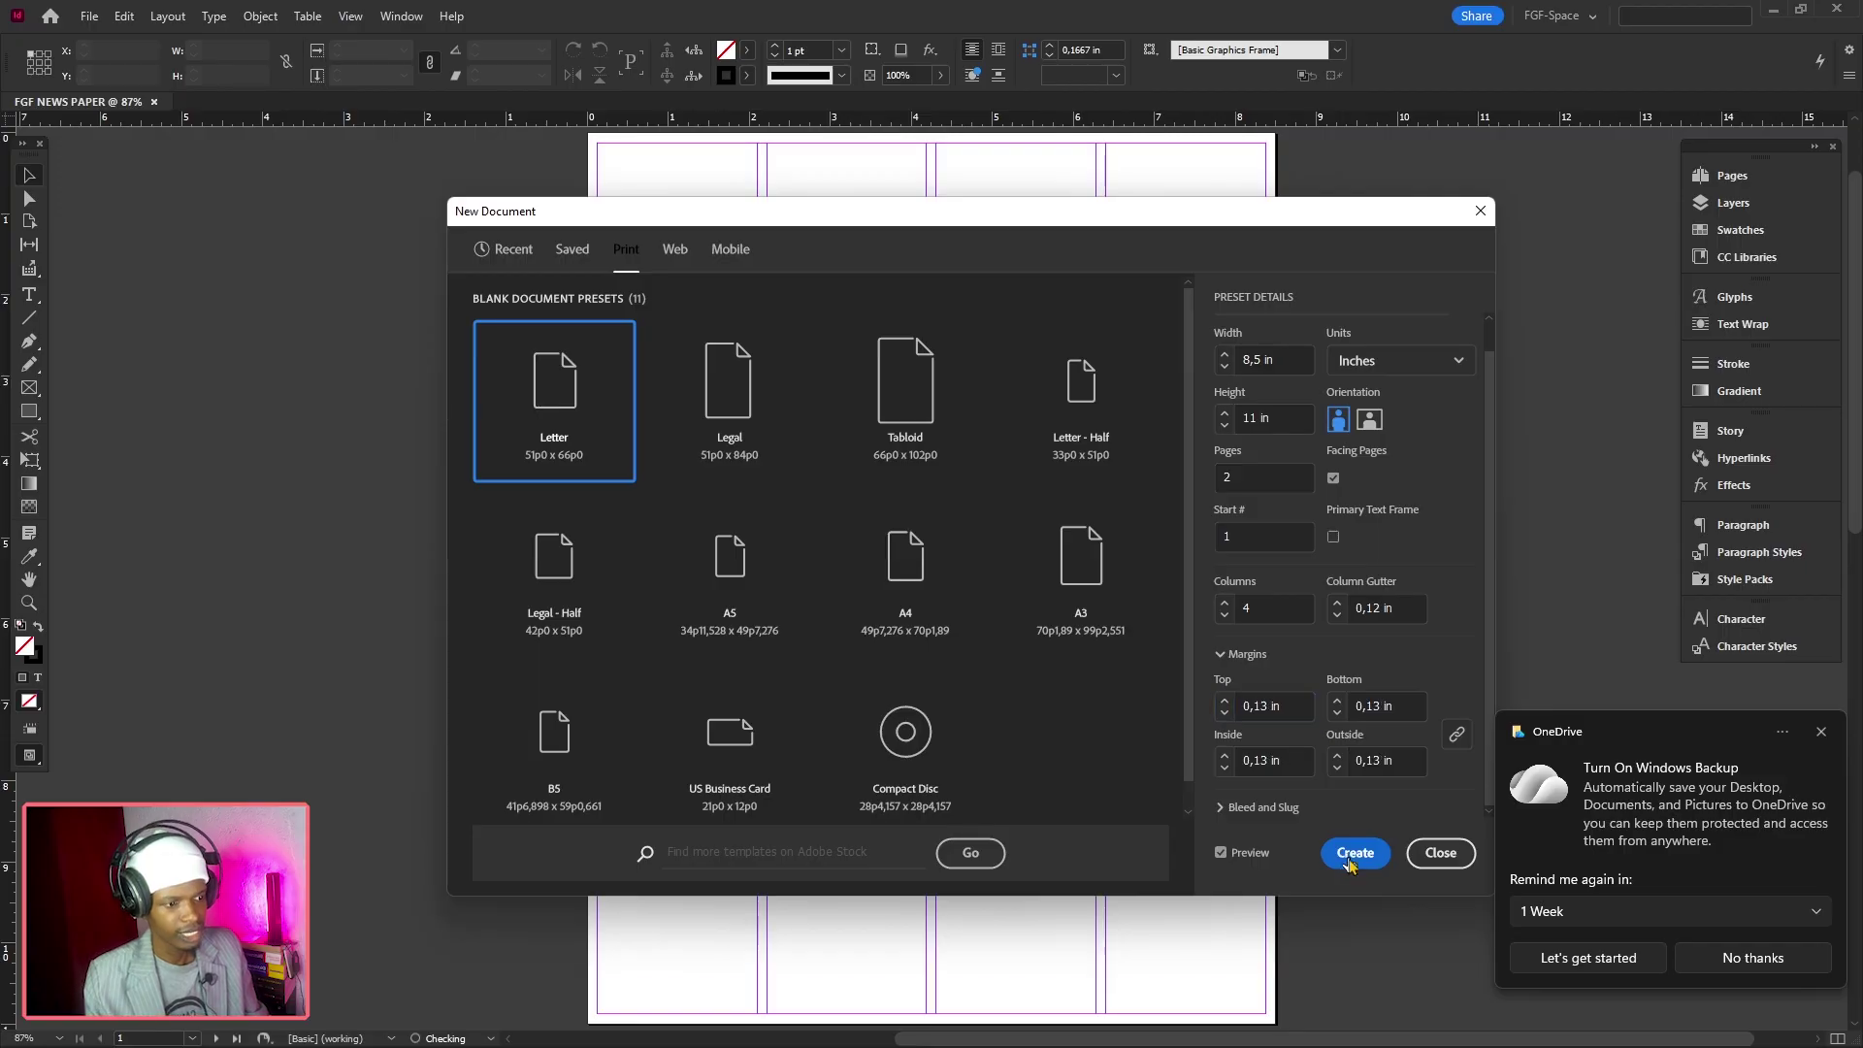
Add a third page to the document after page 2 and dismiss the OneDrive backup notification
{"action": "scroll", "coordinate": [1175, 429], "scroll_direction": "down", "scroll_amount": 5}
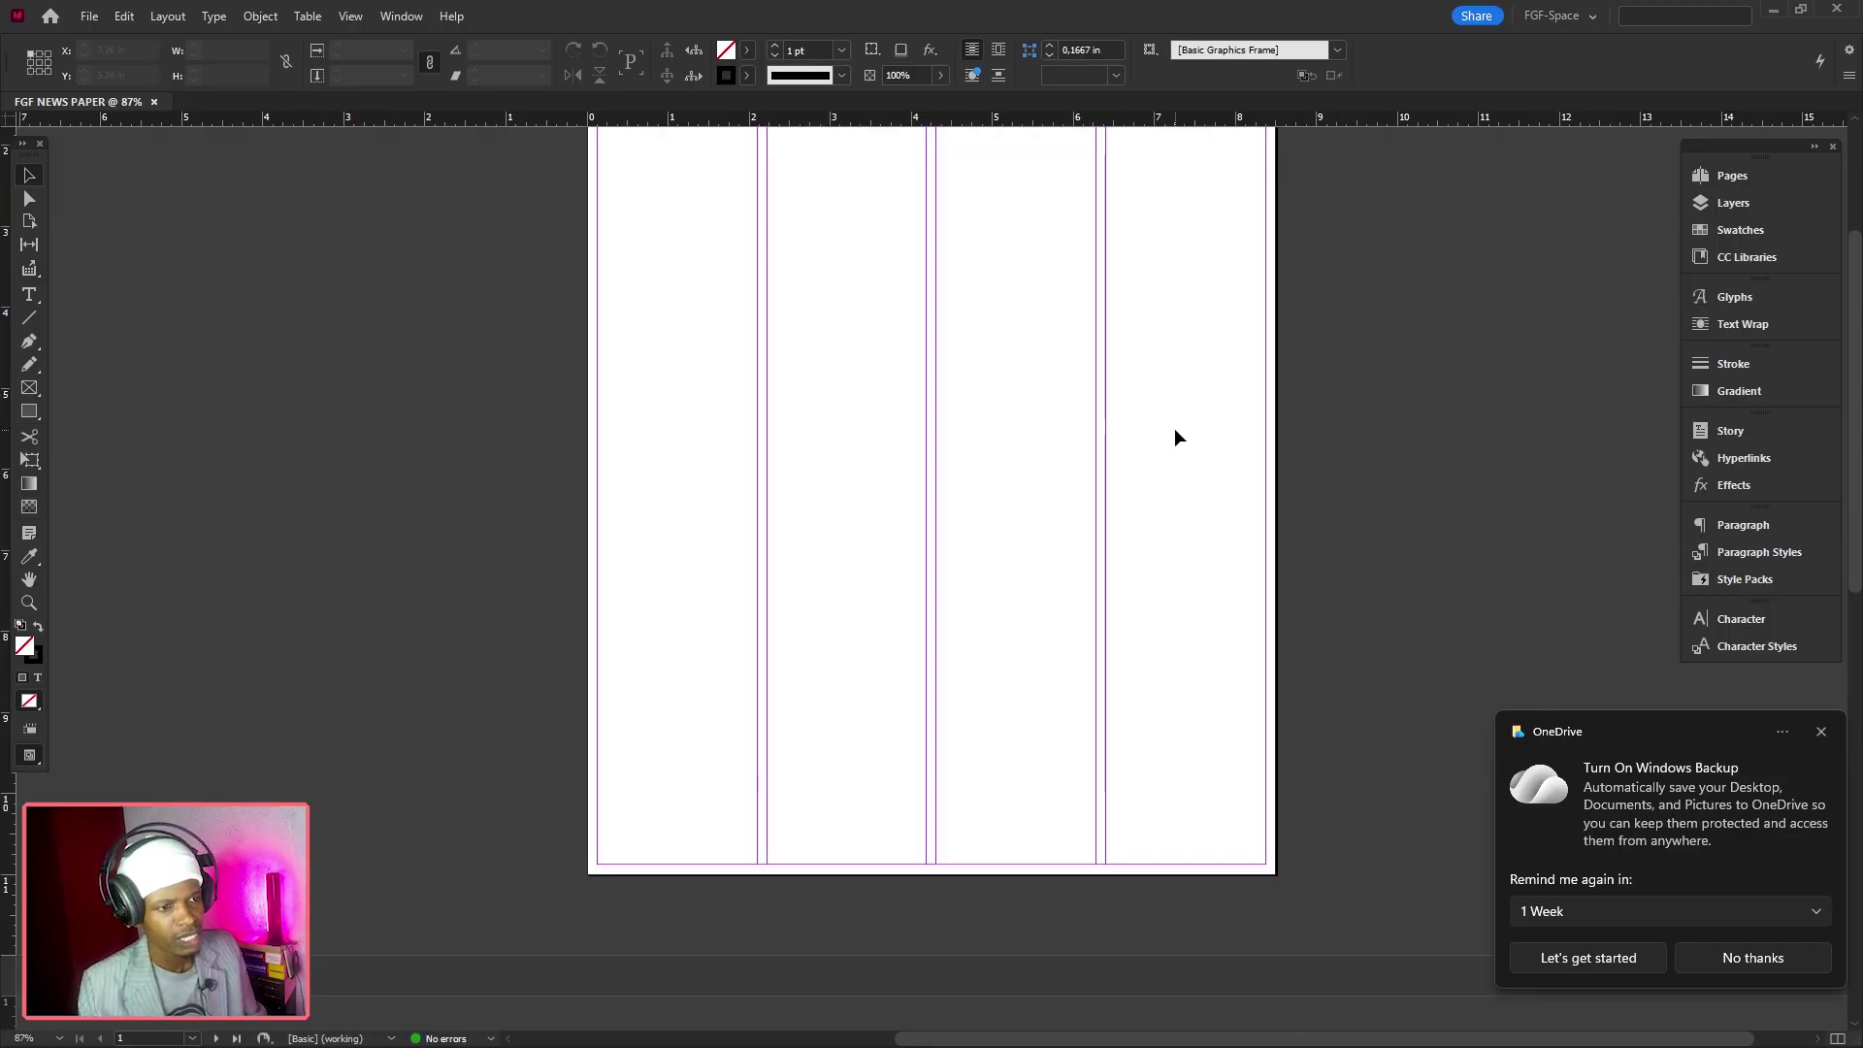
{"action": "scroll", "coordinate": [1097, 460], "scroll_direction": "down", "scroll_amount": 3}
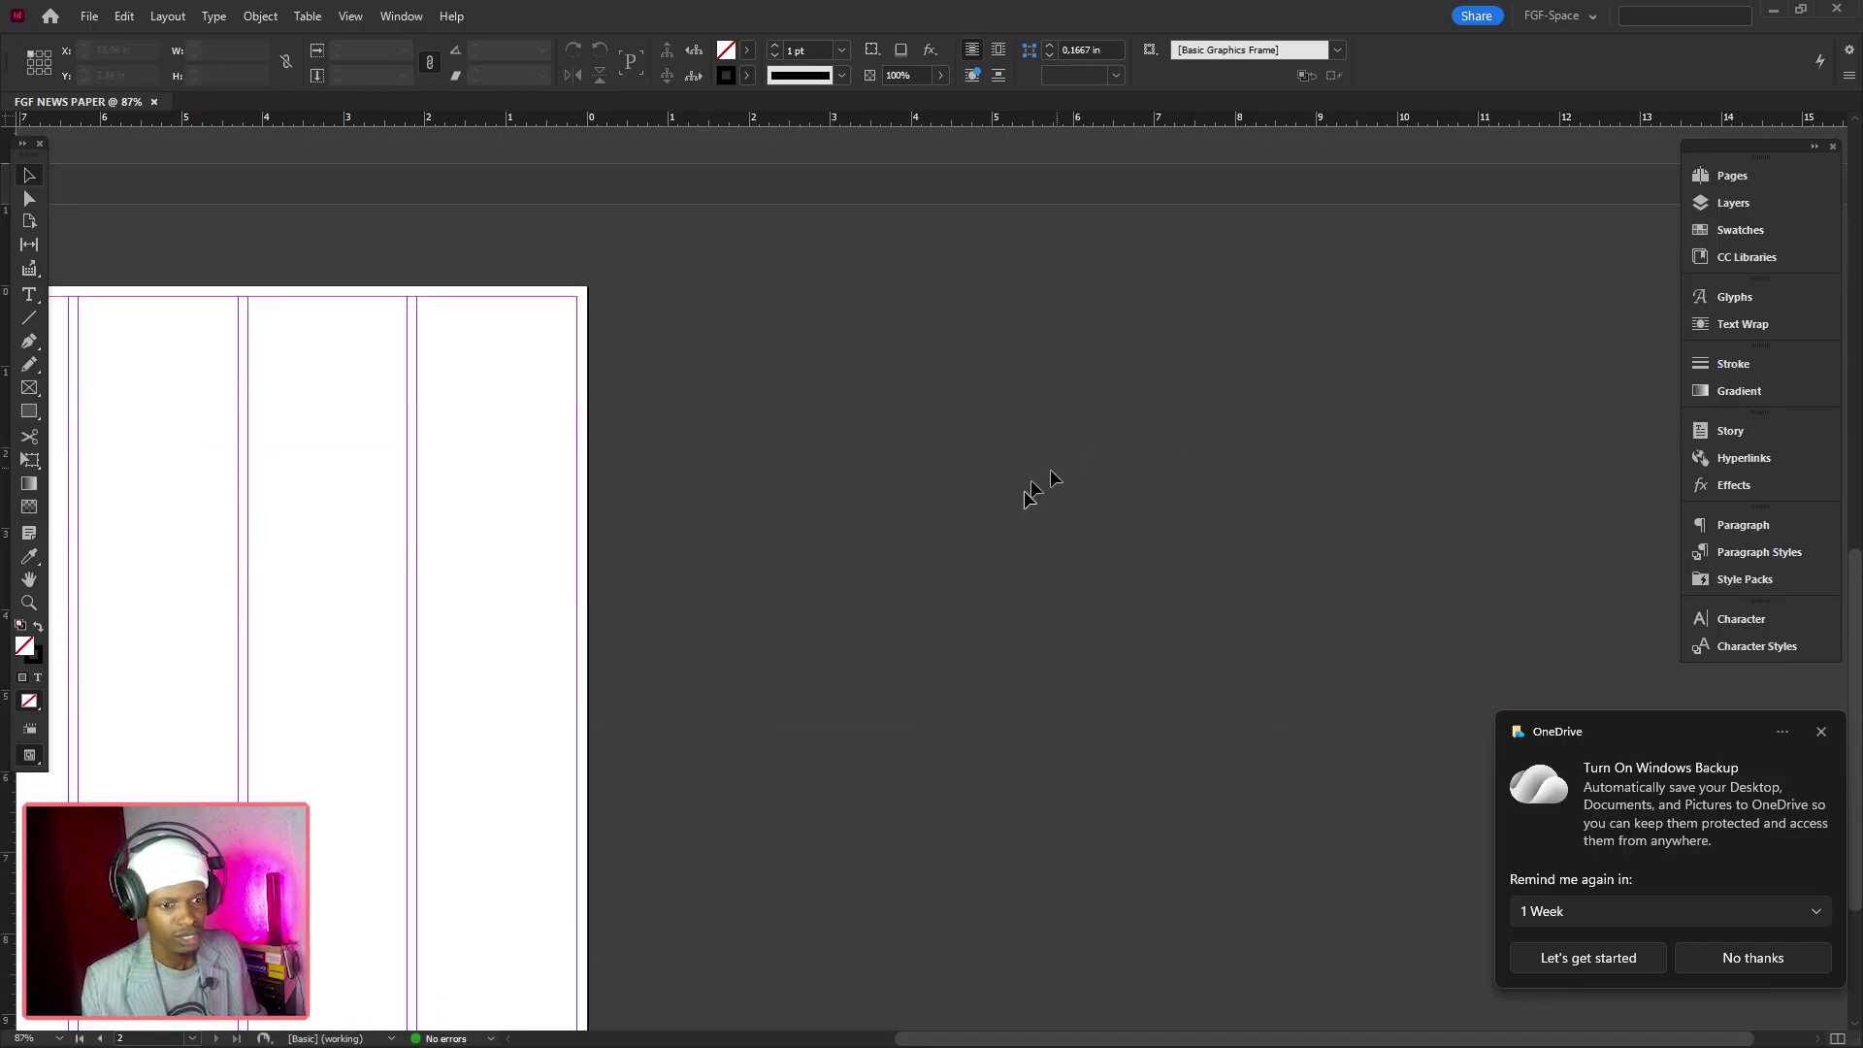
{"action": "scroll", "coordinate": [1031, 491], "scroll_direction": "up", "scroll_amount": 3}
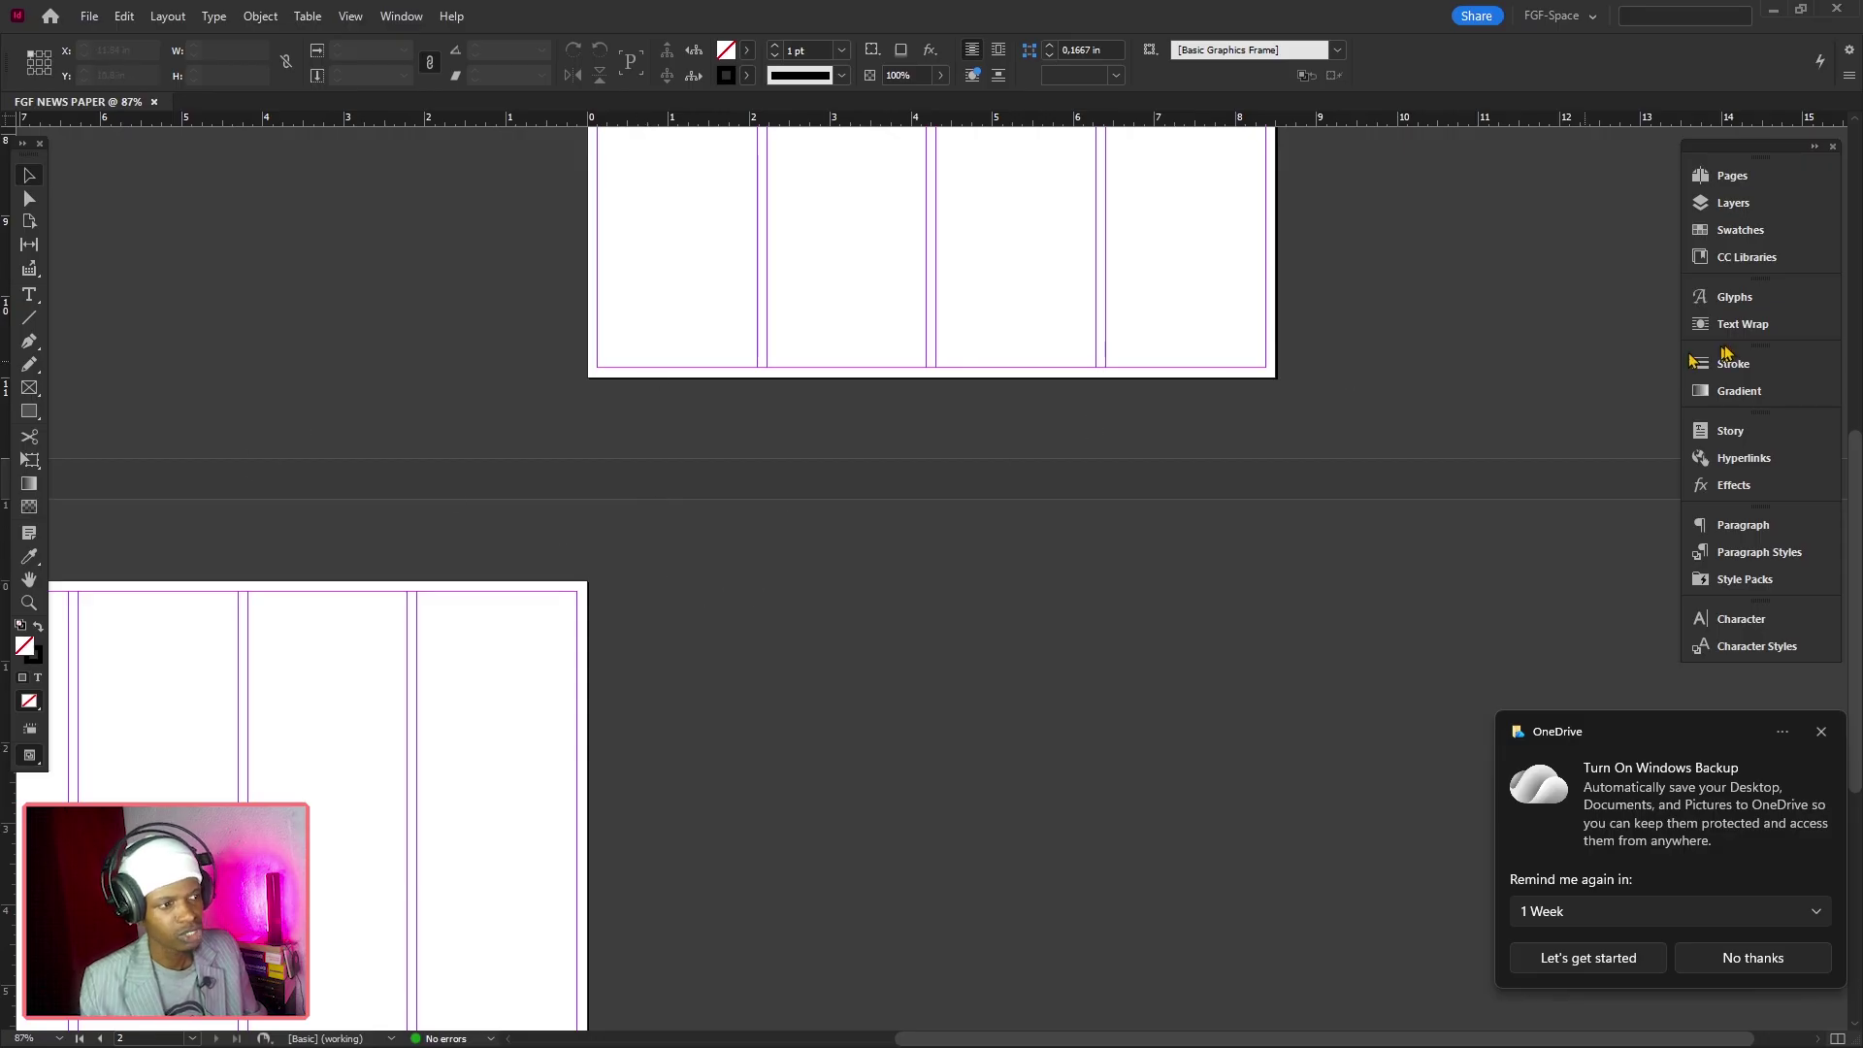
{"action": "left_click", "coordinate": [1732, 176]}
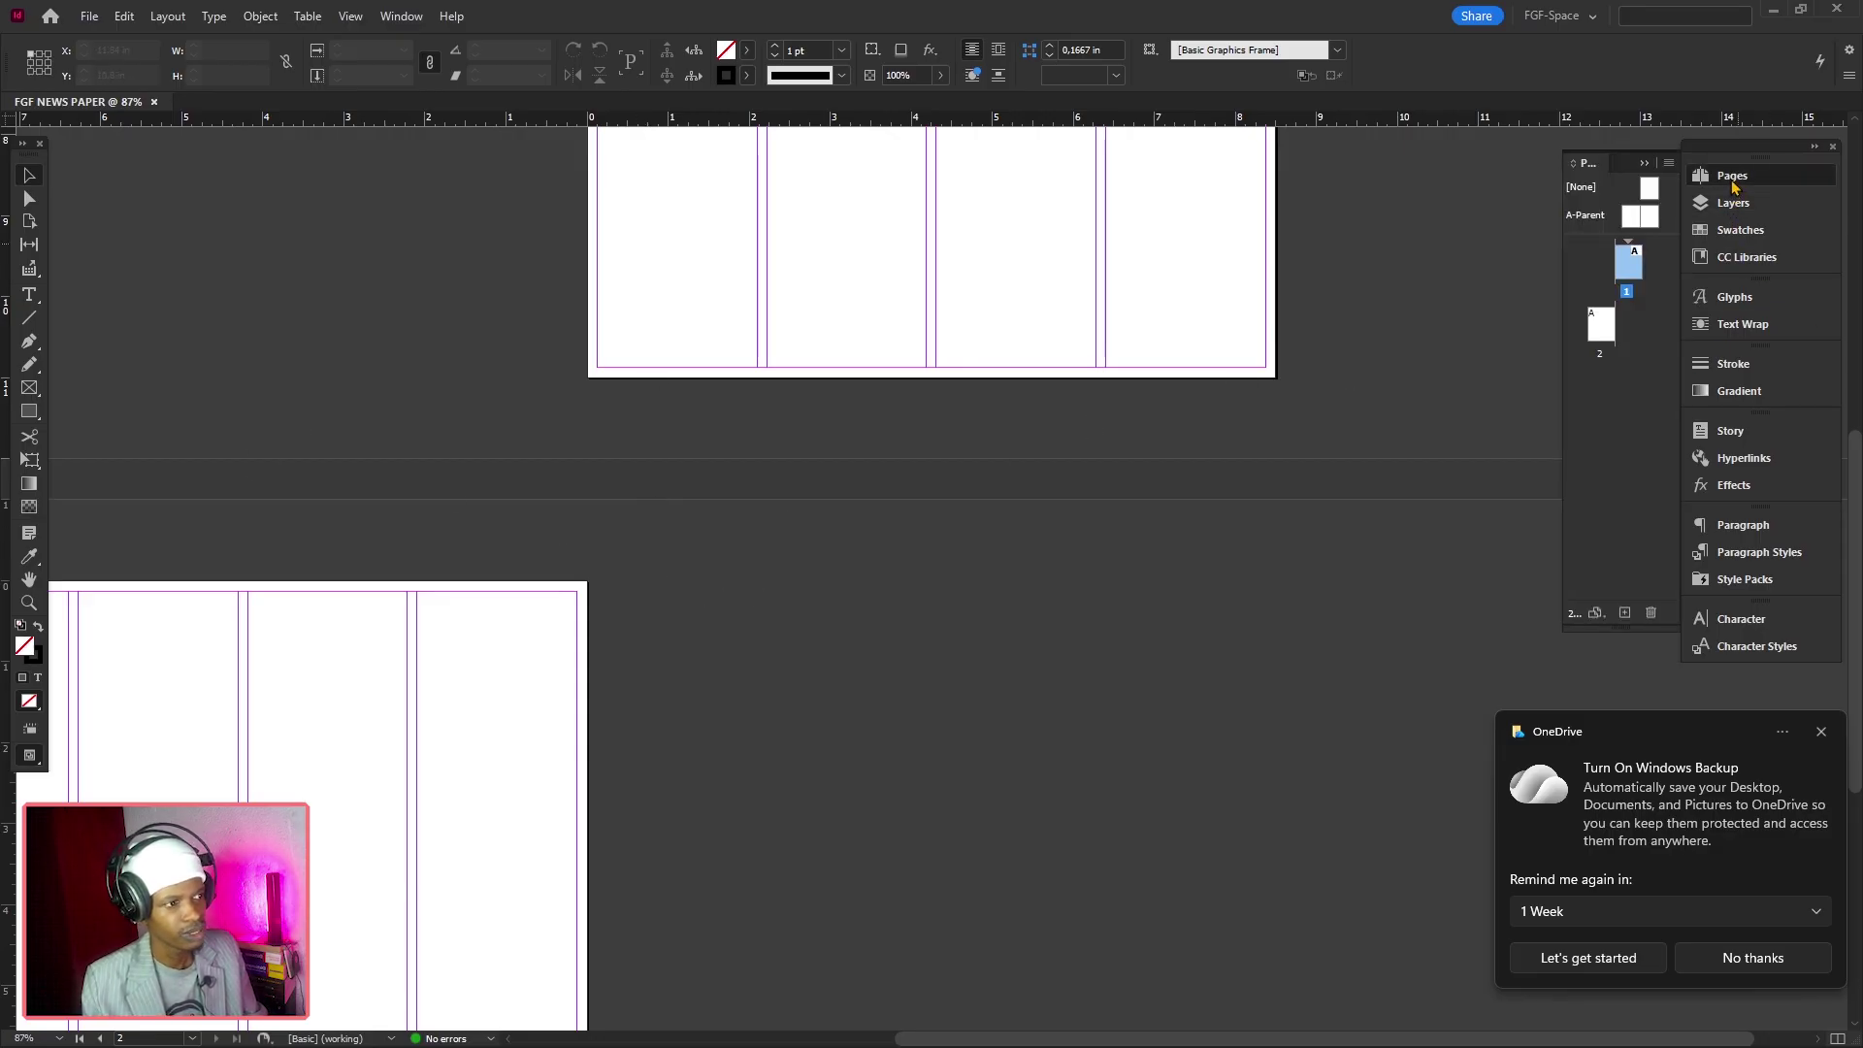
{"action": "left_click", "coordinate": [1626, 613]}
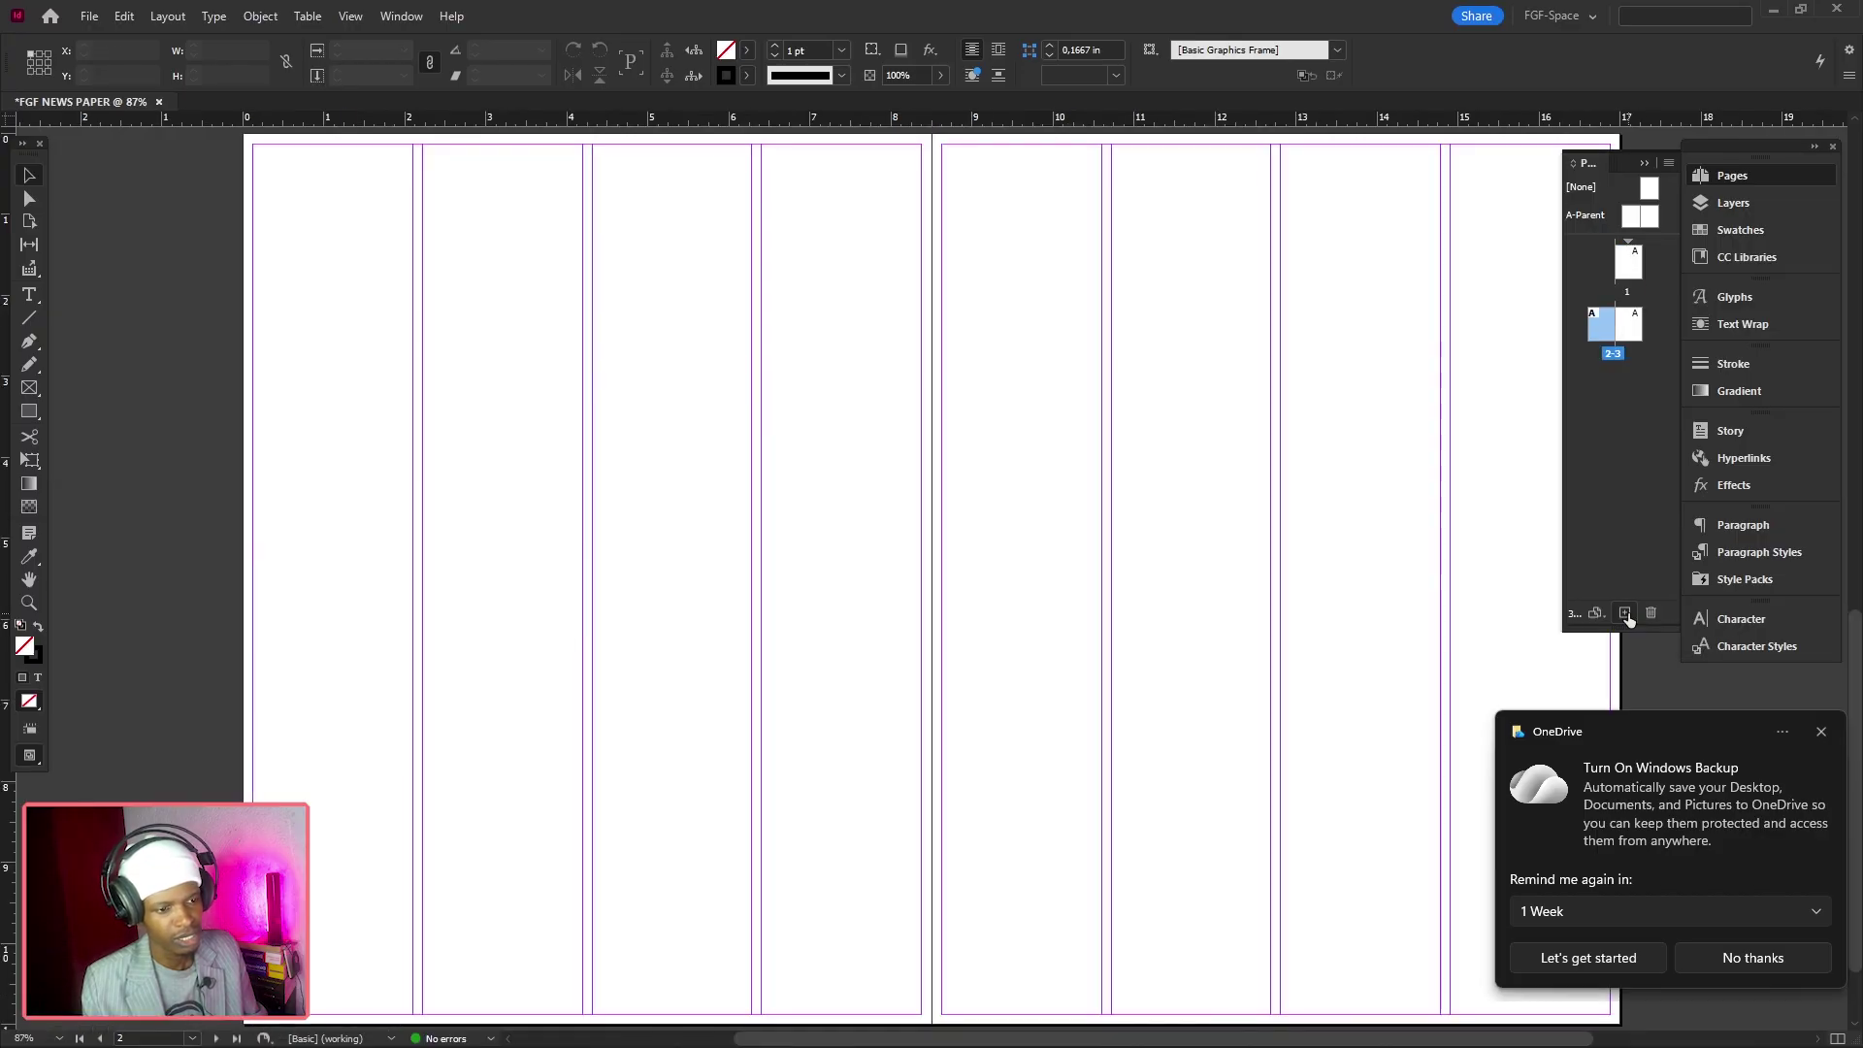
{"action": "key", "text": "ctrl+minus"}
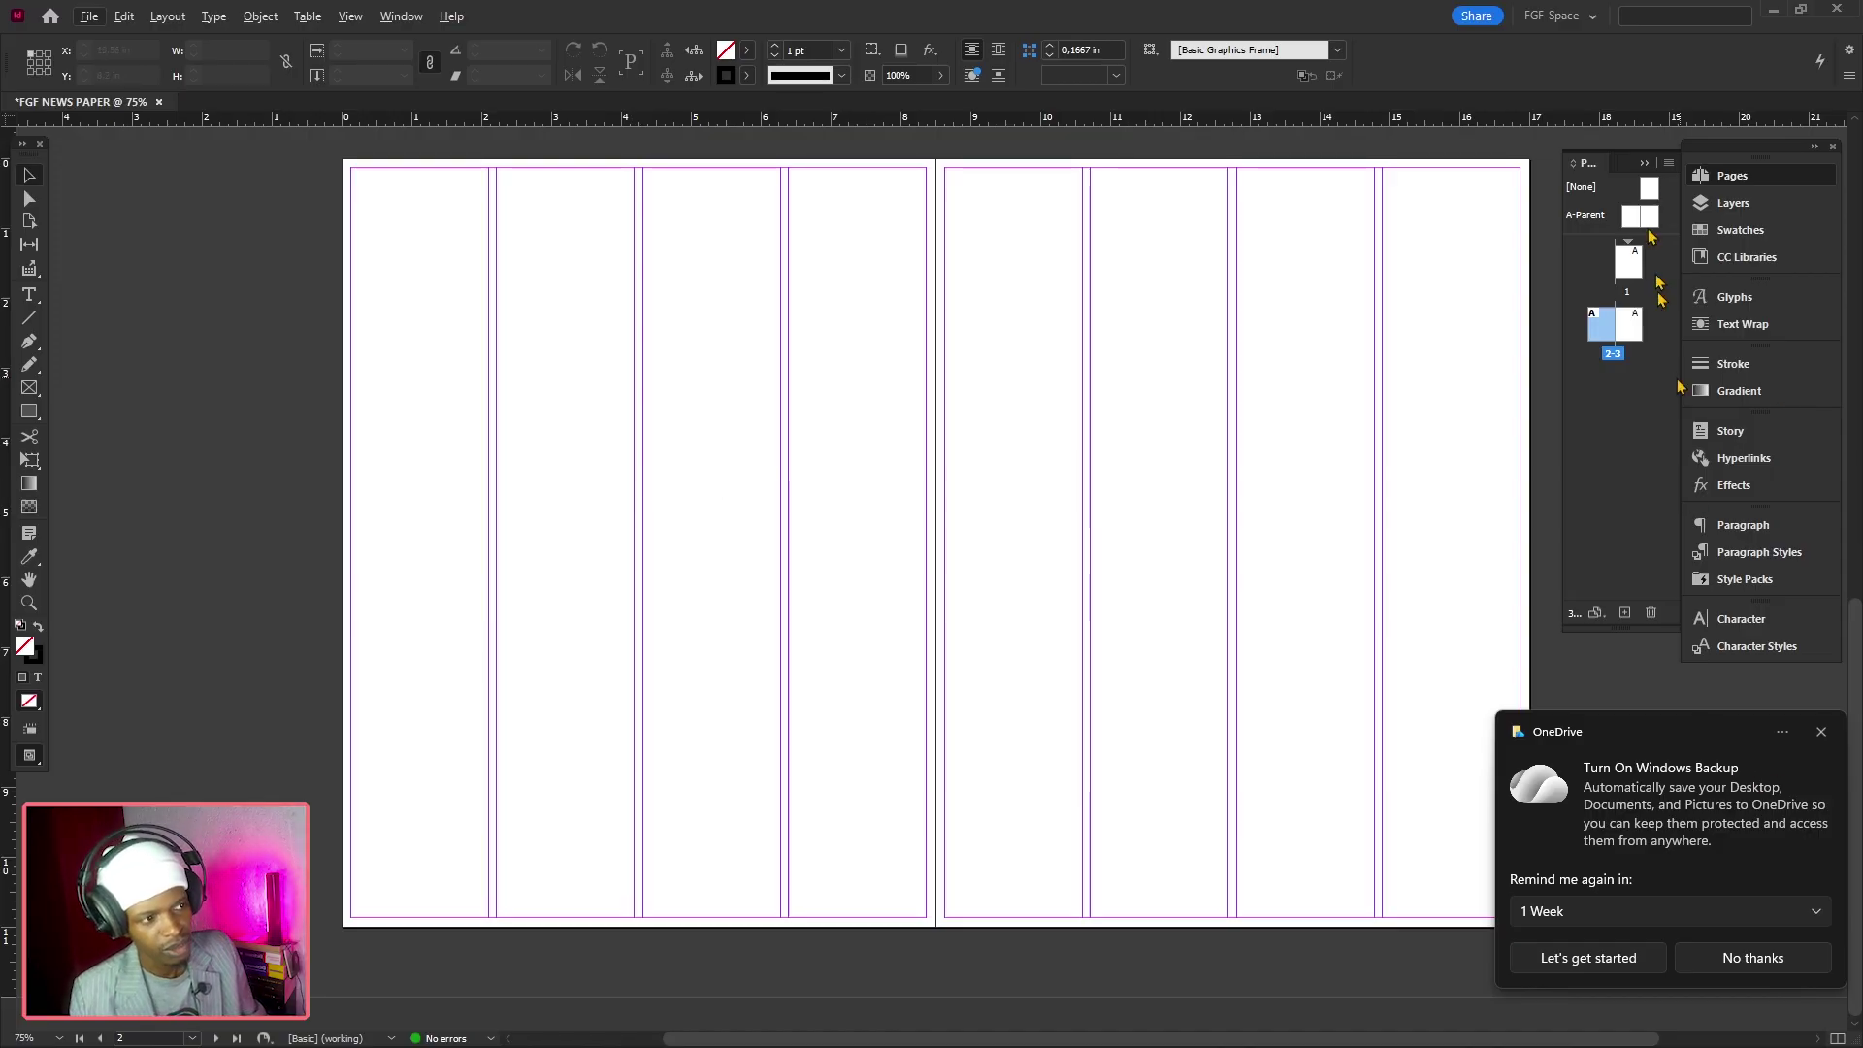
{"action": "left_click", "coordinate": [1643, 162]}
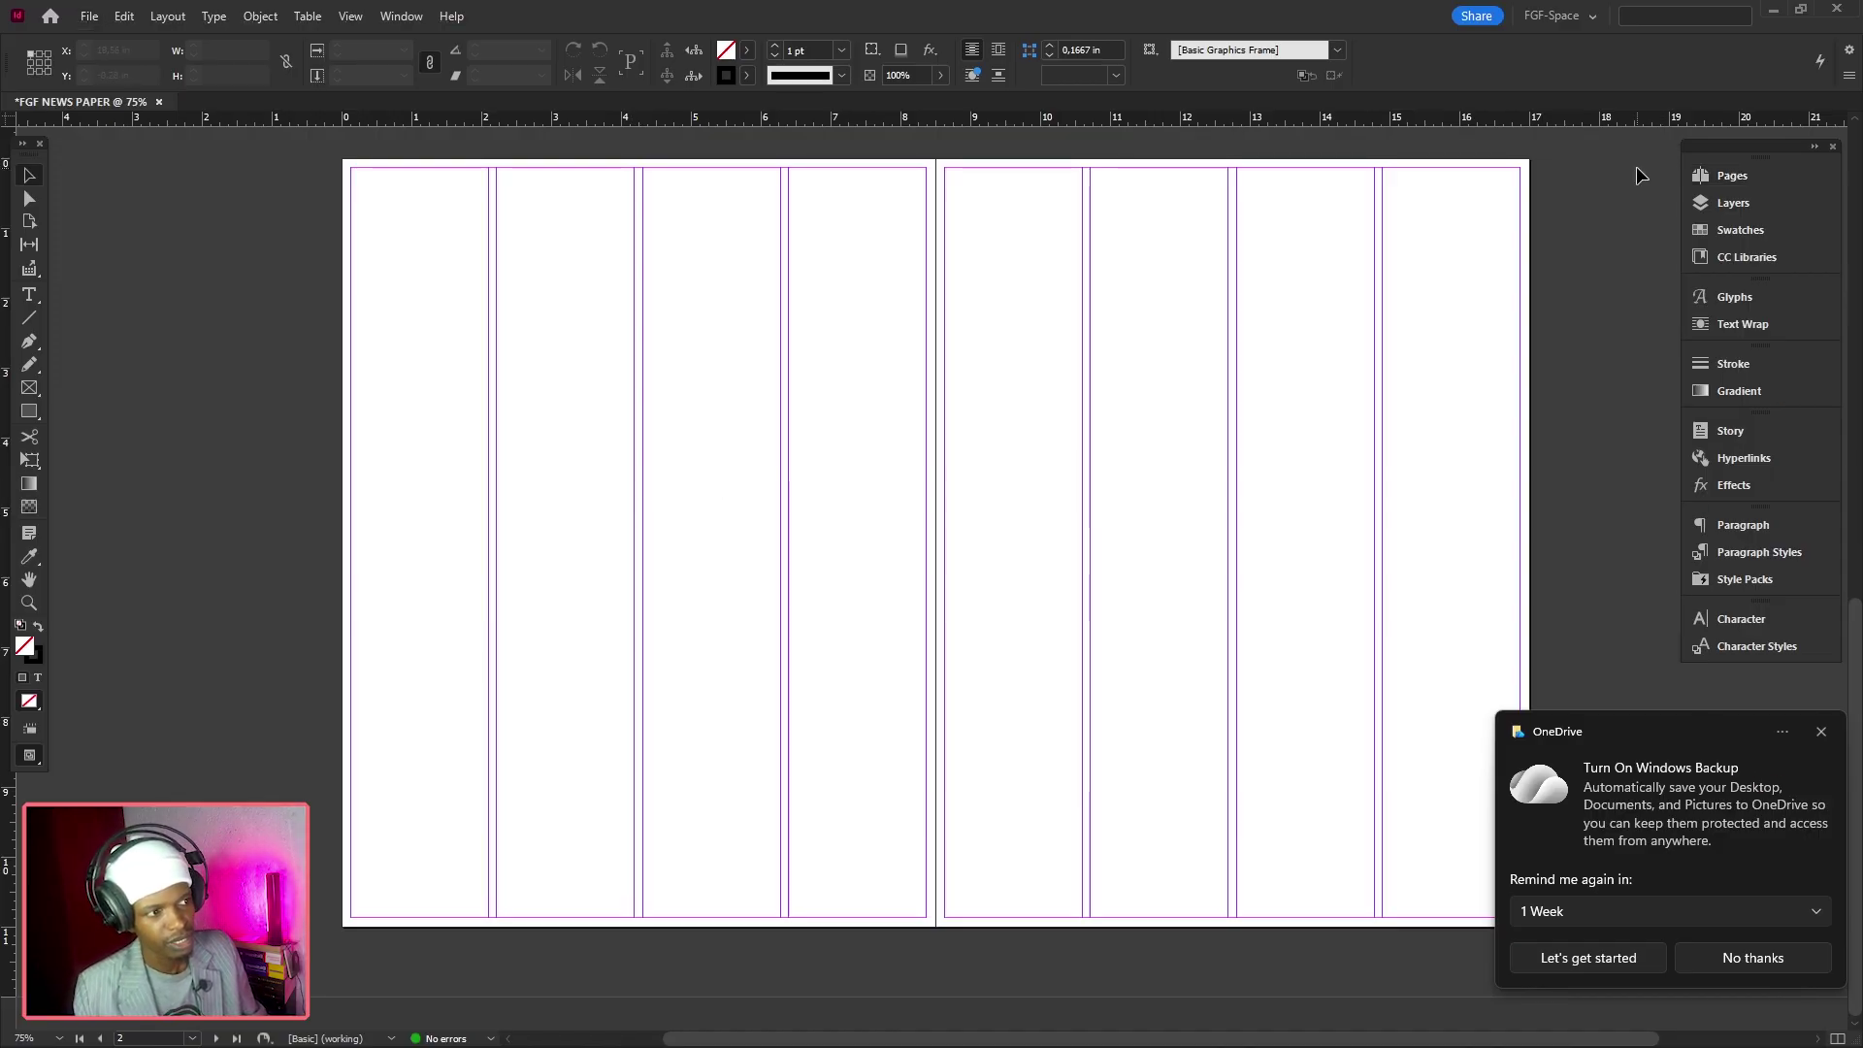
{"action": "left_click", "coordinate": [1822, 733]}
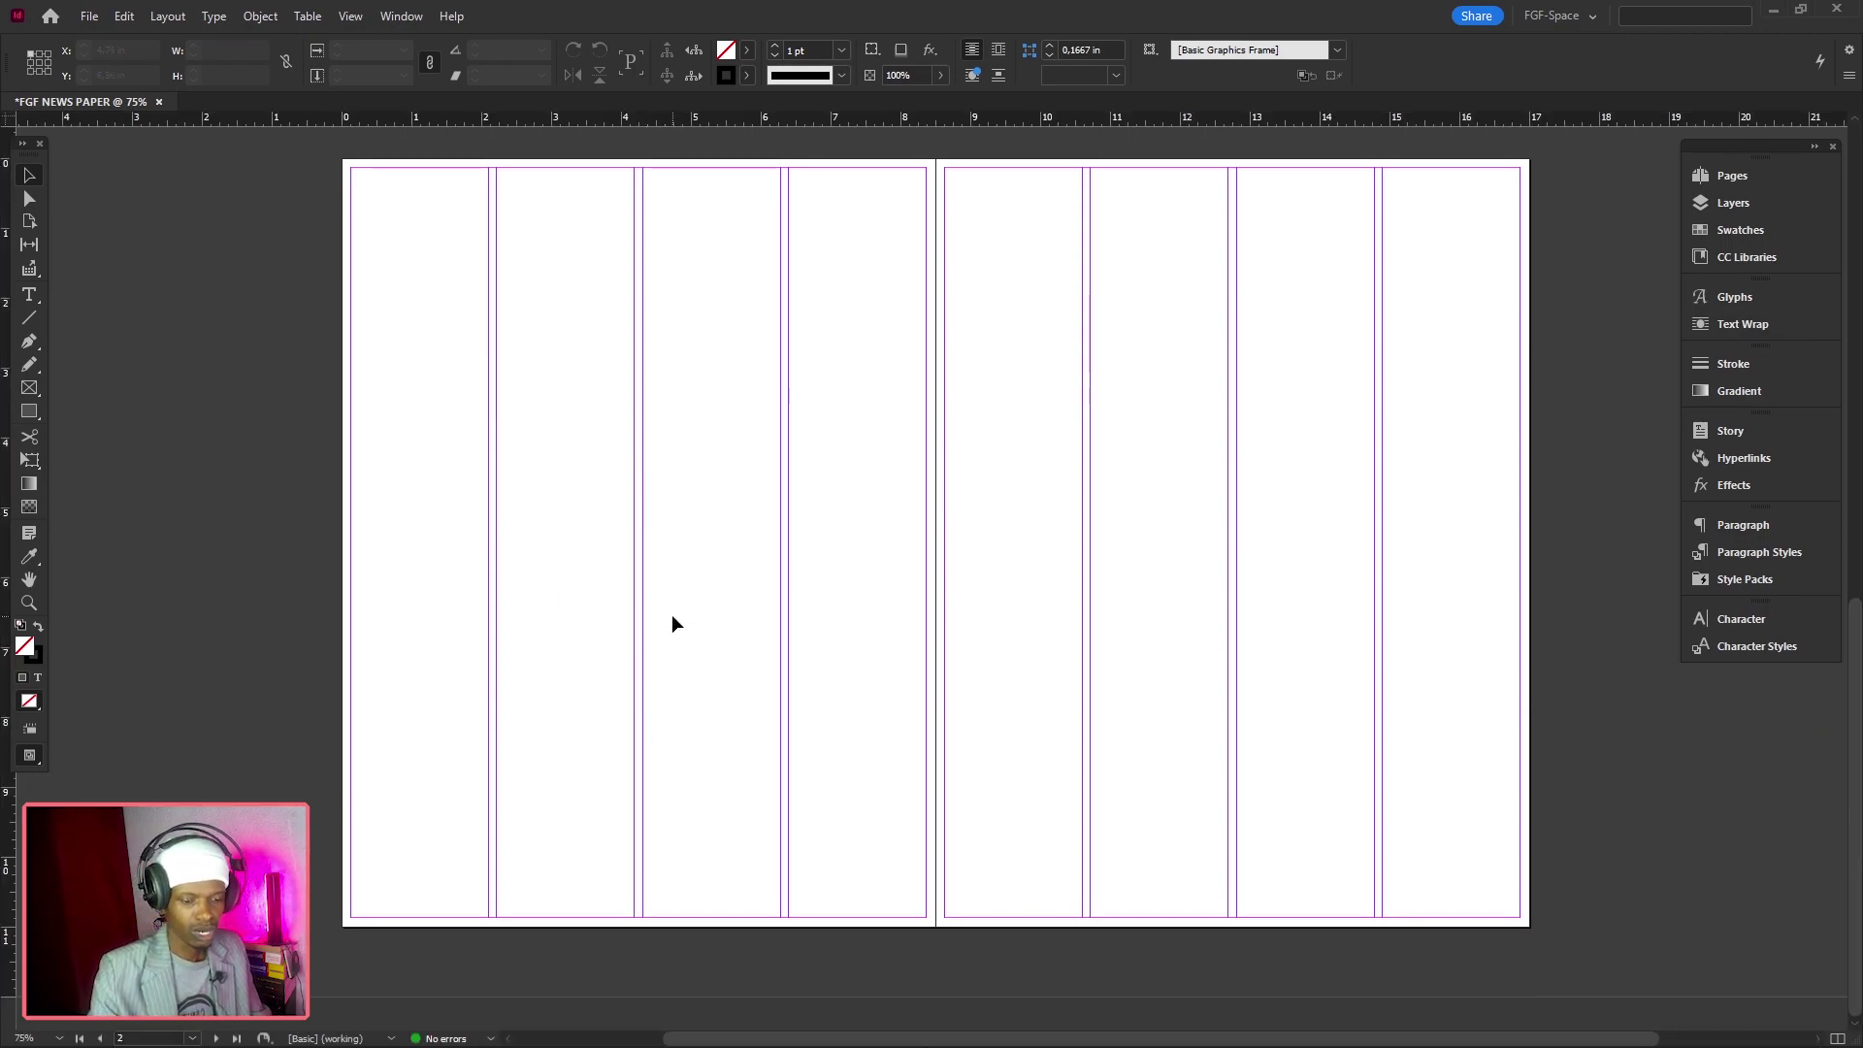
Draw a headline text frame spanning all four columns along the upper margin of page 2
{"action": "scroll", "coordinate": [672, 614], "scroll_direction": "down", "scroll_amount": 1}
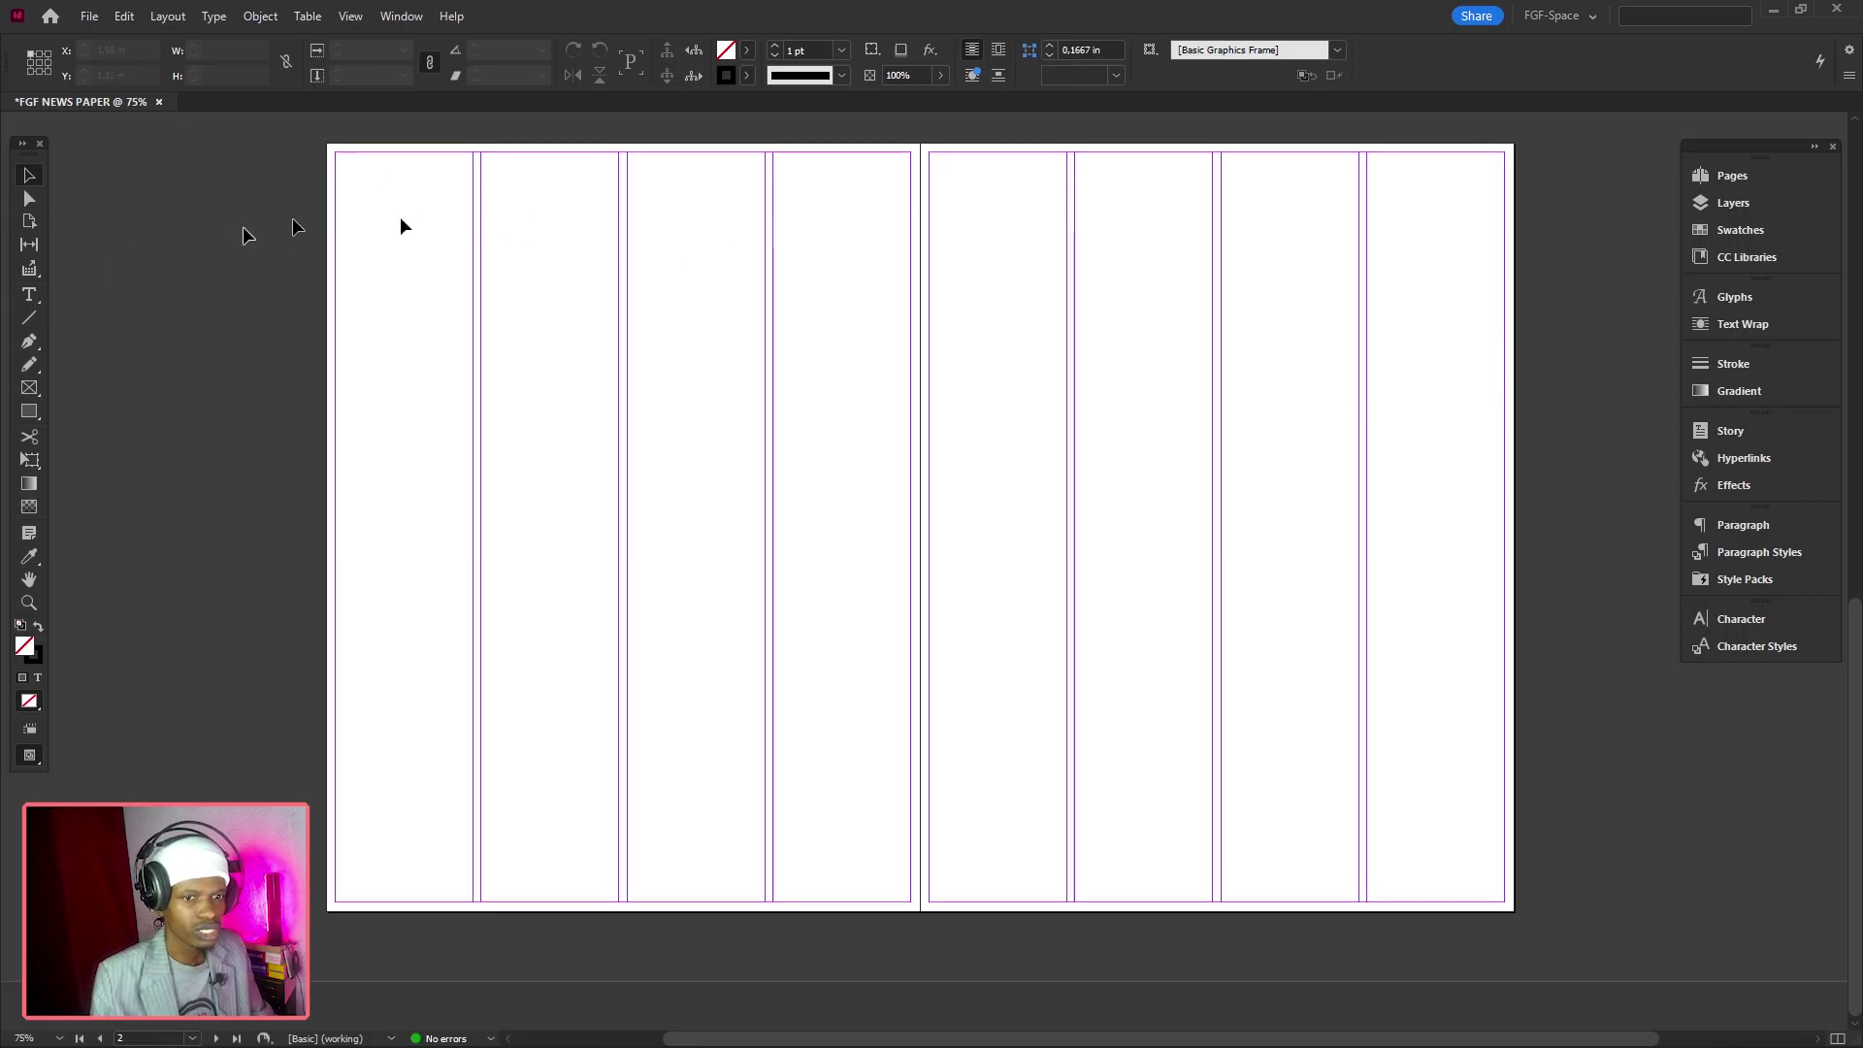
{"action": "left_click", "coordinate": [30, 302]}
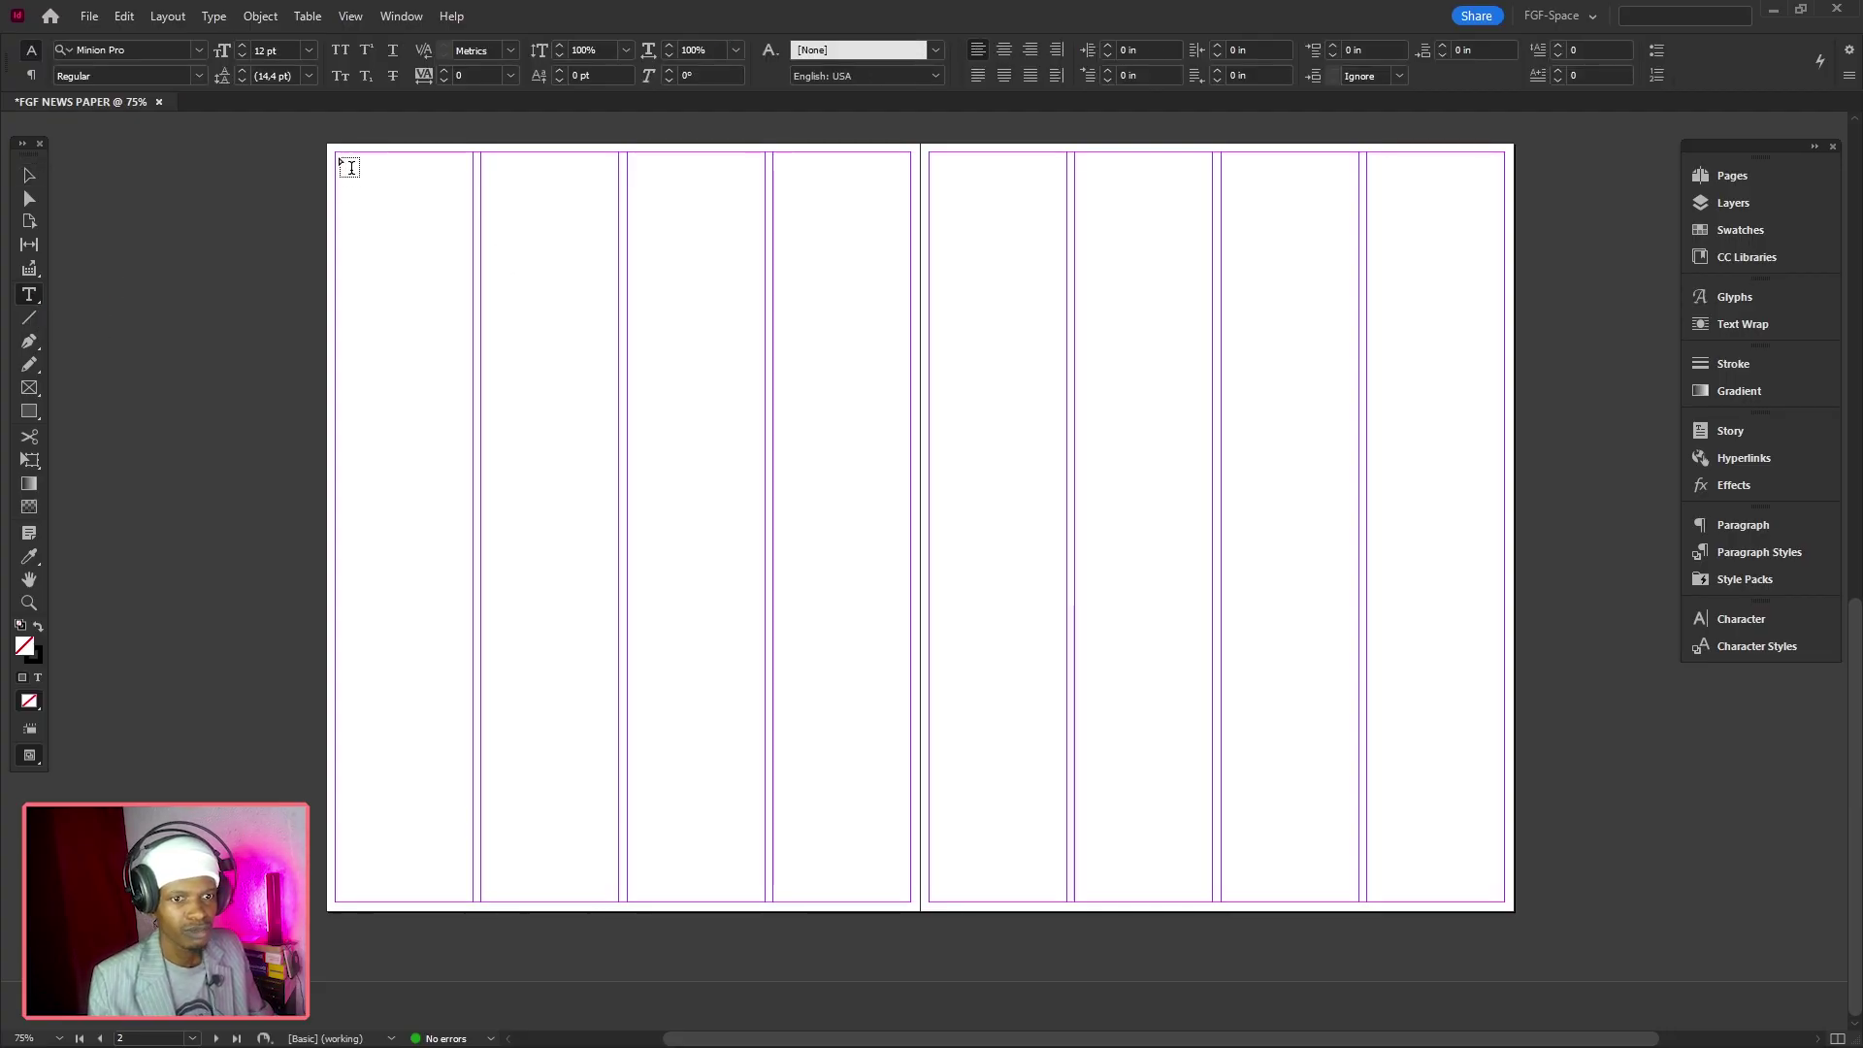
{"action": "left_click_drag", "start_coordinate": [346, 161], "coordinate": [909, 321]}
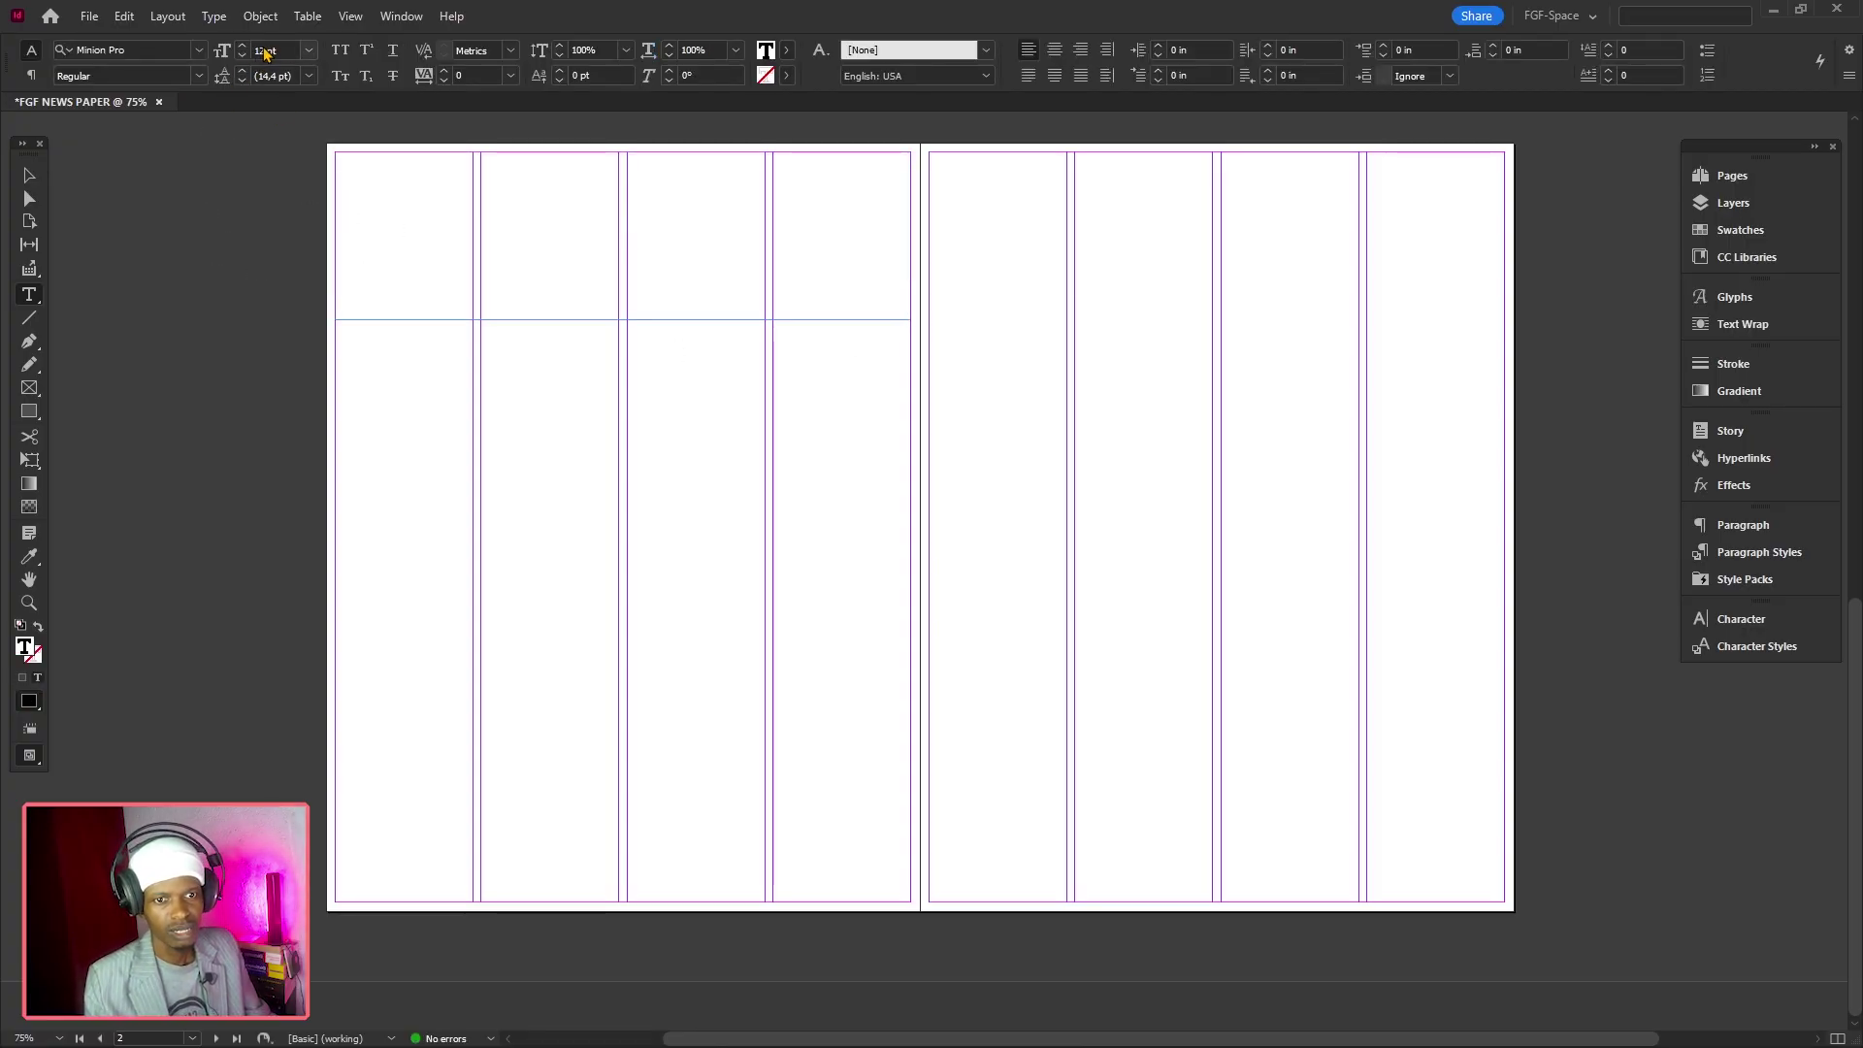
Set the font size to 120 pt and enter "NEWS" in the headline frame on page 2
{"action": "left_click", "coordinate": [262, 50]}
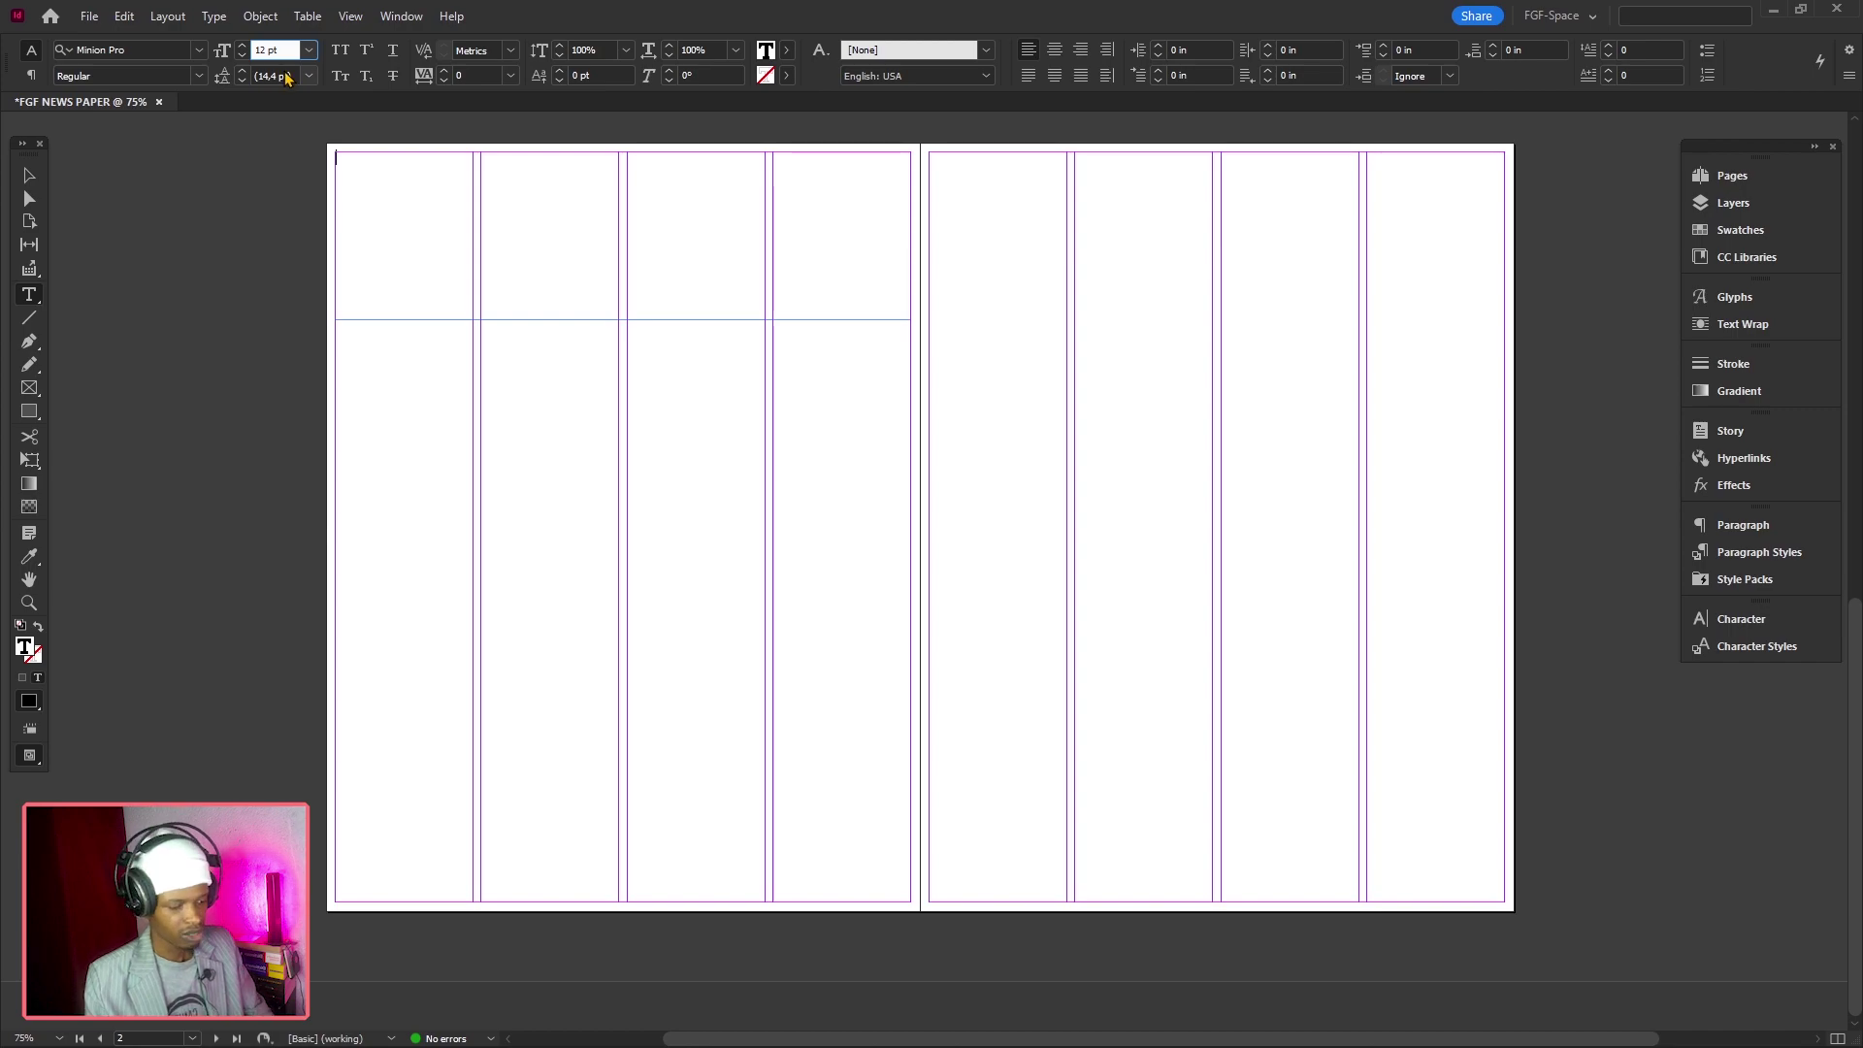
{"action": "type", "text": "0"}
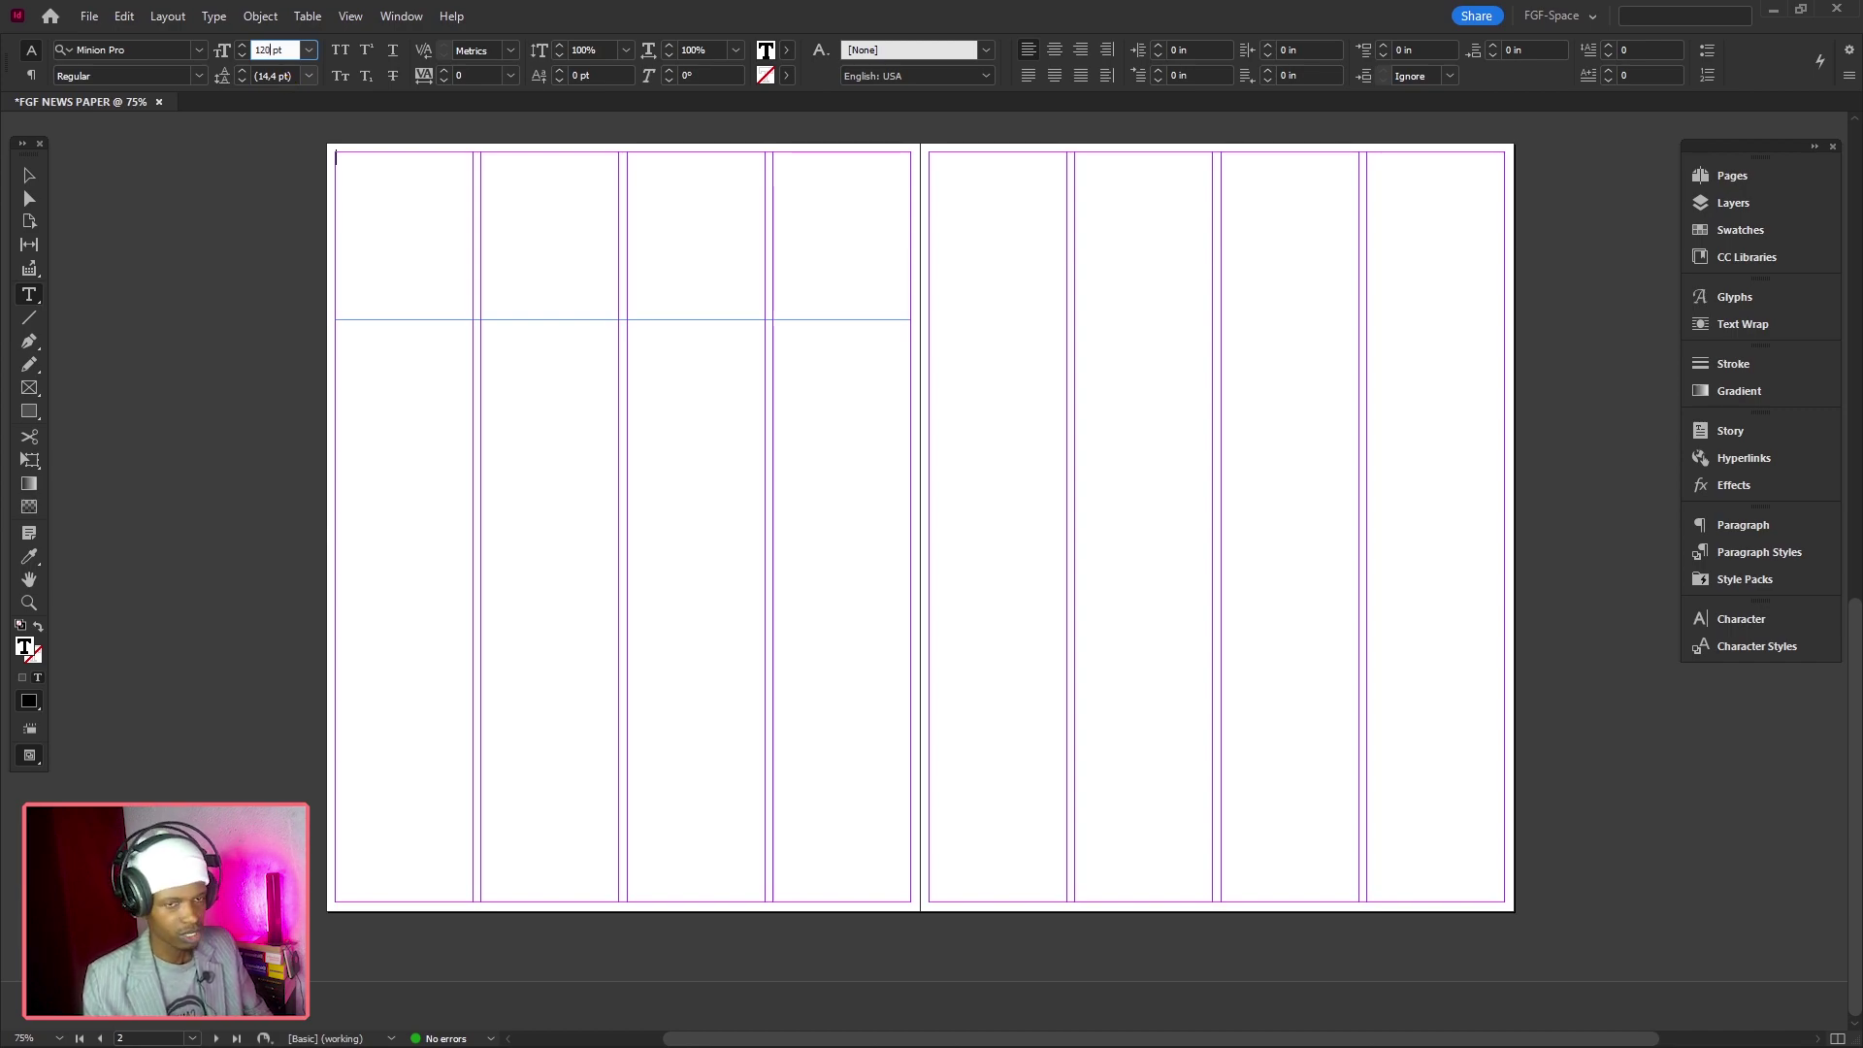
{"action": "key", "text": "Return"}
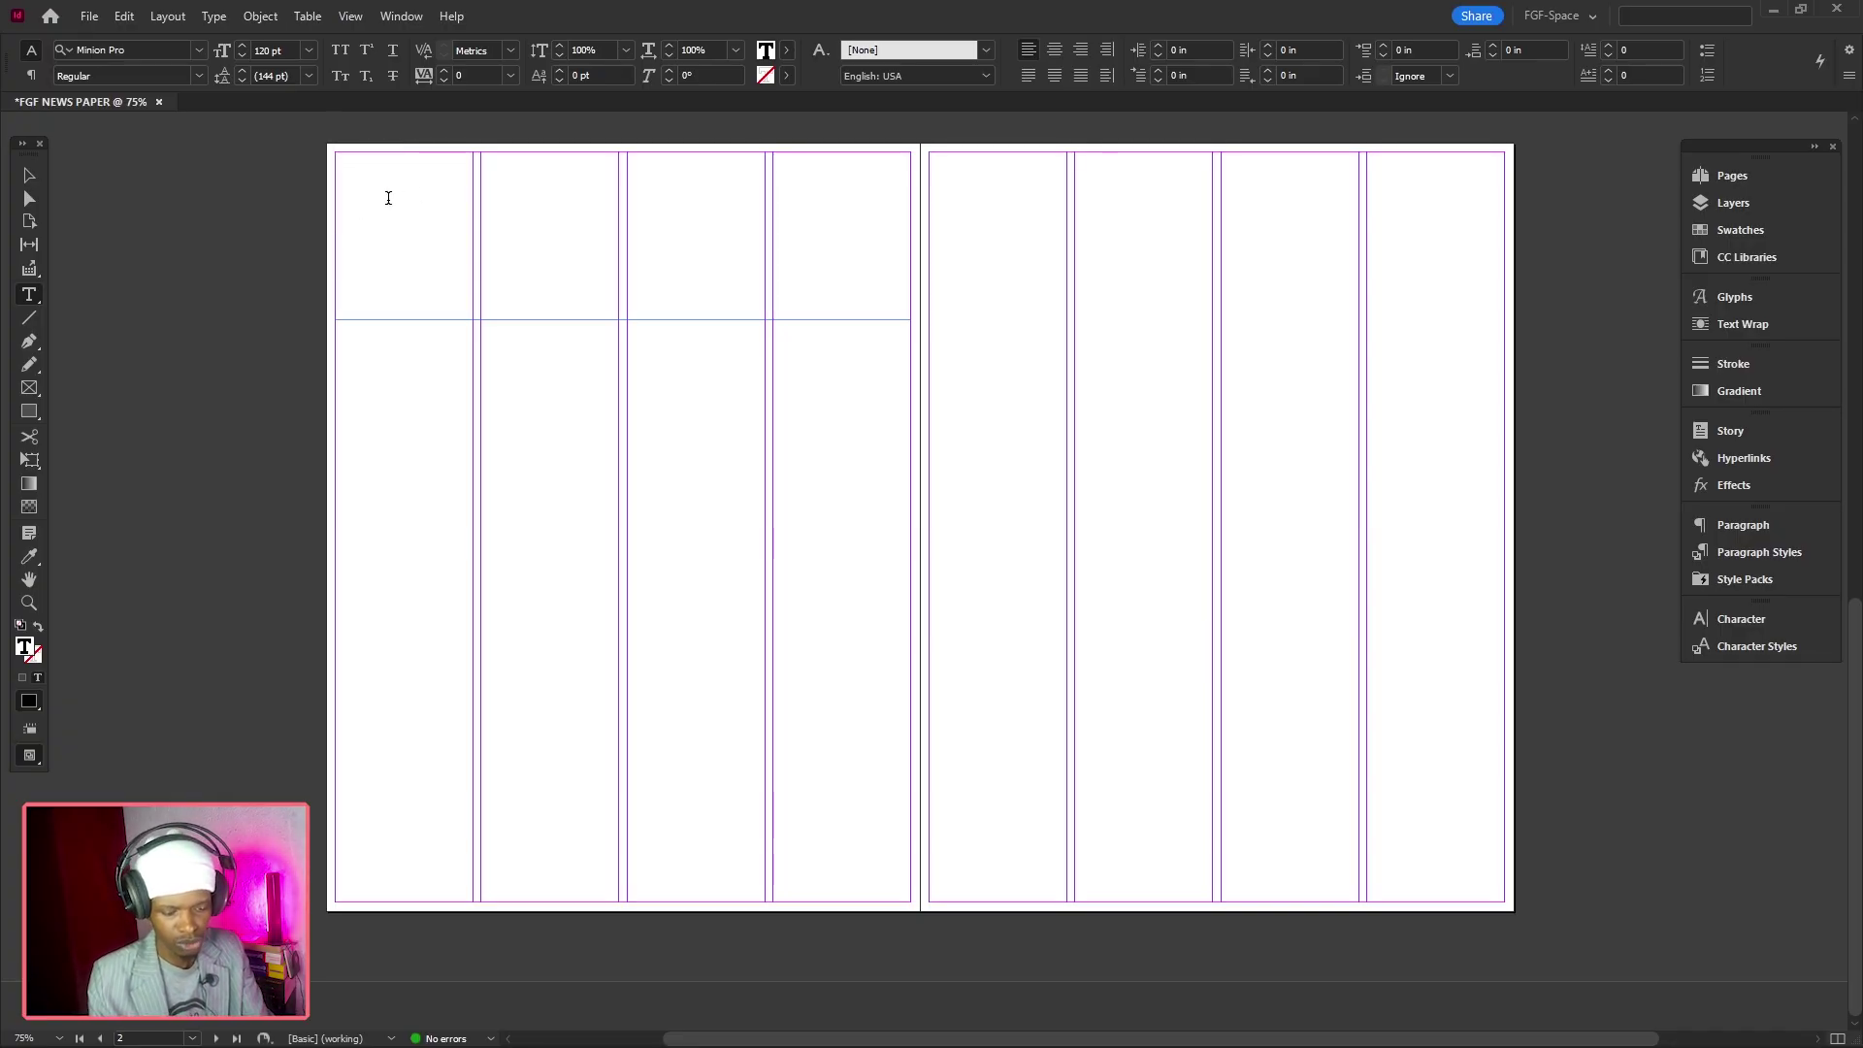
{"action": "type", "text": "NEW"}
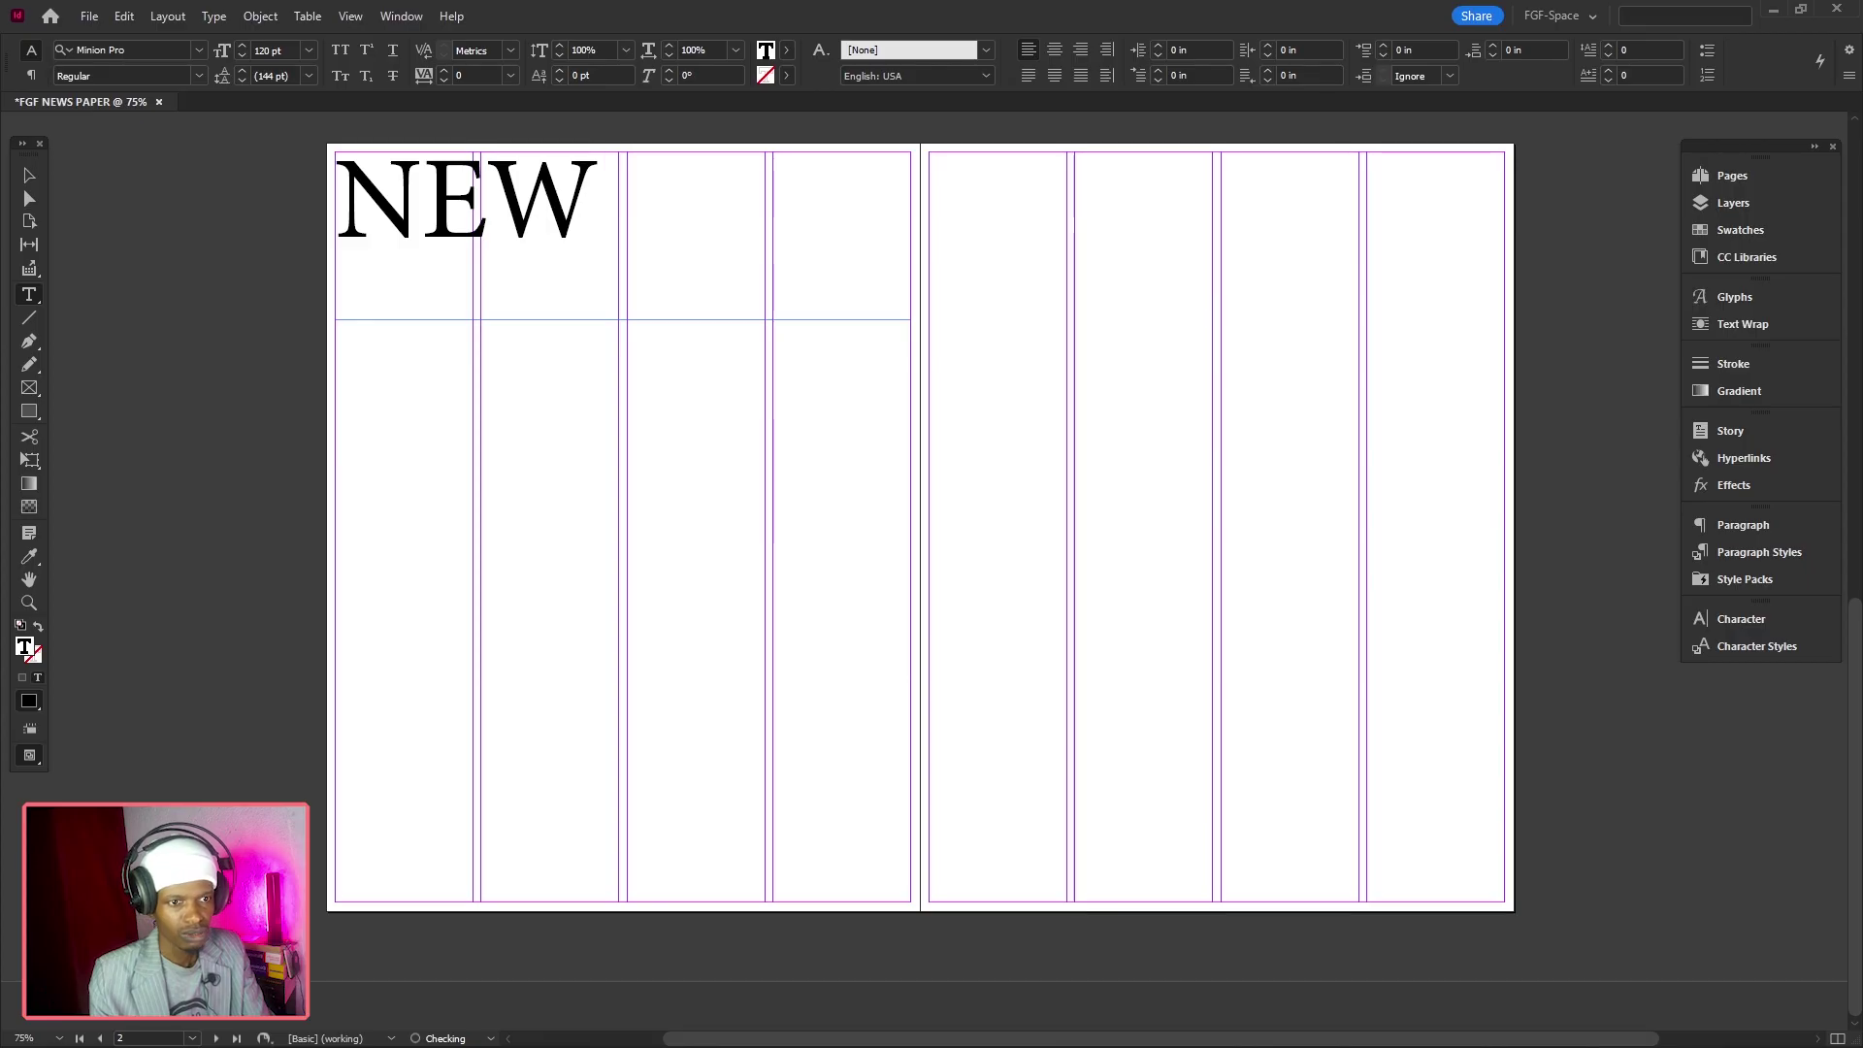
{"action": "type", "text": "S"}
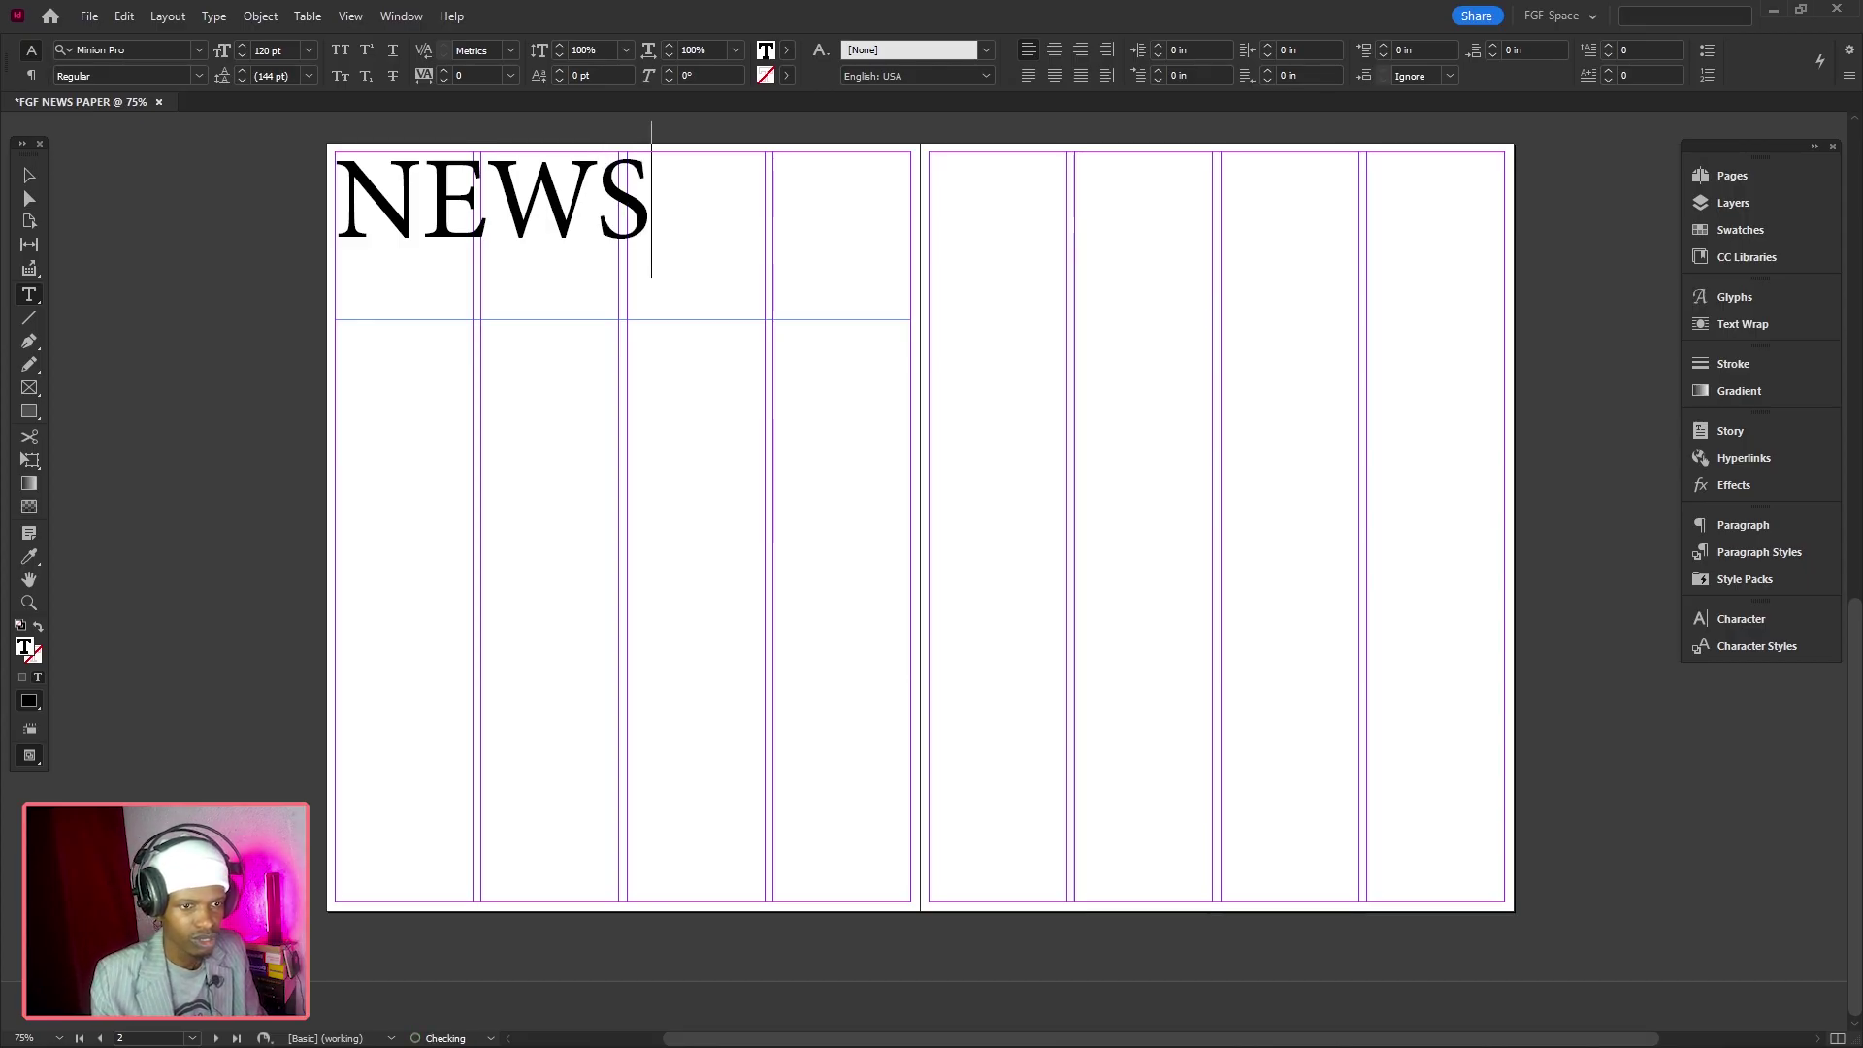
Insert "GOOD-" in front of "NEWS" in the headline frame on page 2
{"action": "key", "text": "Left"}
{"action": "key", "text": "Left"}
{"action": "key", "text": "Left"}
{"action": "key", "text": "Left"}
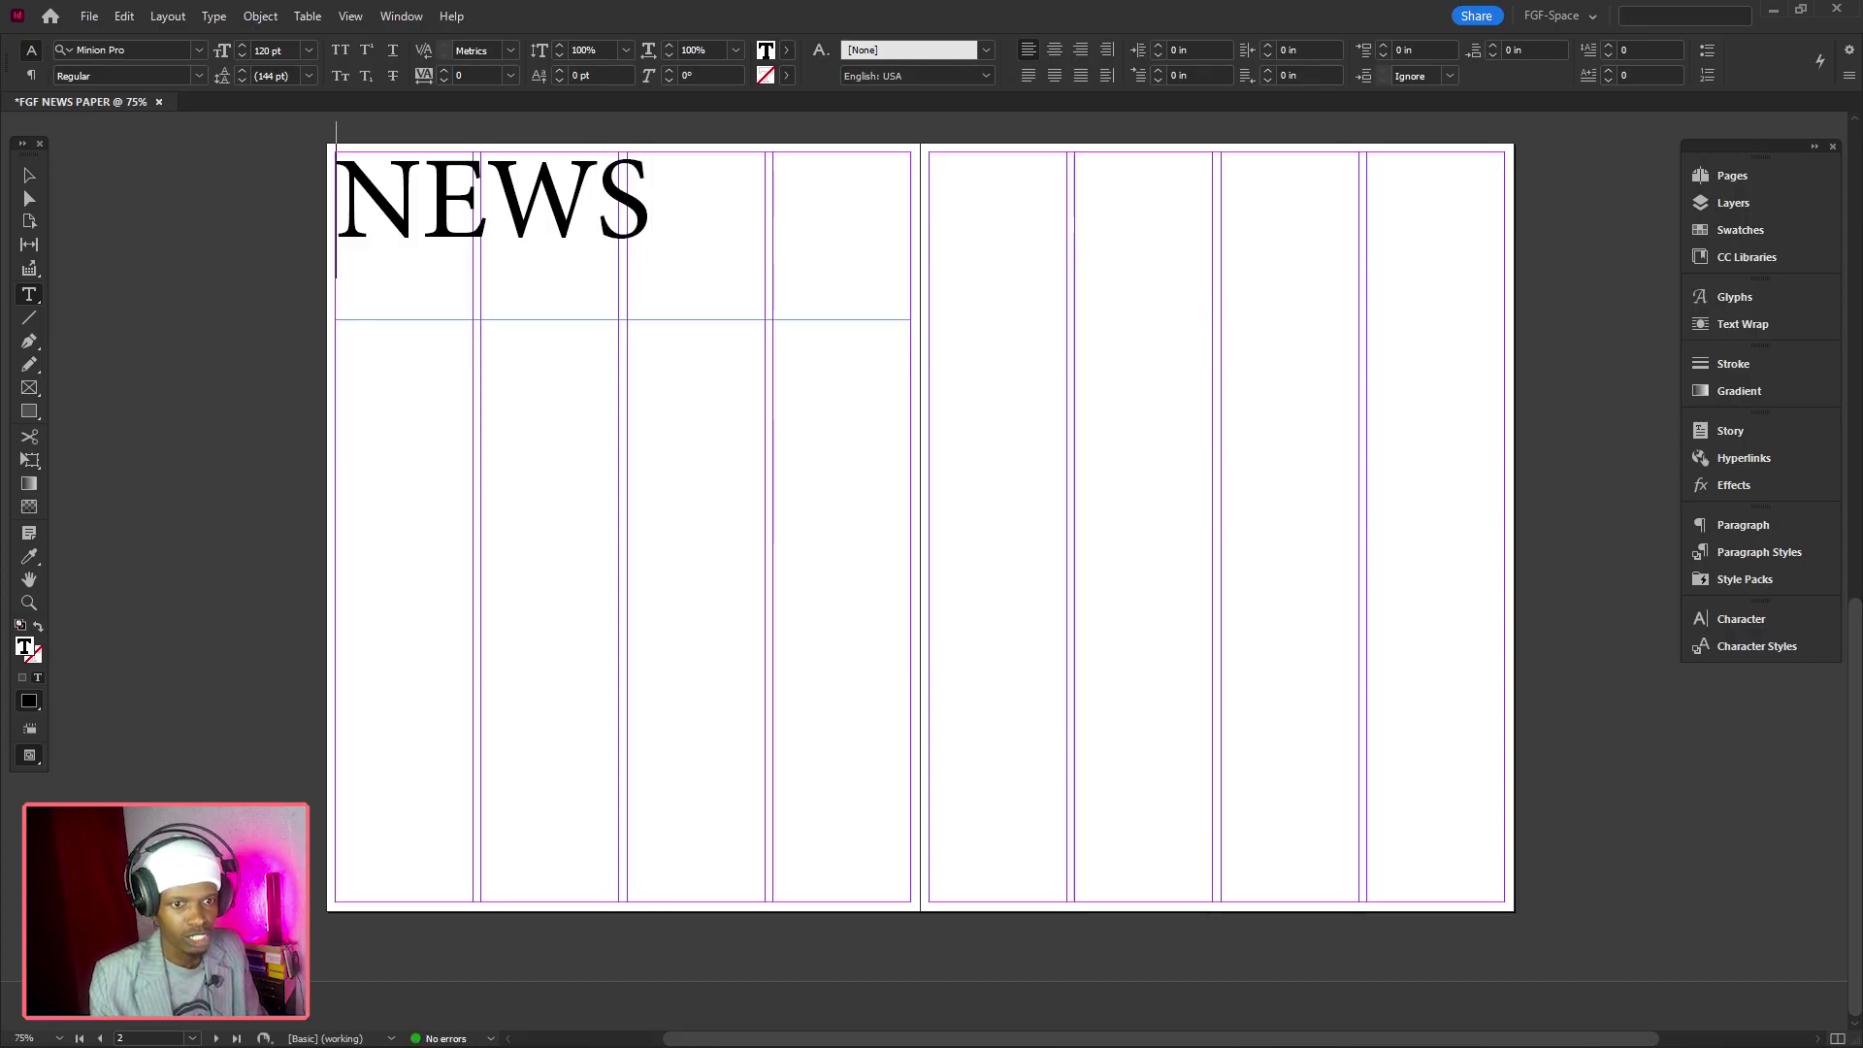
{"action": "type", "text": "GOOD-"}
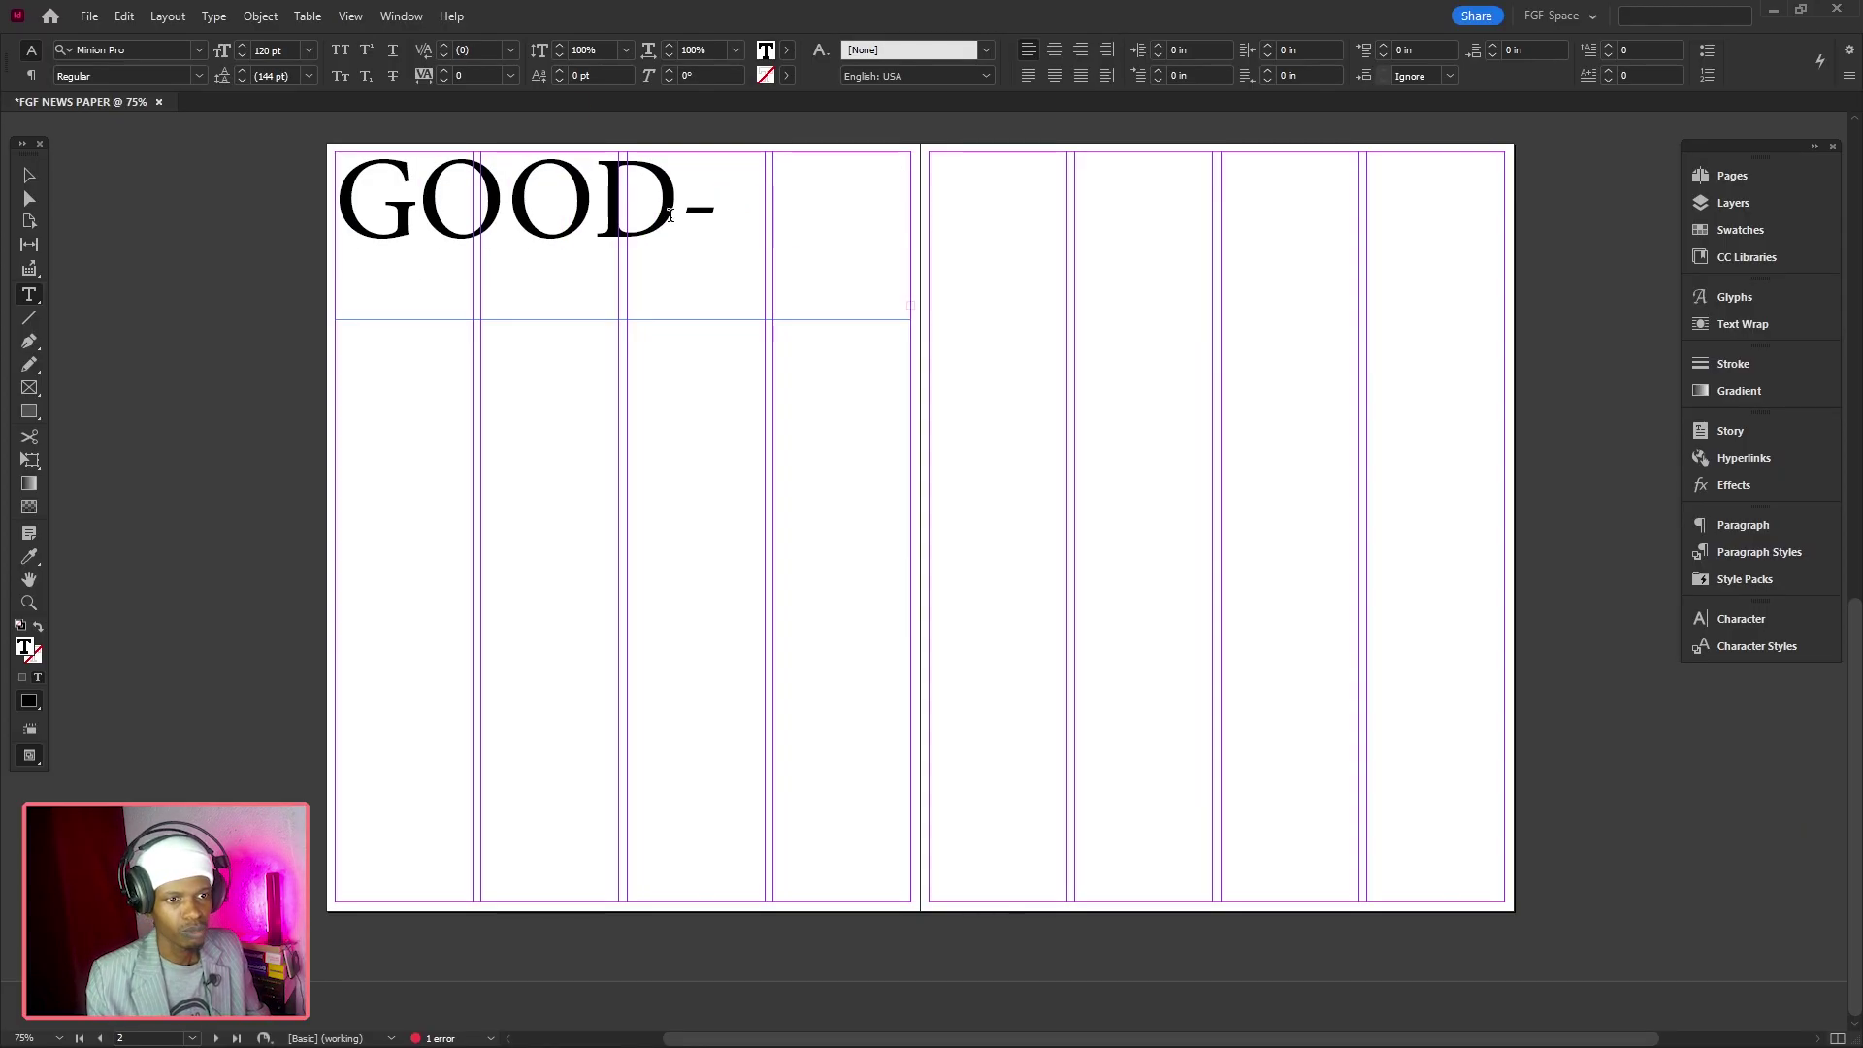
Remove the hyphen after "GOOD" and reduce that word's font size to 83 pt
{"action": "left_click_drag", "start_coordinate": [721, 194], "coordinate": [344, 194]}
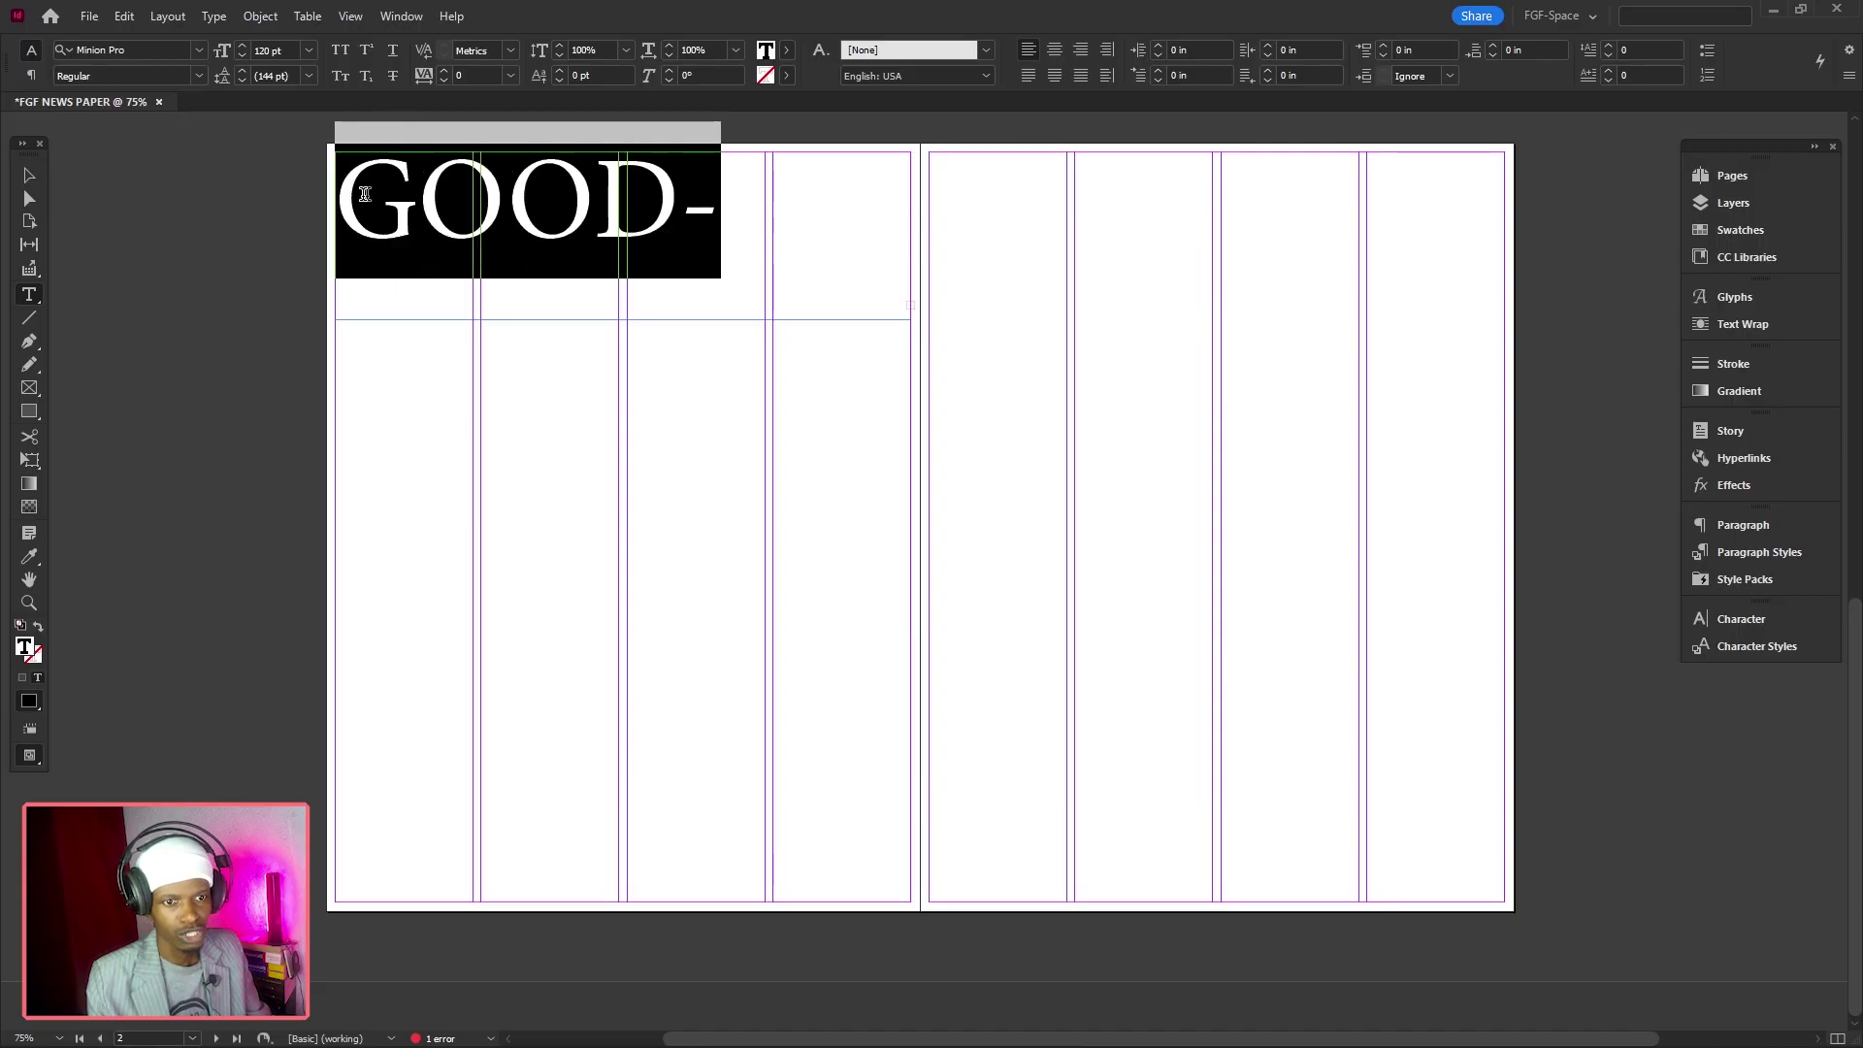
{"action": "left_click", "coordinate": [243, 56]}
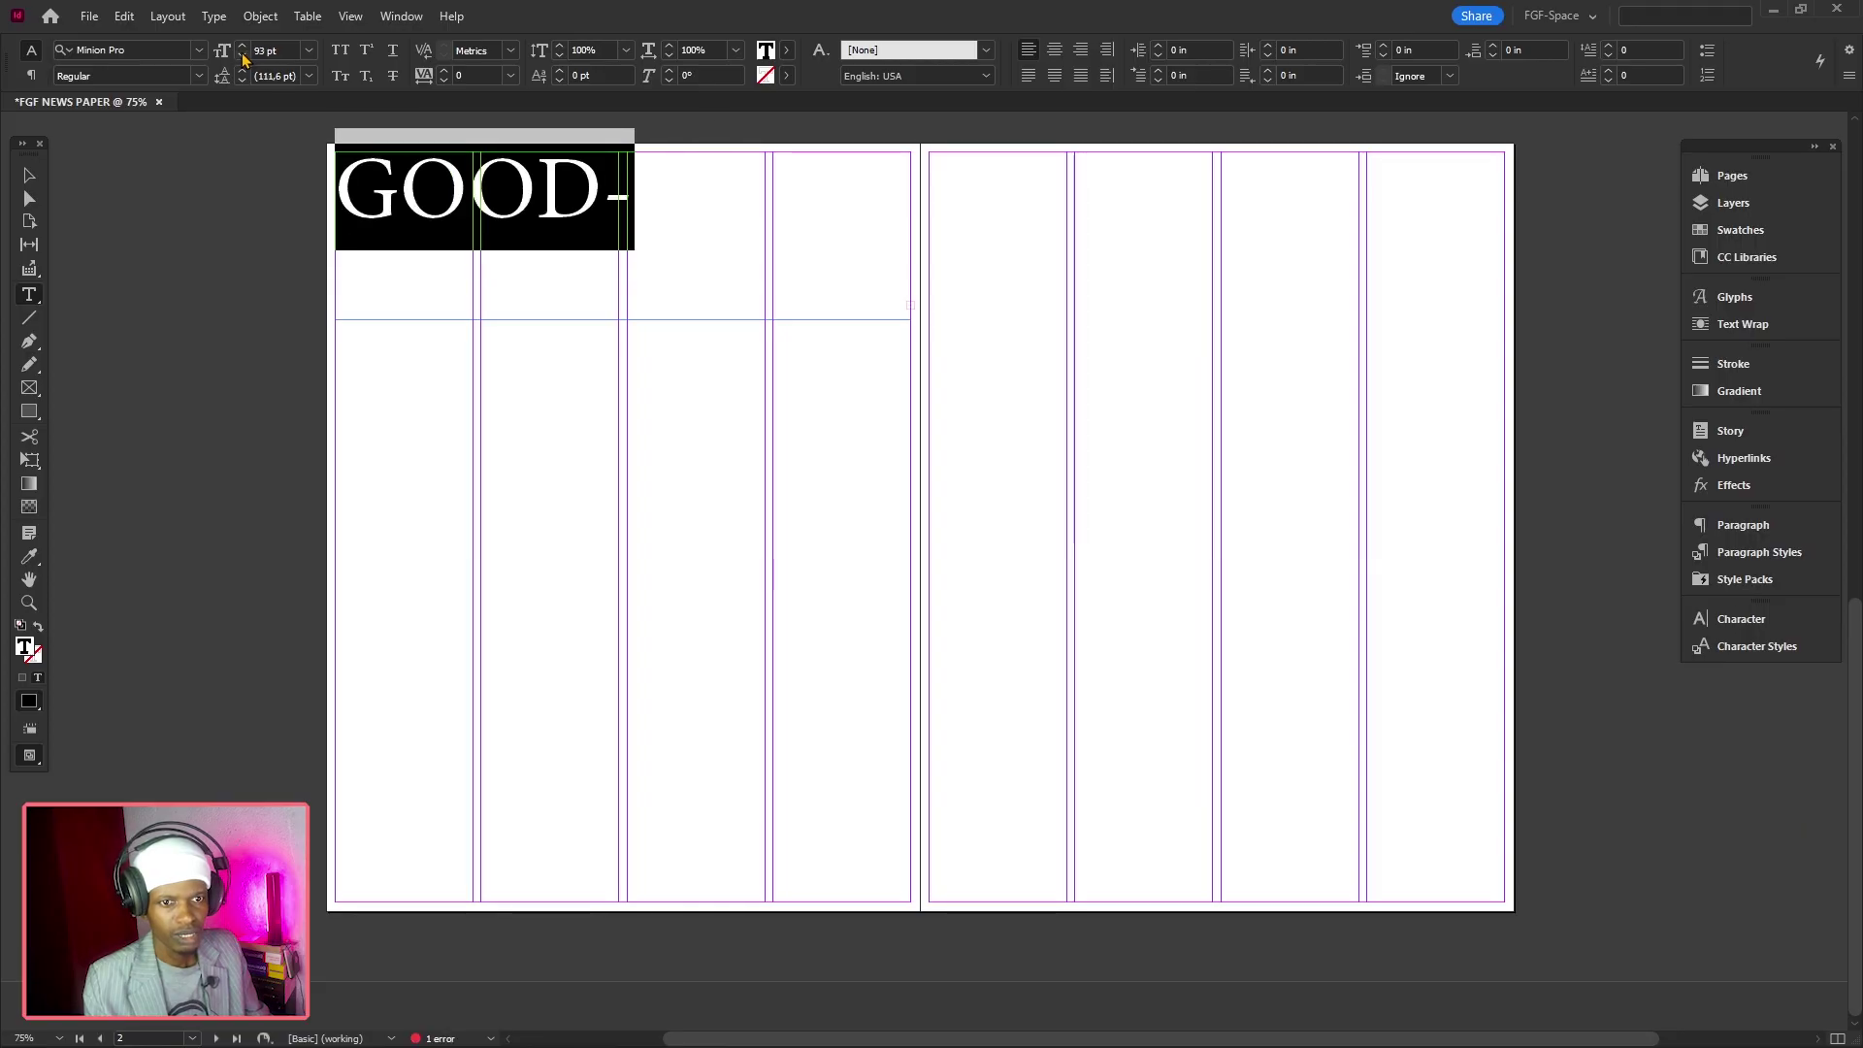
{"action": "left_click", "coordinate": [243, 56]}
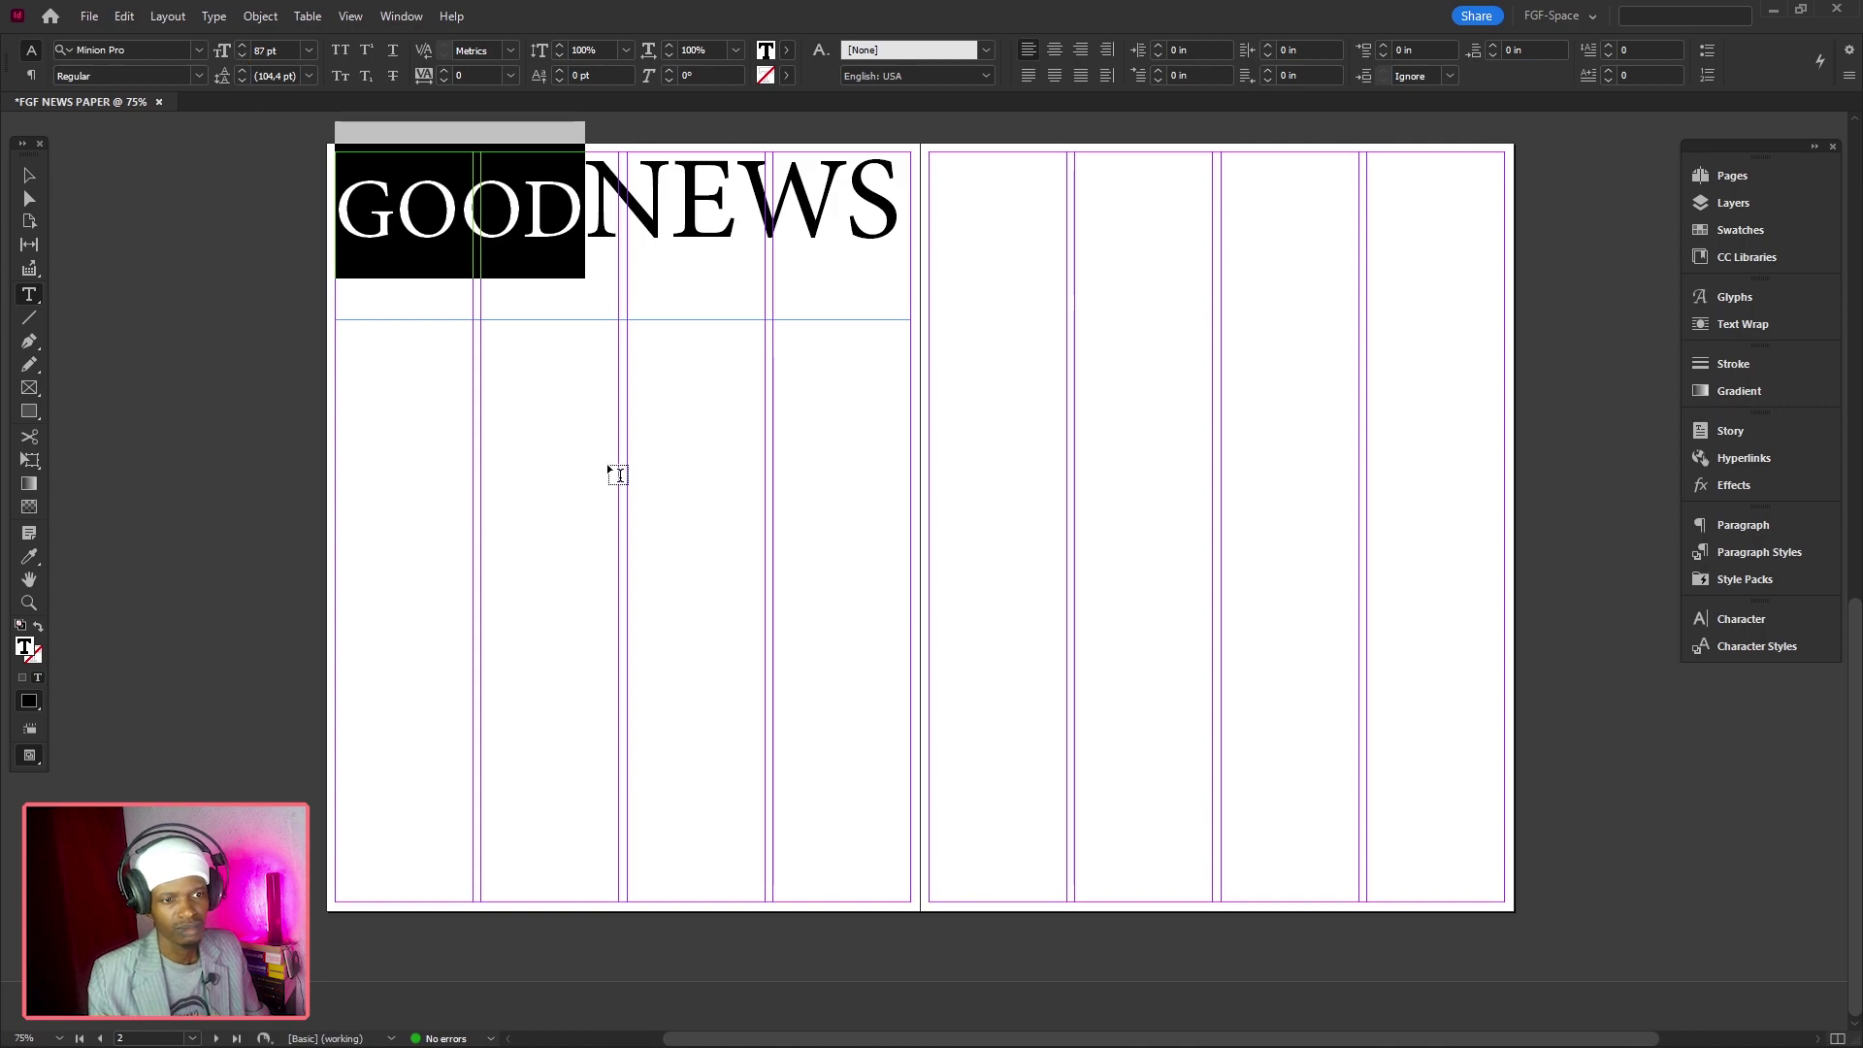
{"action": "key", "text": "ctrl+shift+comma"}
{"action": "key", "text": "ctrl+shift+comma"}
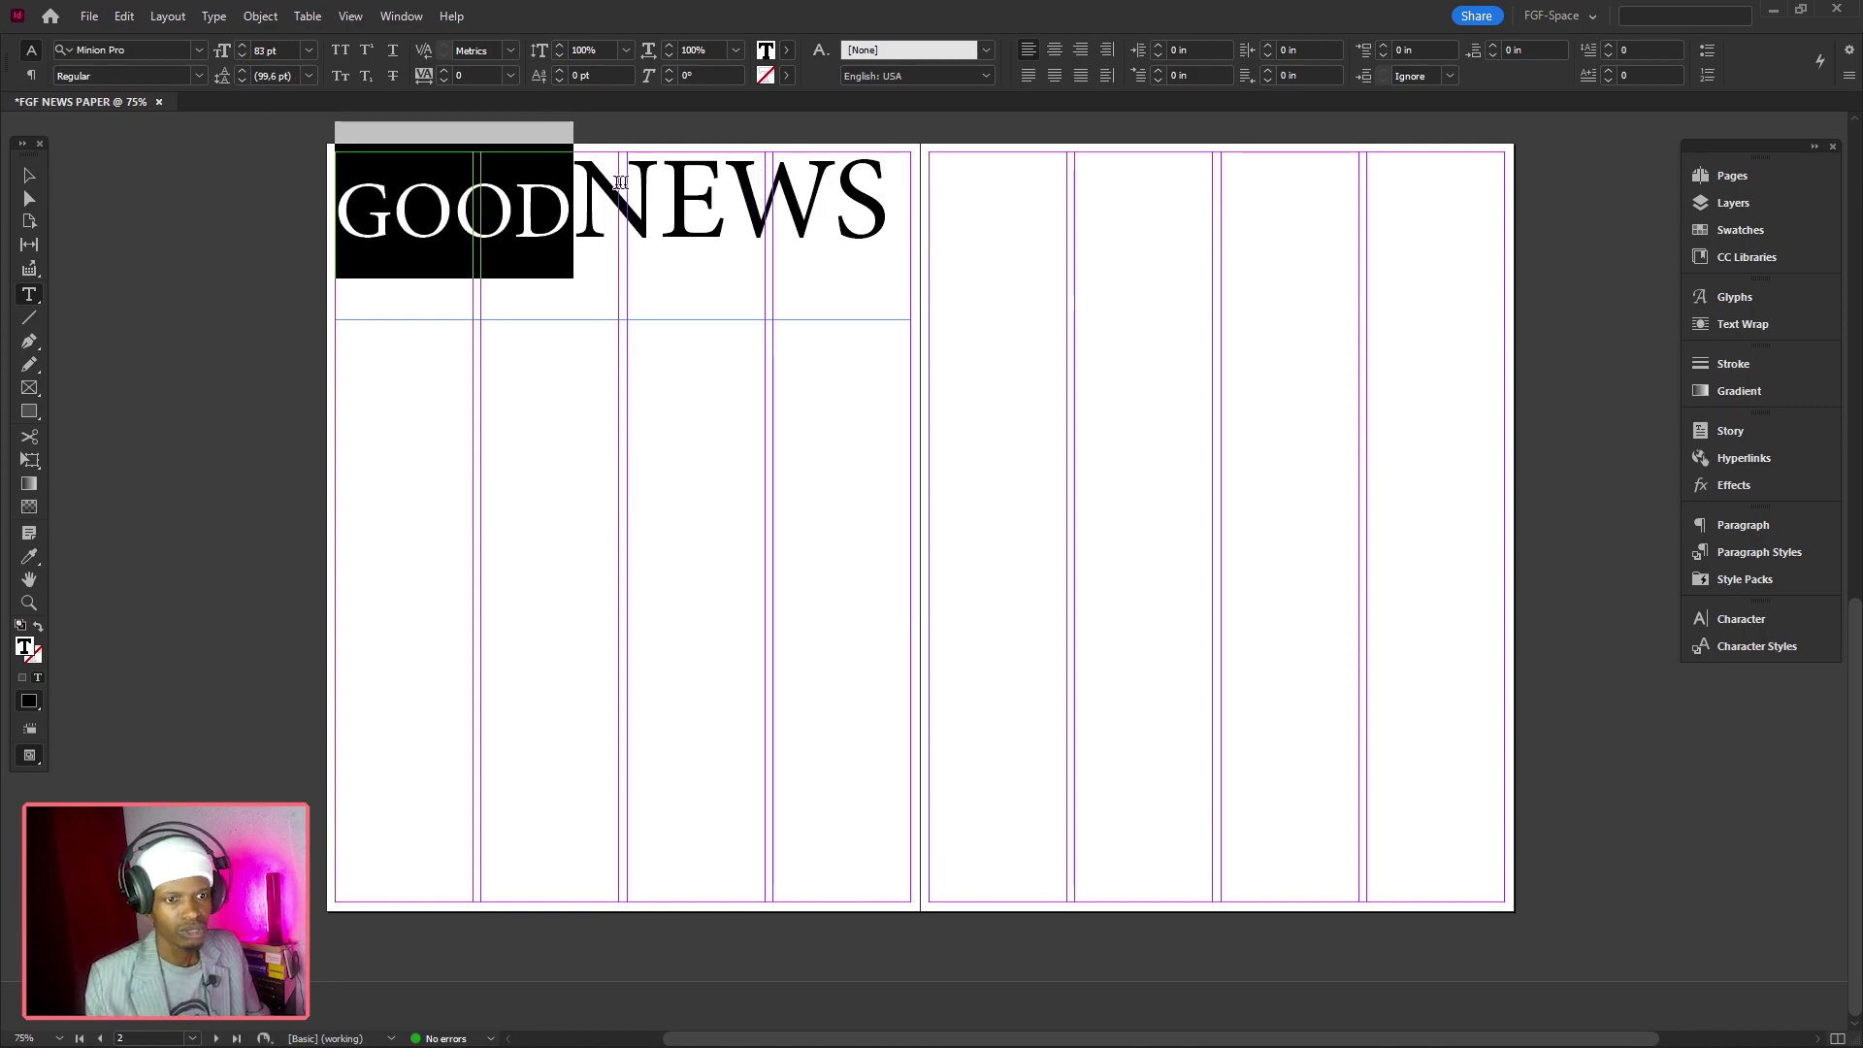
Fill the word "GOOD" with a muted gold colour
{"action": "double_click", "coordinate": [769, 53]}
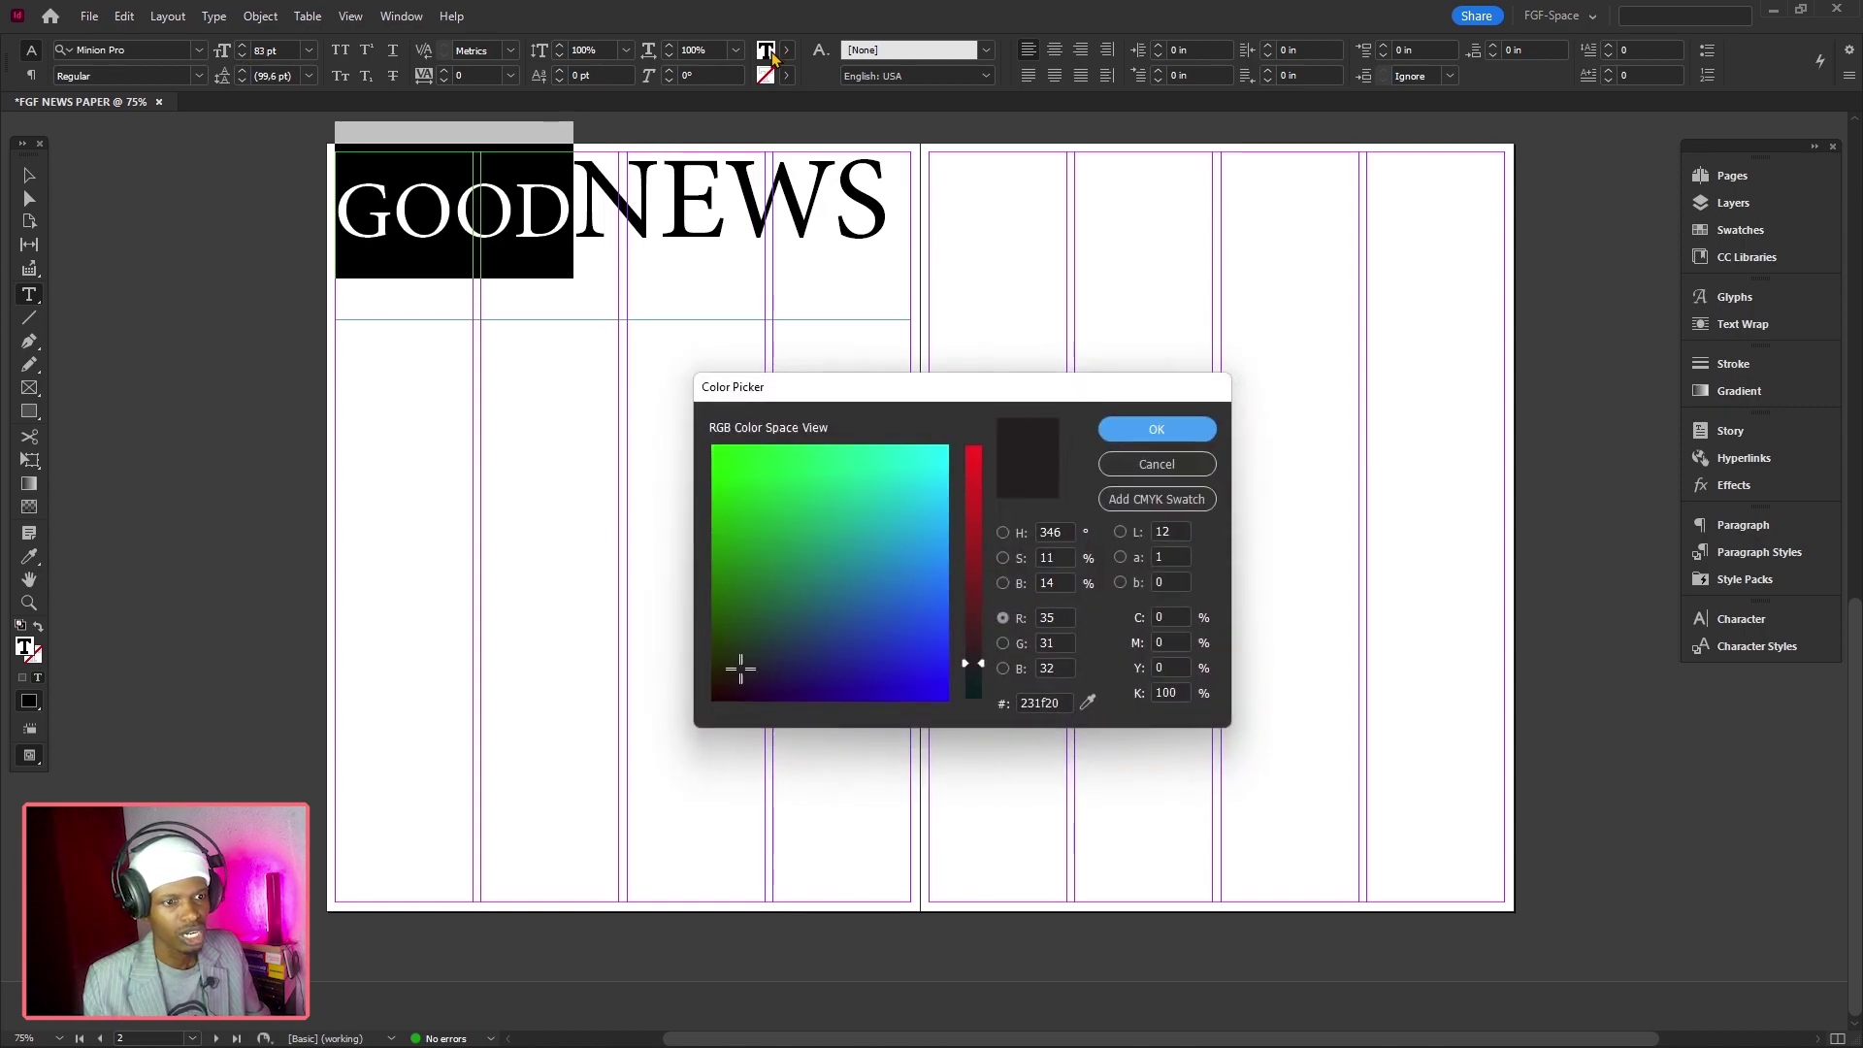
{"action": "left_click", "coordinate": [932, 482]}
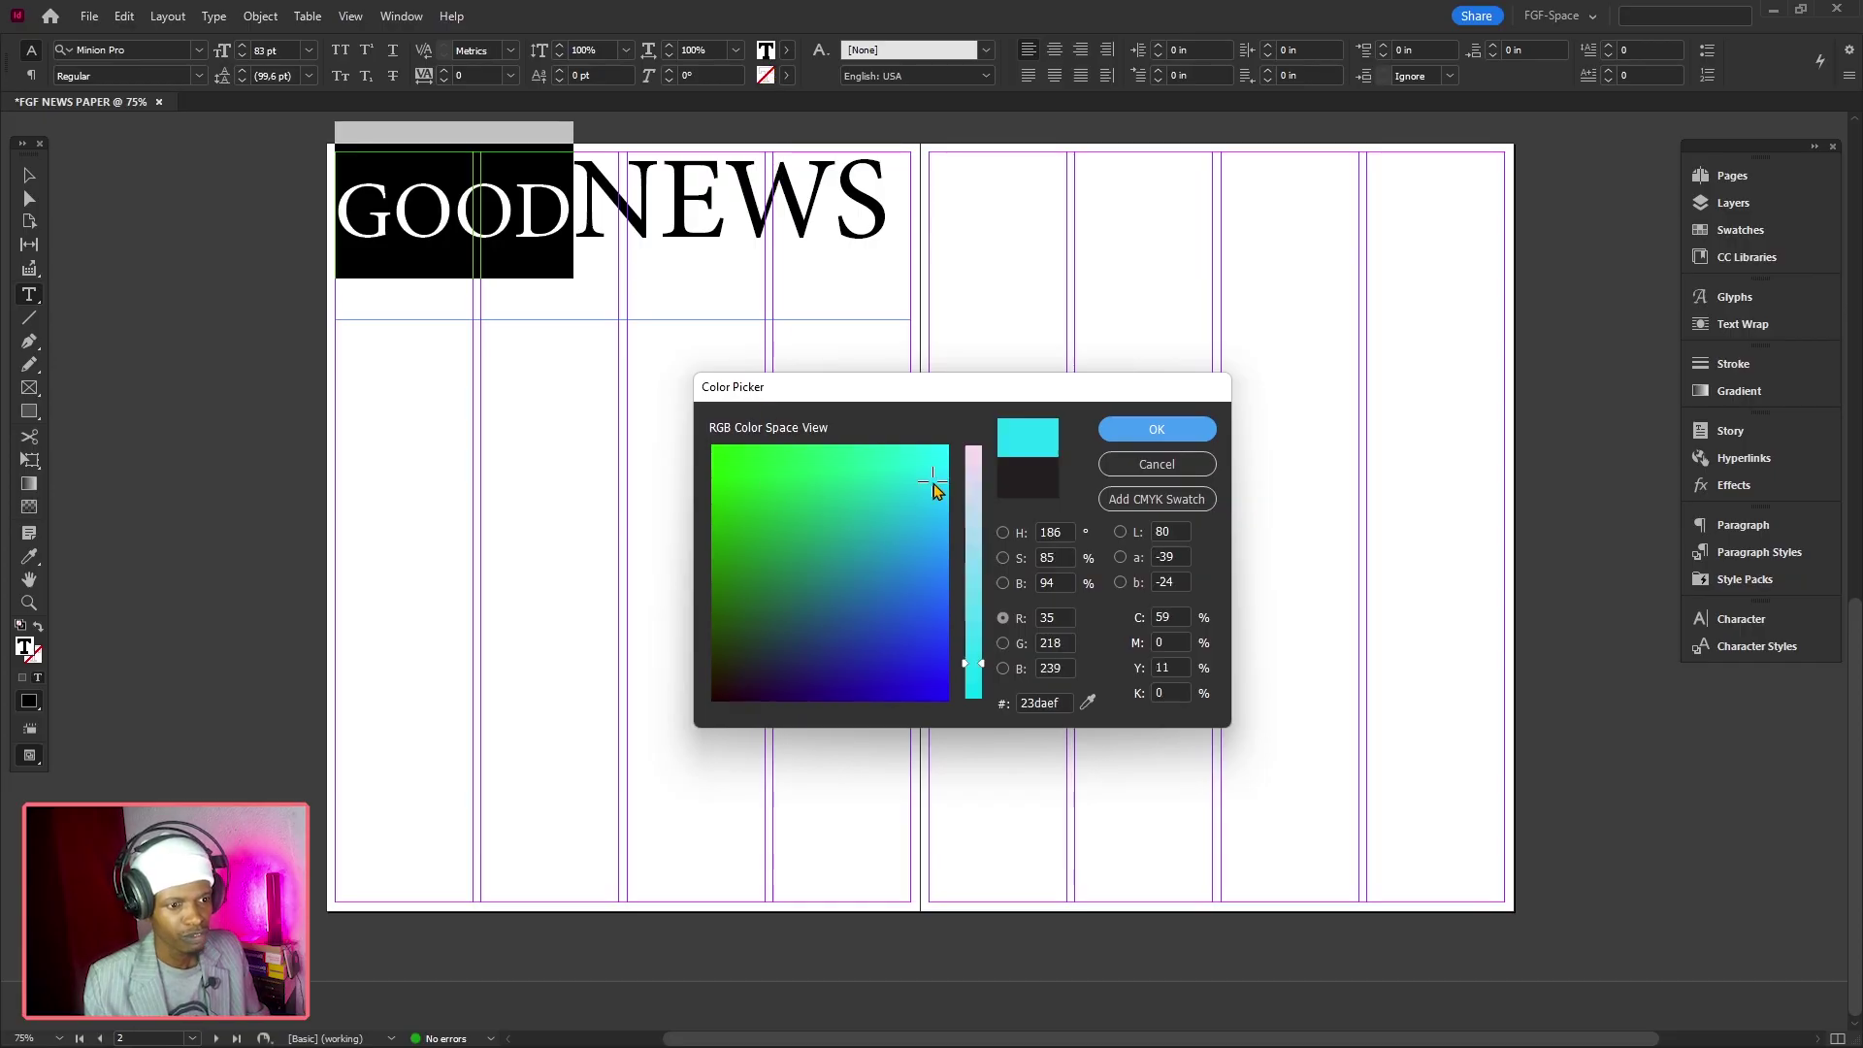
{"action": "left_click", "coordinate": [968, 496]}
{"action": "left_click", "coordinate": [875, 502]}
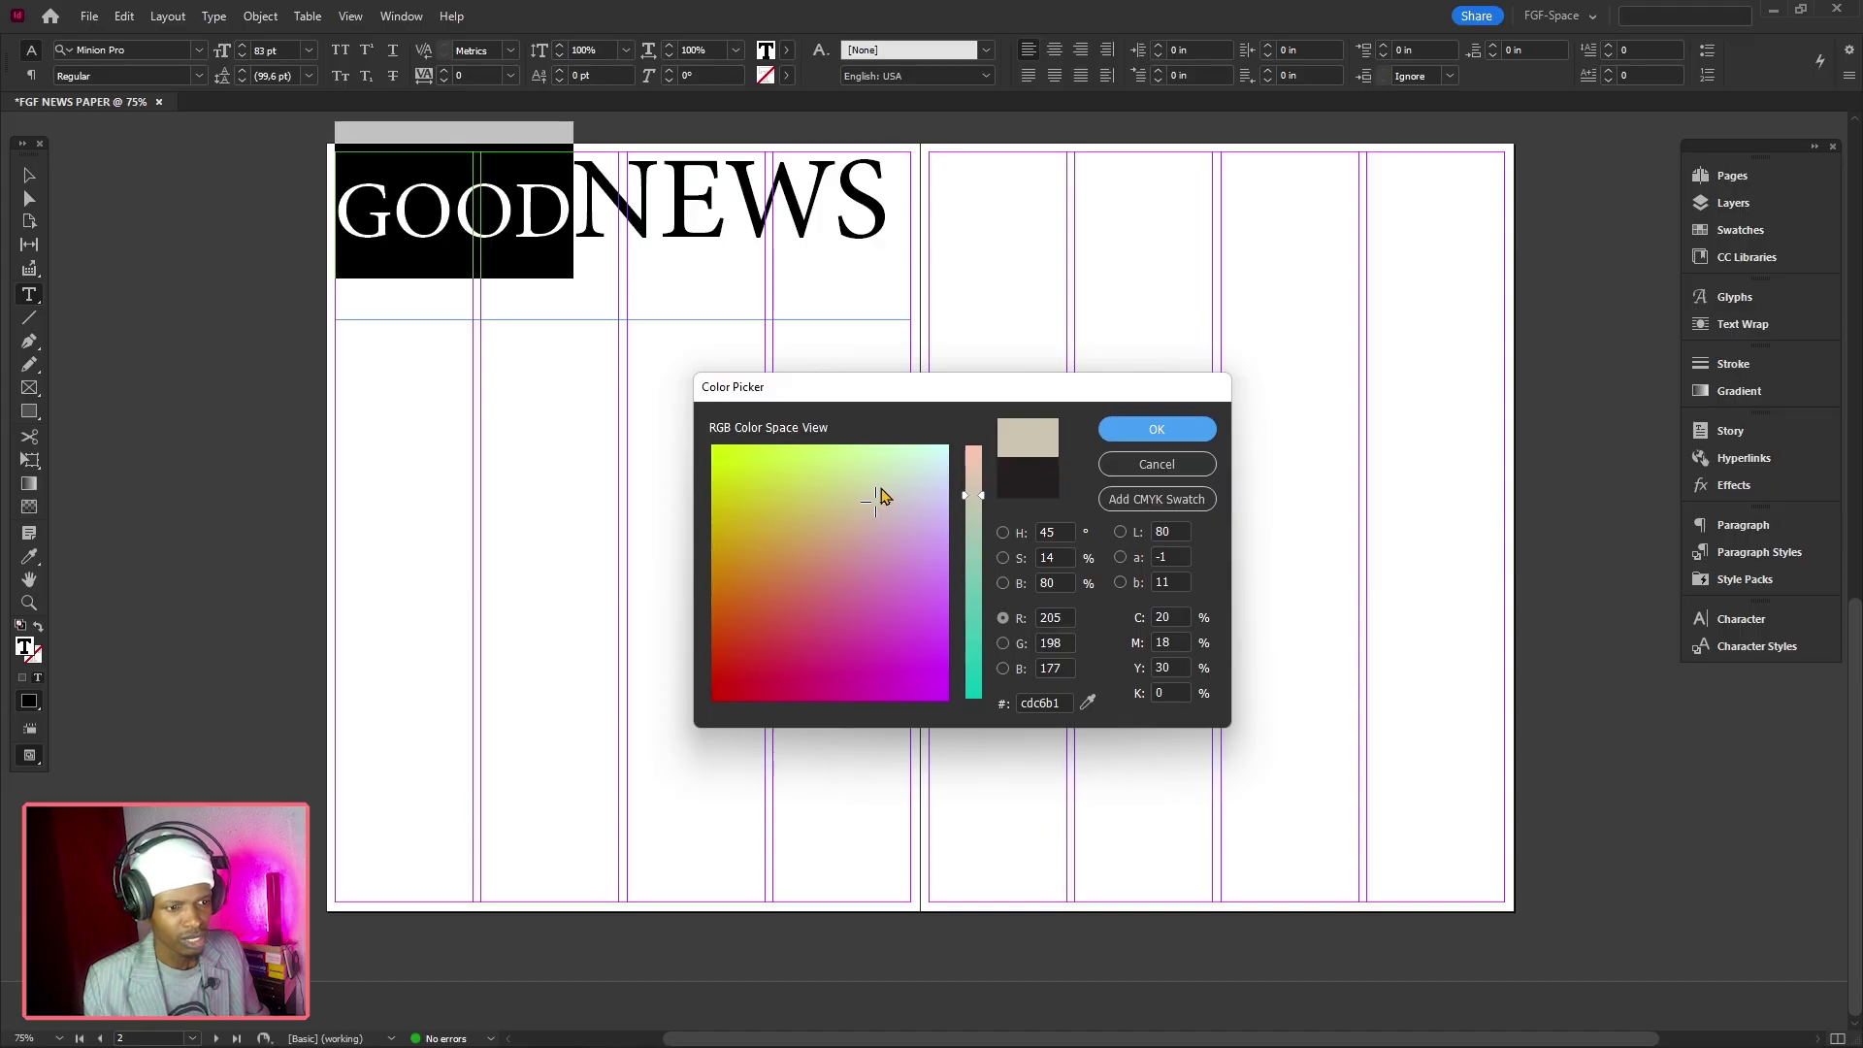
{"action": "key", "text": "Return"}
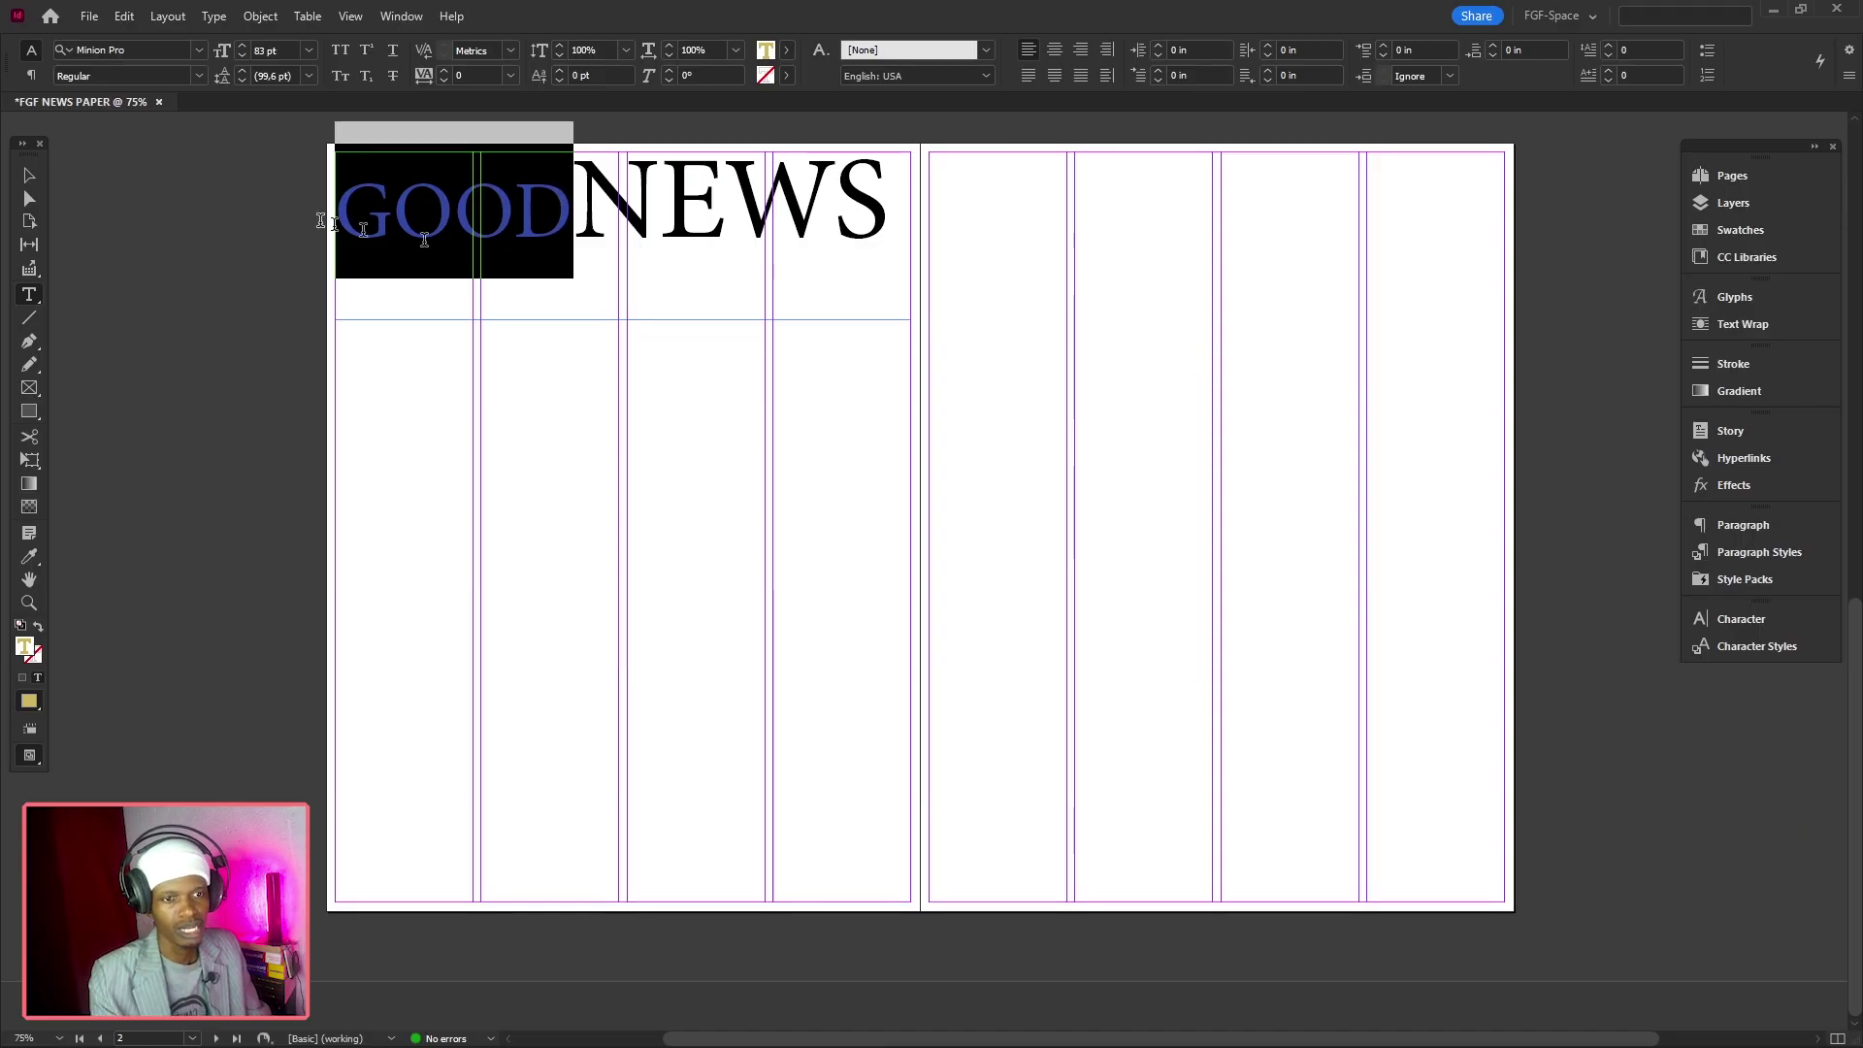
Raise the word "GOOD" with a baseline shift of 23 pt and enlarge "NEWS" to 129 pt
{"action": "left_click", "coordinate": [561, 72]}
{"action": "left_click", "coordinate": [560, 72]}
{"action": "left_click", "coordinate": [561, 72]}
{"action": "left_click", "coordinate": [560, 72]}
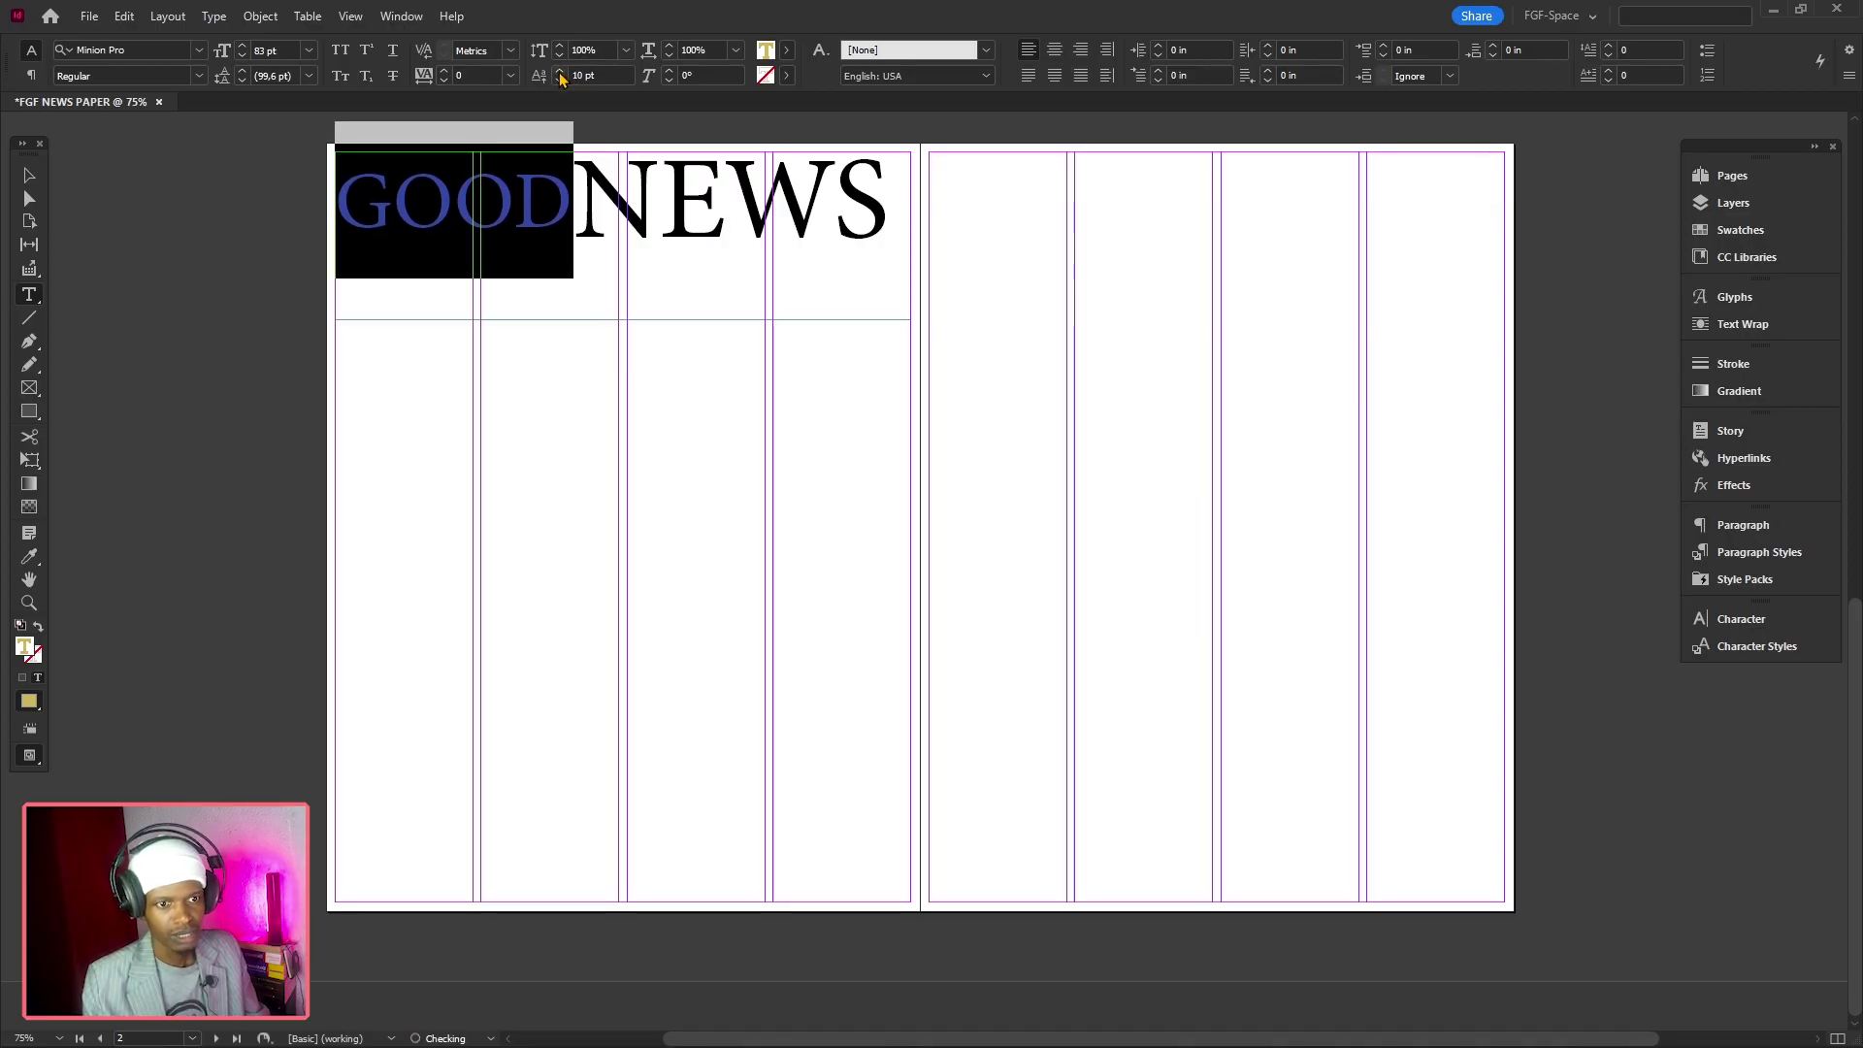
{"action": "left_click", "coordinate": [561, 71]}
{"action": "left_click", "coordinate": [561, 71]}
{"action": "left_click", "coordinate": [560, 71]}
{"action": "left_click", "coordinate": [561, 72]}
{"action": "left_click", "coordinate": [561, 72]}
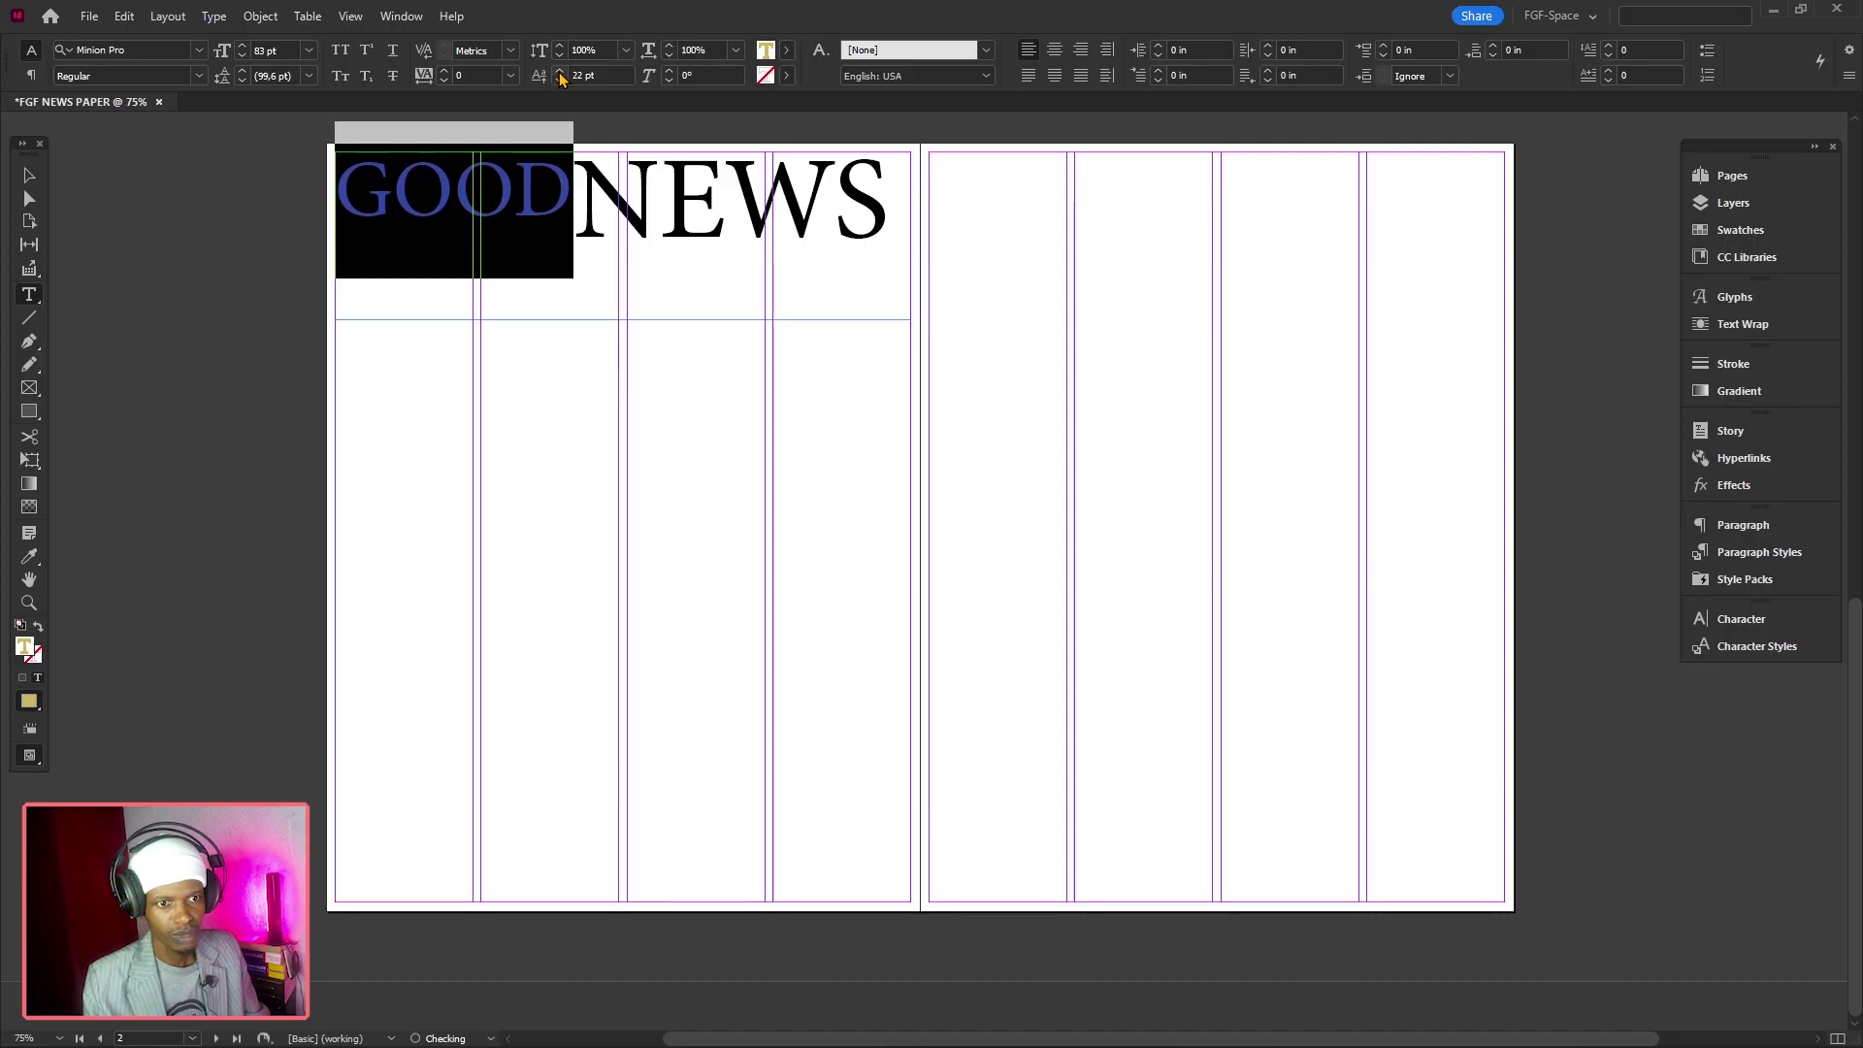
{"action": "left_click", "coordinate": [561, 71]}
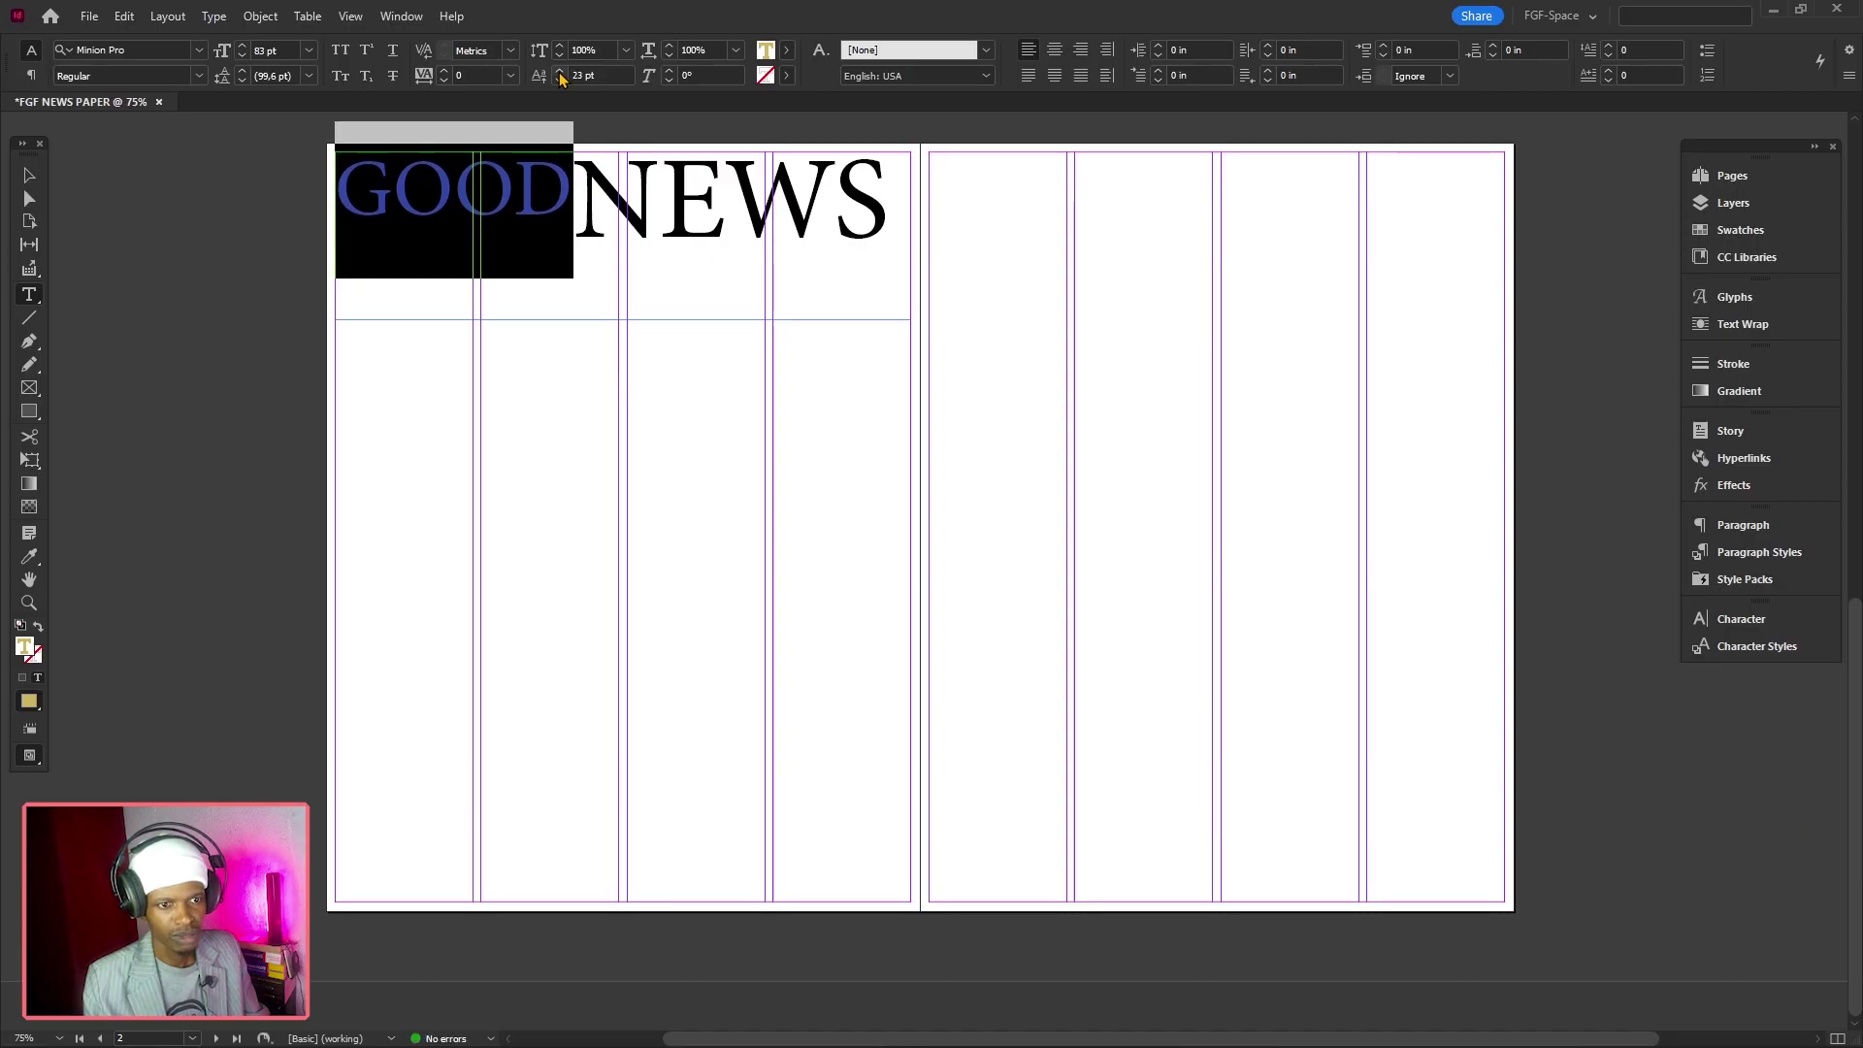
{"action": "left_click", "coordinate": [561, 71]}
{"action": "left_click", "coordinate": [355, 233]}
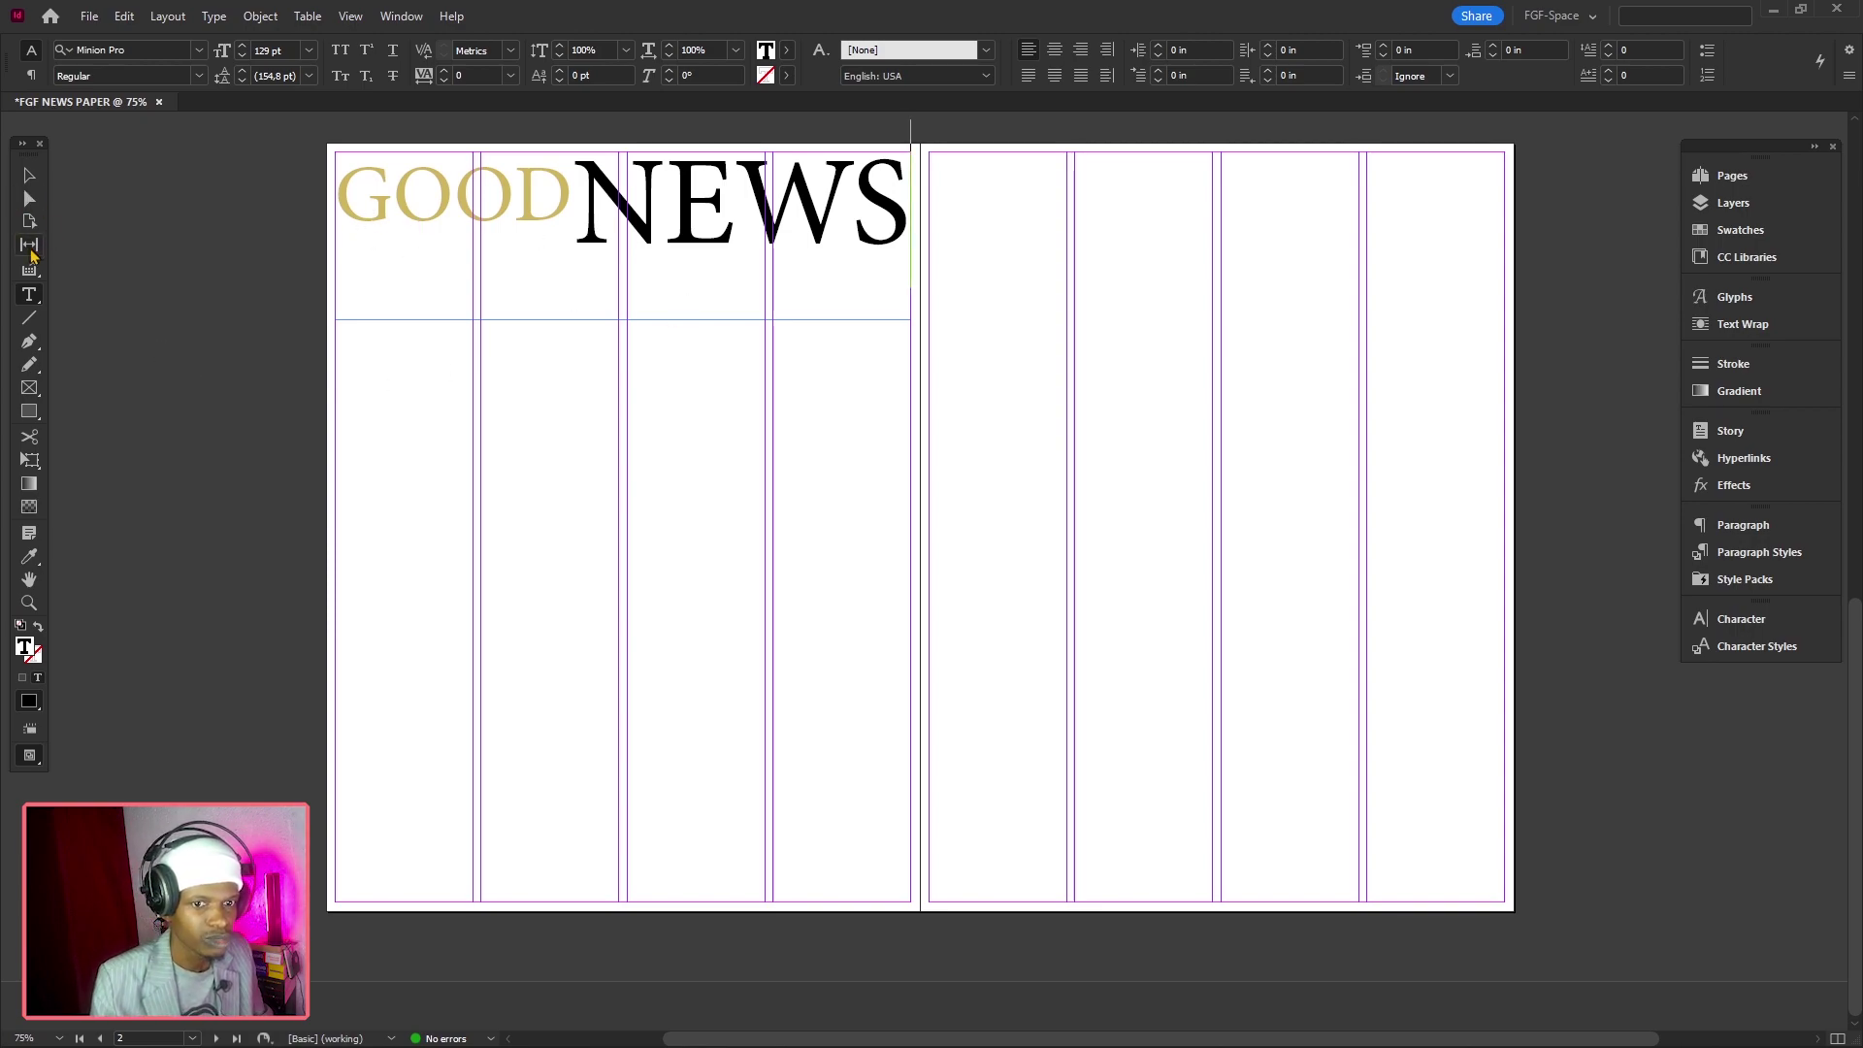
Enter the tagline "REALITY'S BEST AND TRUE" in a new text frame and move it directly beneath "GOOD"
{"action": "left_click_drag", "start_coordinate": [362, 262], "coordinate": [510, 273]}
{"action": "left_click_drag", "start_coordinate": [348, 337], "coordinate": [595, 373]}
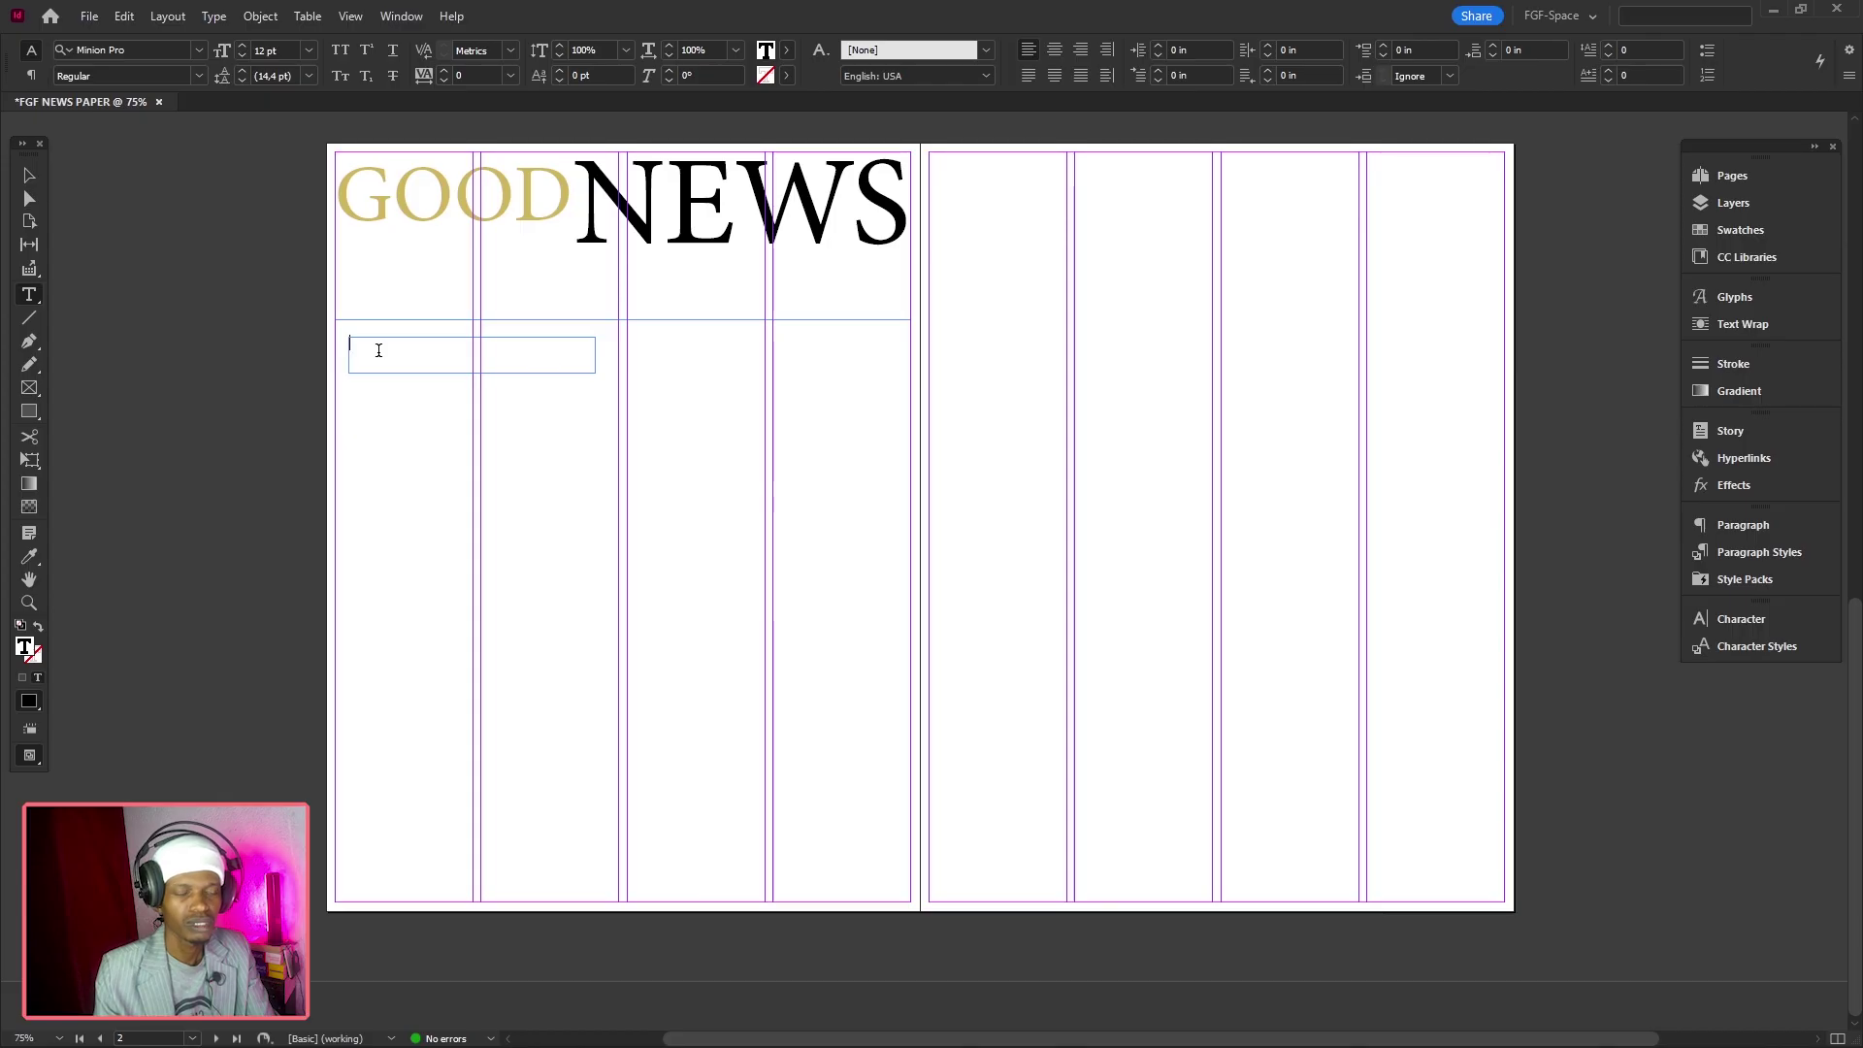
{"action": "type", "text": "REALITY'S BEST AND TRUE"}
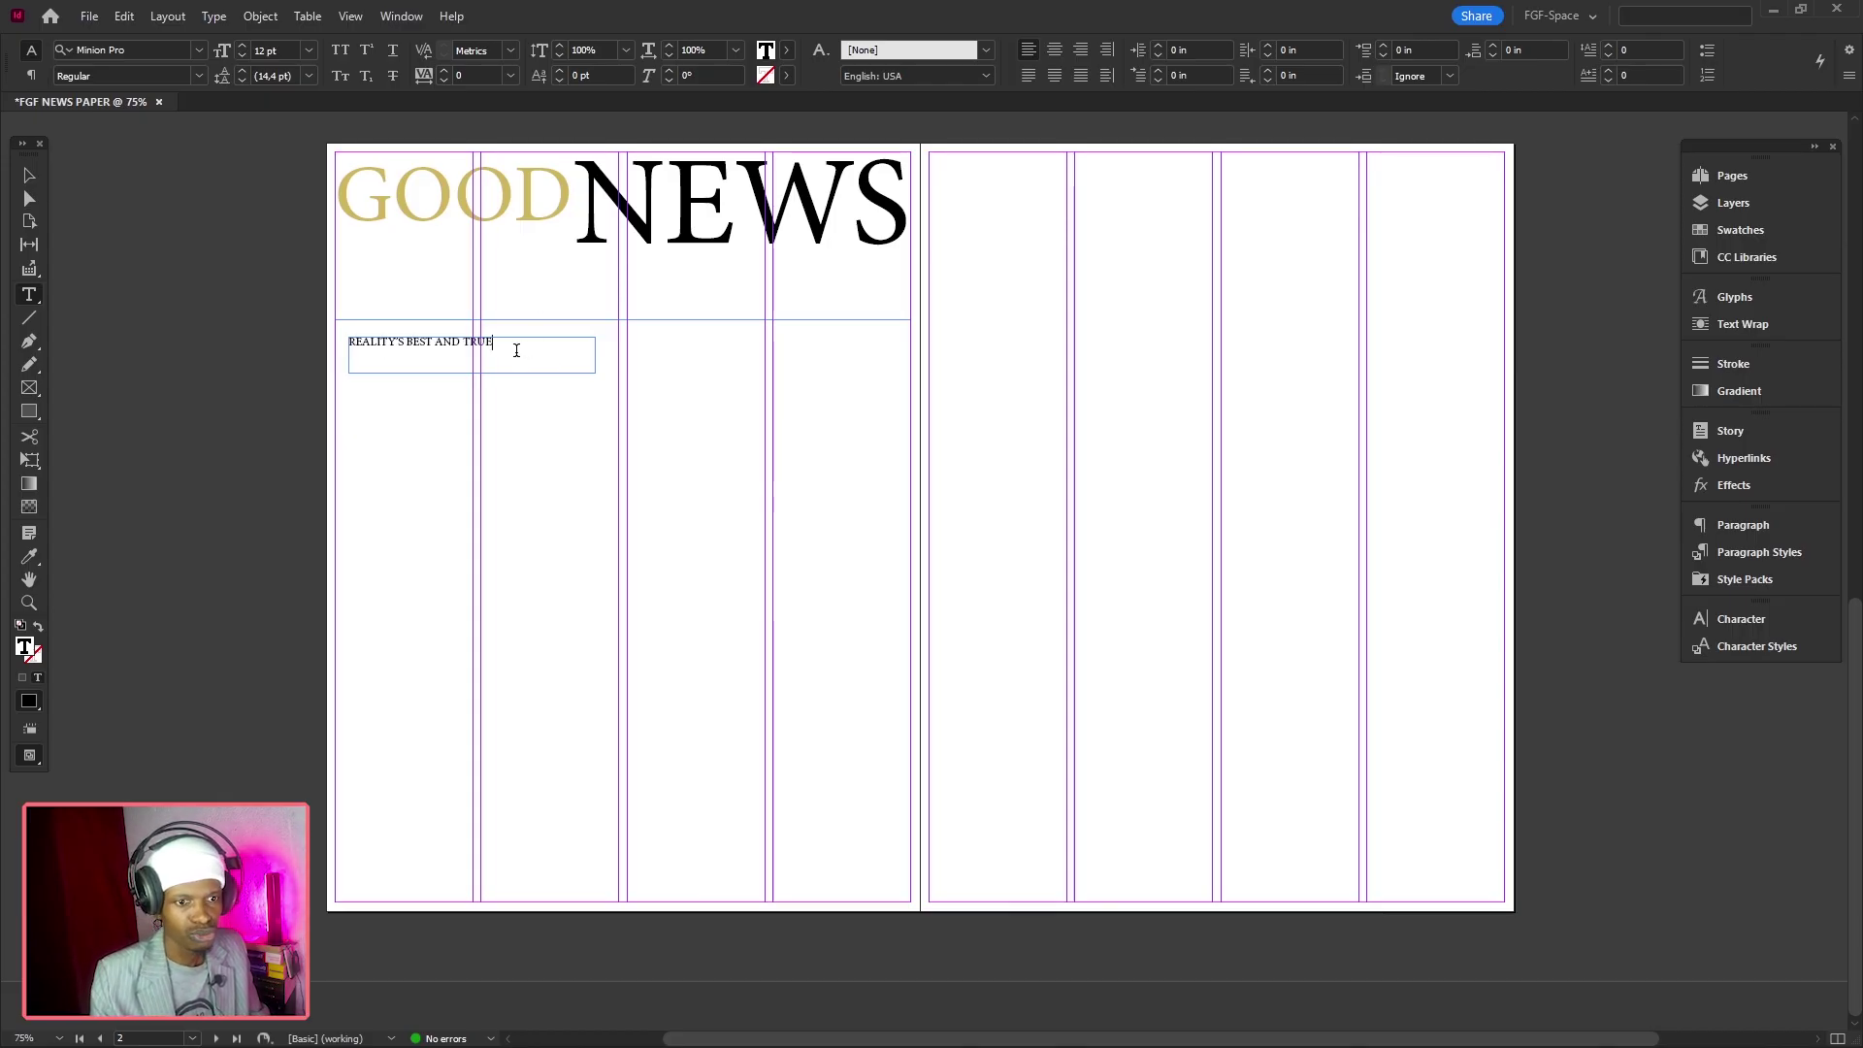
{"action": "left_click", "coordinate": [28, 175]}
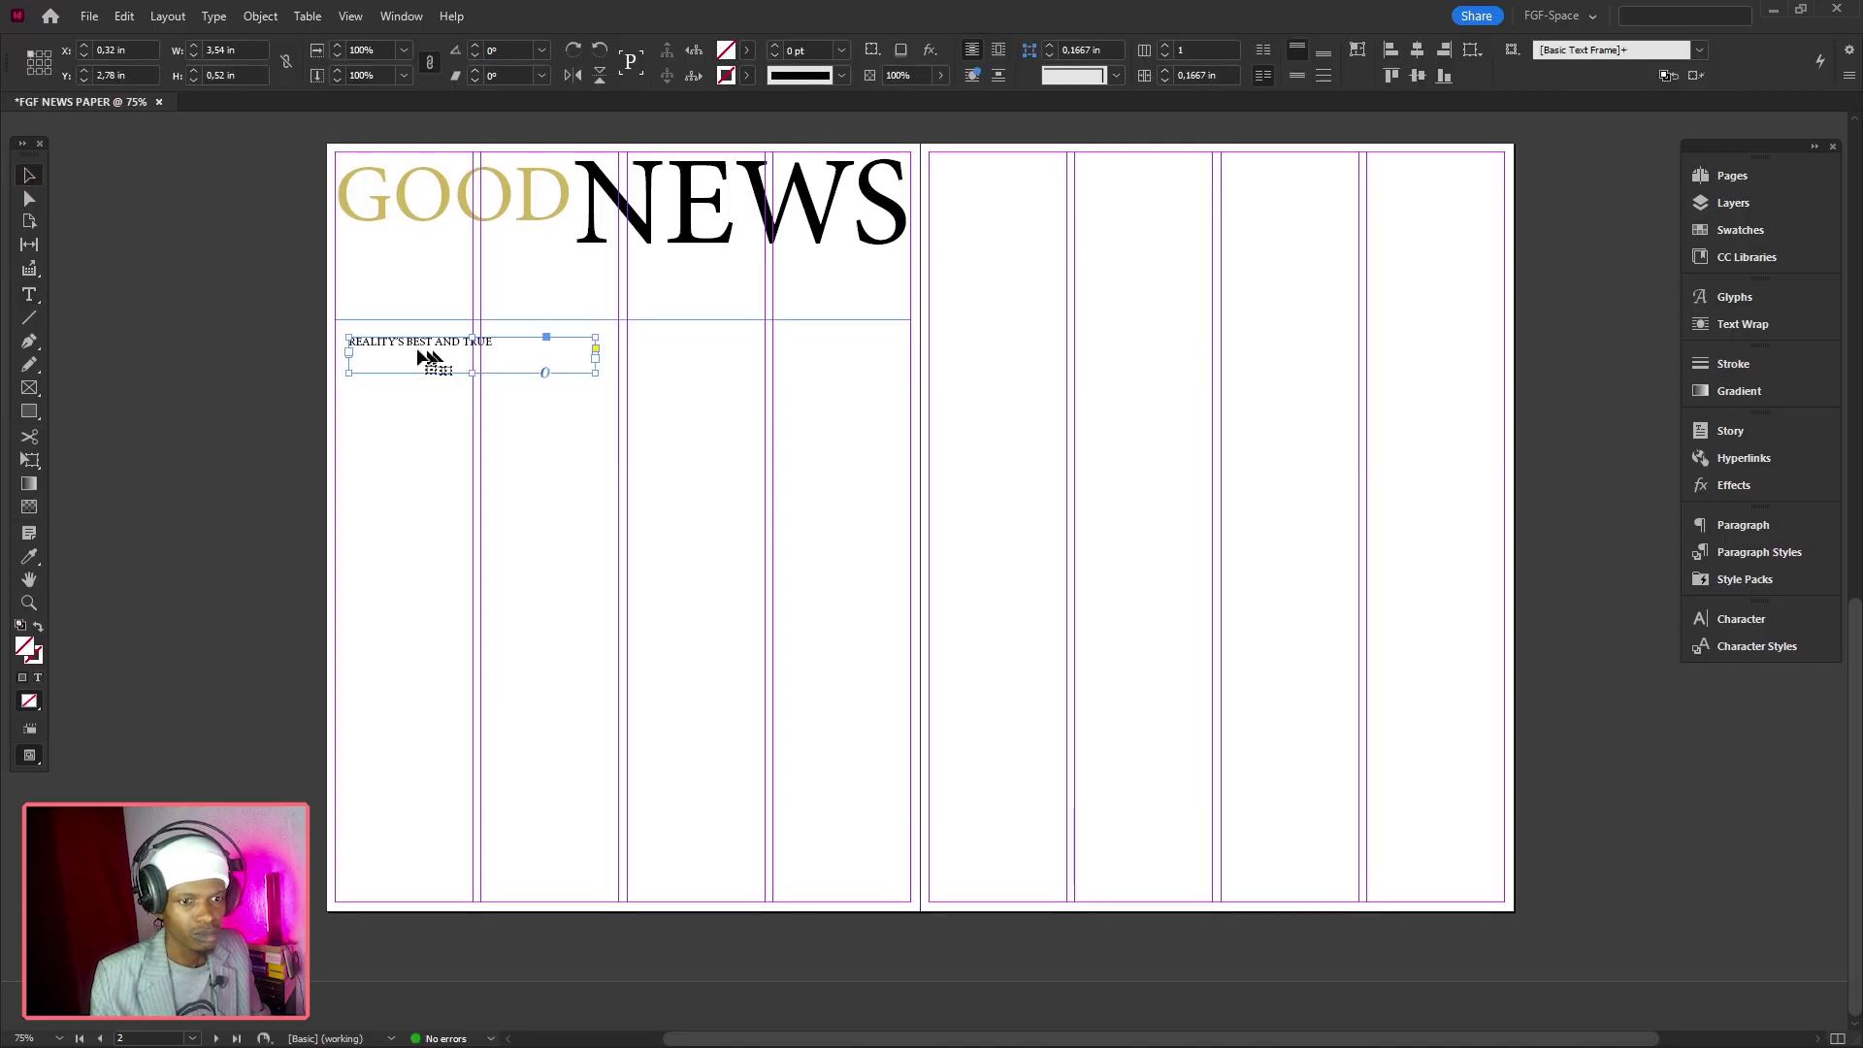
{"action": "left_click_drag", "start_coordinate": [486, 361], "coordinate": [482, 254]}
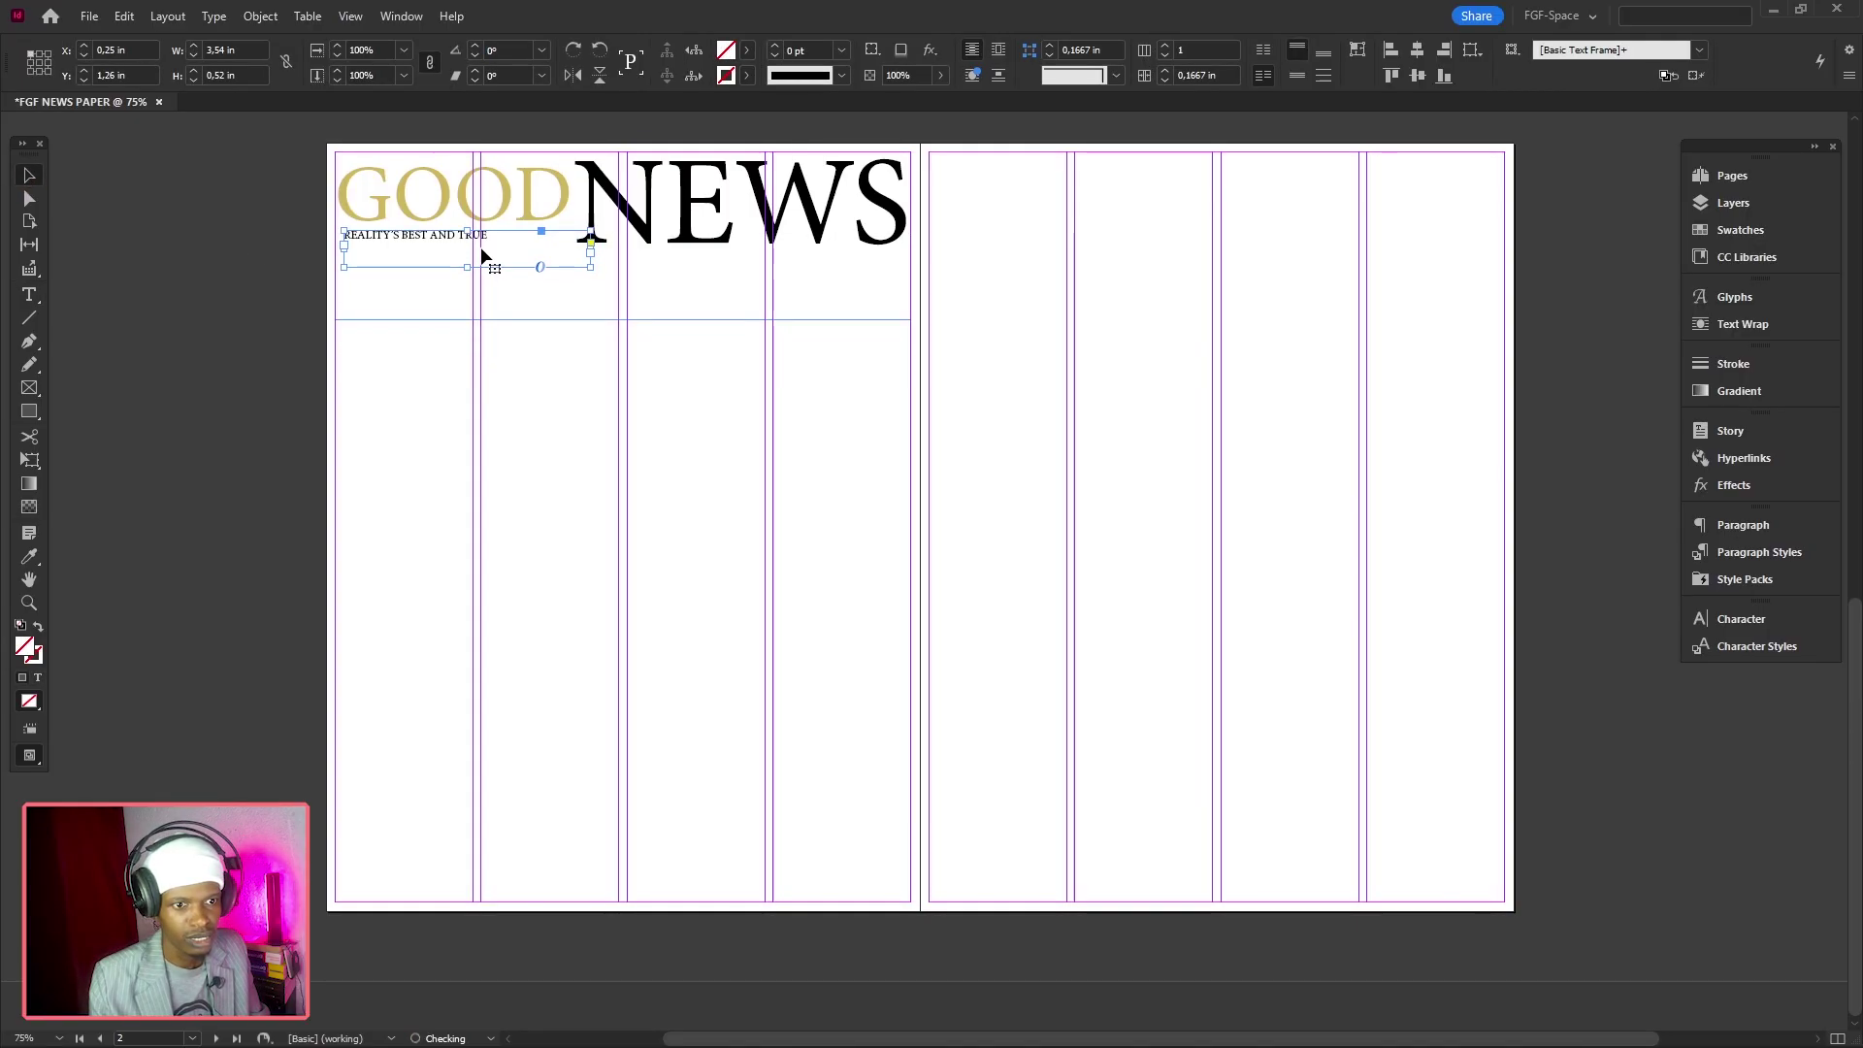
Enlarge the tagline text to 19 pt and shorten the headline frame to a height of 1,47 in
{"action": "triple_click", "coordinate": [480, 235]}
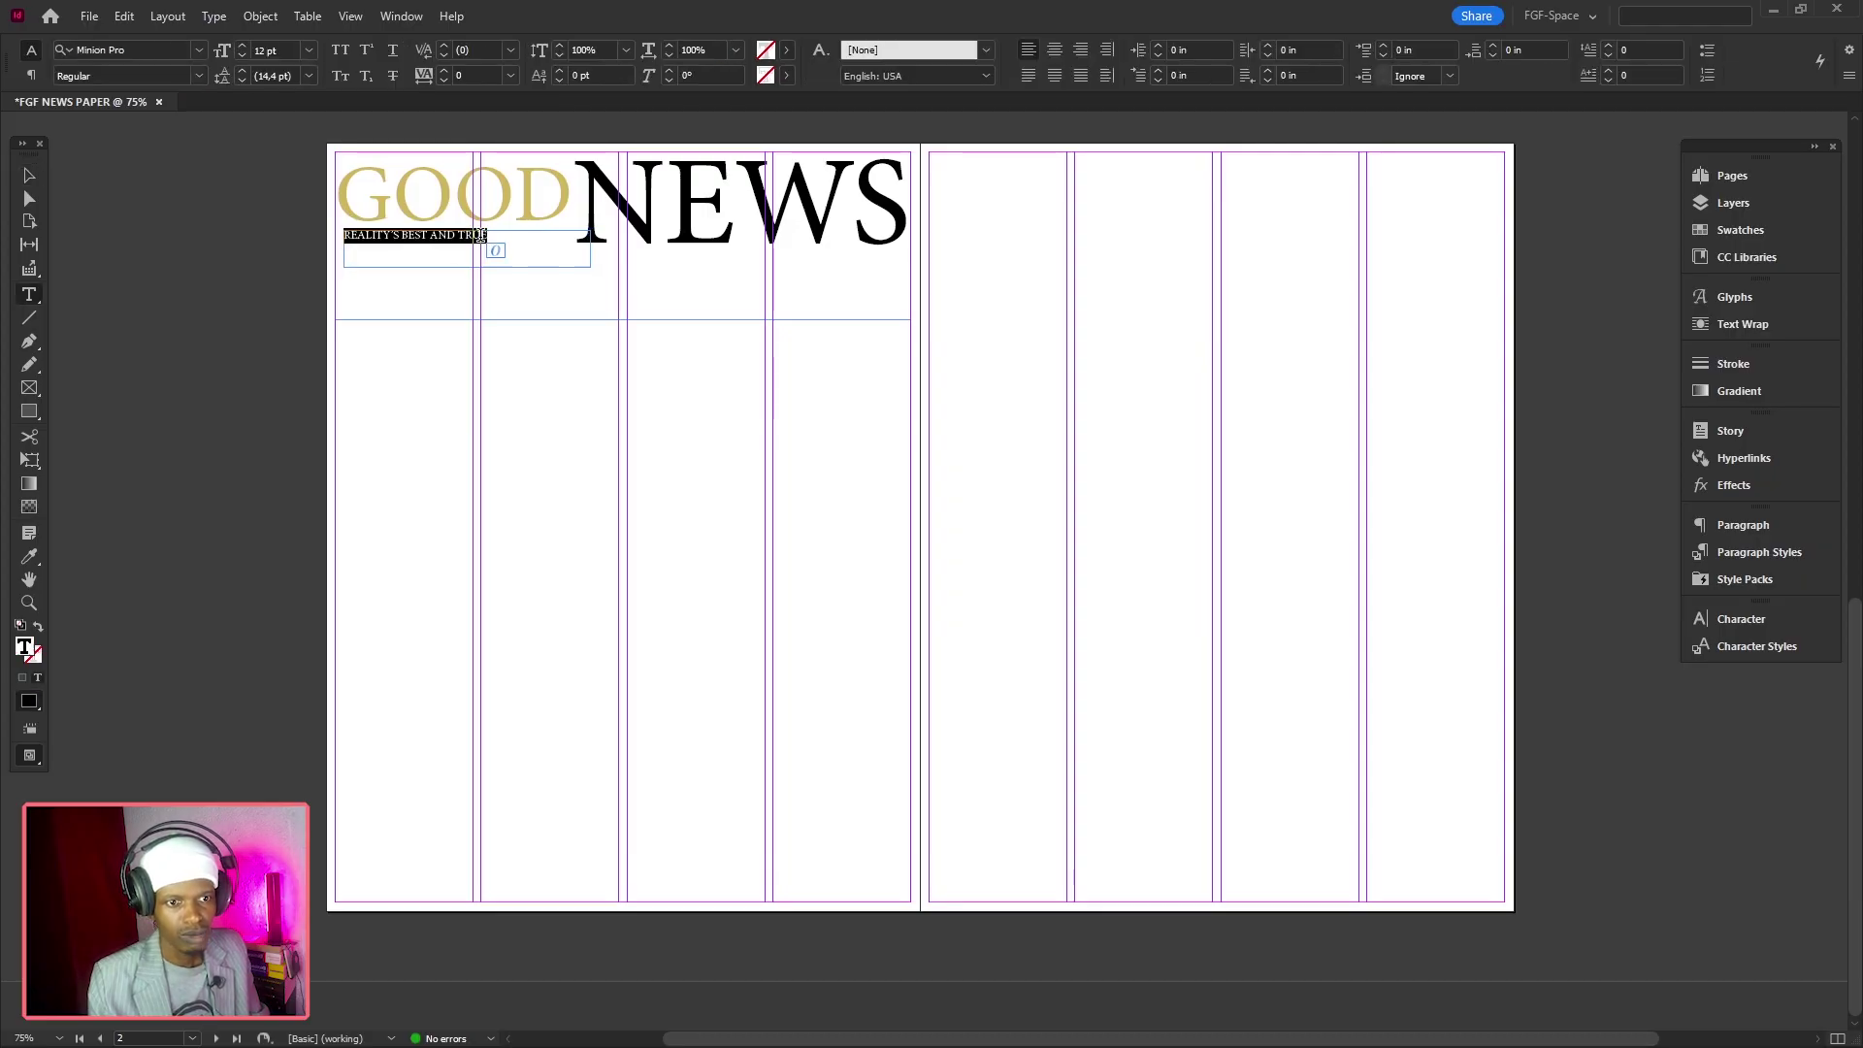
{"action": "left_click", "coordinate": [242, 49]}
{"action": "left_click", "coordinate": [242, 49]}
{"action": "left_click", "coordinate": [242, 49]}
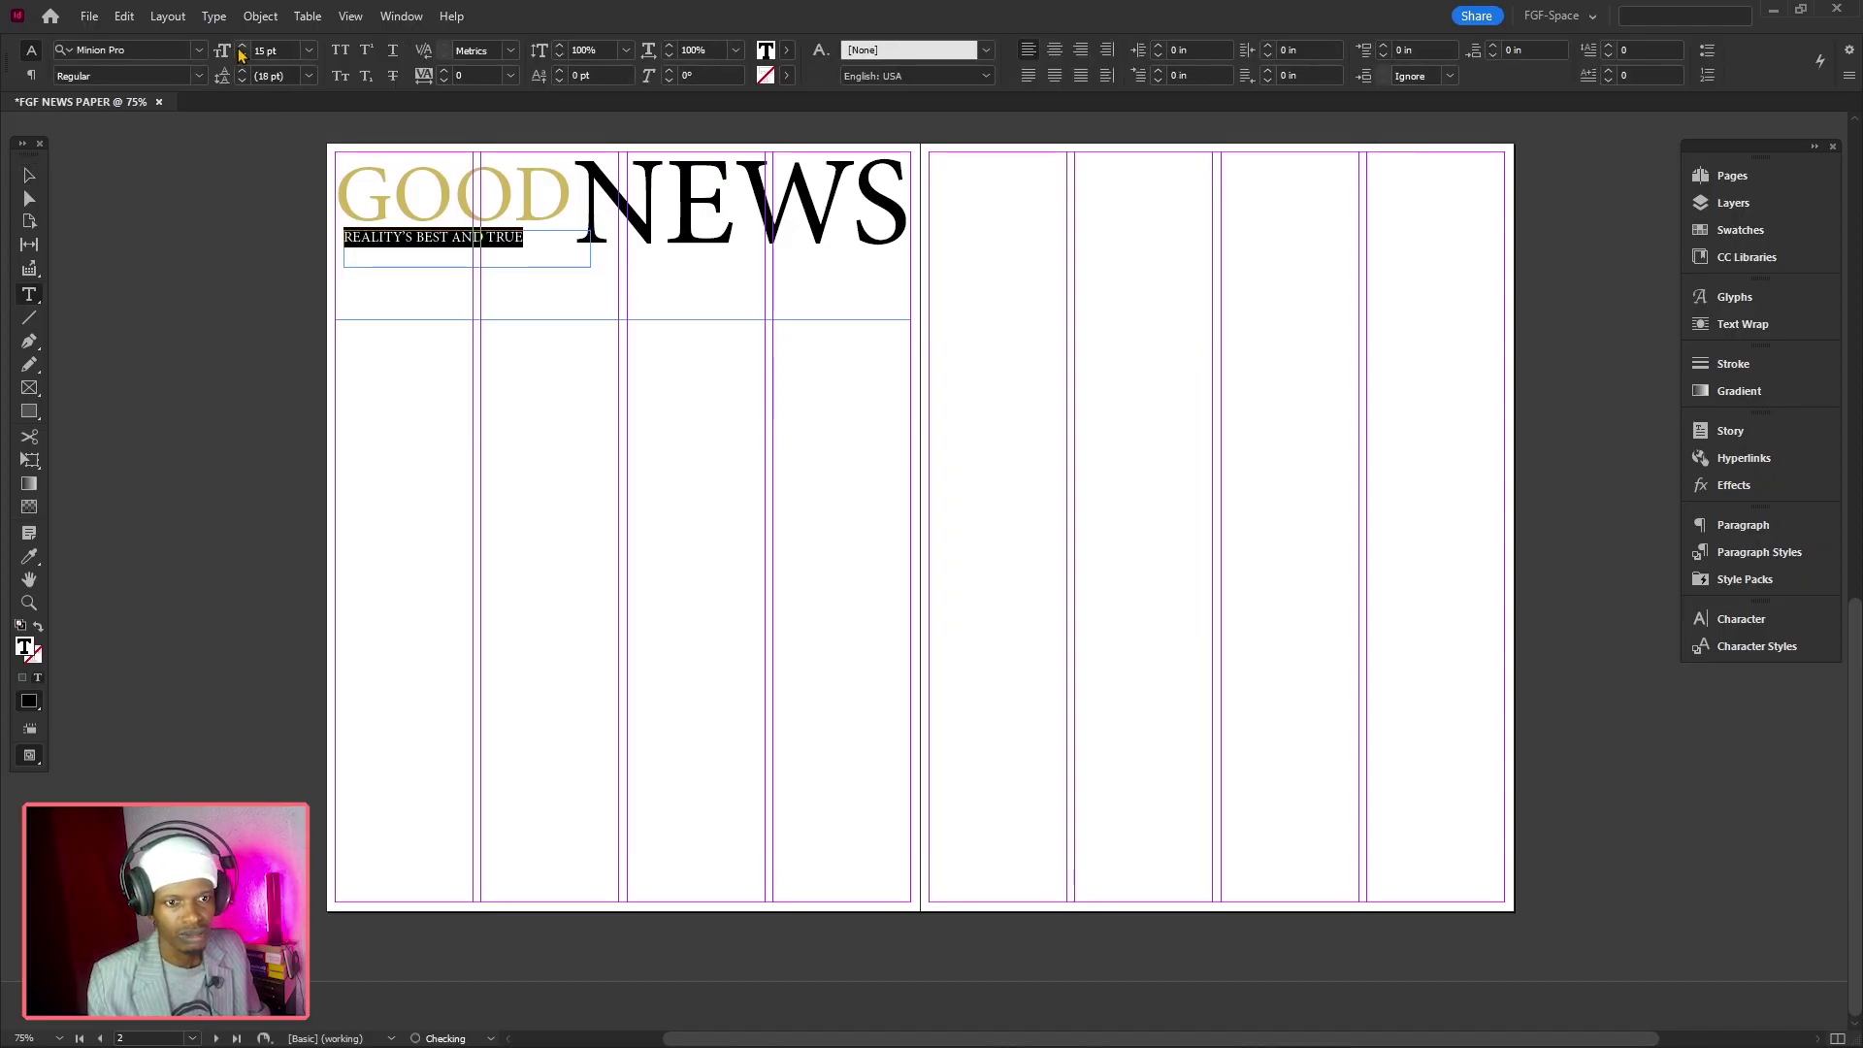
{"action": "left_click", "coordinate": [242, 48]}
{"action": "left_click", "coordinate": [241, 49]}
{"action": "left_click", "coordinate": [241, 49]}
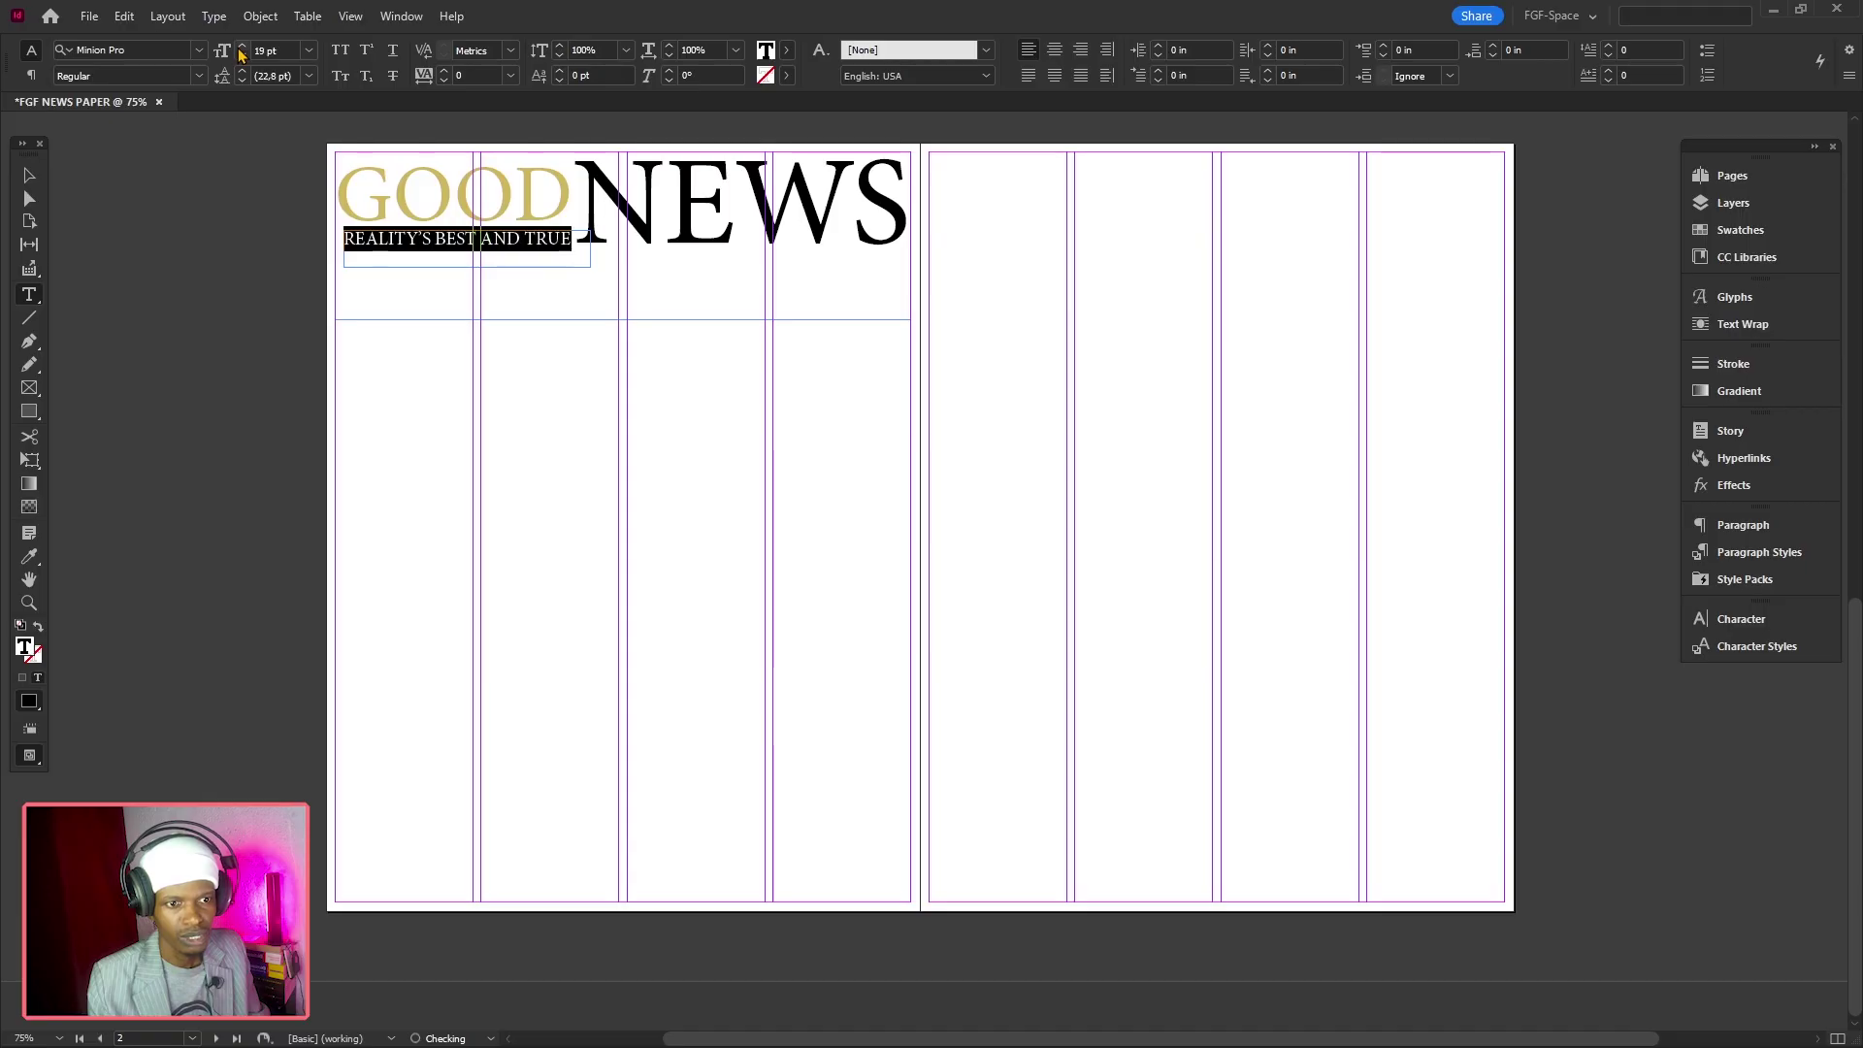
{"action": "key", "text": "Escape"}
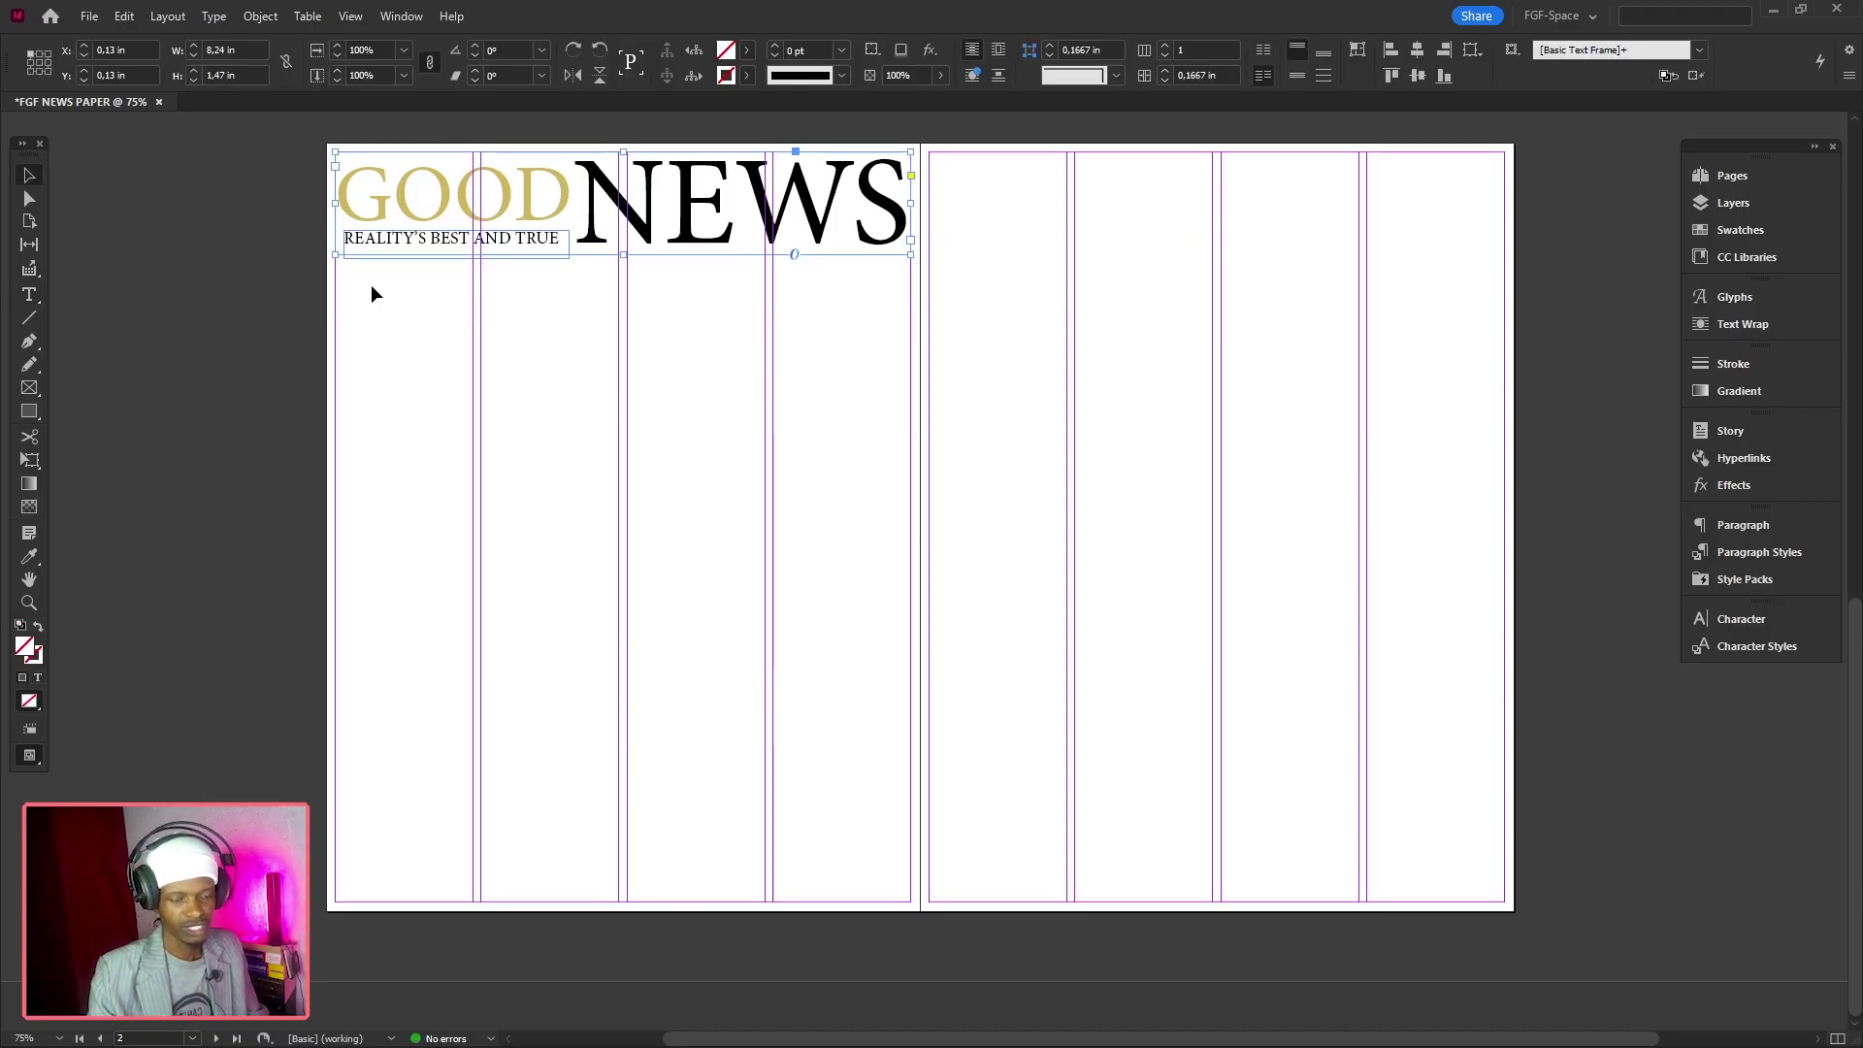
Check the masthead on the spread in full-screen presentation mode and return to the layout view
{"action": "key", "text": "shift+w"}
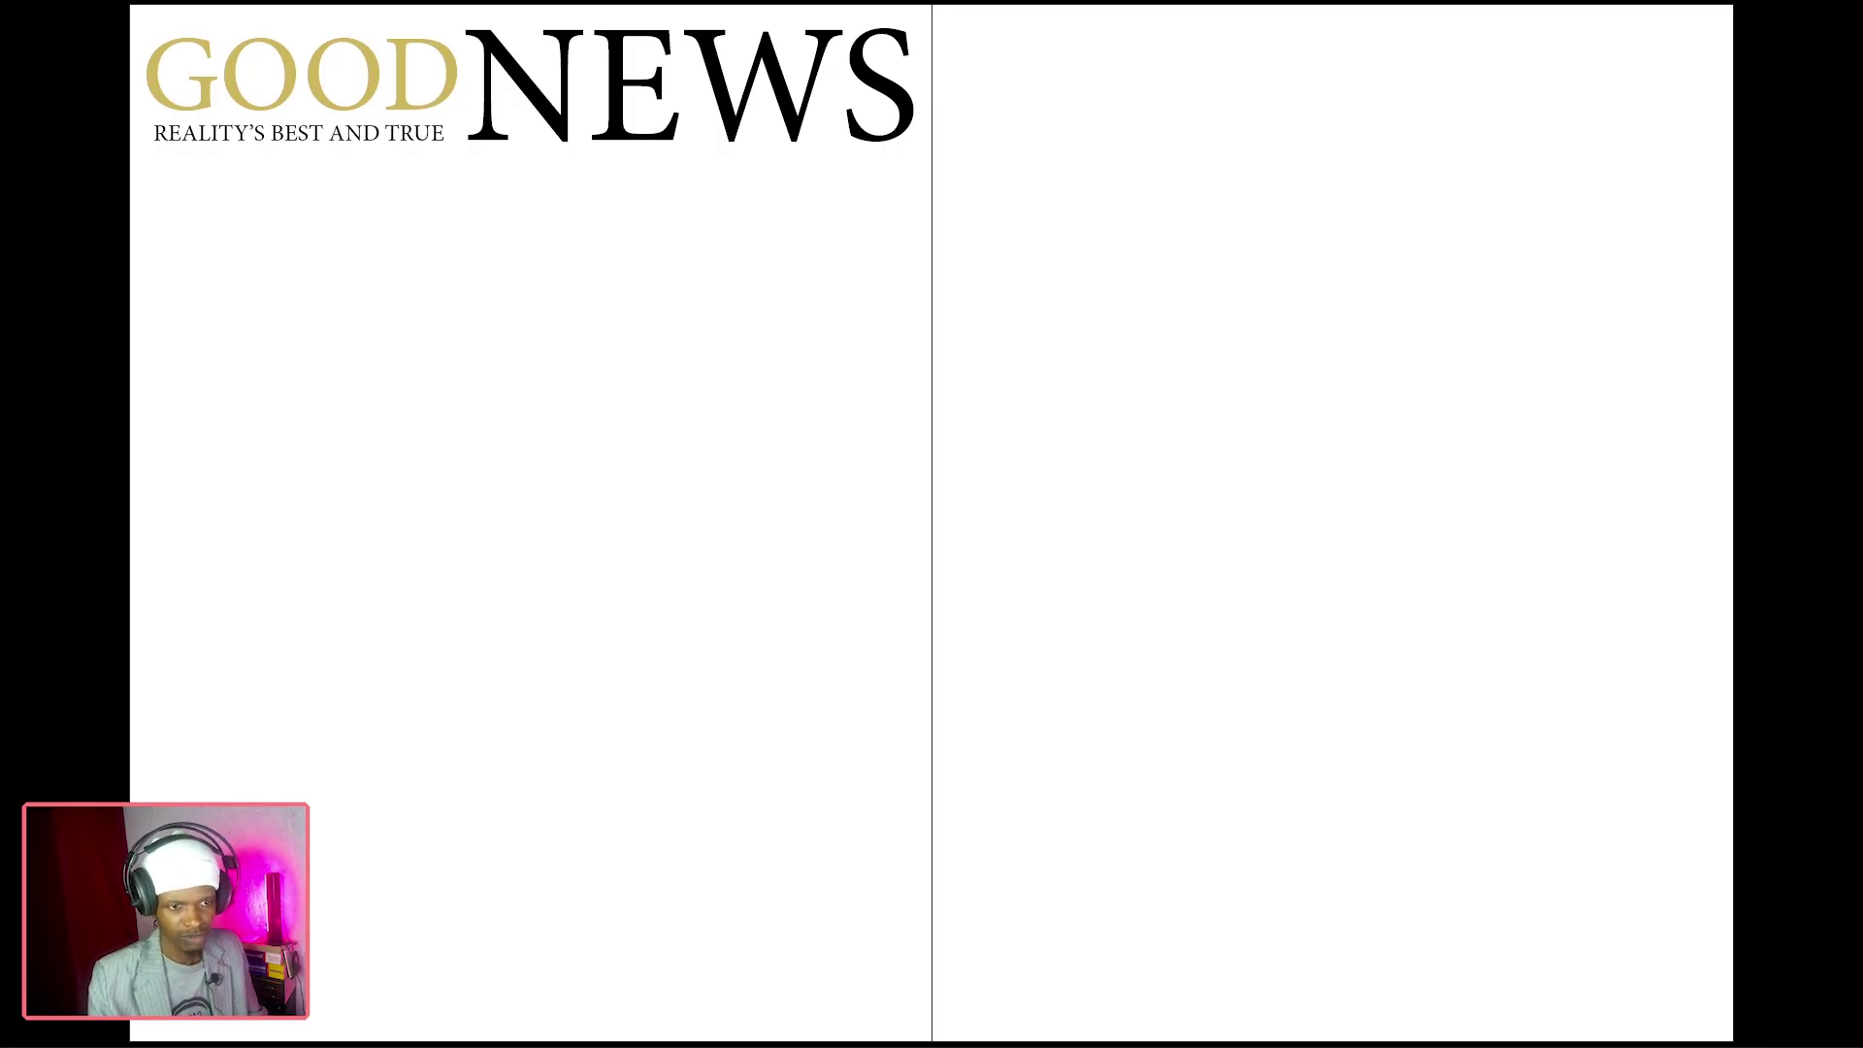
{"action": "key", "text": "Escape"}
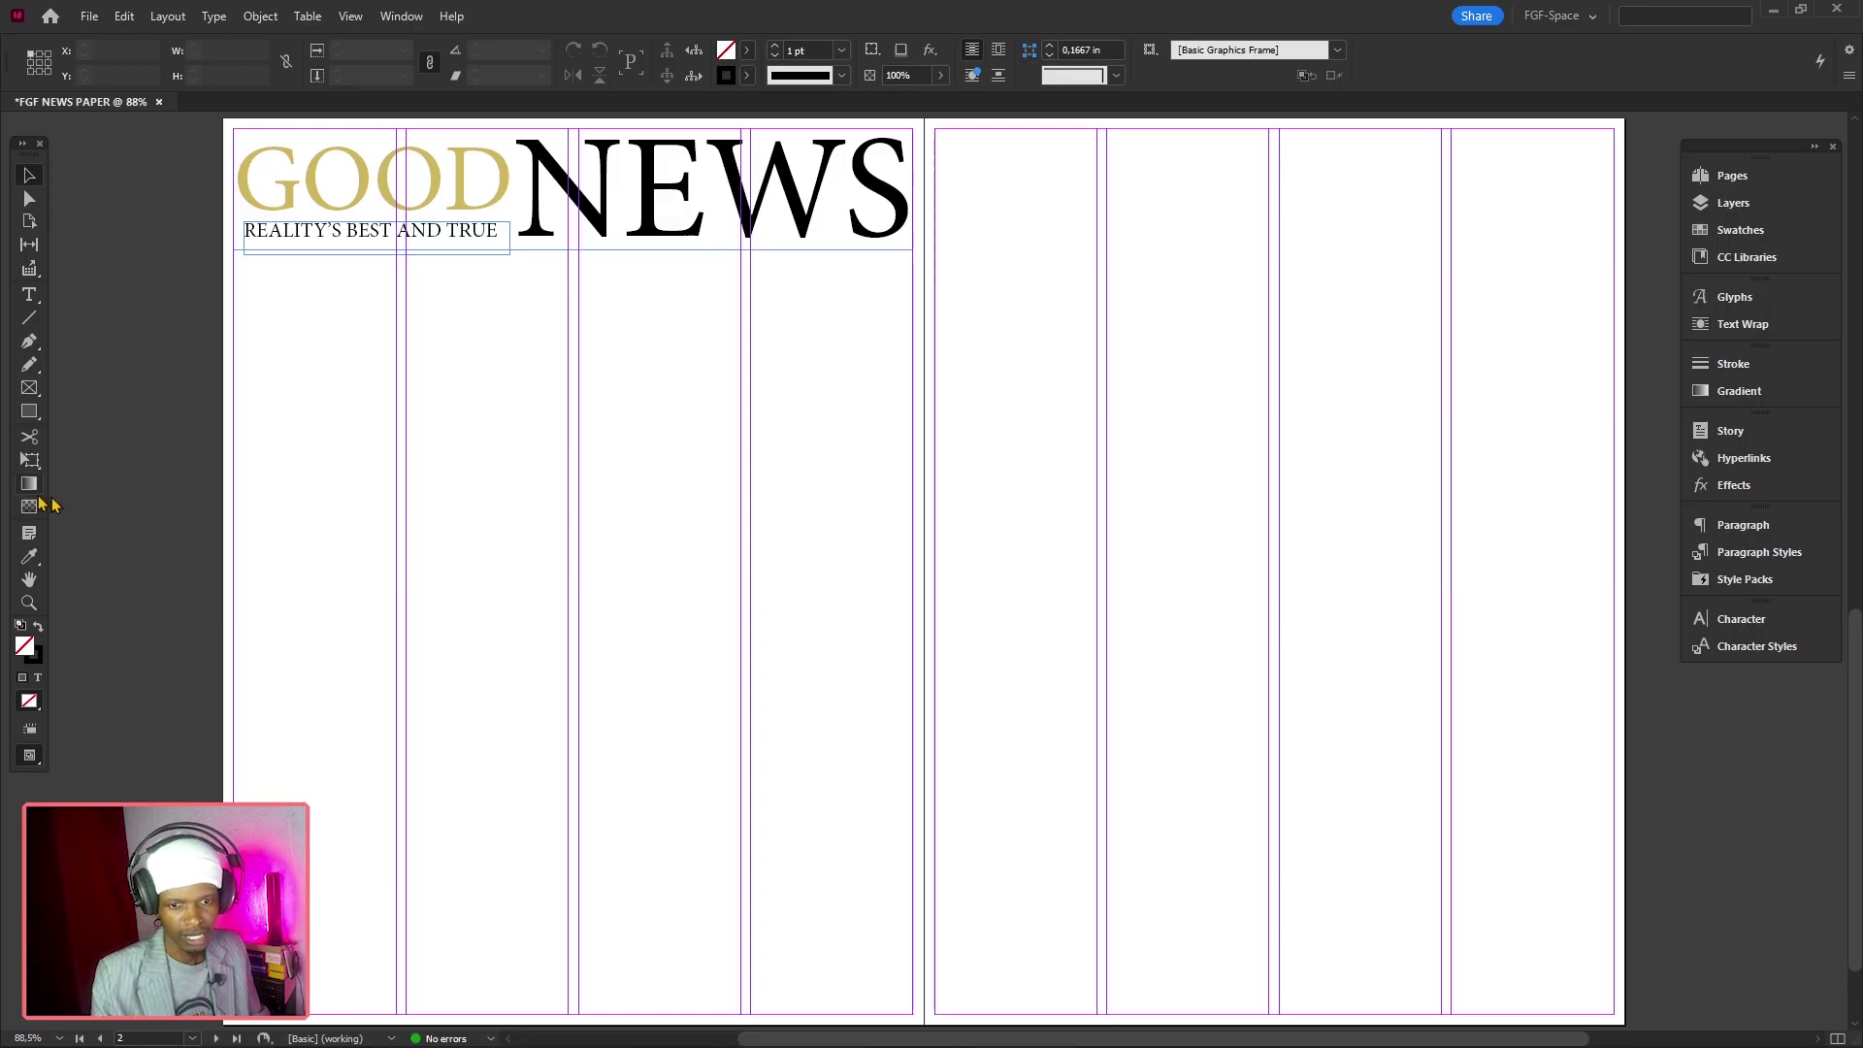
Draw a rectangle about 8,24 × 1,53 in over the masthead on page 2 and fill it with light blue 23d1f6
{"action": "left_click", "coordinate": [30, 417]}
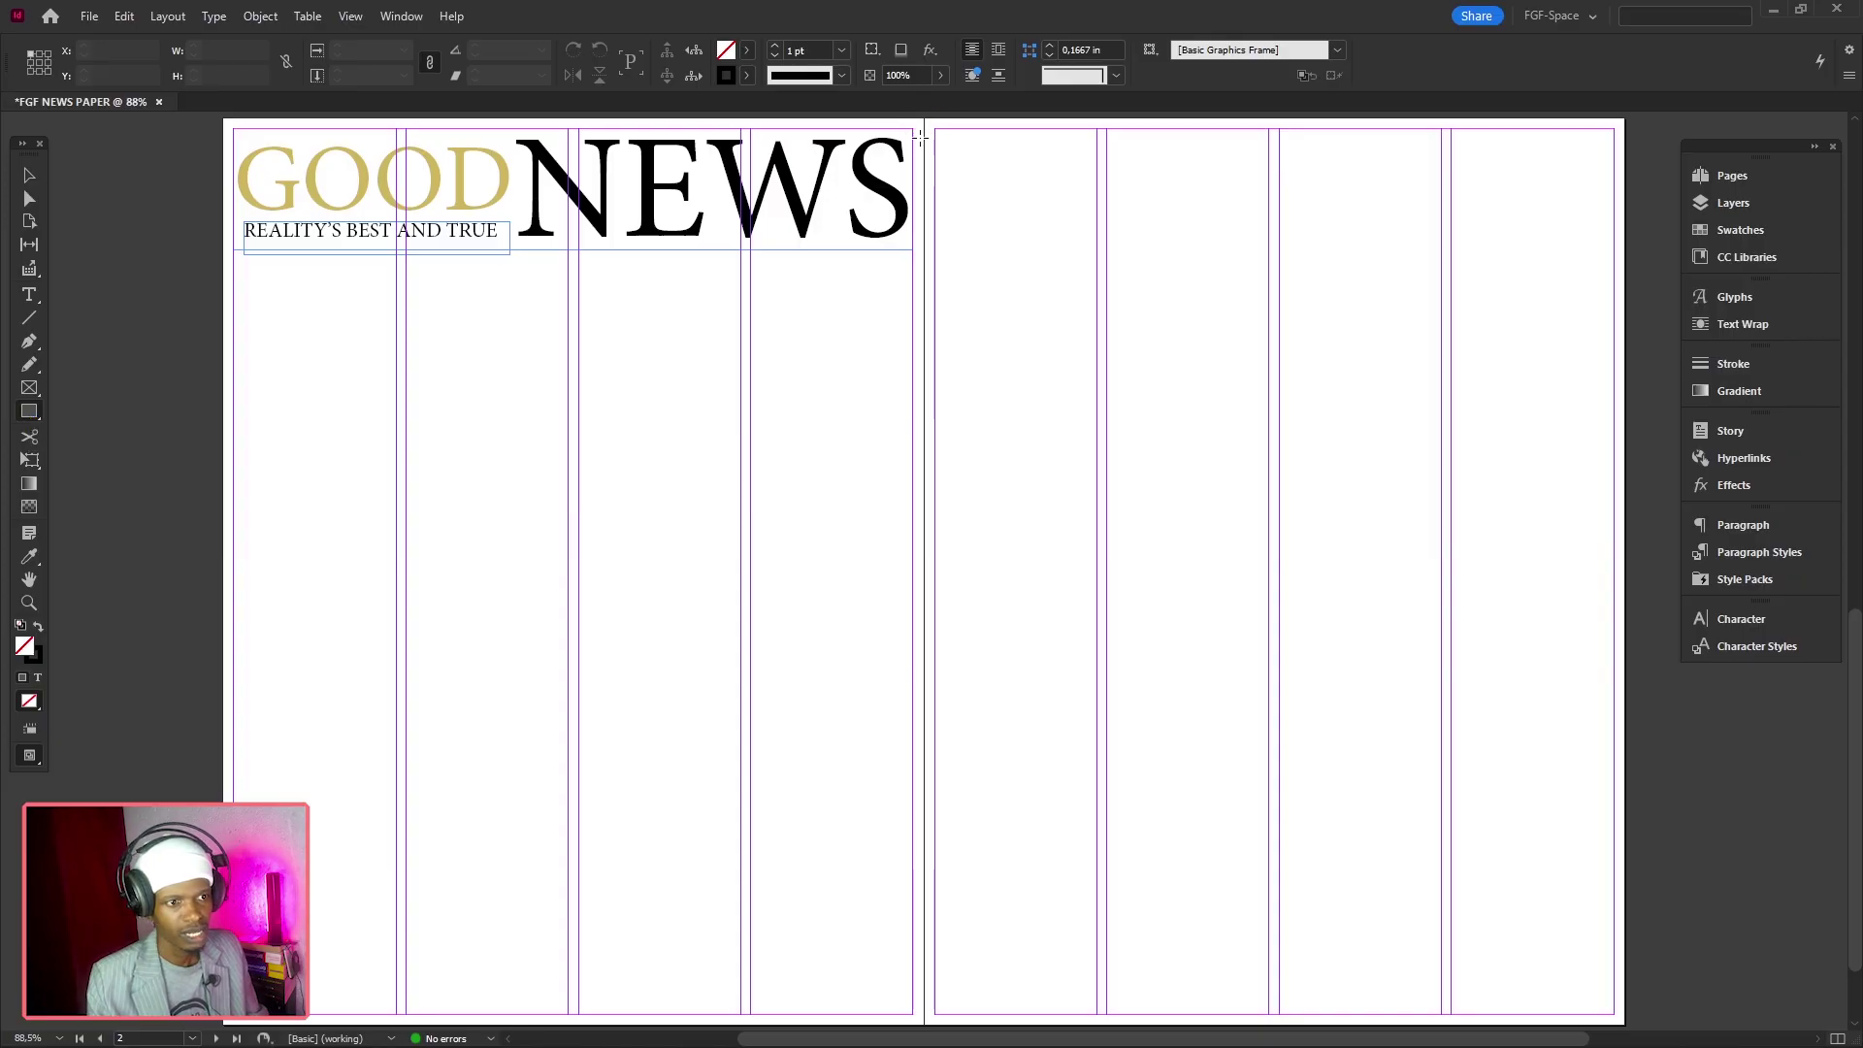
{"action": "left_click_drag", "start_coordinate": [907, 132], "coordinate": [237, 257]}
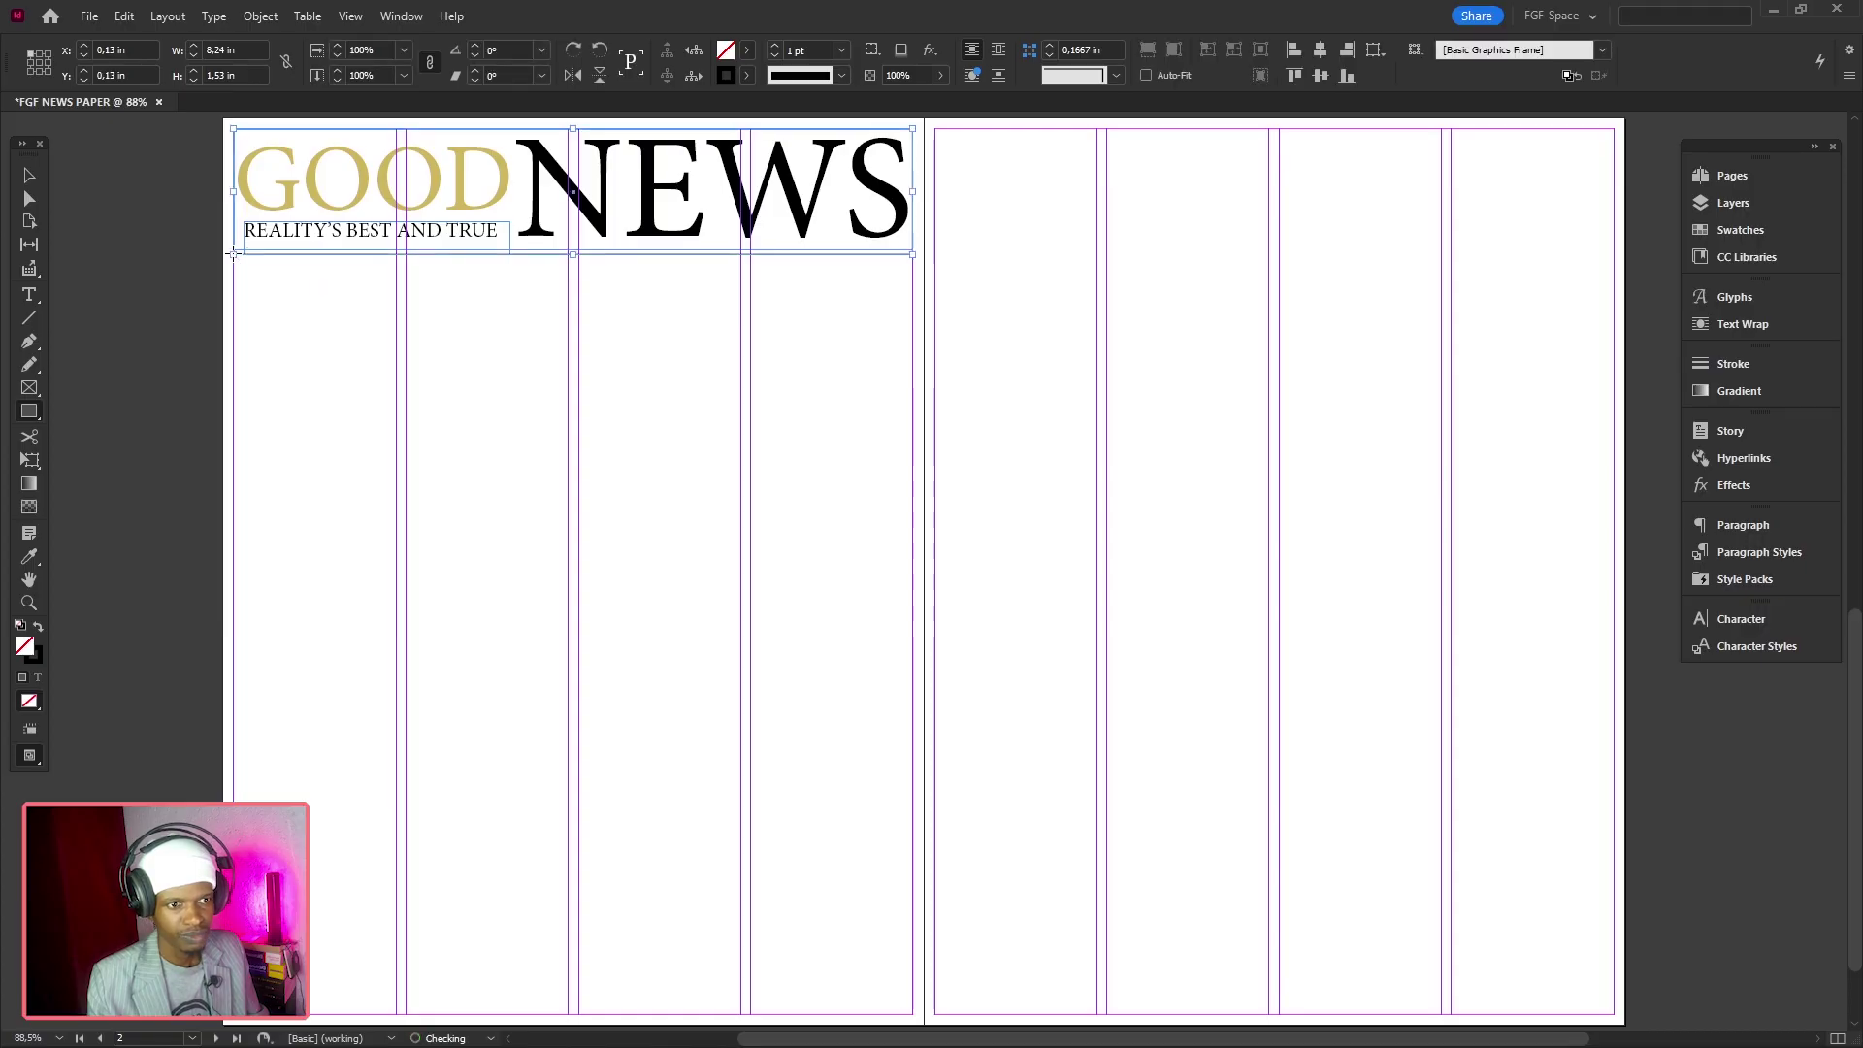
{"action": "left_click", "coordinate": [725, 51], "text": "shift"}
{"action": "left_click", "coordinate": [918, 472]}
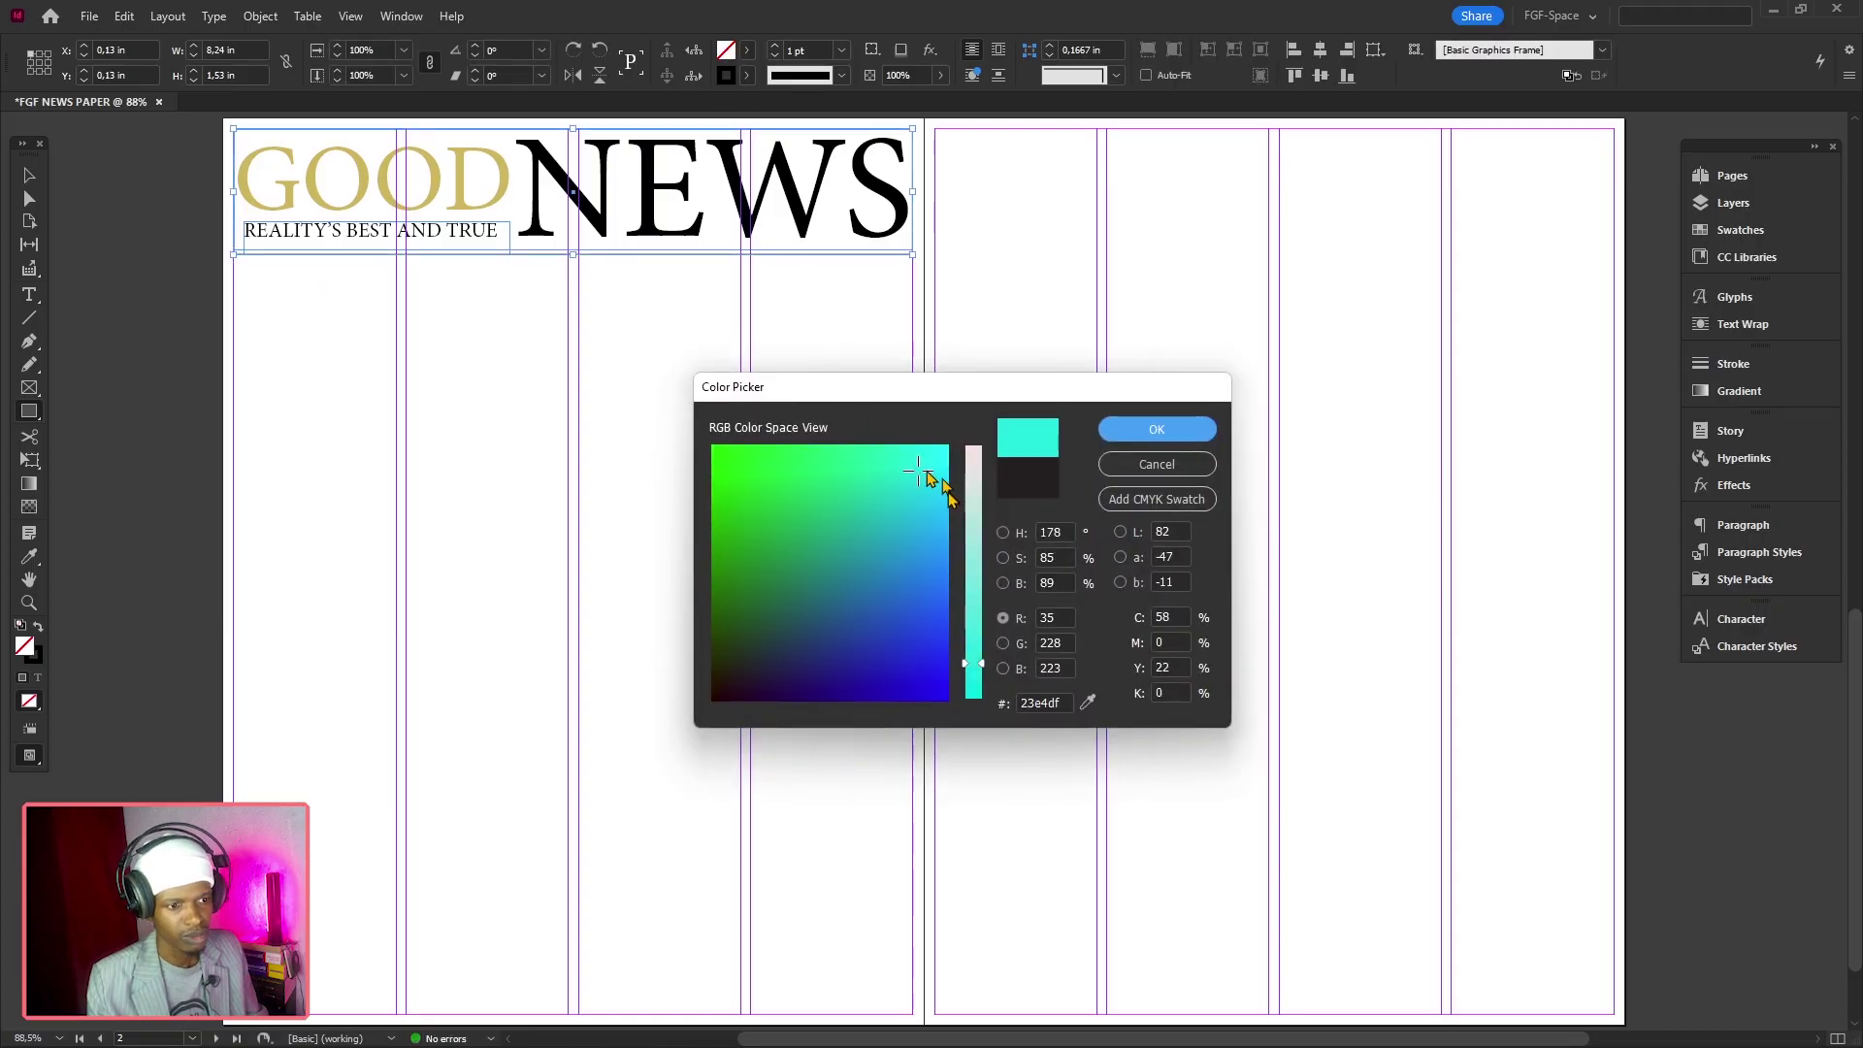
{"action": "left_click", "coordinate": [938, 490]}
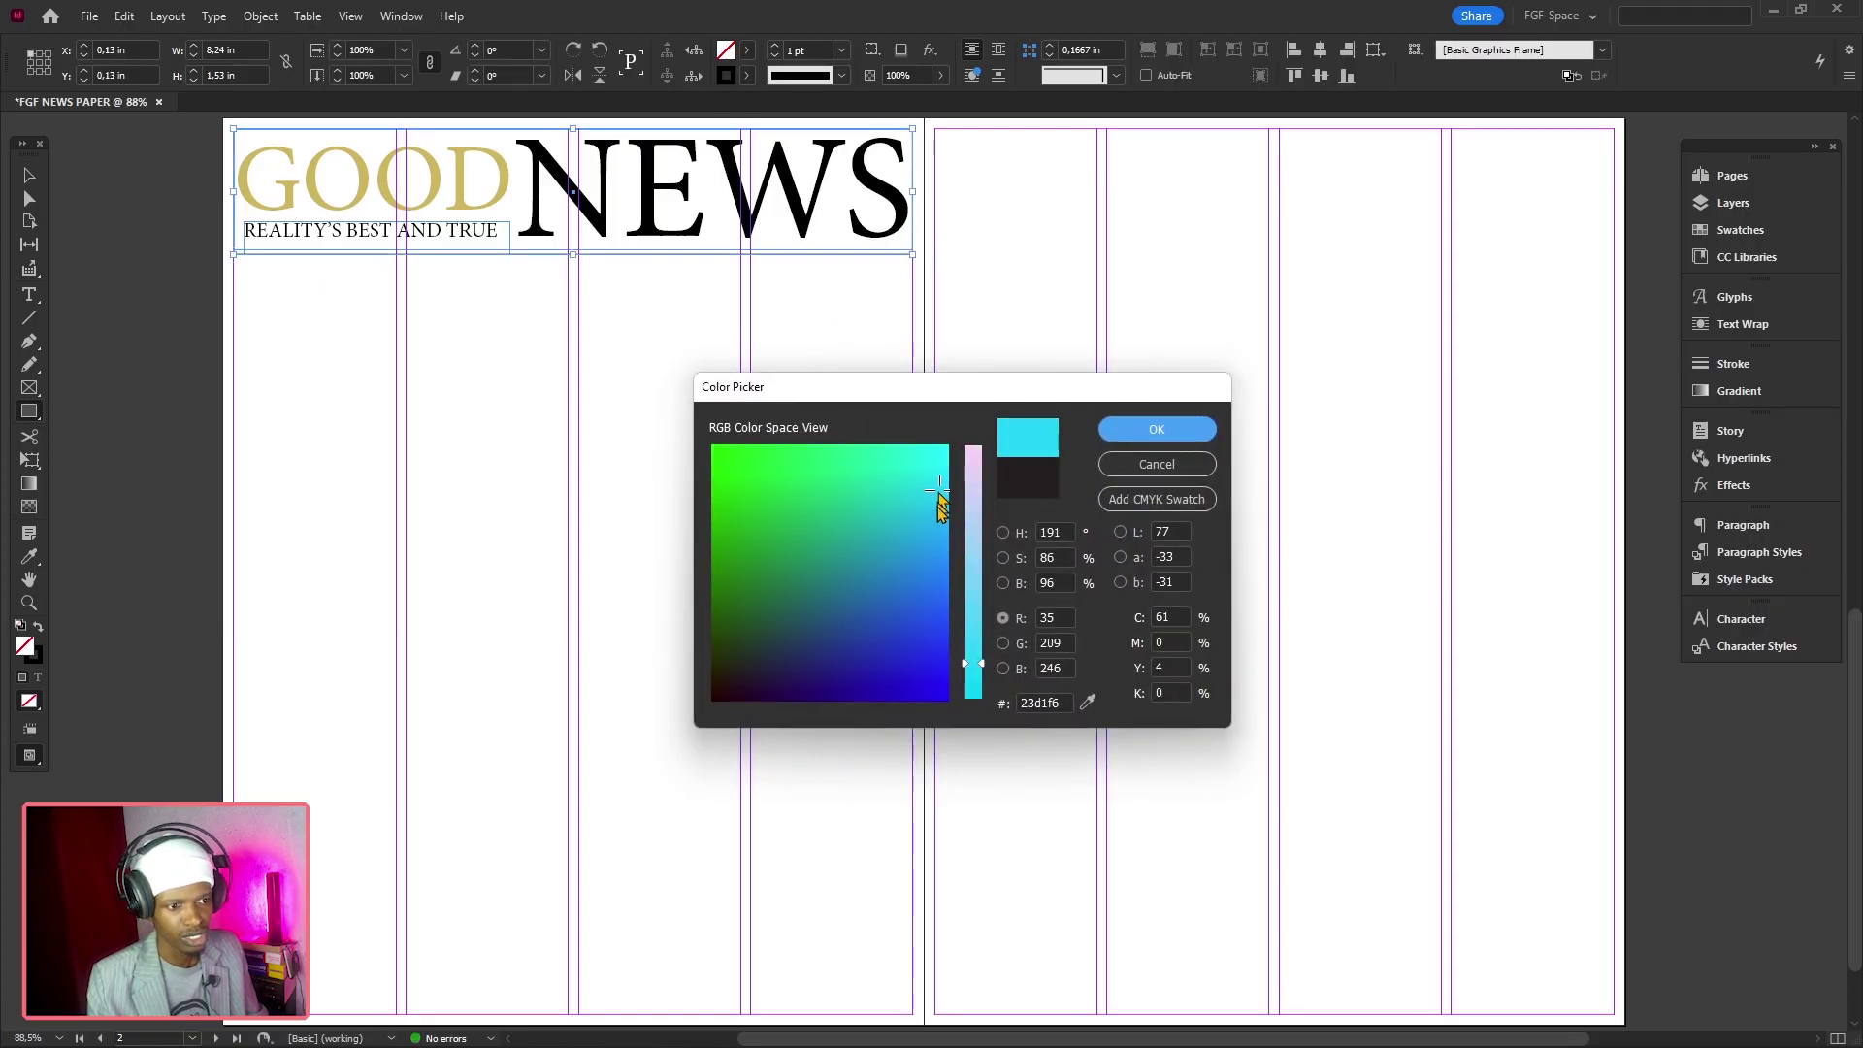
{"action": "left_click", "coordinate": [1157, 430]}
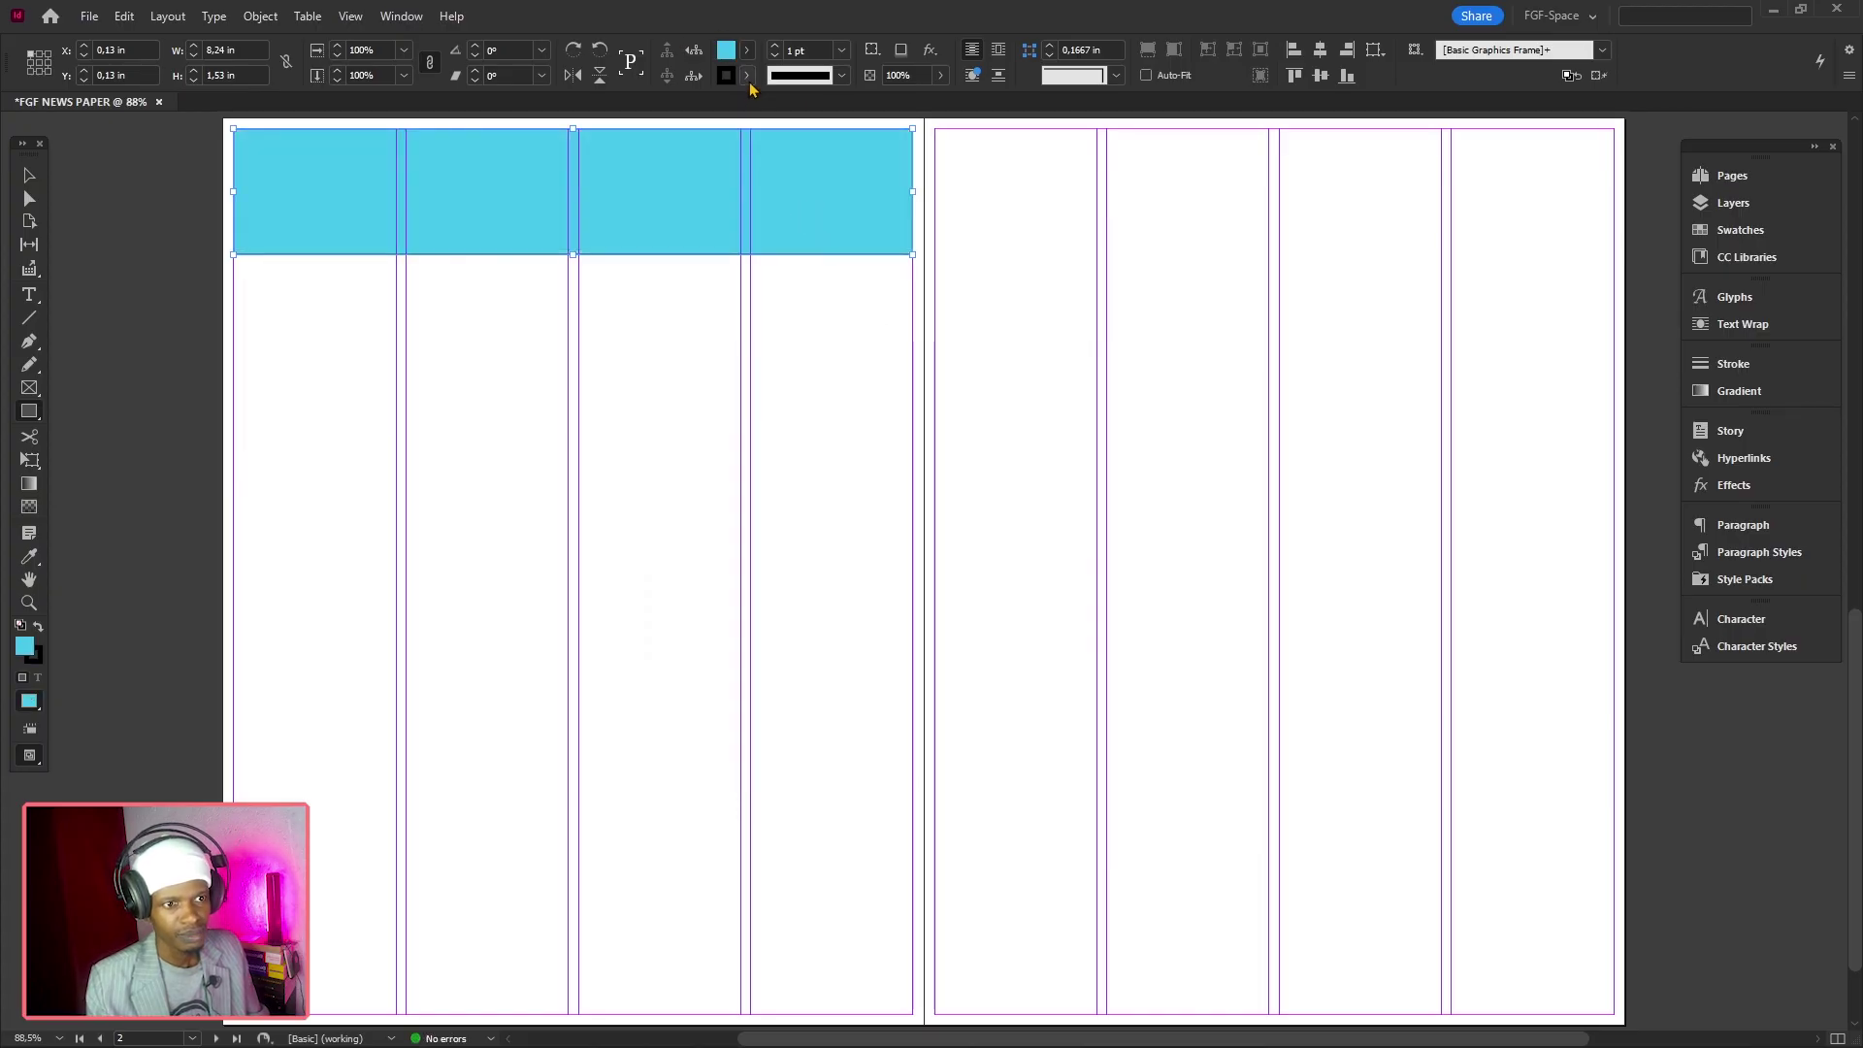
Move the blue rectangle below the headline and tagline in the stacking order of Layer 1
{"action": "left_click", "coordinate": [1732, 203]}
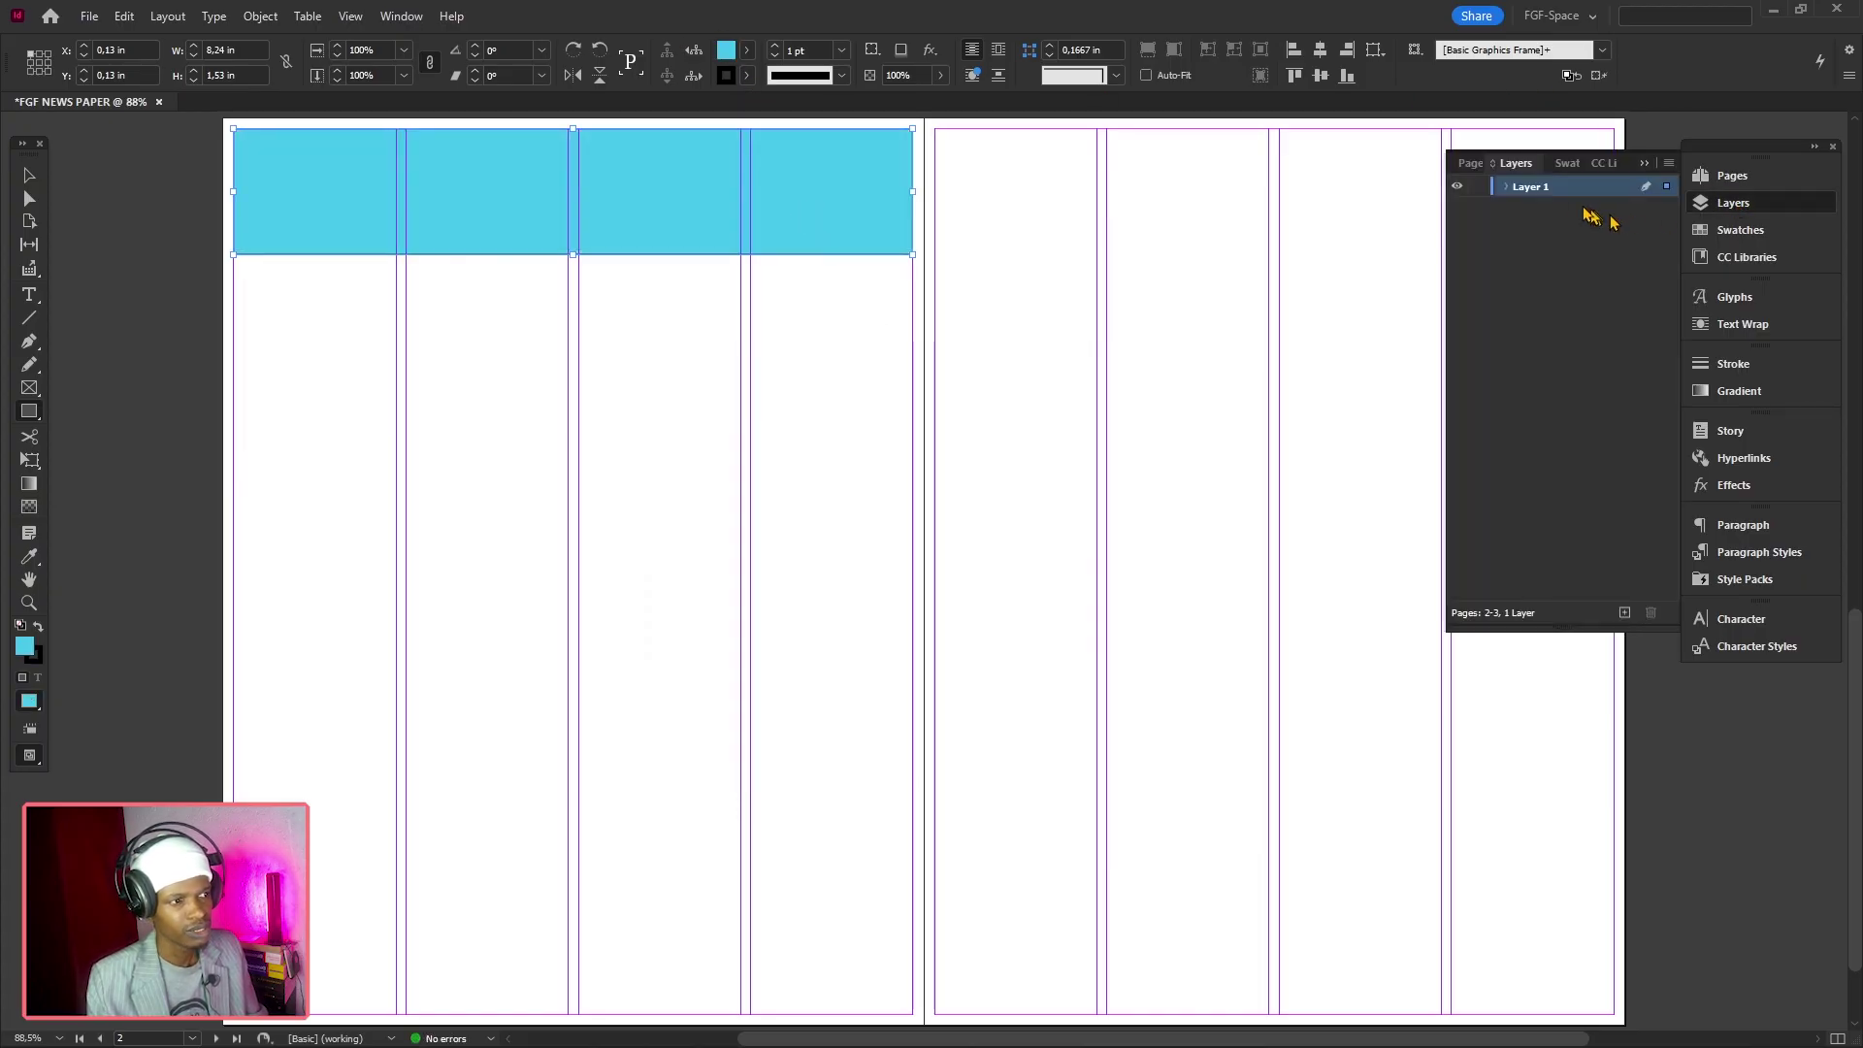
{"action": "left_click", "coordinate": [1504, 194]}
{"action": "left_click_drag", "start_coordinate": [1543, 209], "coordinate": [1548, 260]}
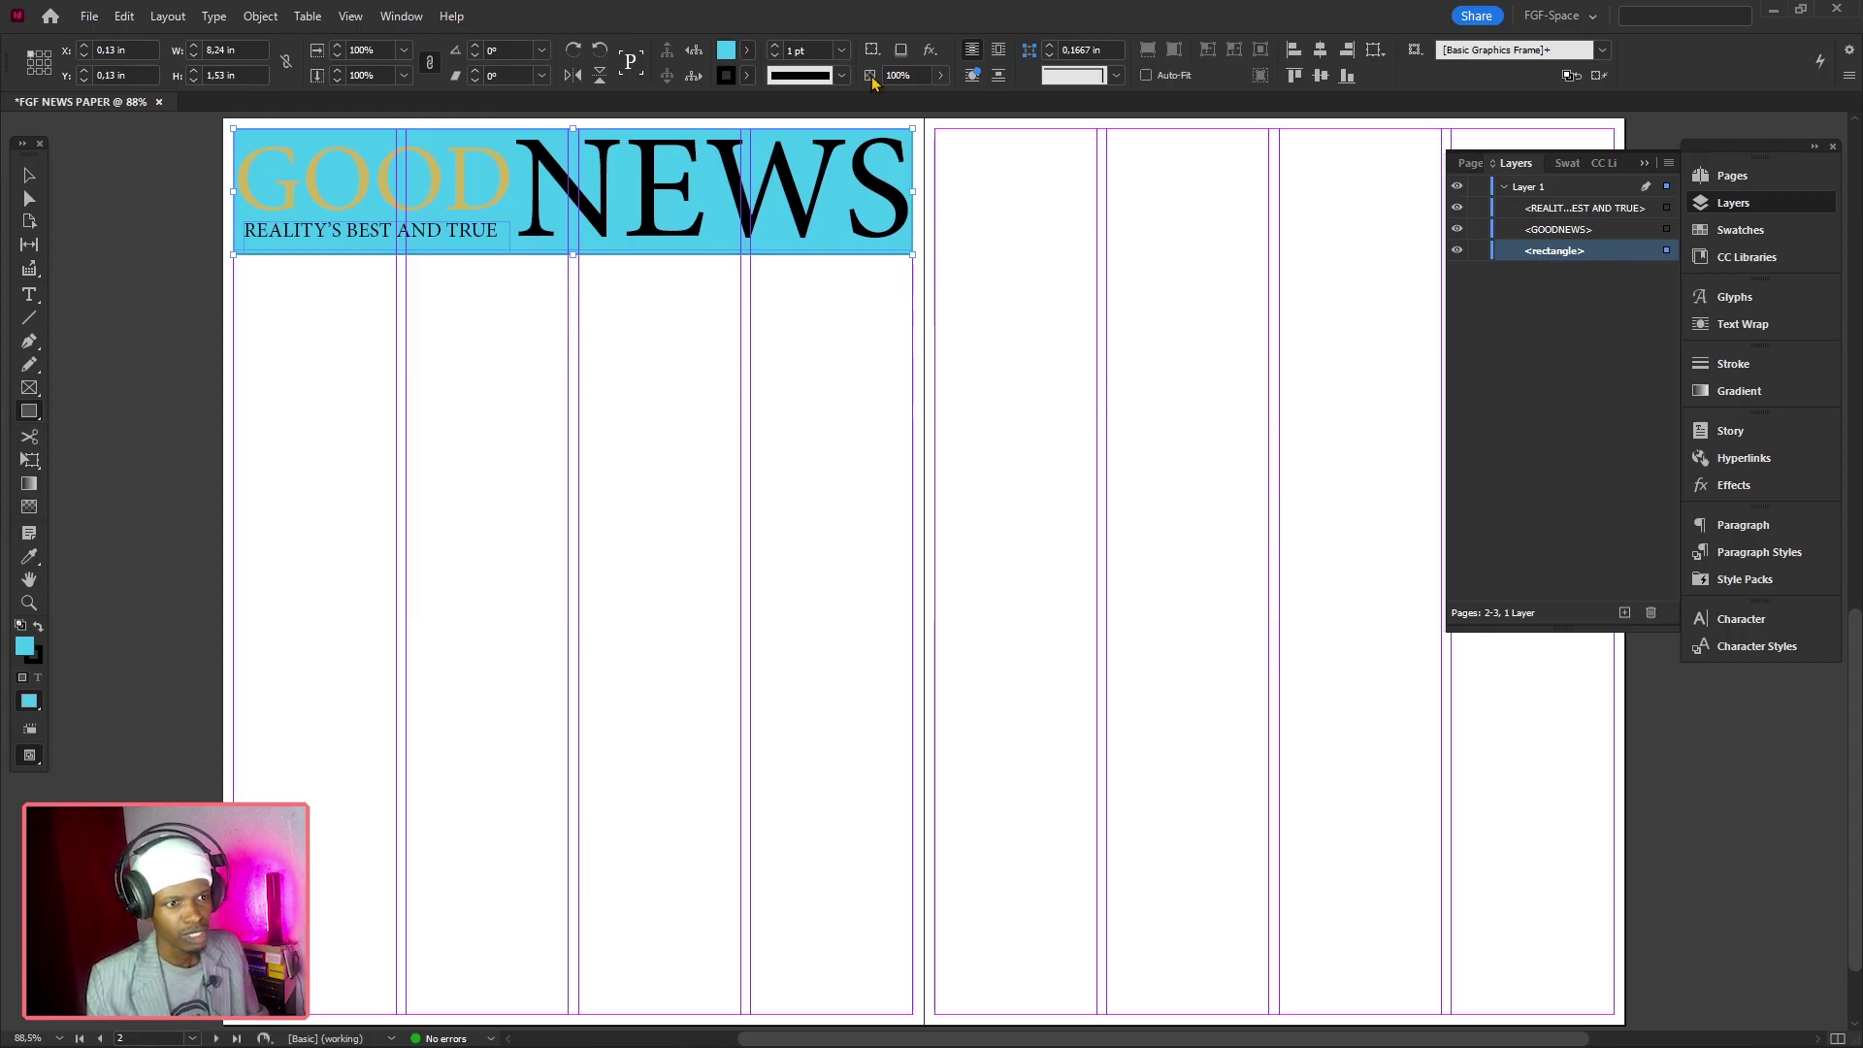
Reduce the blue rectangle's opacity to 32%
{"action": "left_click", "coordinate": [940, 75]}
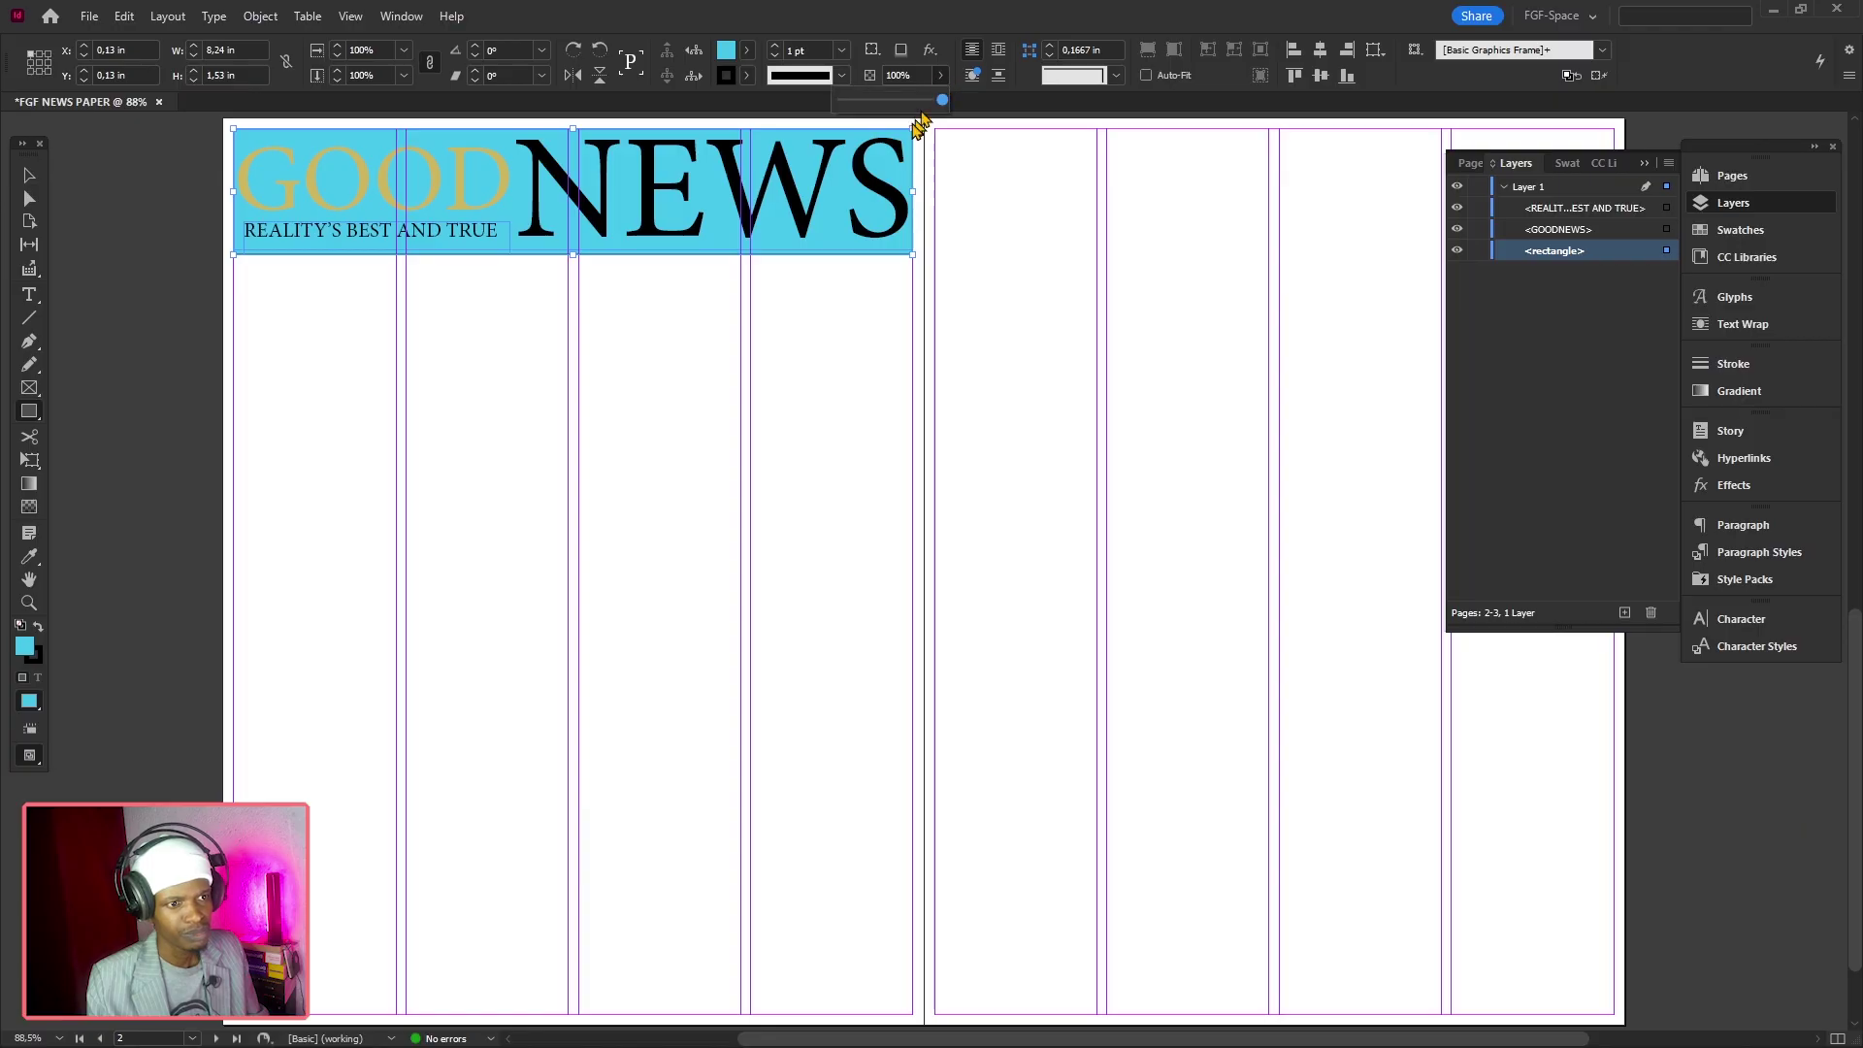
{"action": "left_click", "coordinate": [893, 101]}
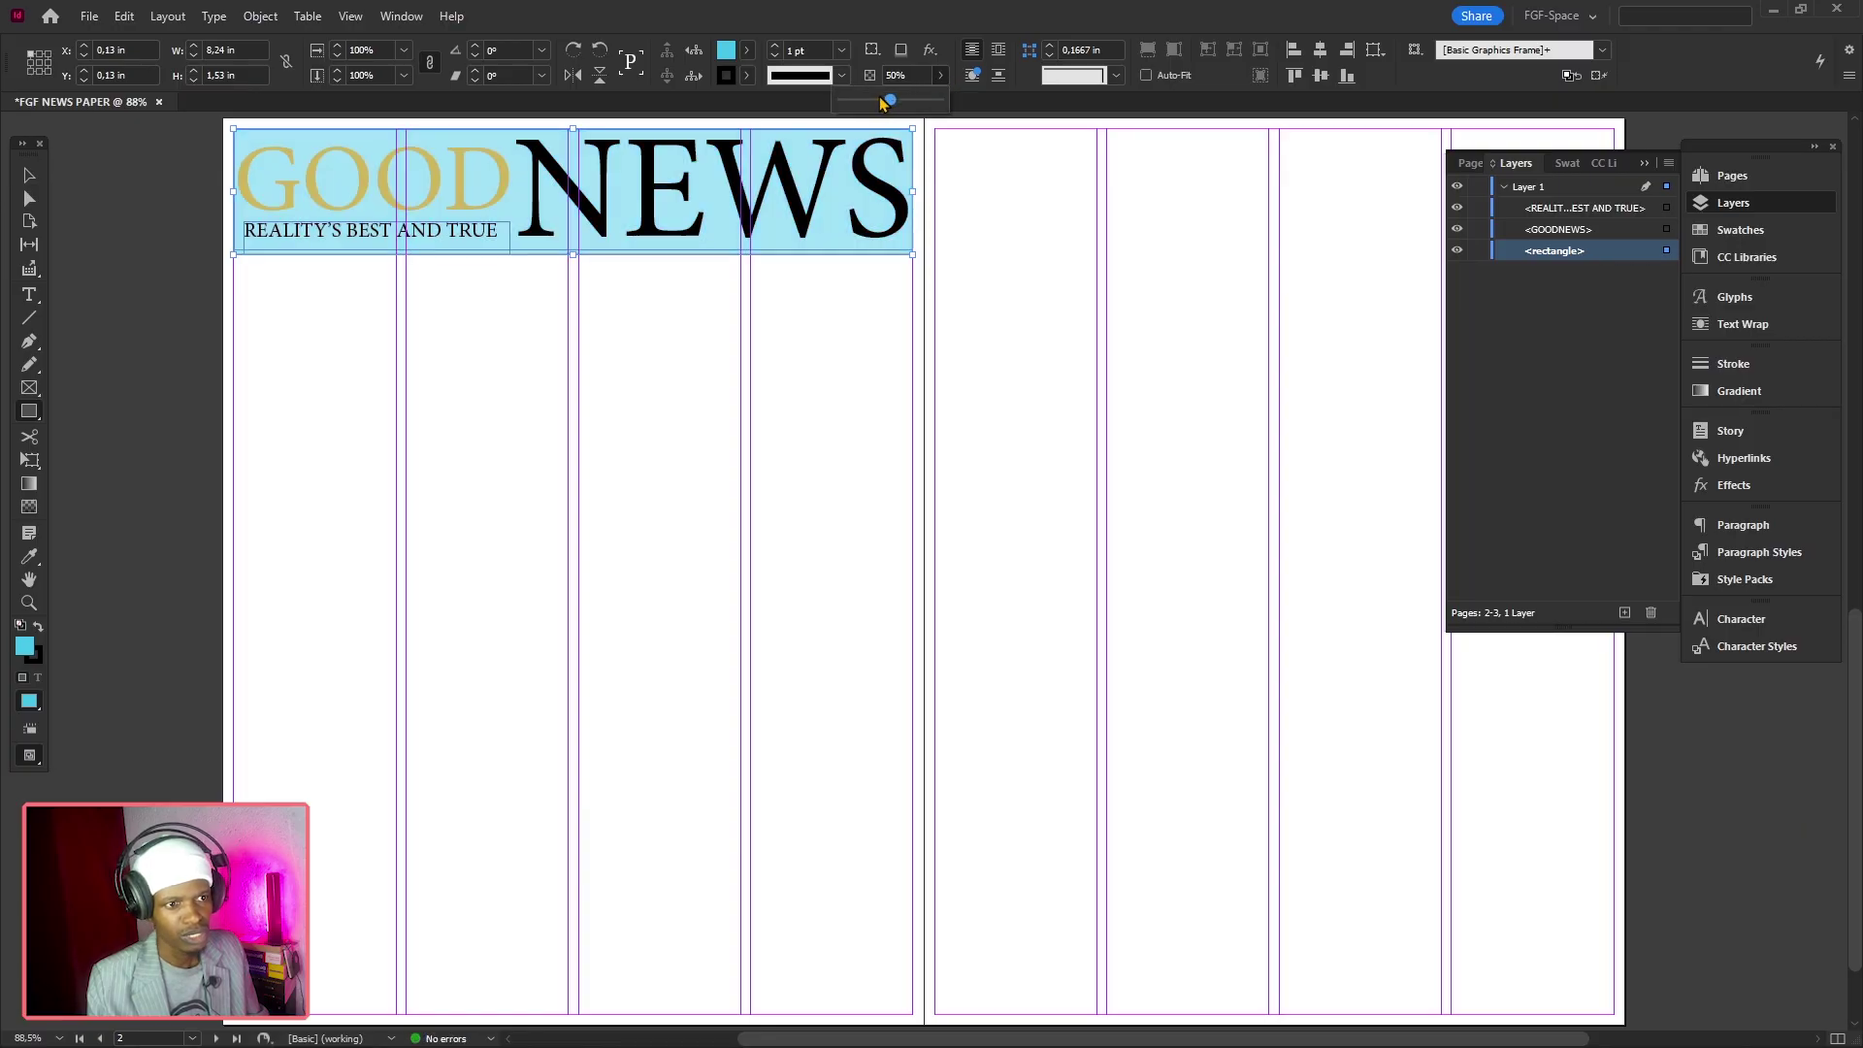
{"action": "left_click", "coordinate": [874, 100]}
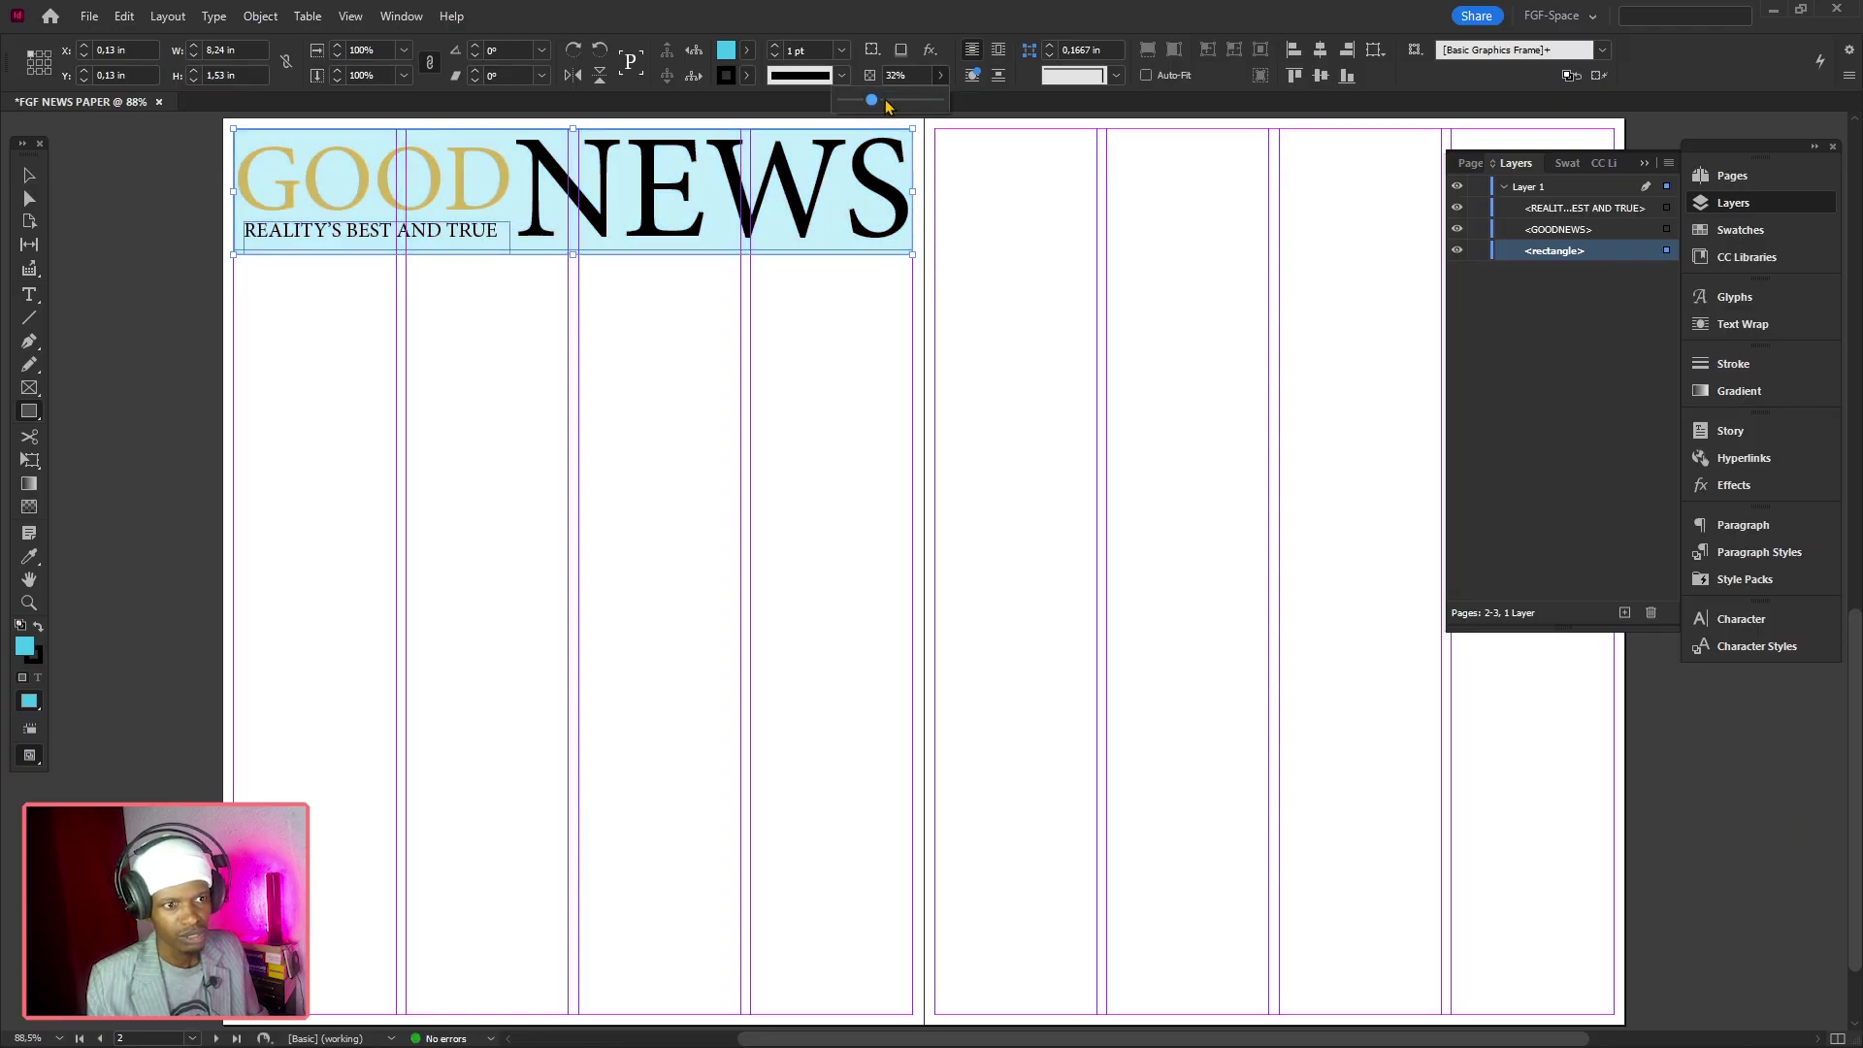
{"action": "left_click", "coordinate": [936, 27]}
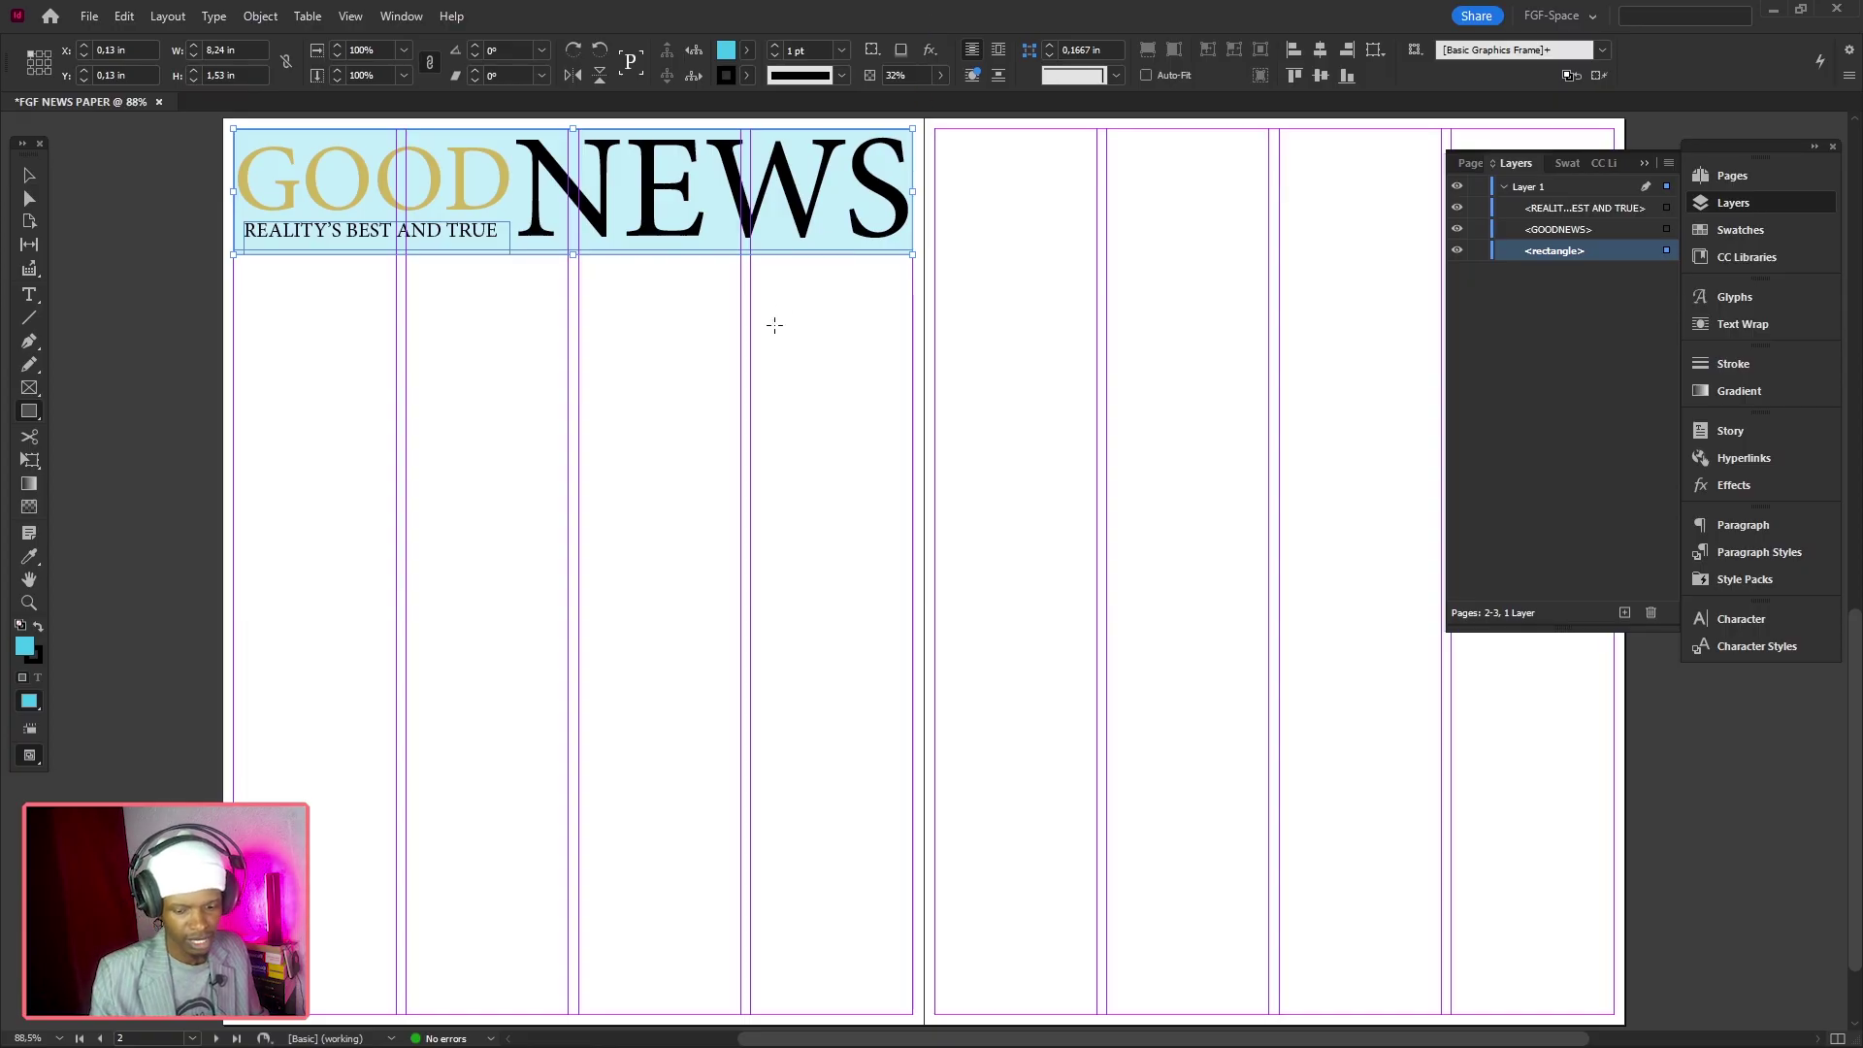
Check the tinted masthead in full-screen presentation mode and set the fill of the rectangle behind it to [None]
{"action": "key", "text": "shift+w"}
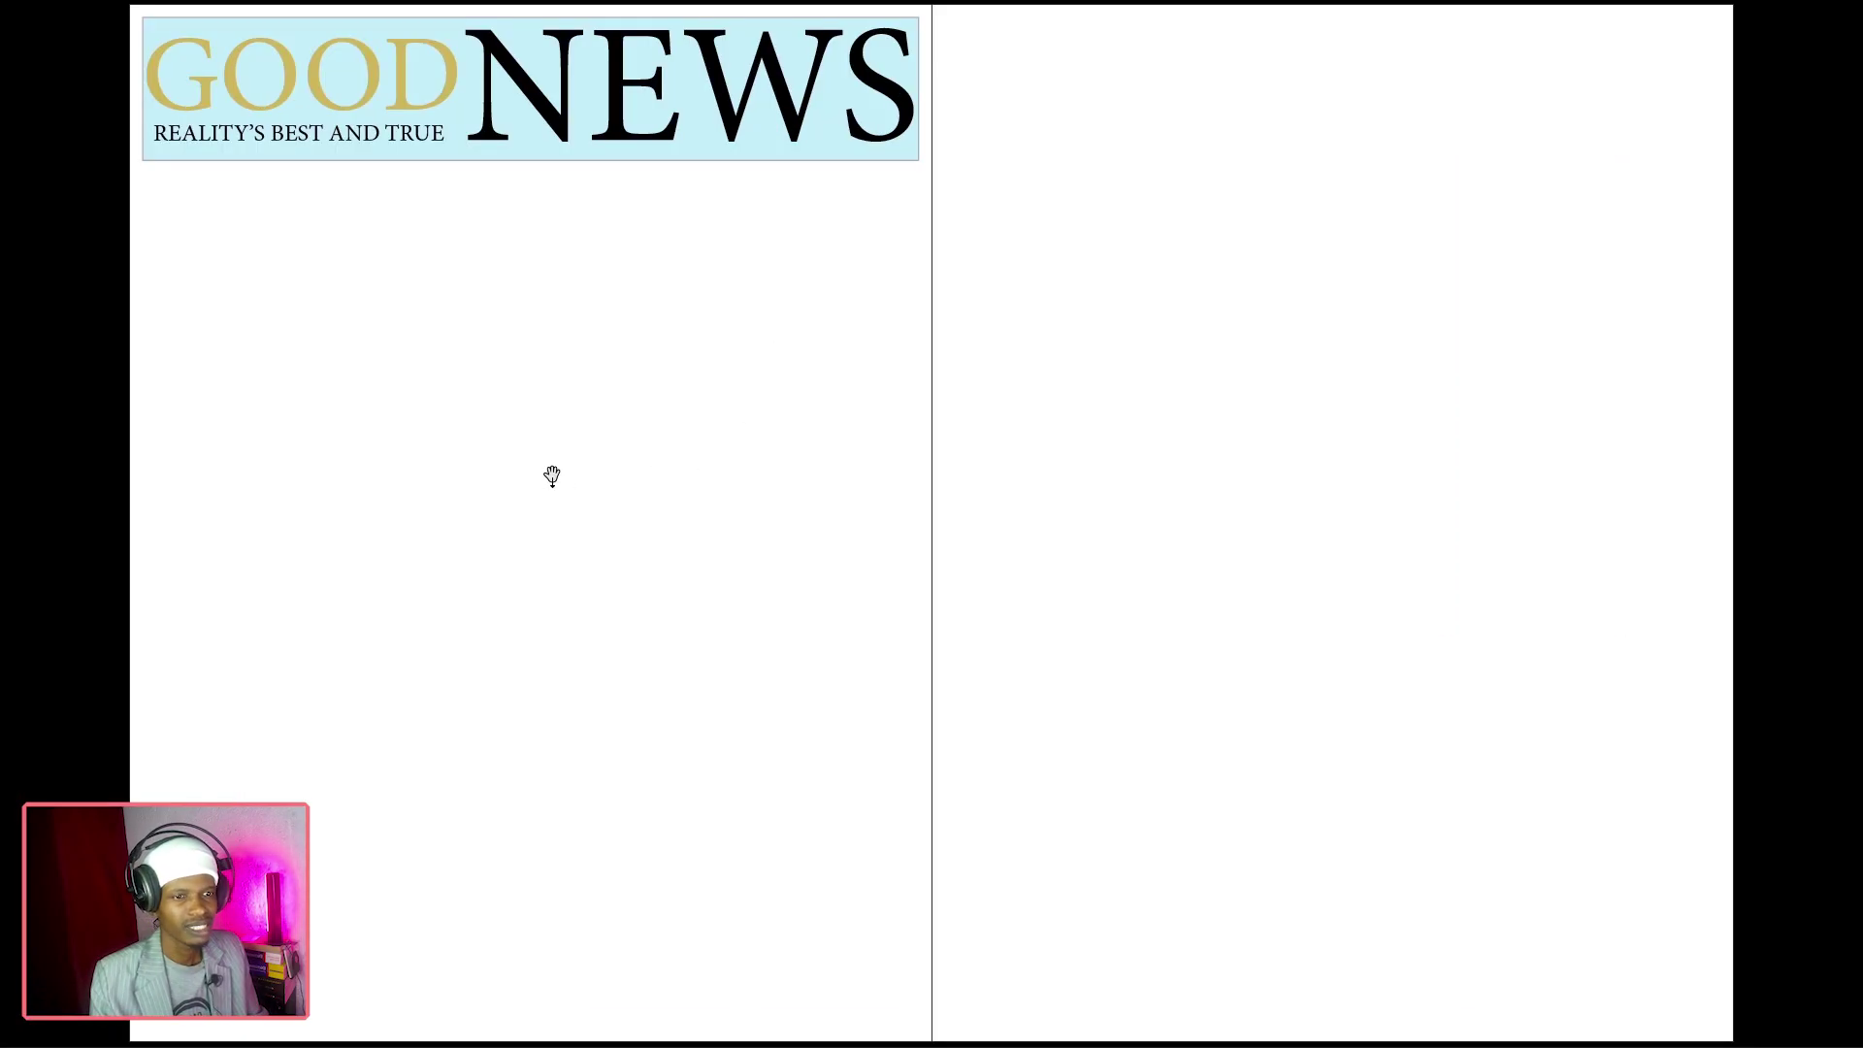
{"action": "key", "text": "Escape"}
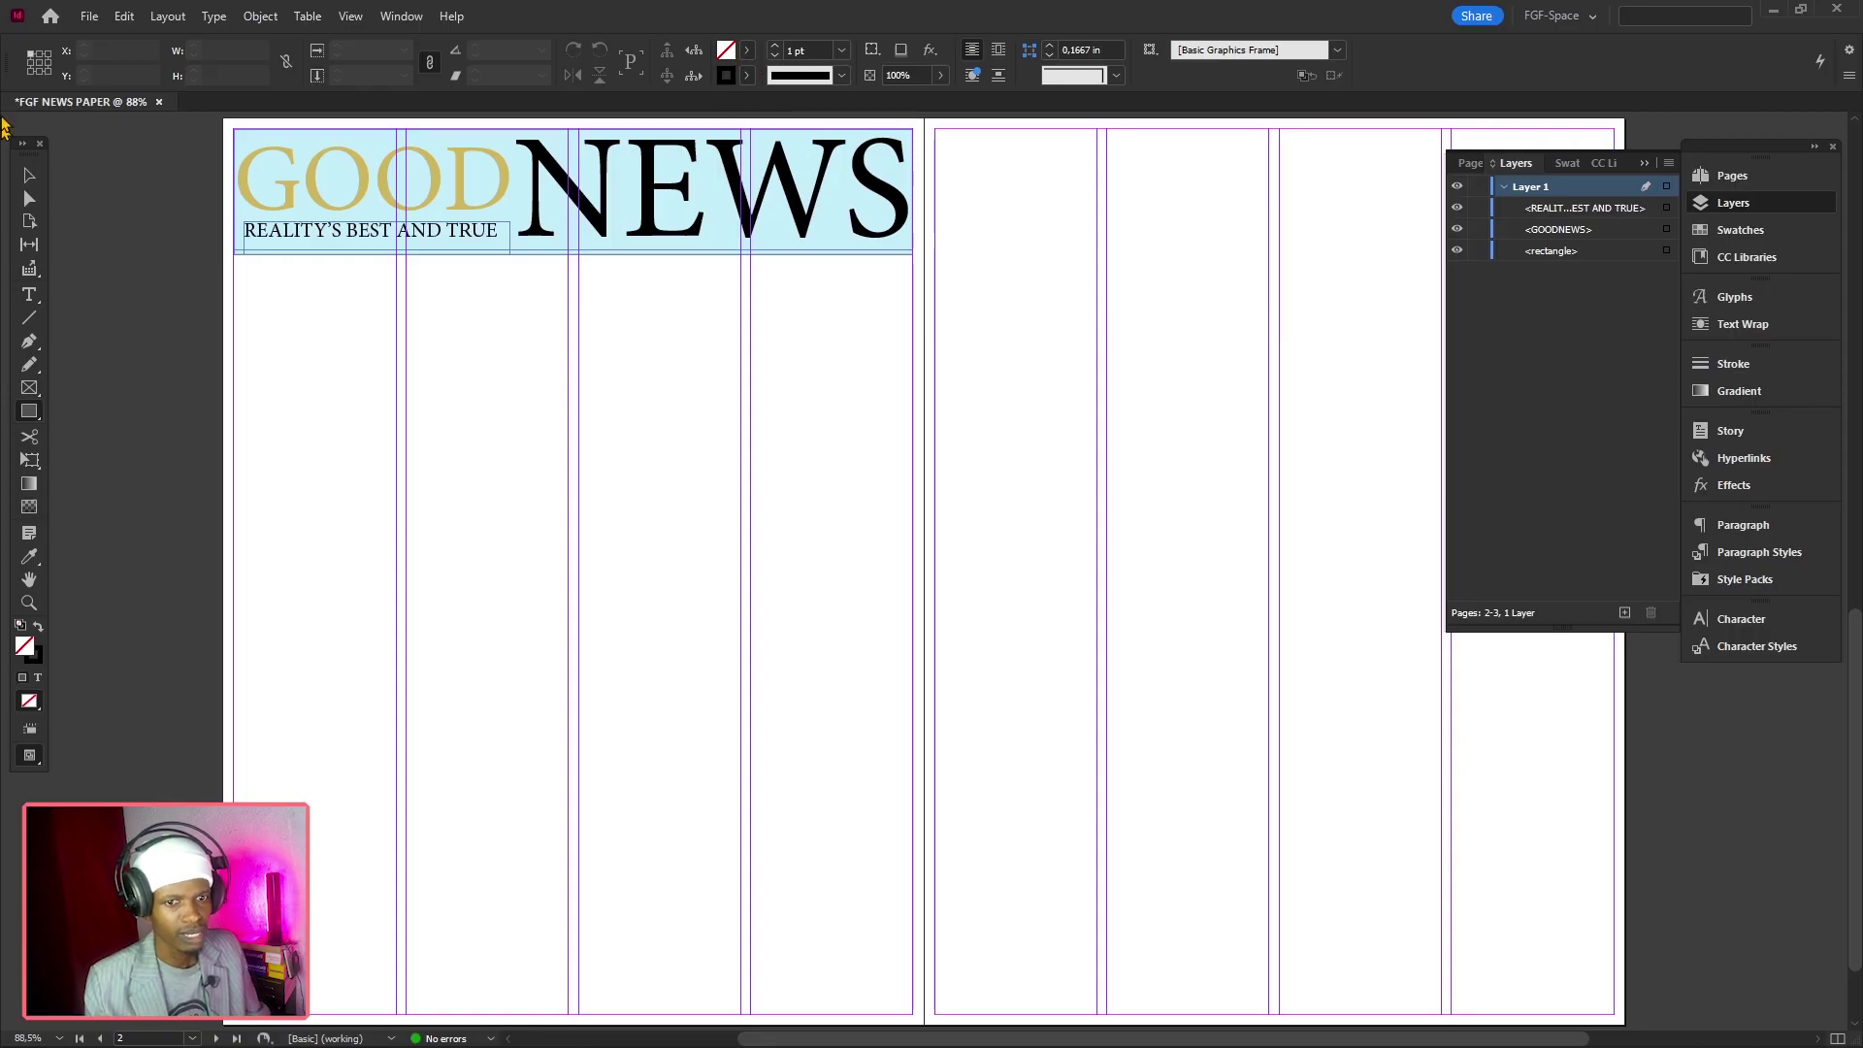
{"action": "left_click", "coordinate": [1556, 250]}
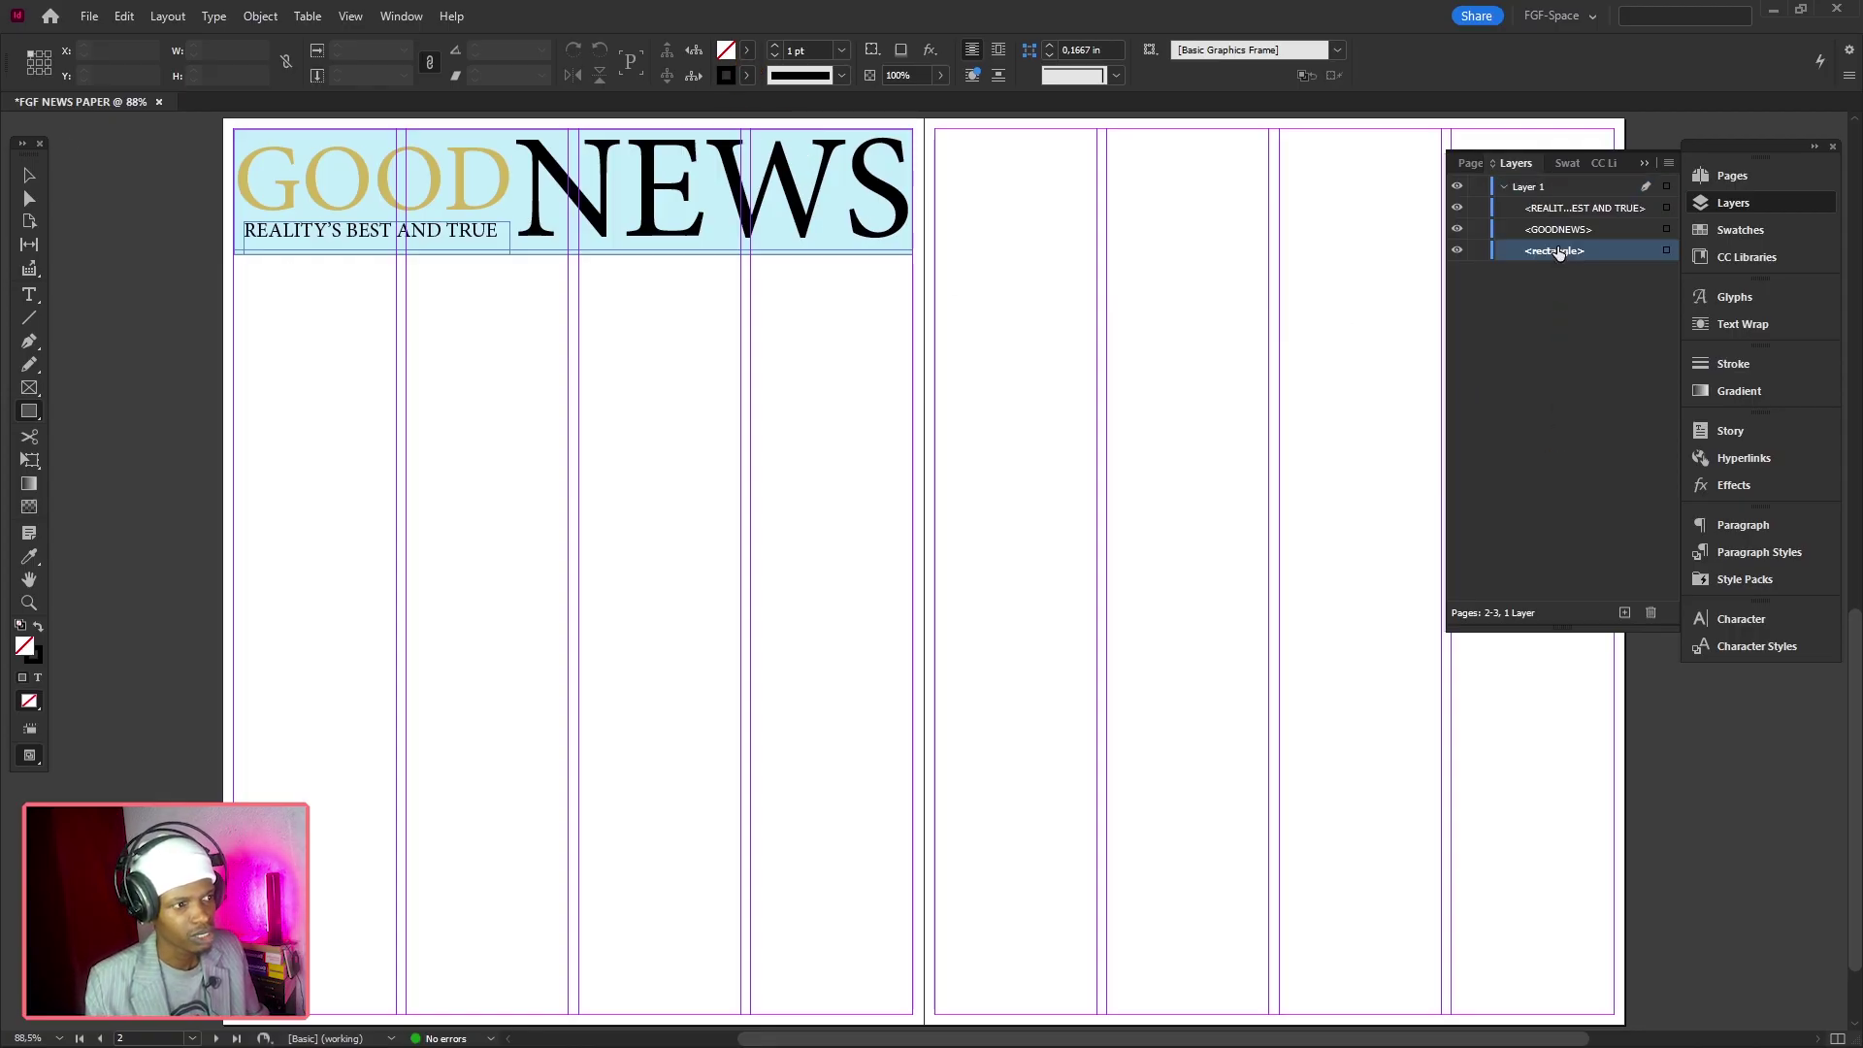
{"action": "left_click", "coordinate": [1668, 251]}
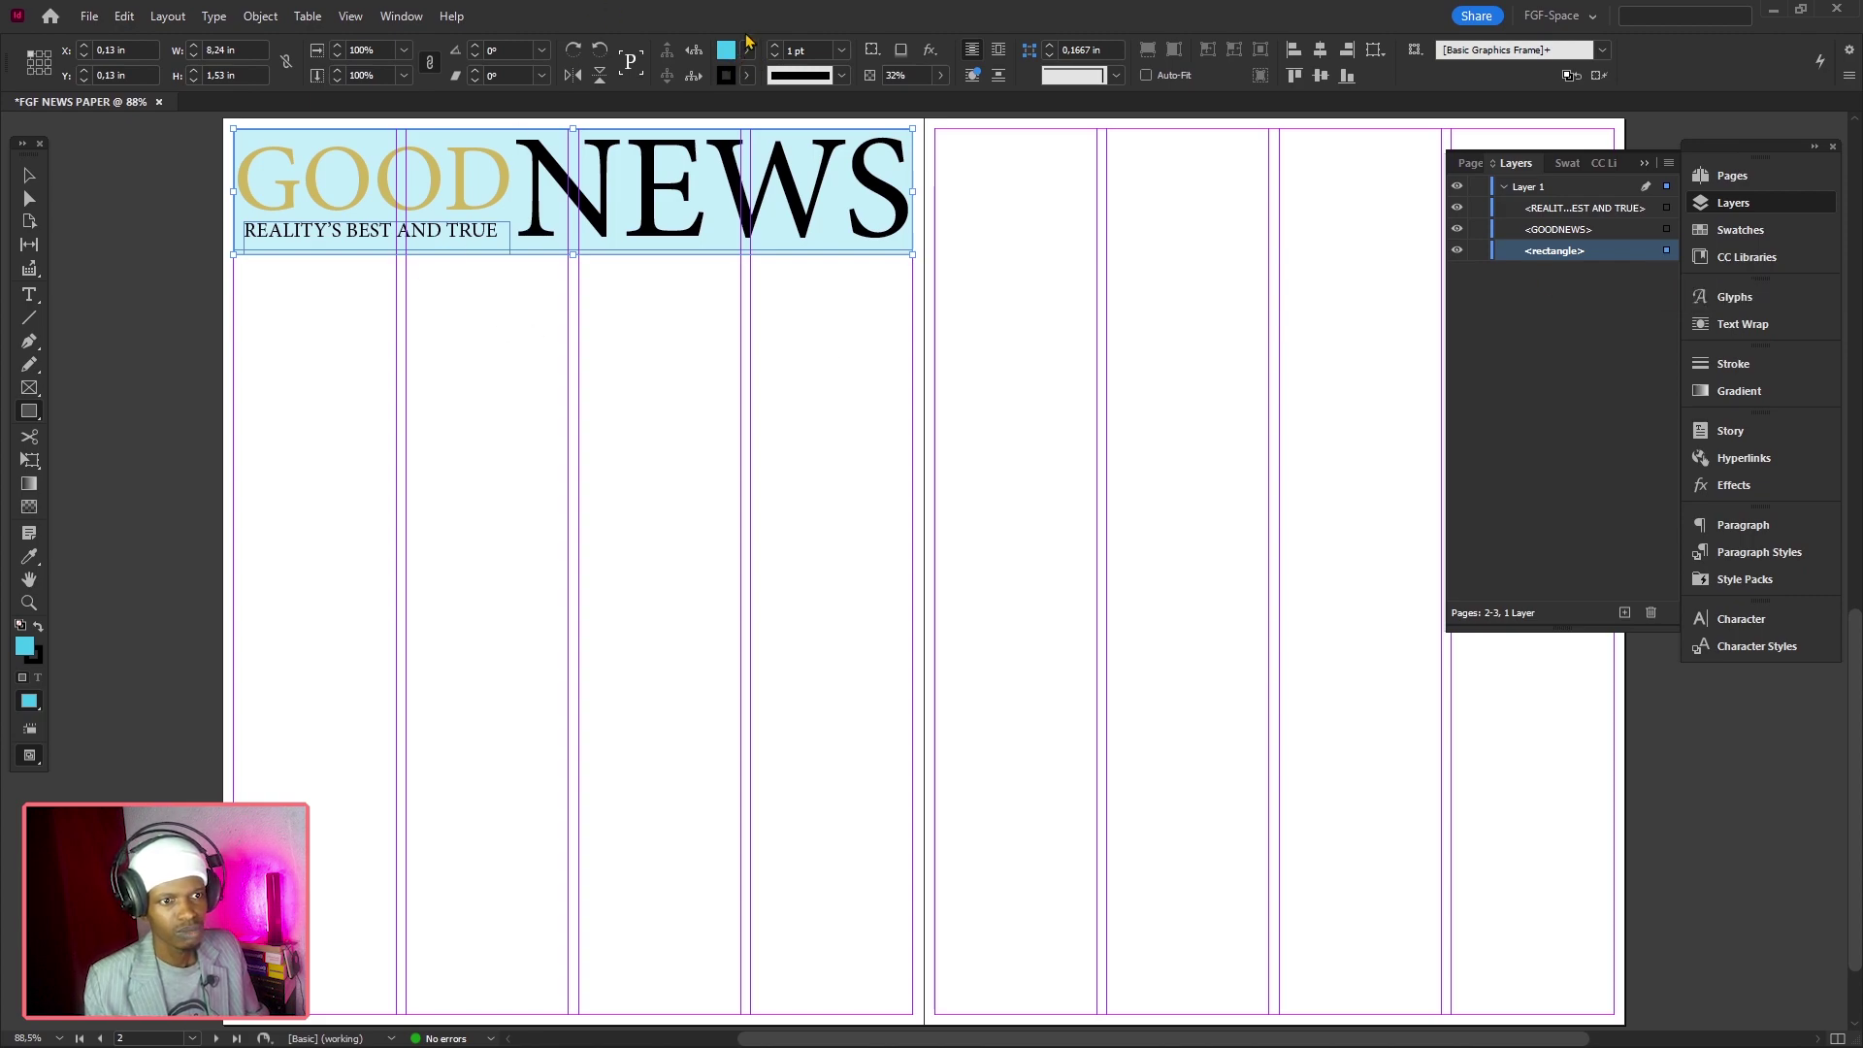
{"action": "left_click", "coordinate": [746, 49]}
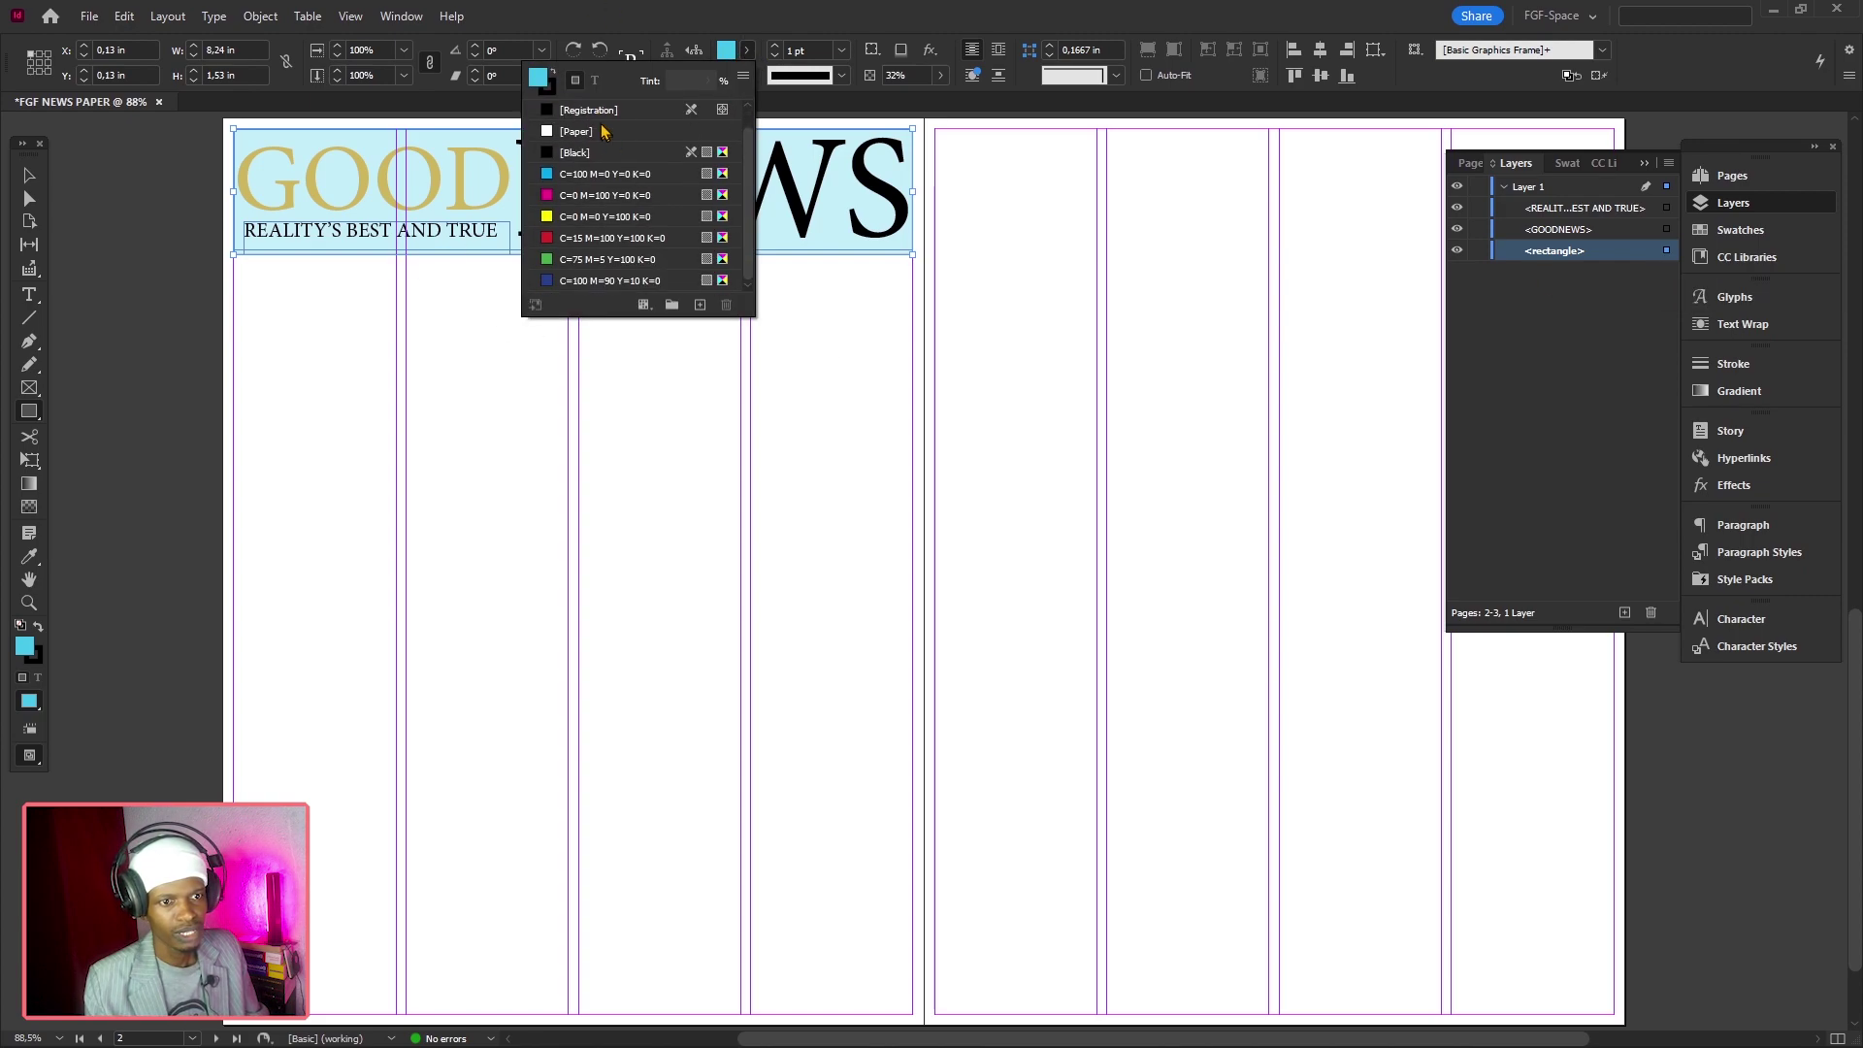
{"action": "left_click", "coordinate": [617, 110]}
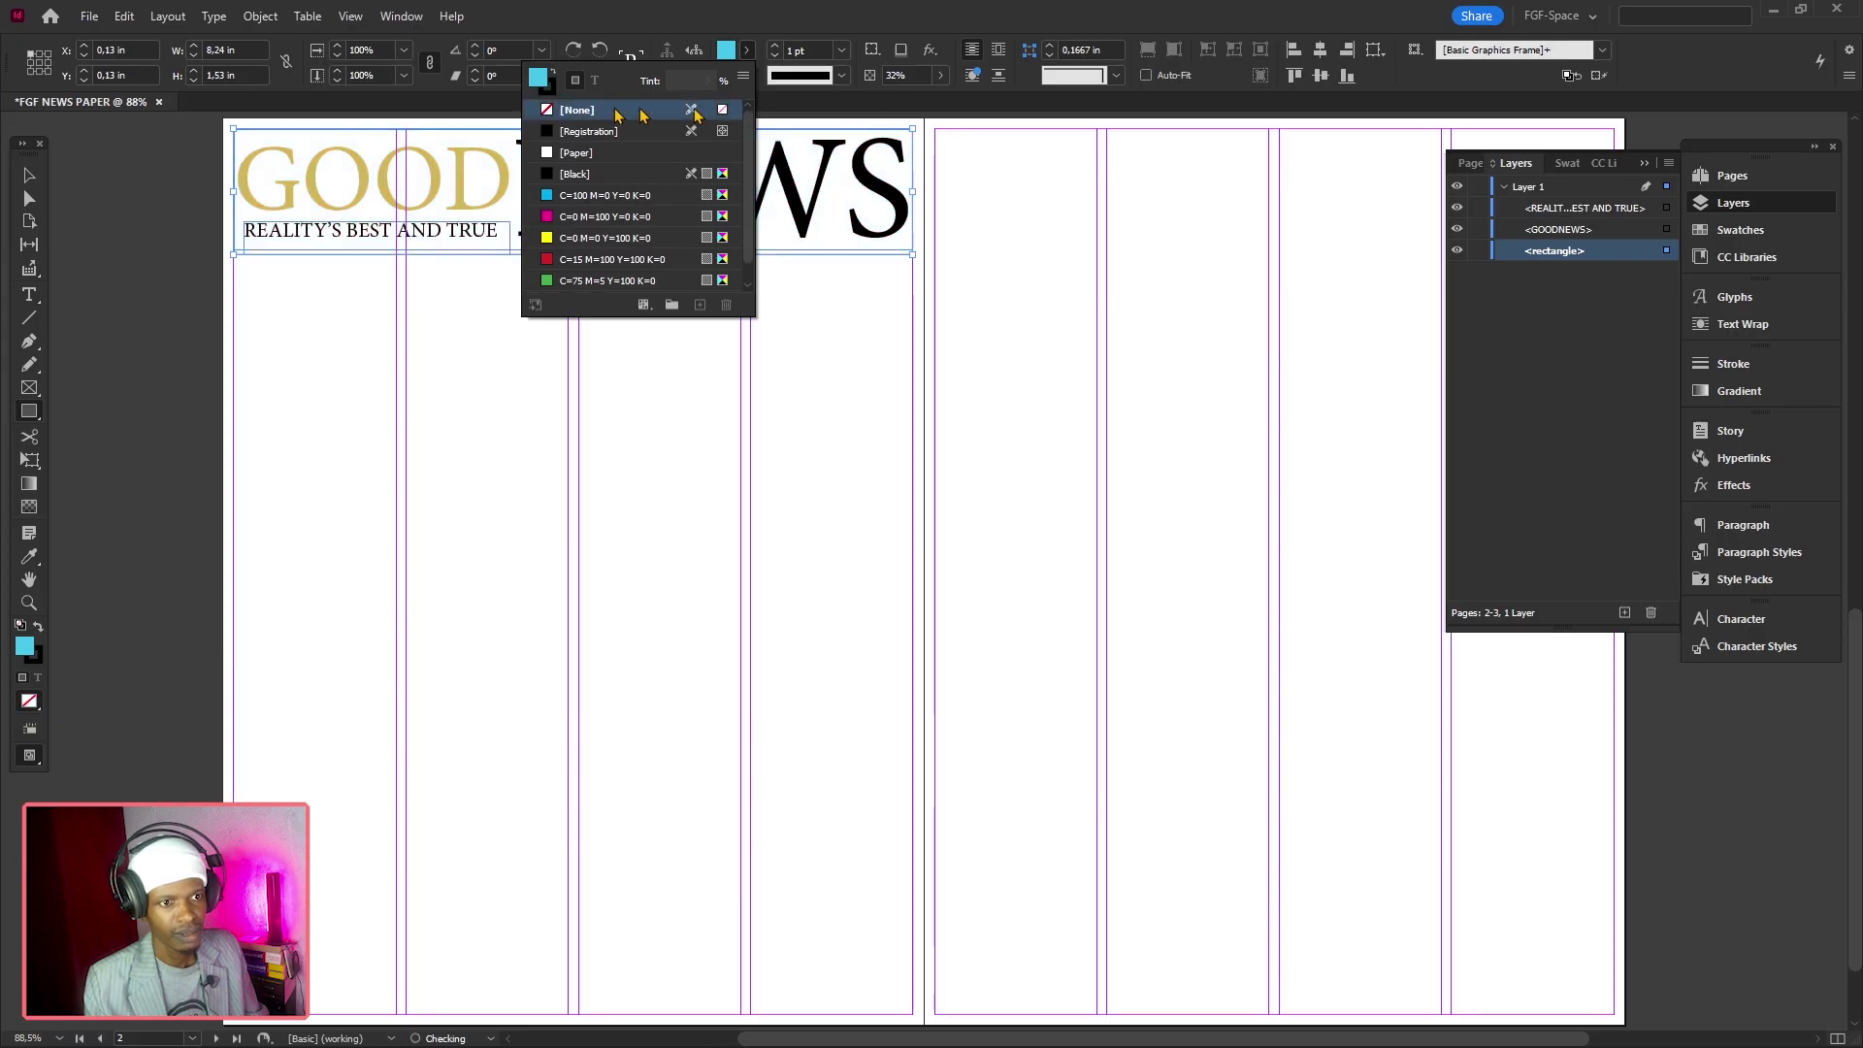
Give the masthead rectangle a multi-line stroke type with a 3 pt weight and check it in presentation mode
{"action": "left_click", "coordinate": [841, 75]}
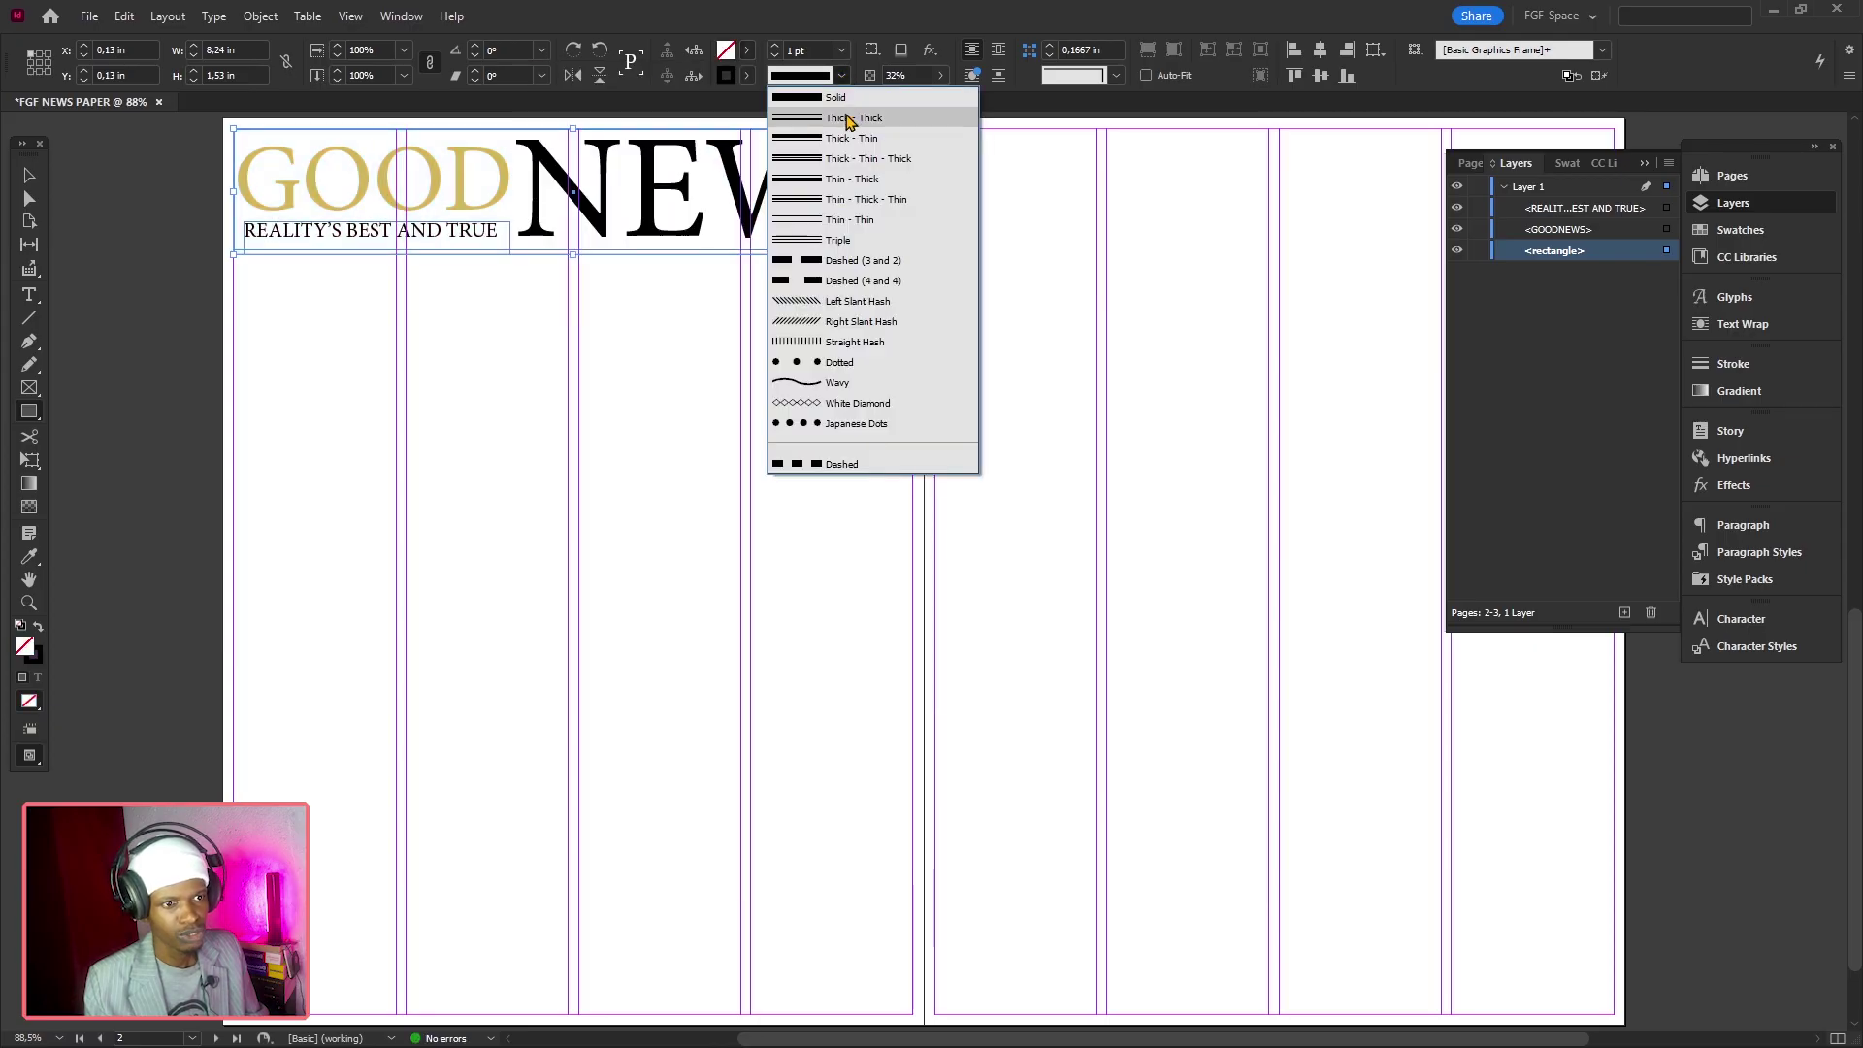
{"action": "left_click", "coordinate": [852, 167]}
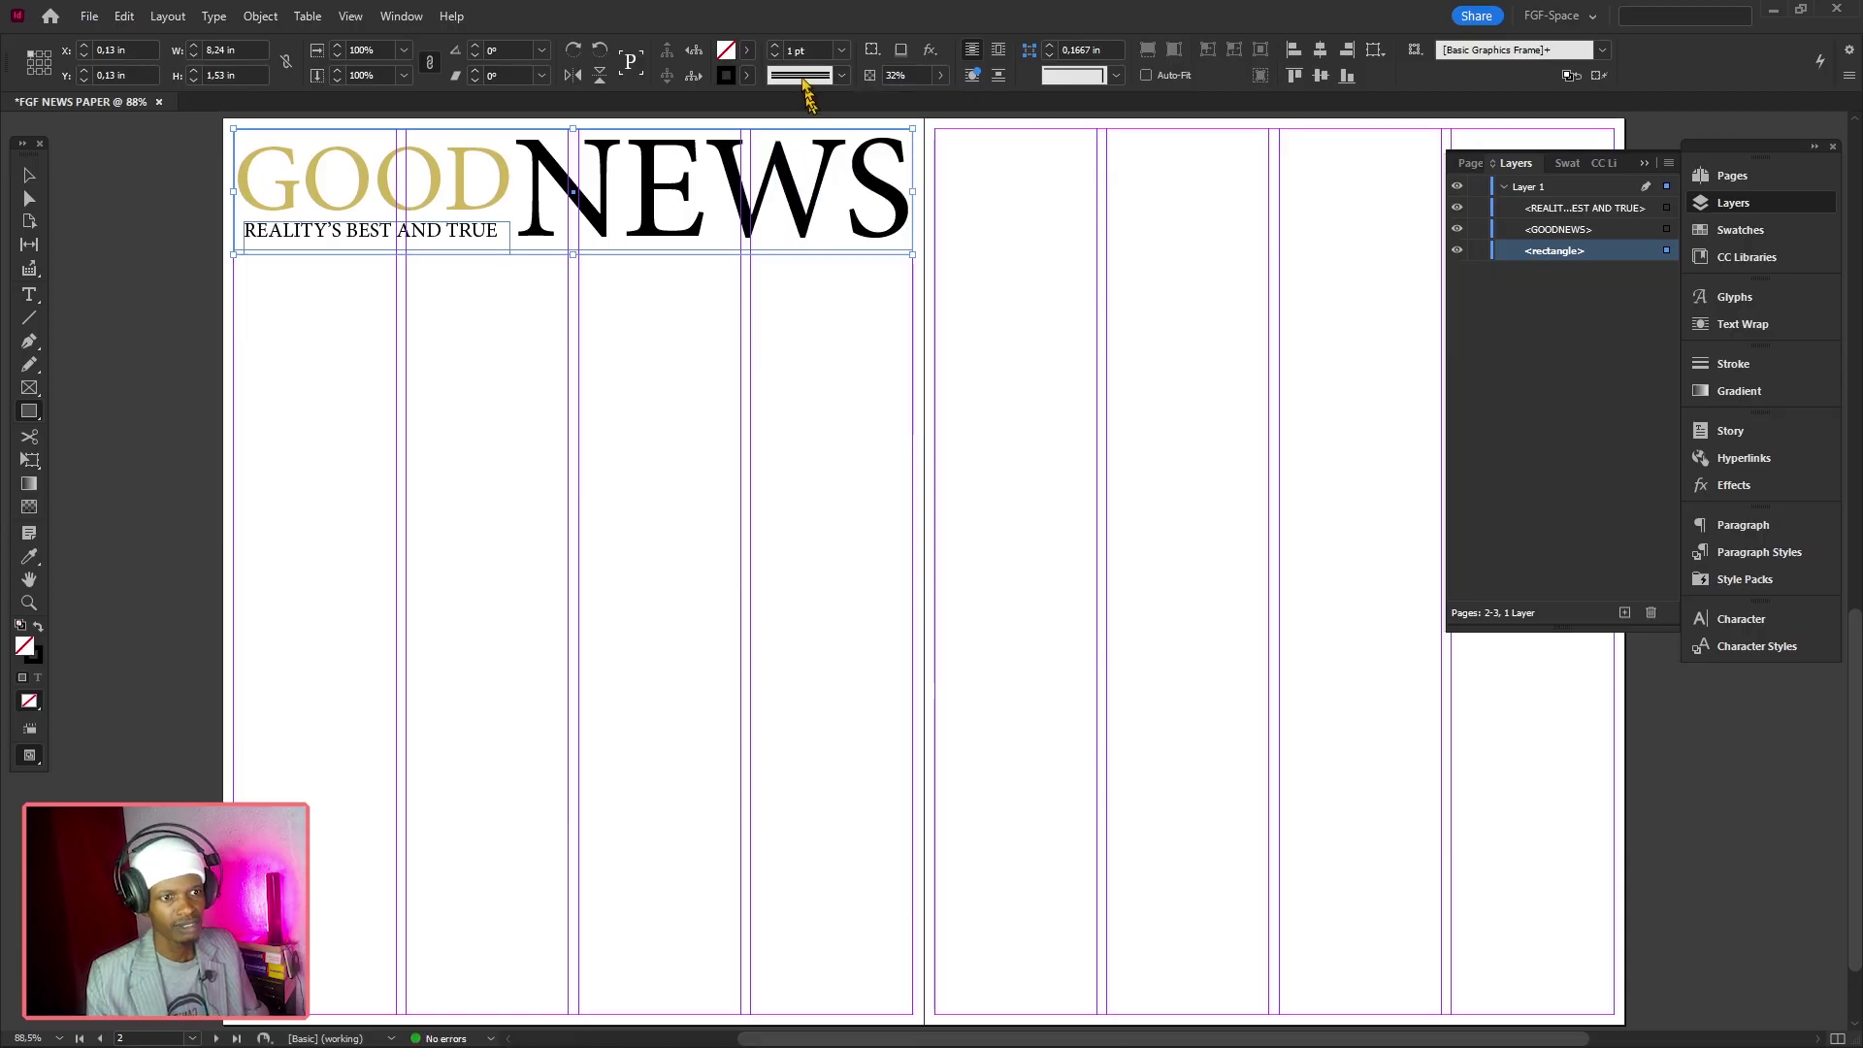
{"action": "left_click", "coordinate": [776, 46]}
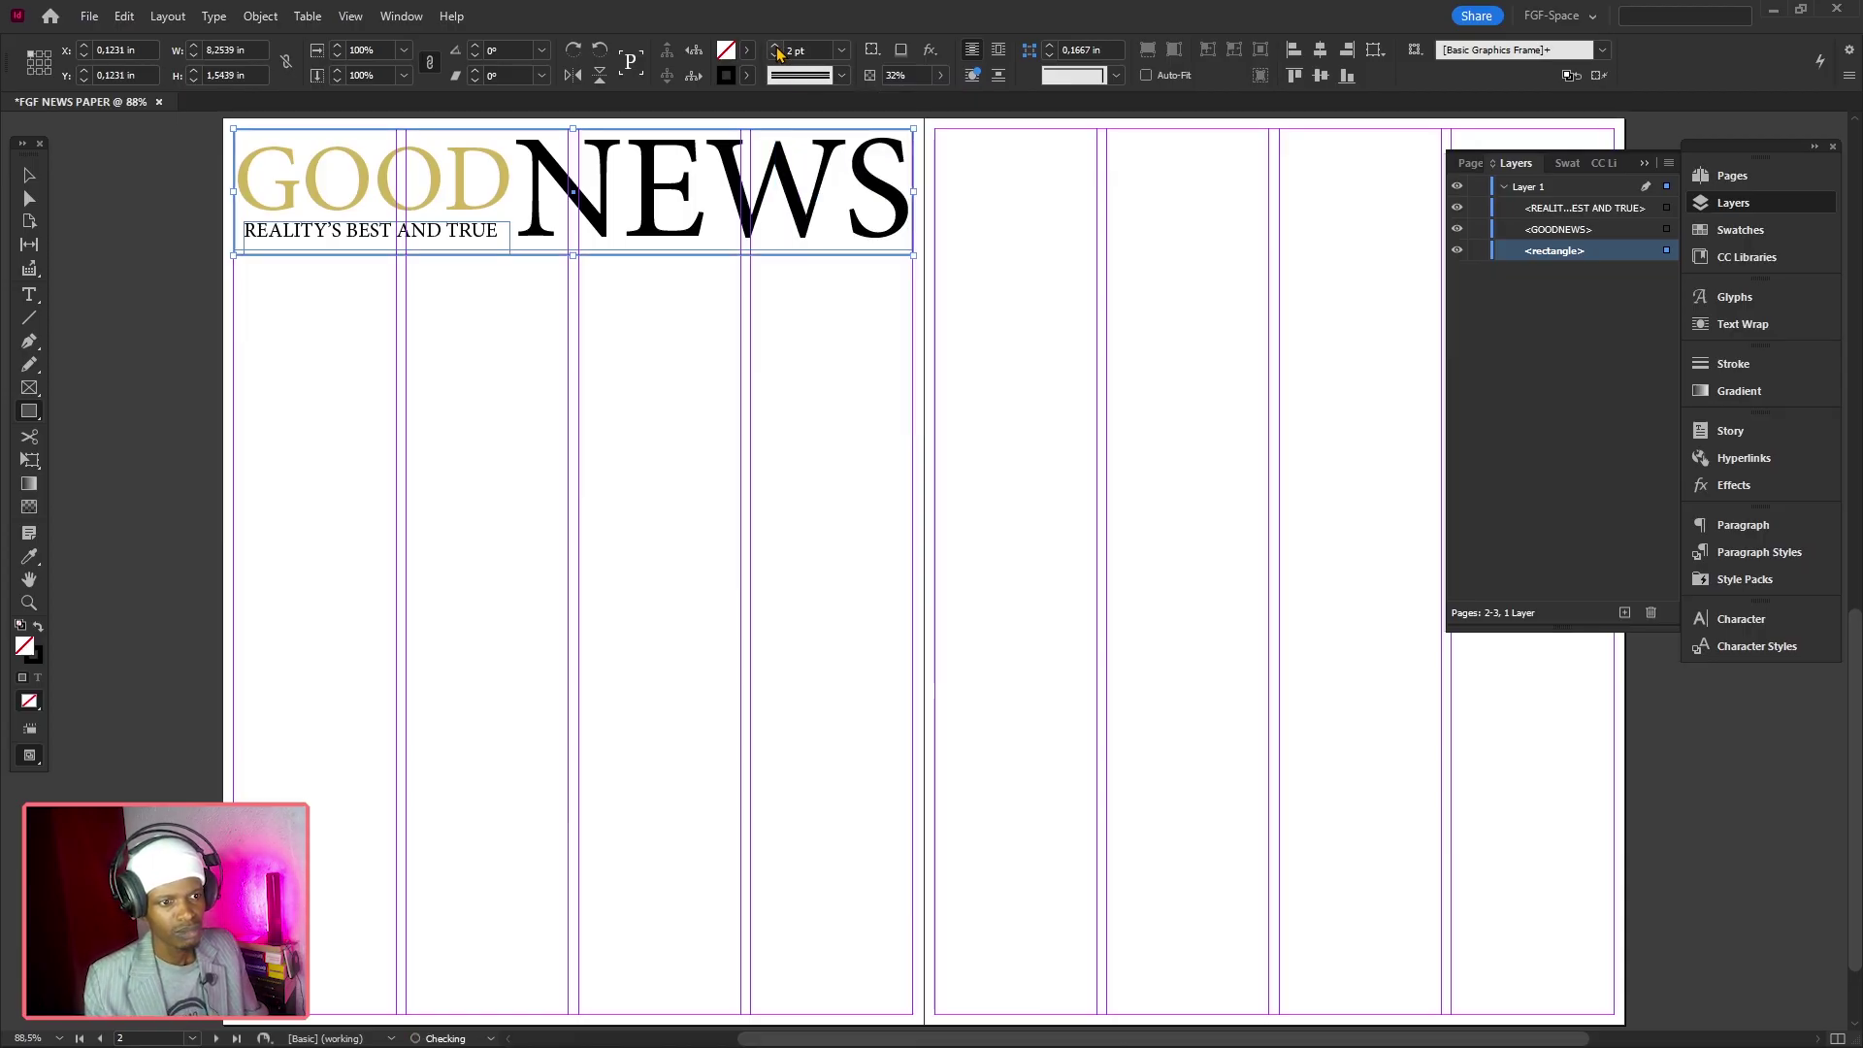
{"action": "left_click", "coordinate": [775, 46]}
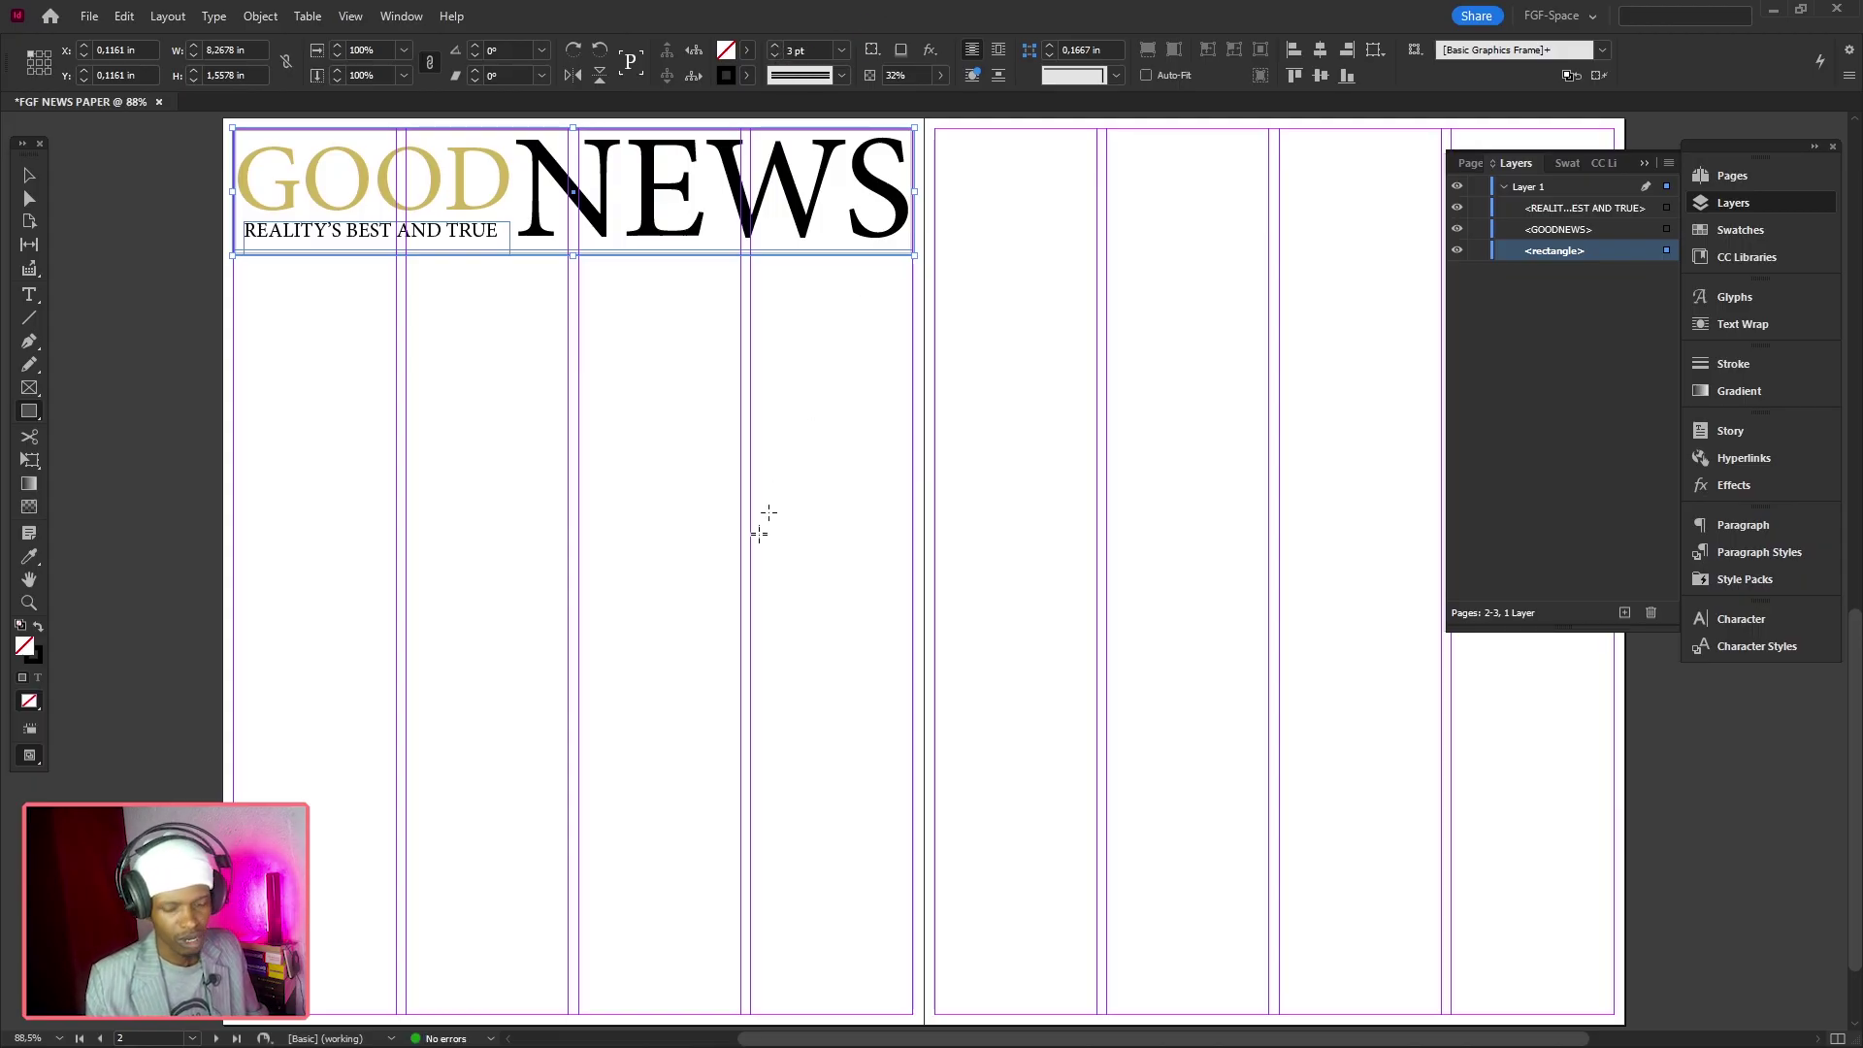
{"action": "key", "text": "shift+w"}
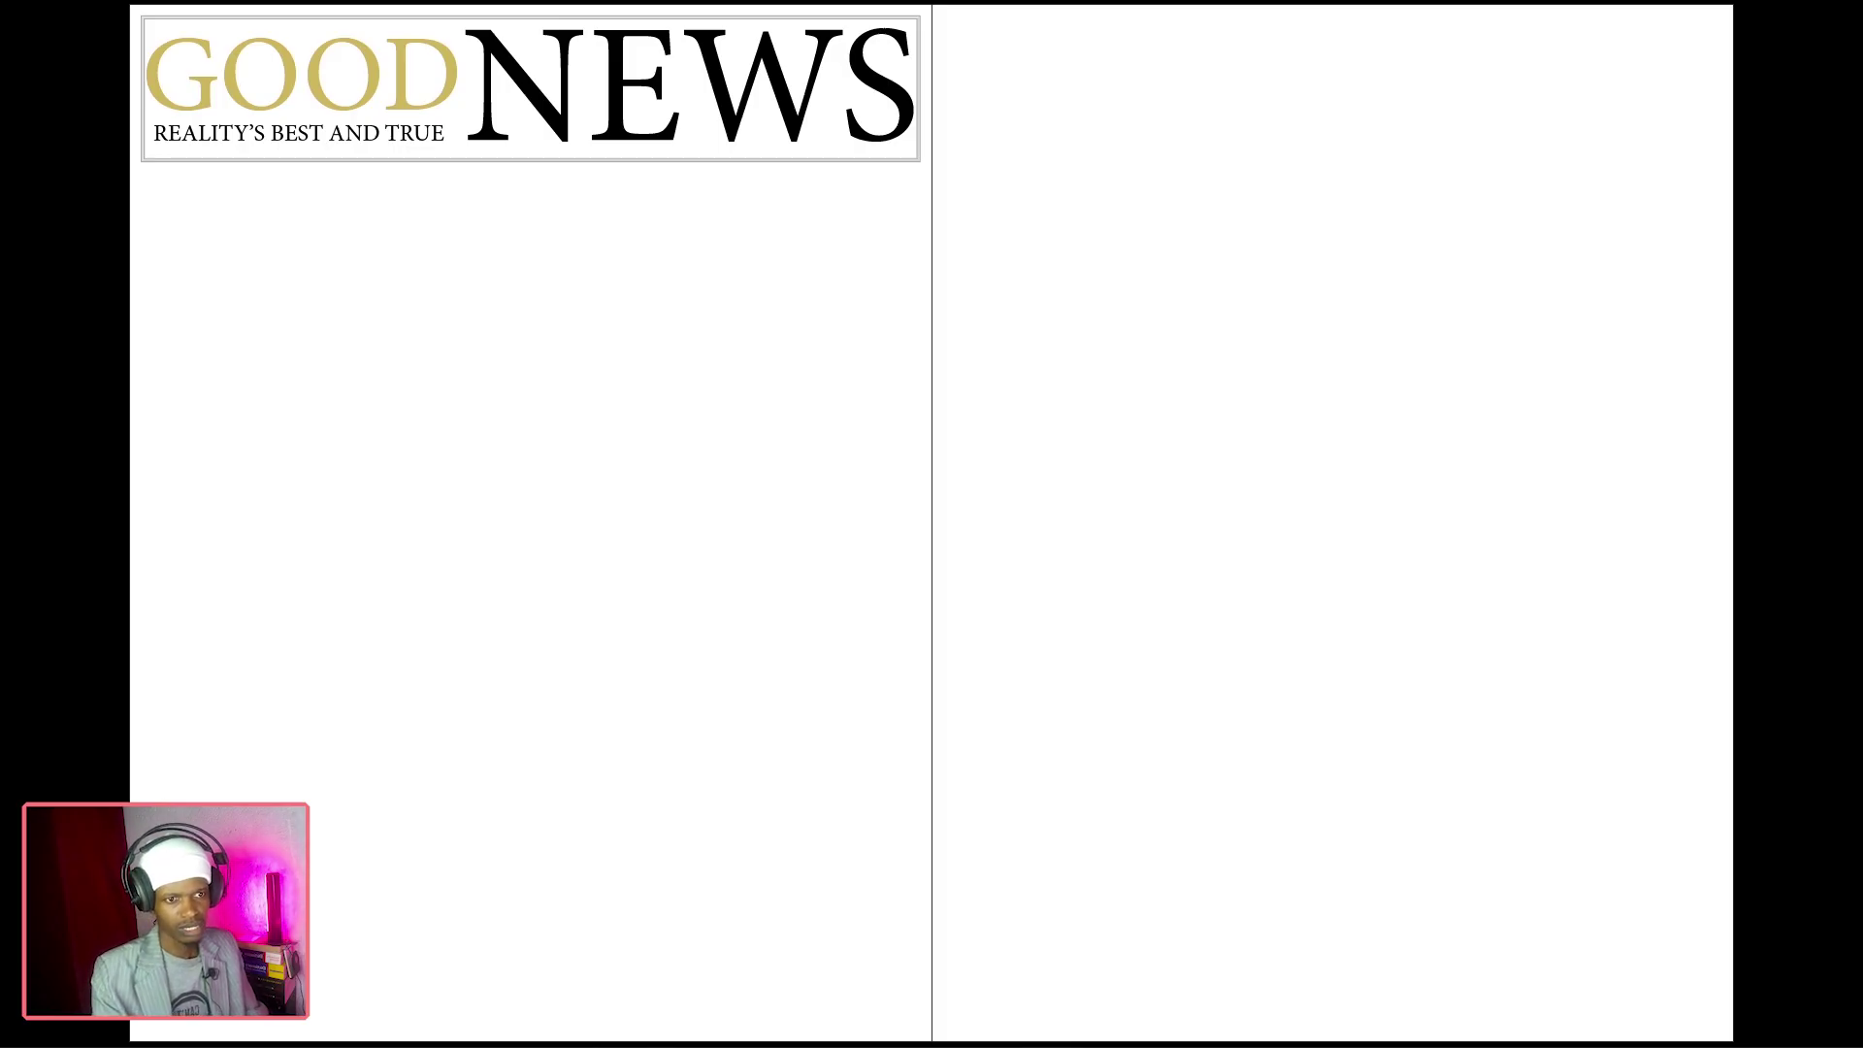
{"action": "key", "text": "Escape"}
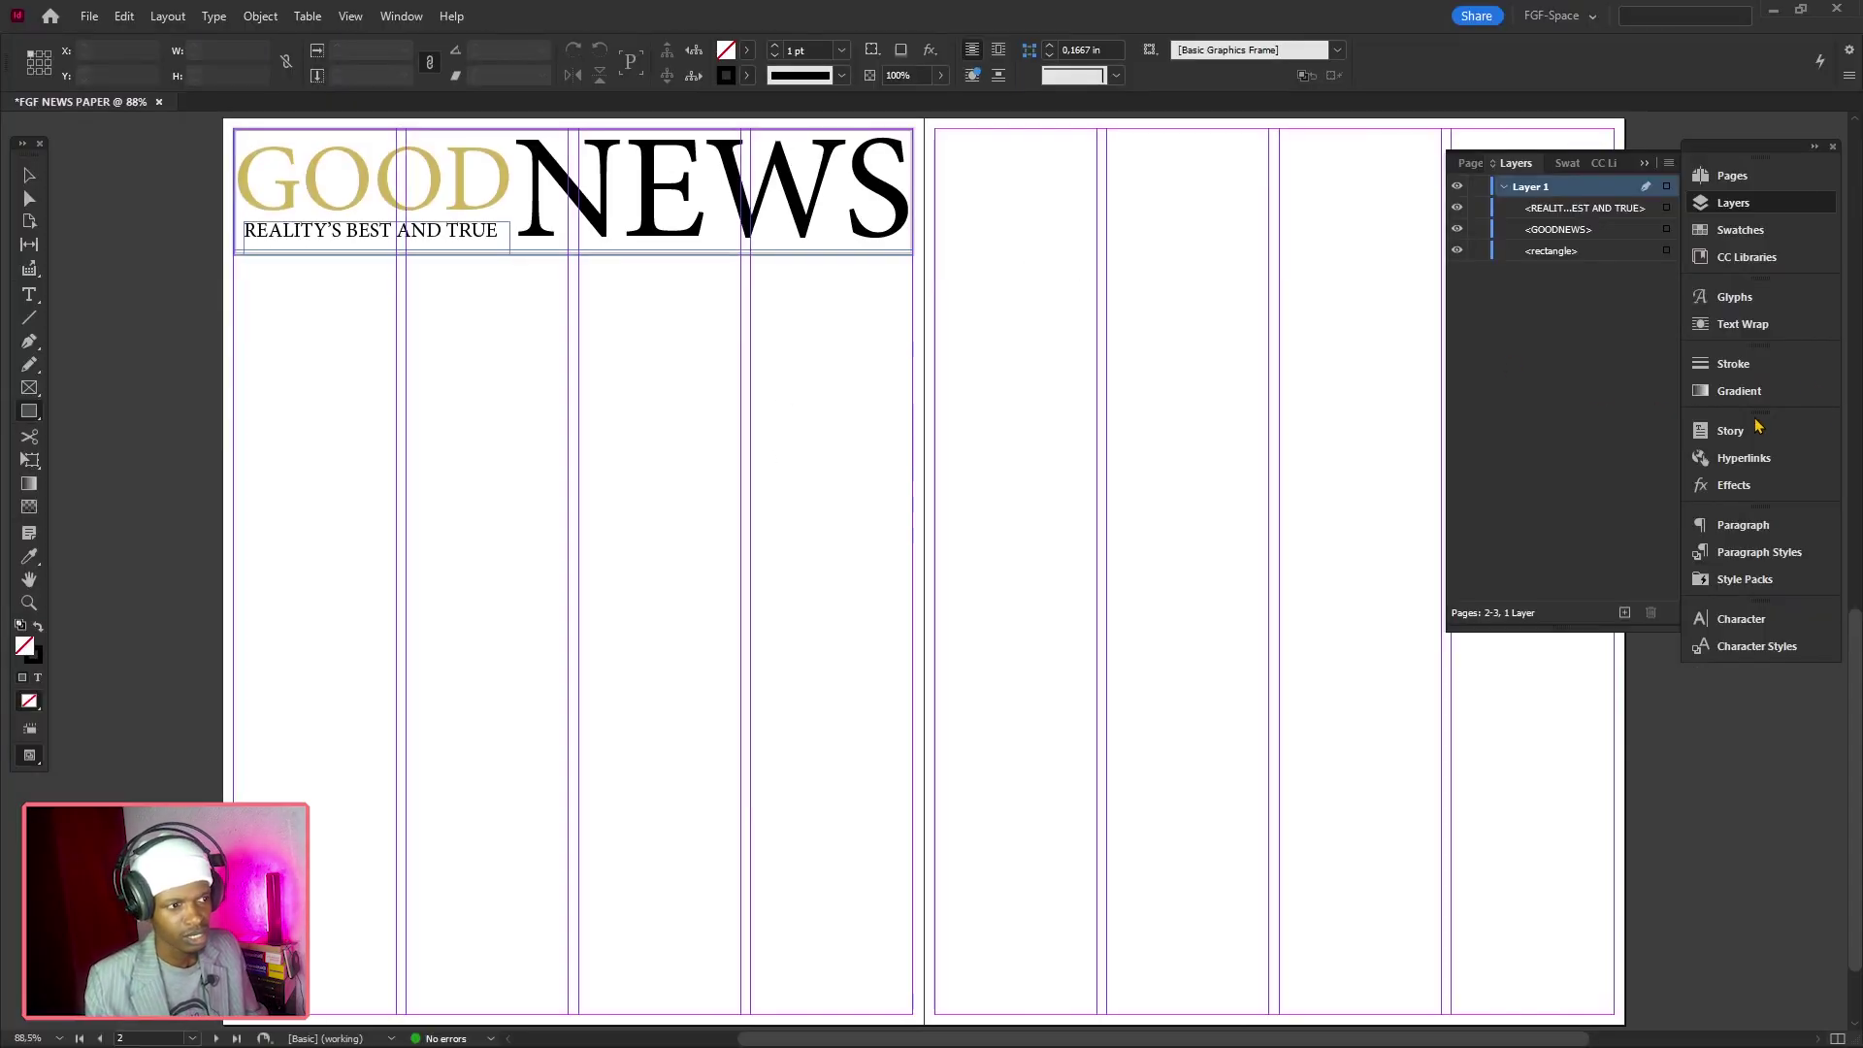
Hide the rectangle in Layer 1 and check the masthead without its border in presentation mode
{"action": "left_click", "coordinate": [1457, 250]}
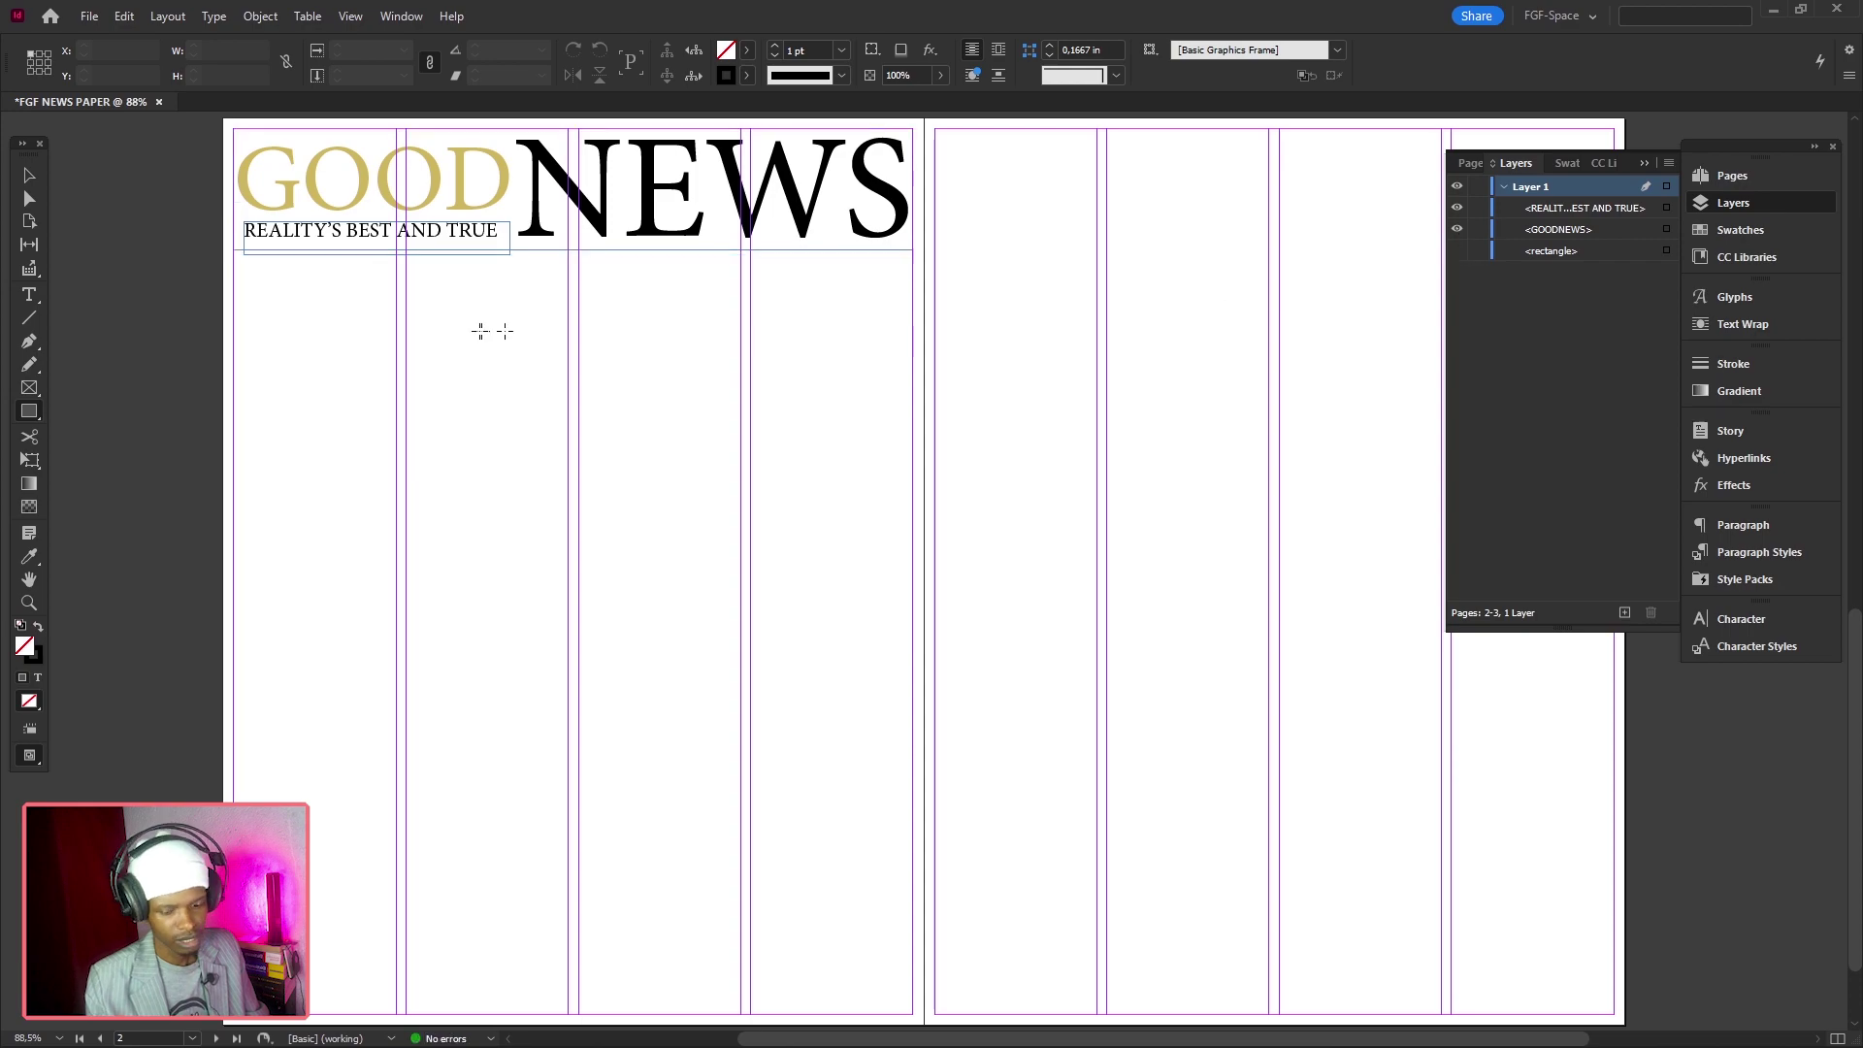
{"action": "key", "text": "shift+w"}
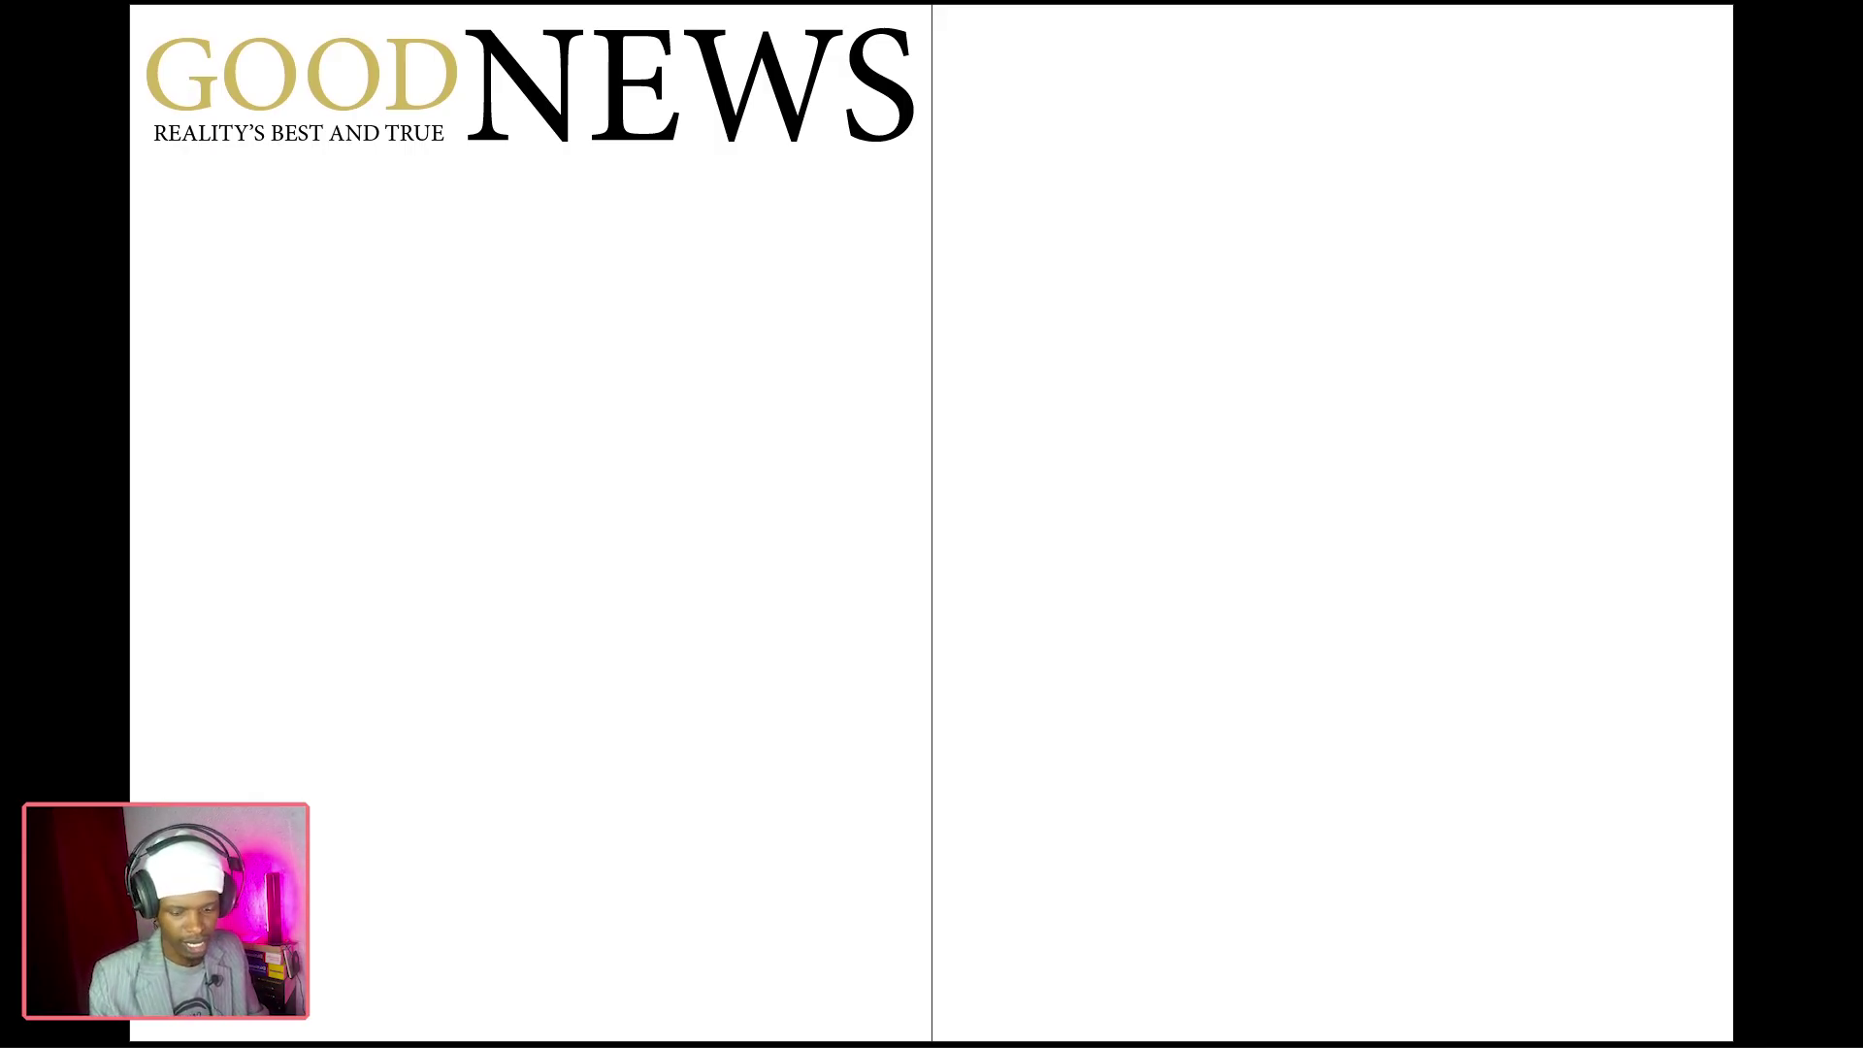
{"action": "key", "text": "Escape"}
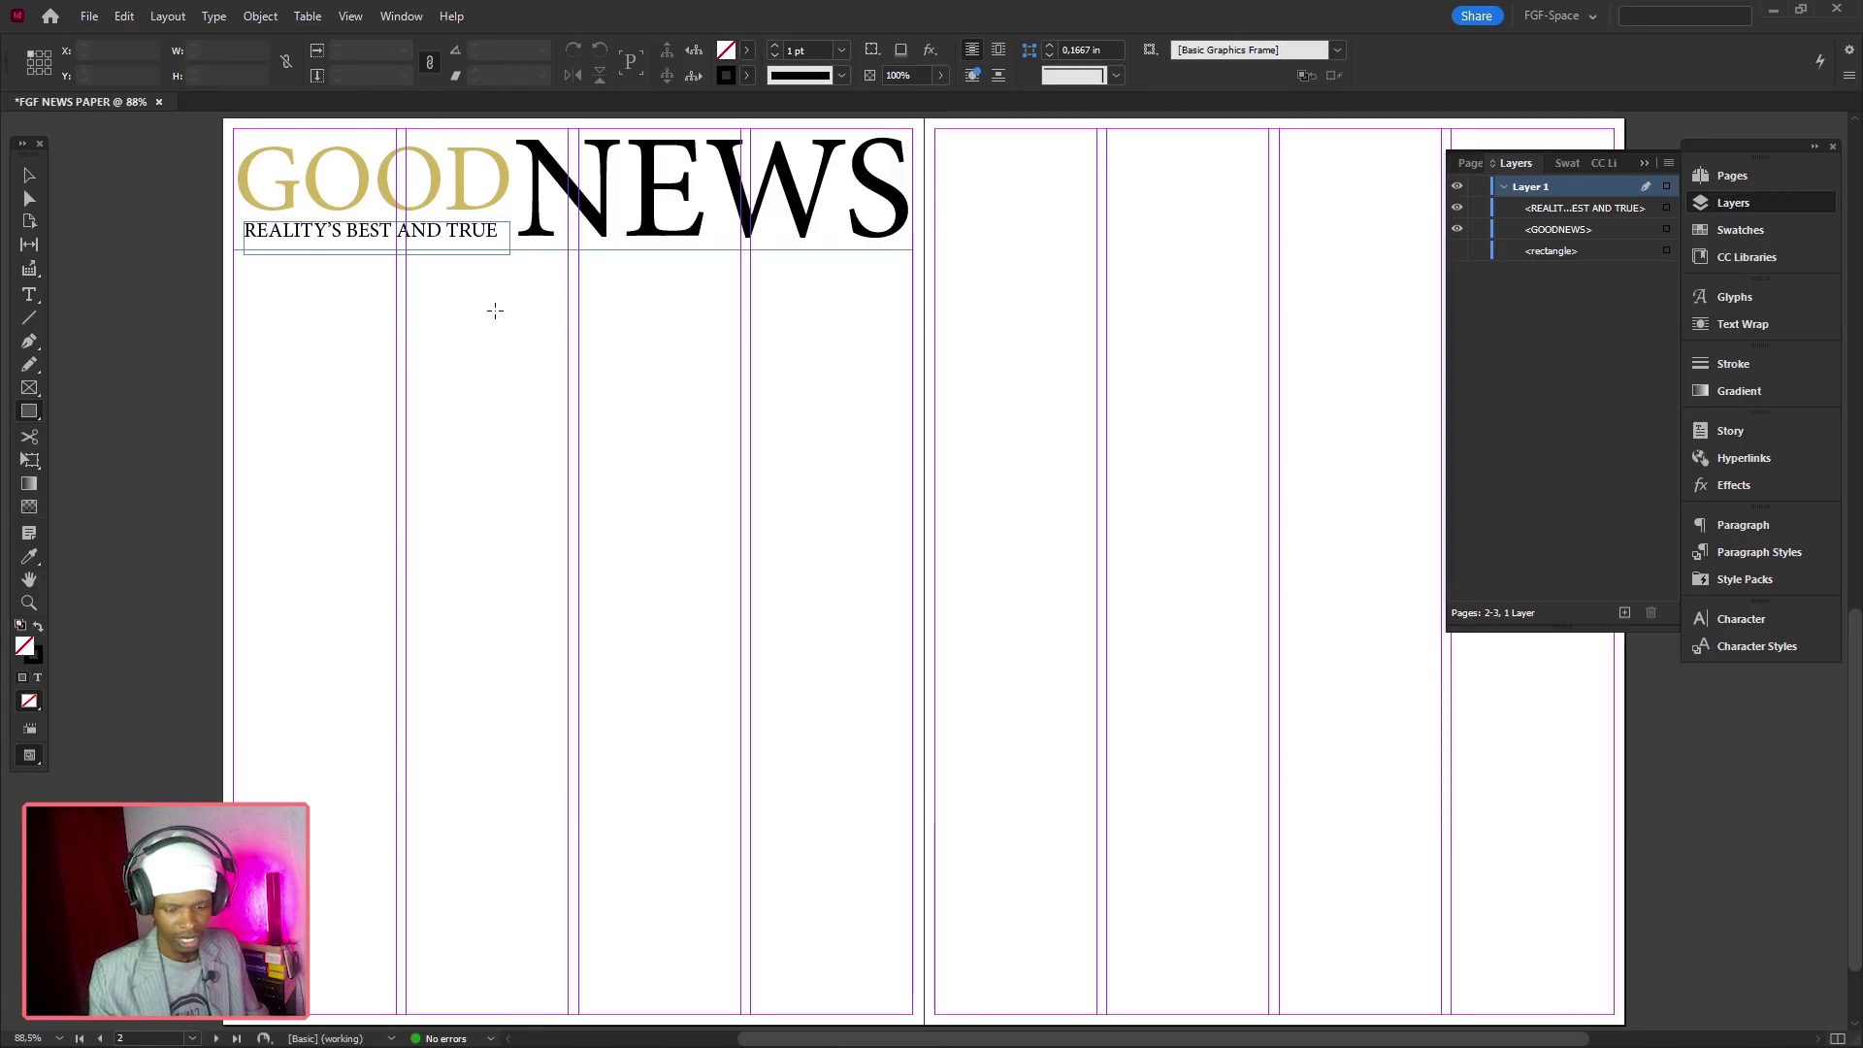
{"action": "left_click", "coordinate": [401, 16]}
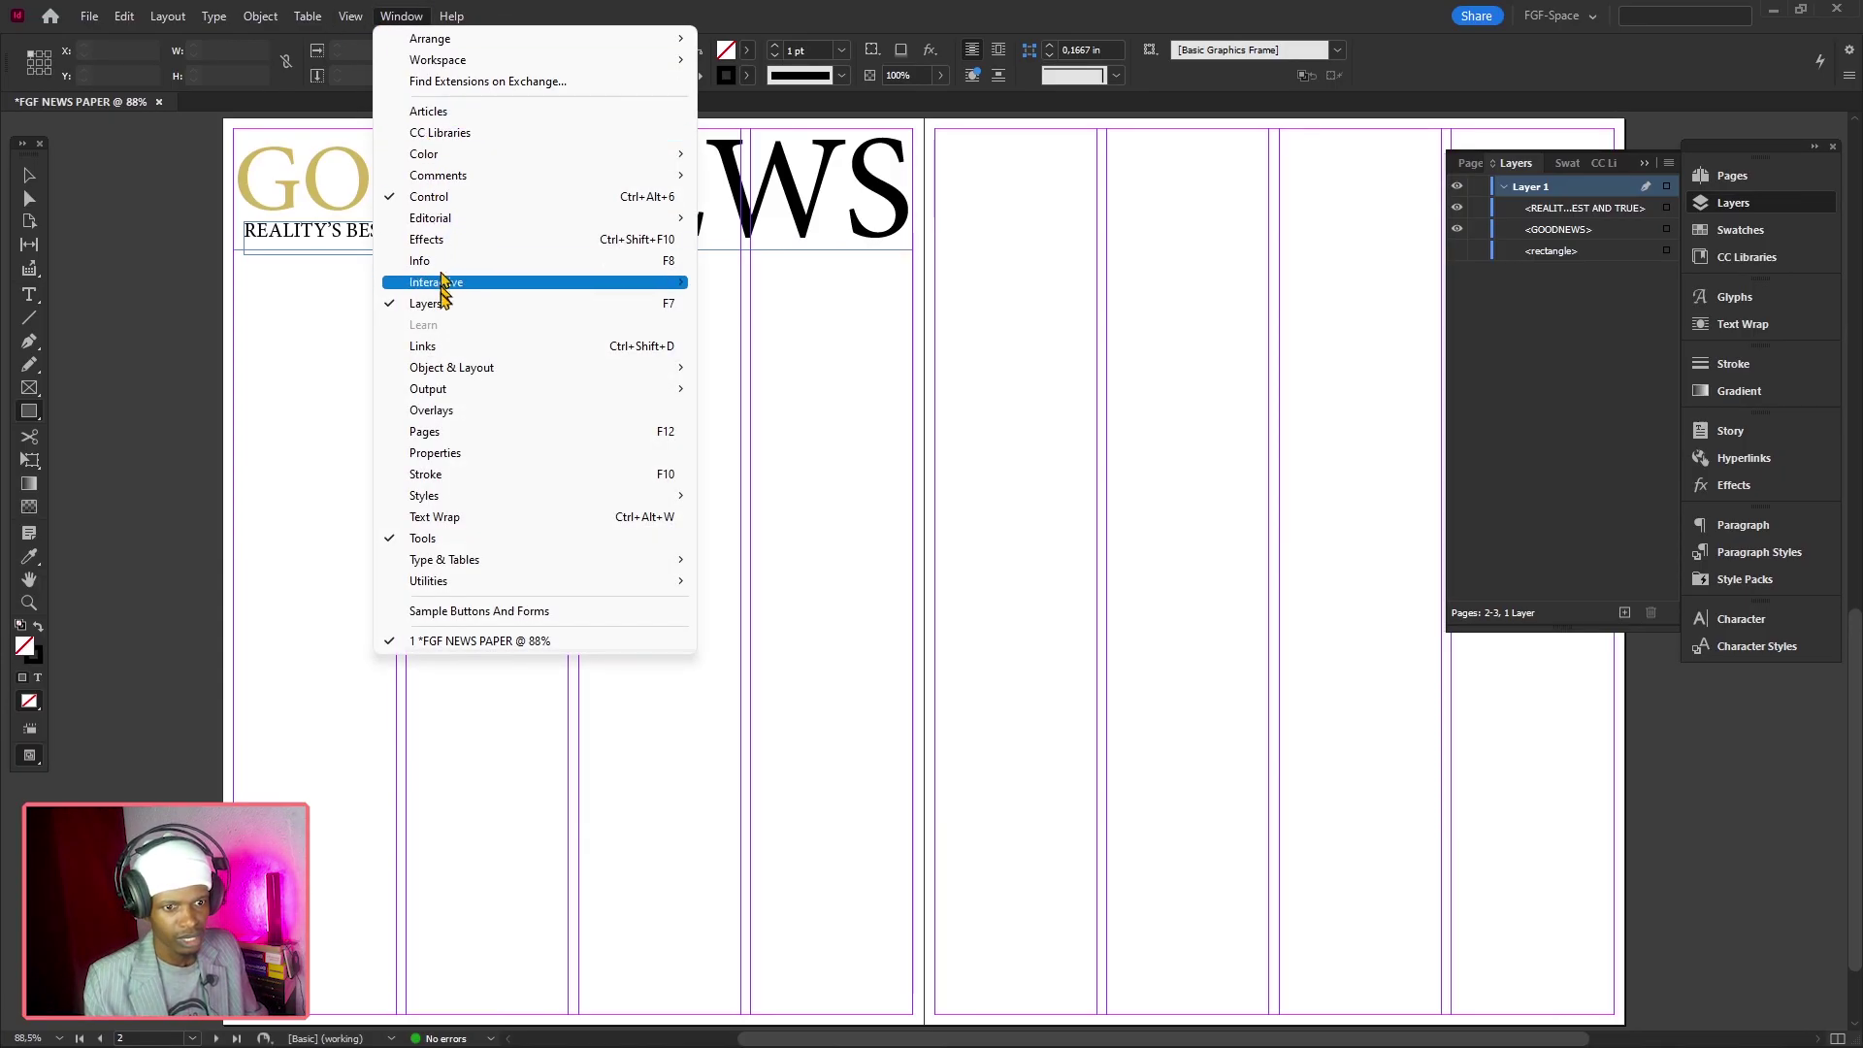
{"action": "mouse_move", "coordinate": [361, 14]}
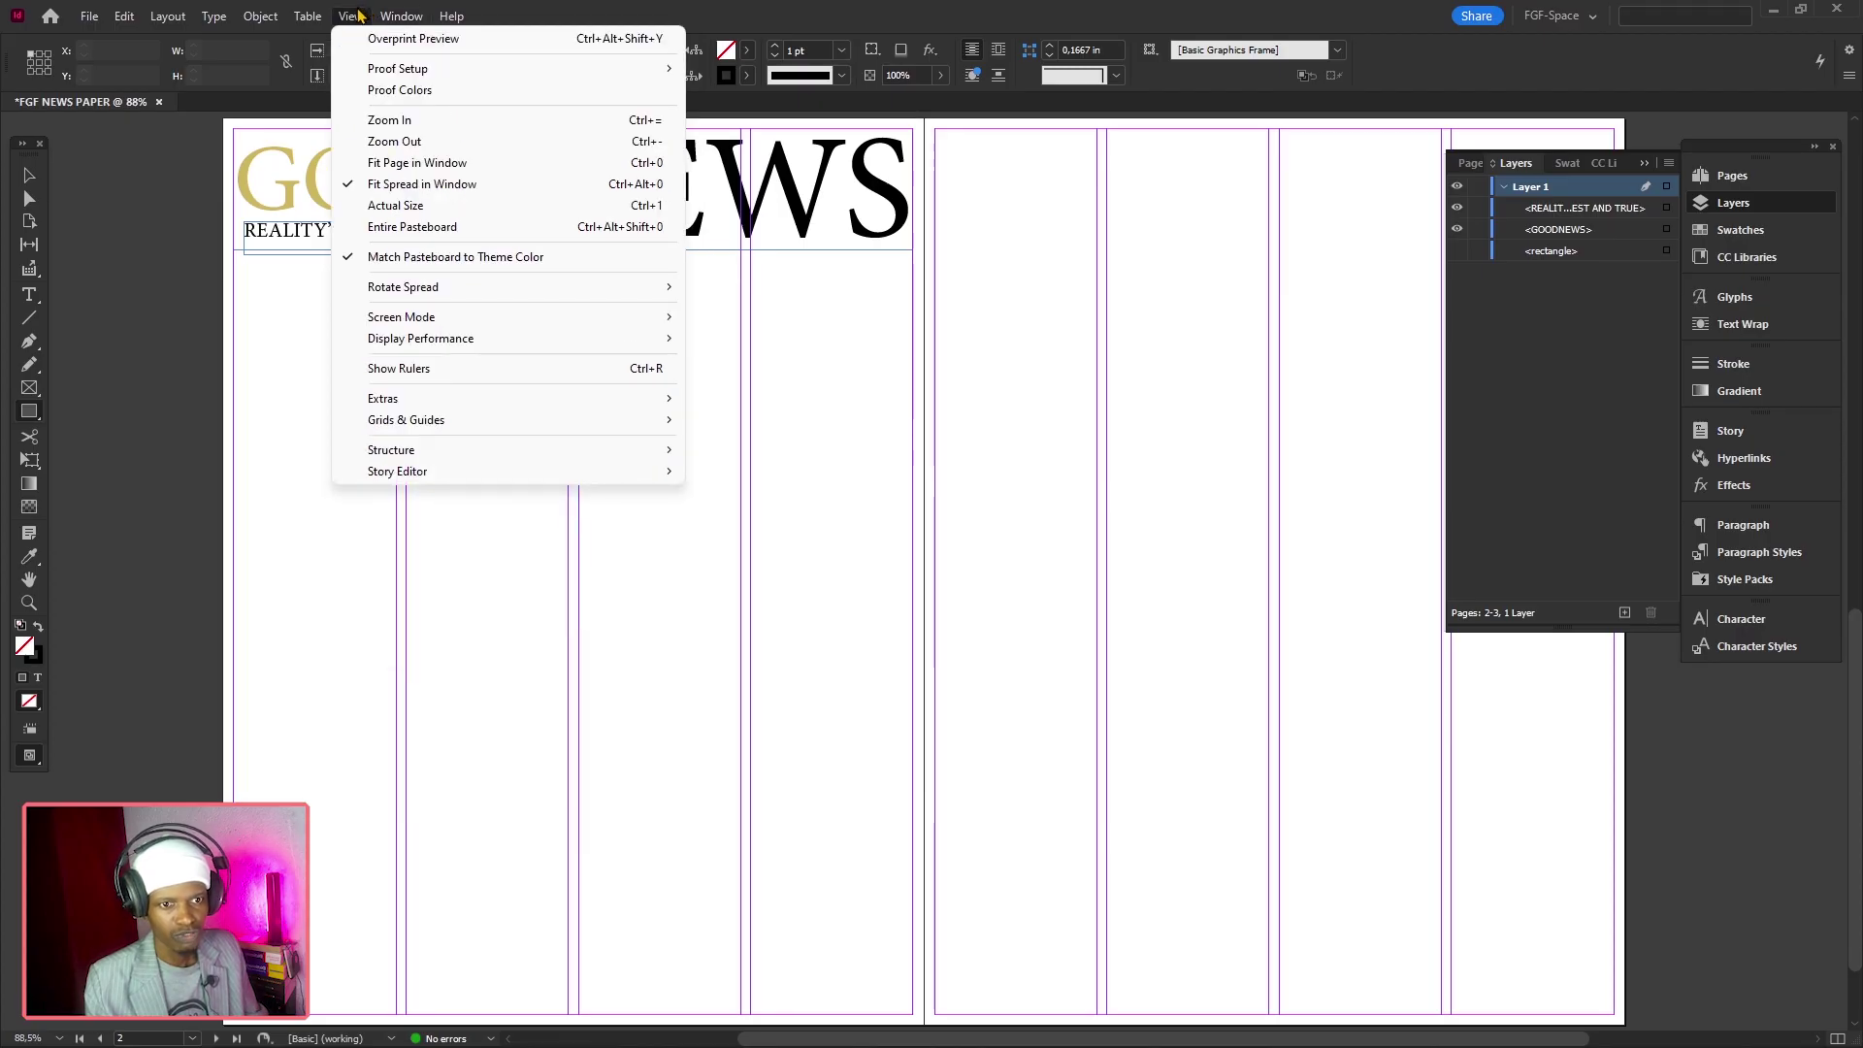
{"action": "mouse_move", "coordinate": [437, 320]}
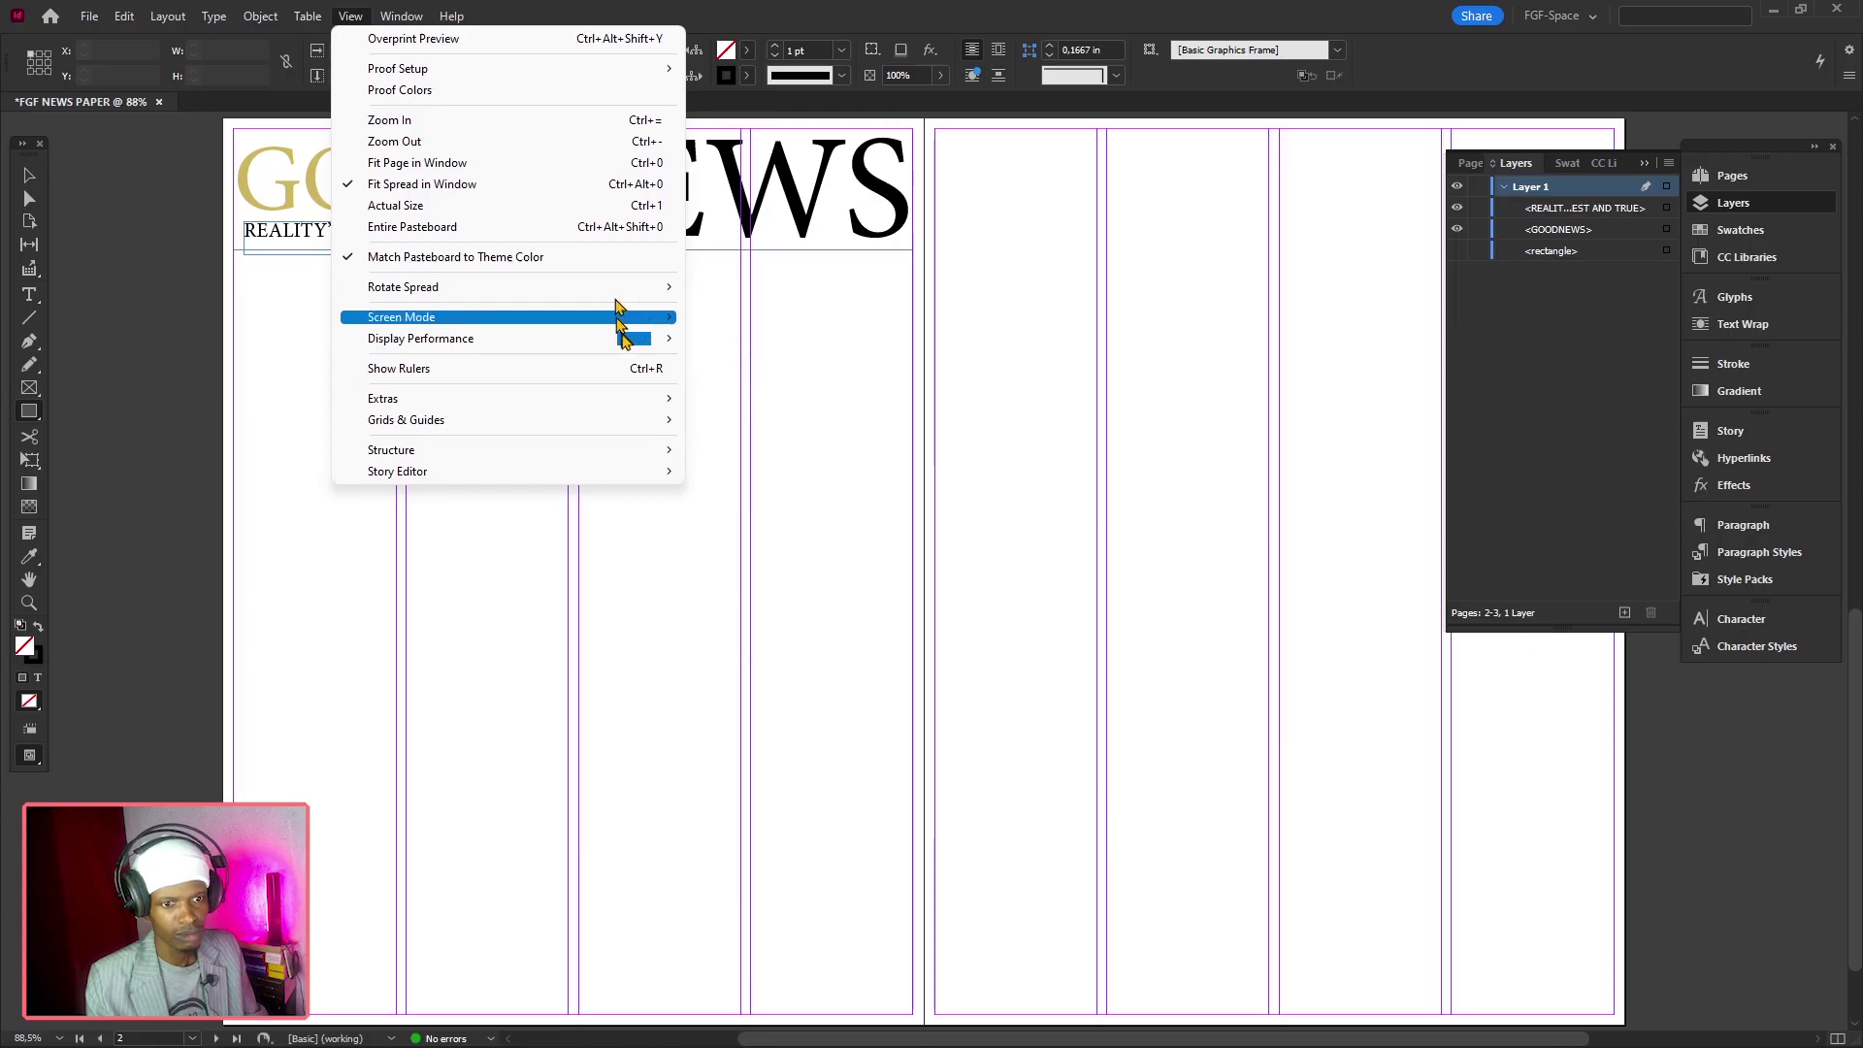
{"action": "mouse_move", "coordinate": [626, 327]}
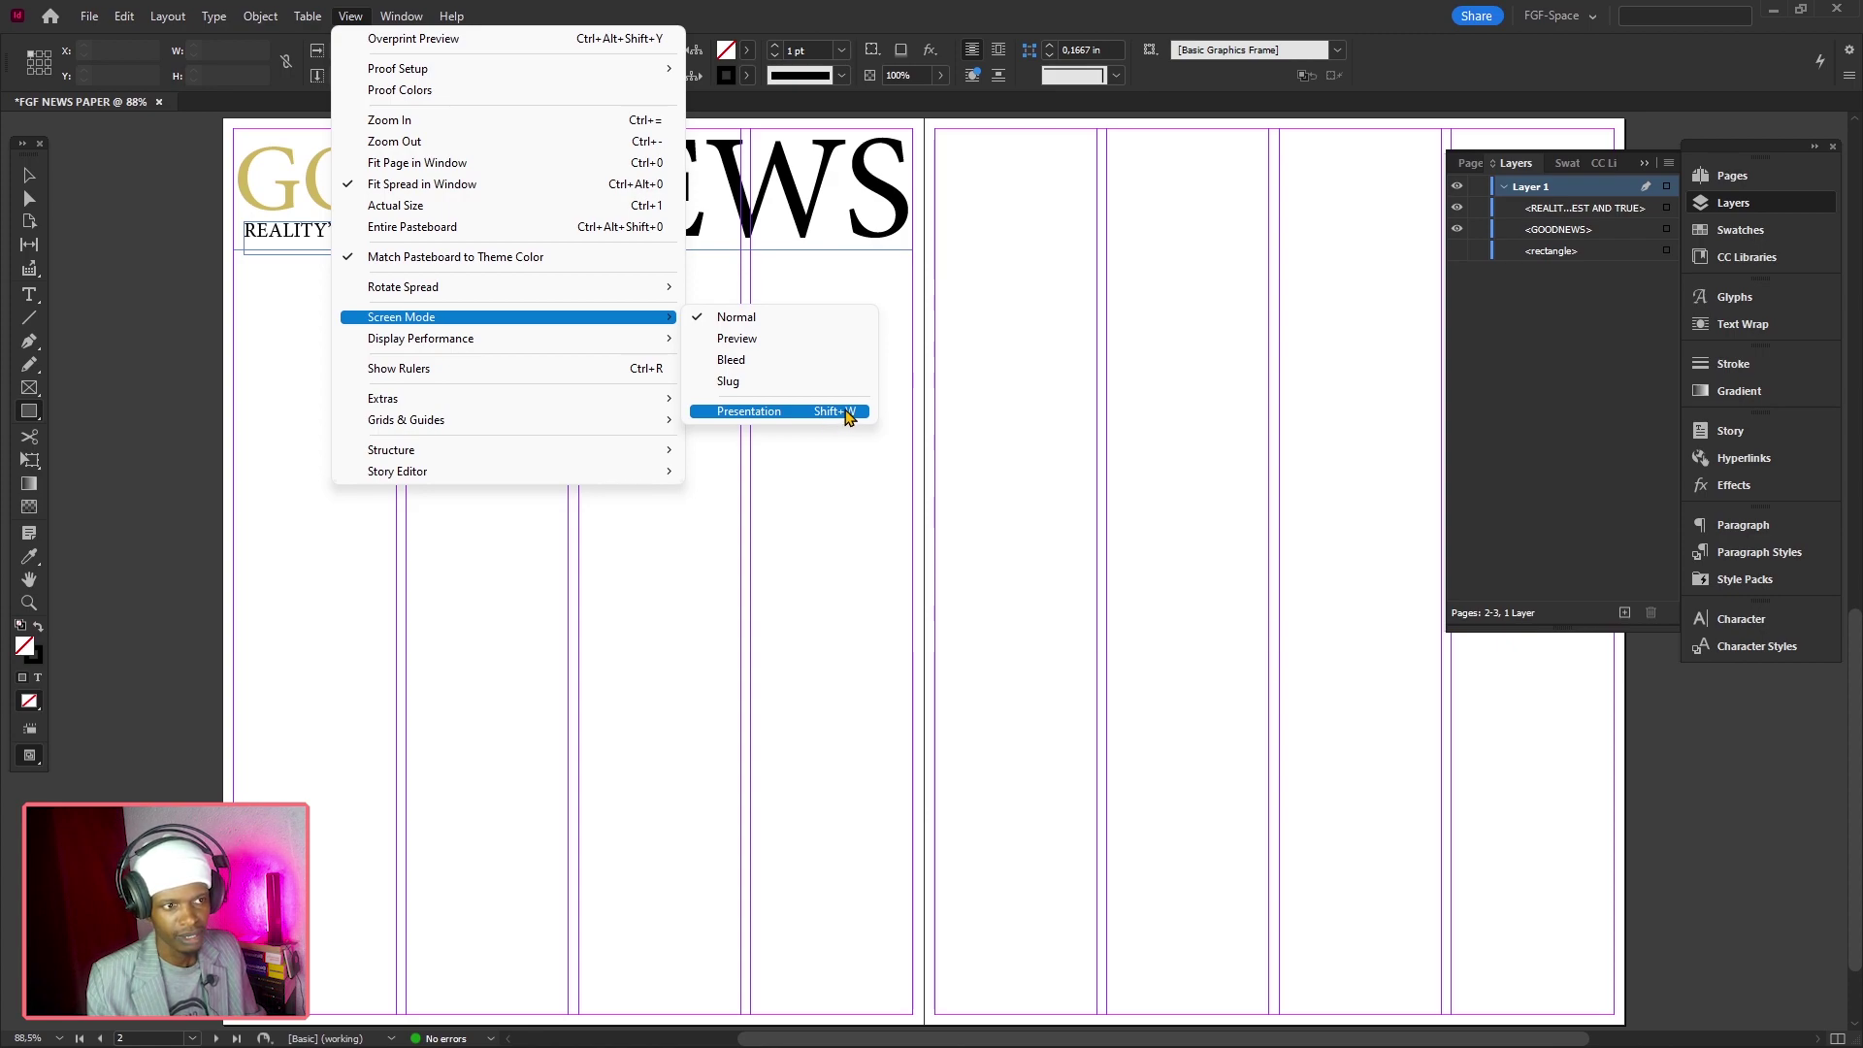
{"action": "left_click", "coordinate": [621, 485]}
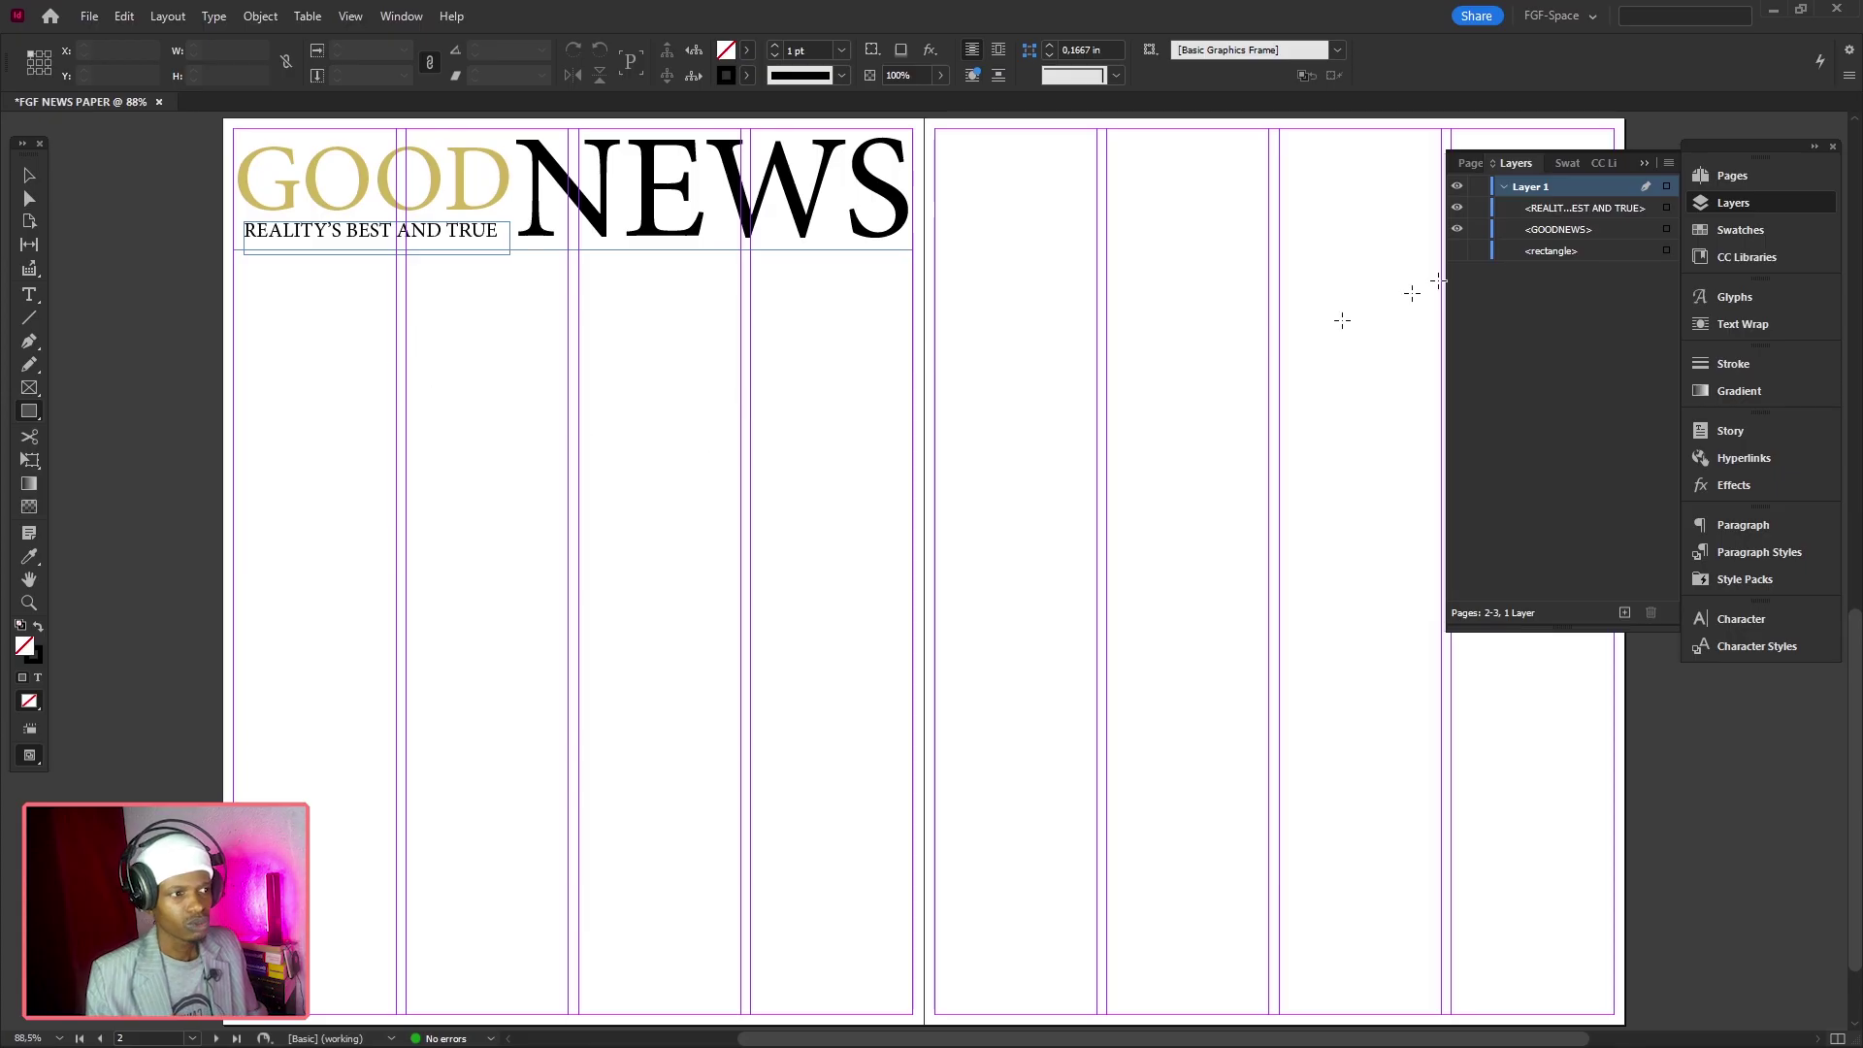
Draw three picture frames on page 2: below the masthead over columns 3–4, about 1,97 × 3,045 in mid-column 2, and about 4,06 × 2,62 in at the foot of columns 3–4
{"action": "left_click", "coordinate": [1644, 163]}
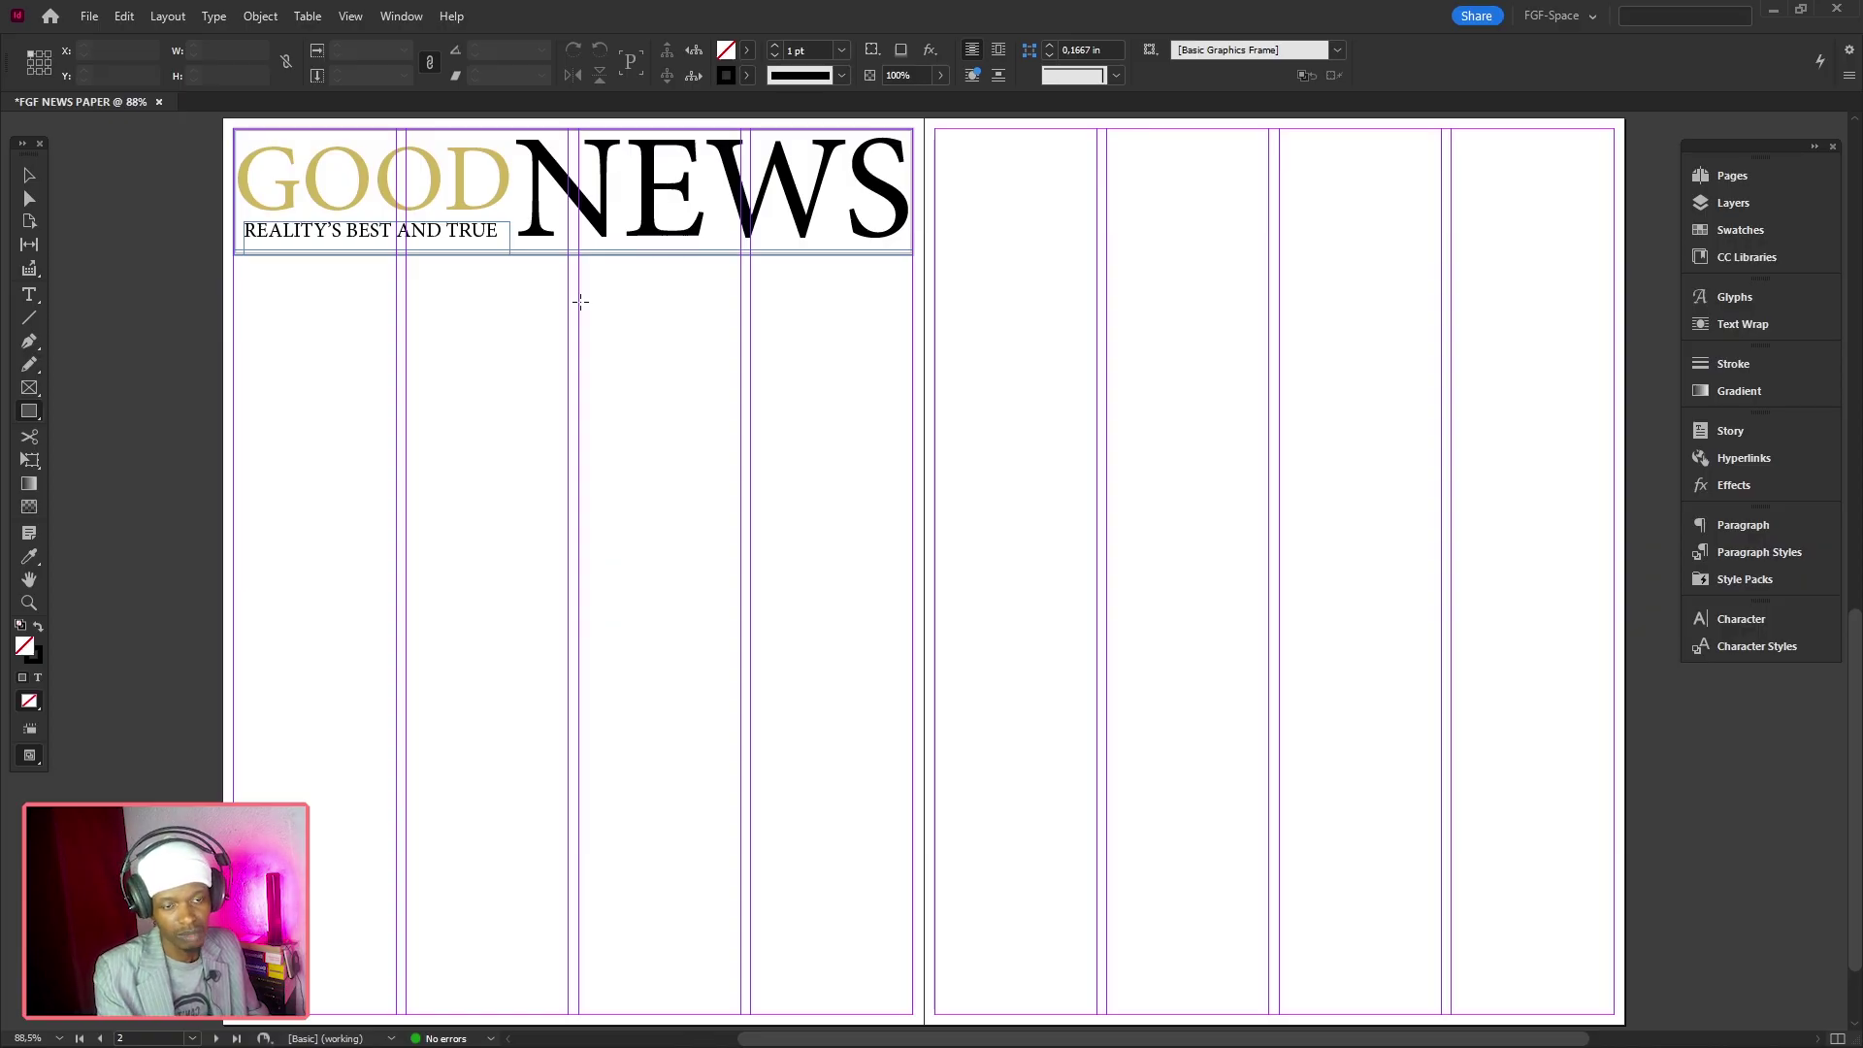
{"action": "left_click", "coordinate": [29, 388]}
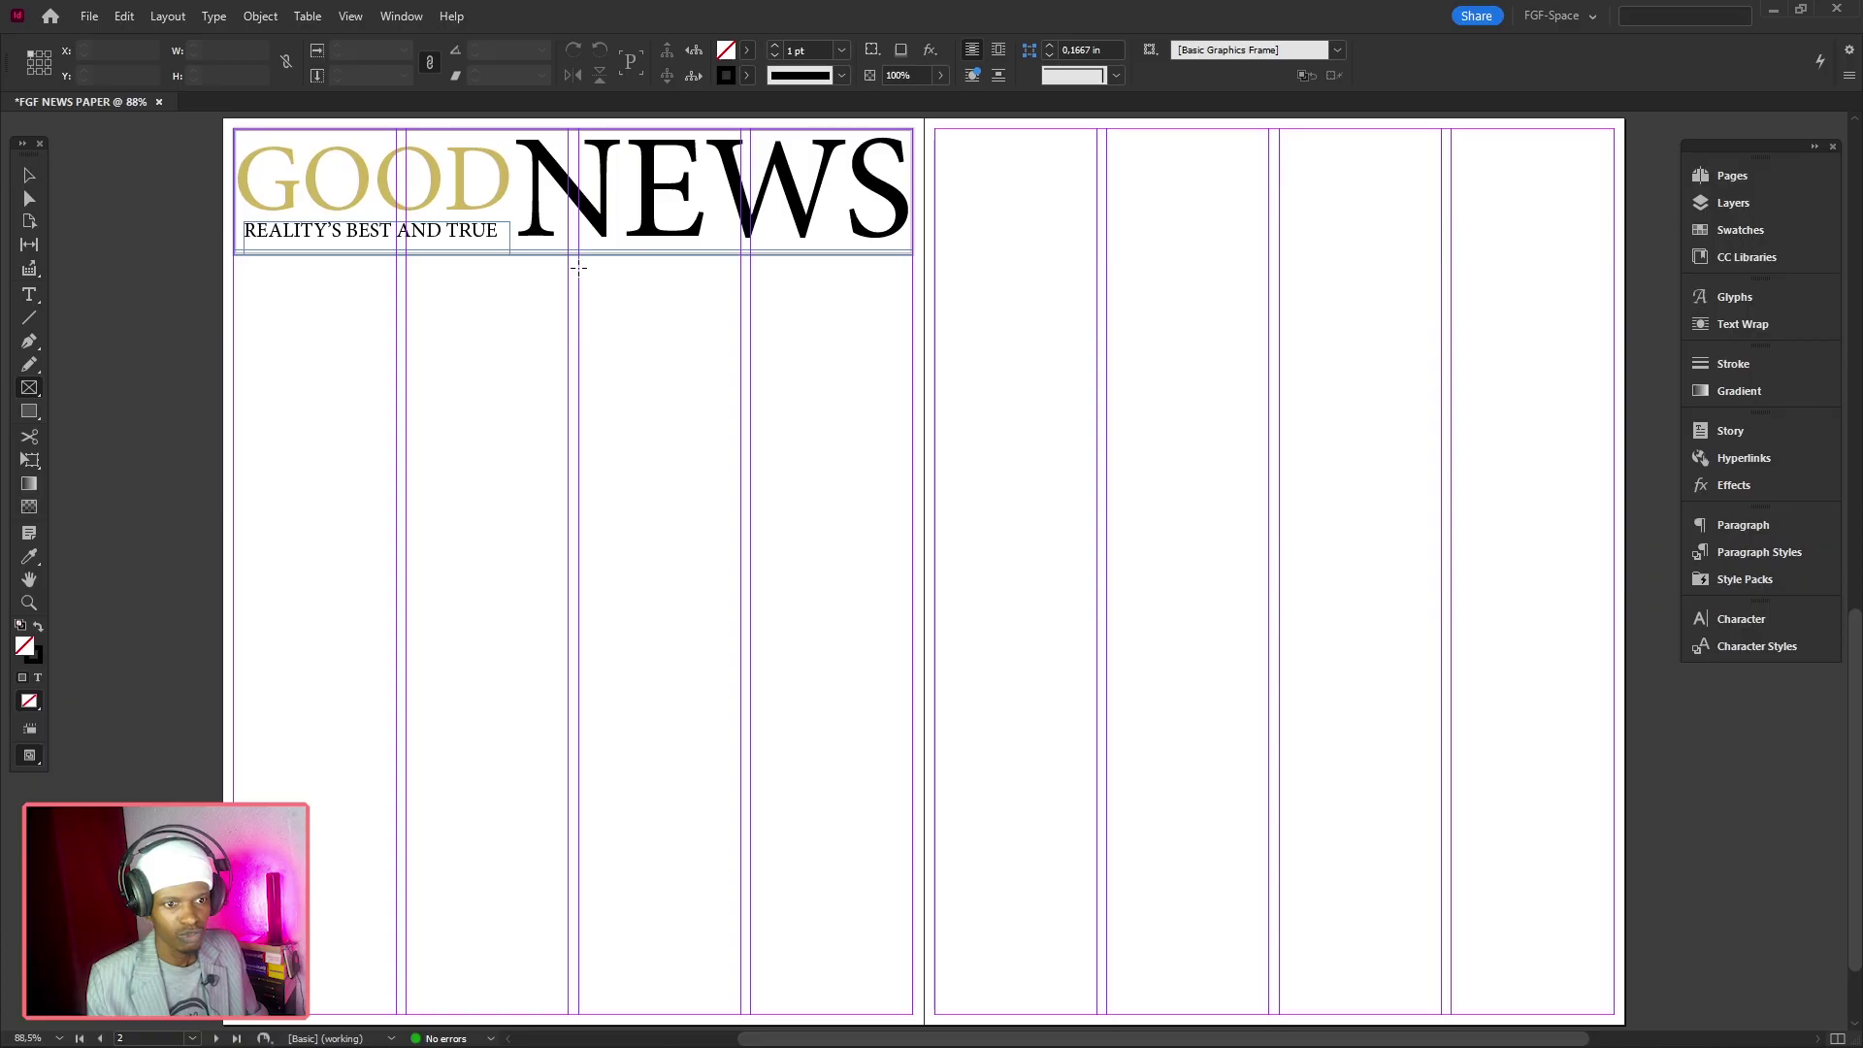
{"action": "left_click_drag", "start_coordinate": [580, 268], "coordinate": [913, 529]}
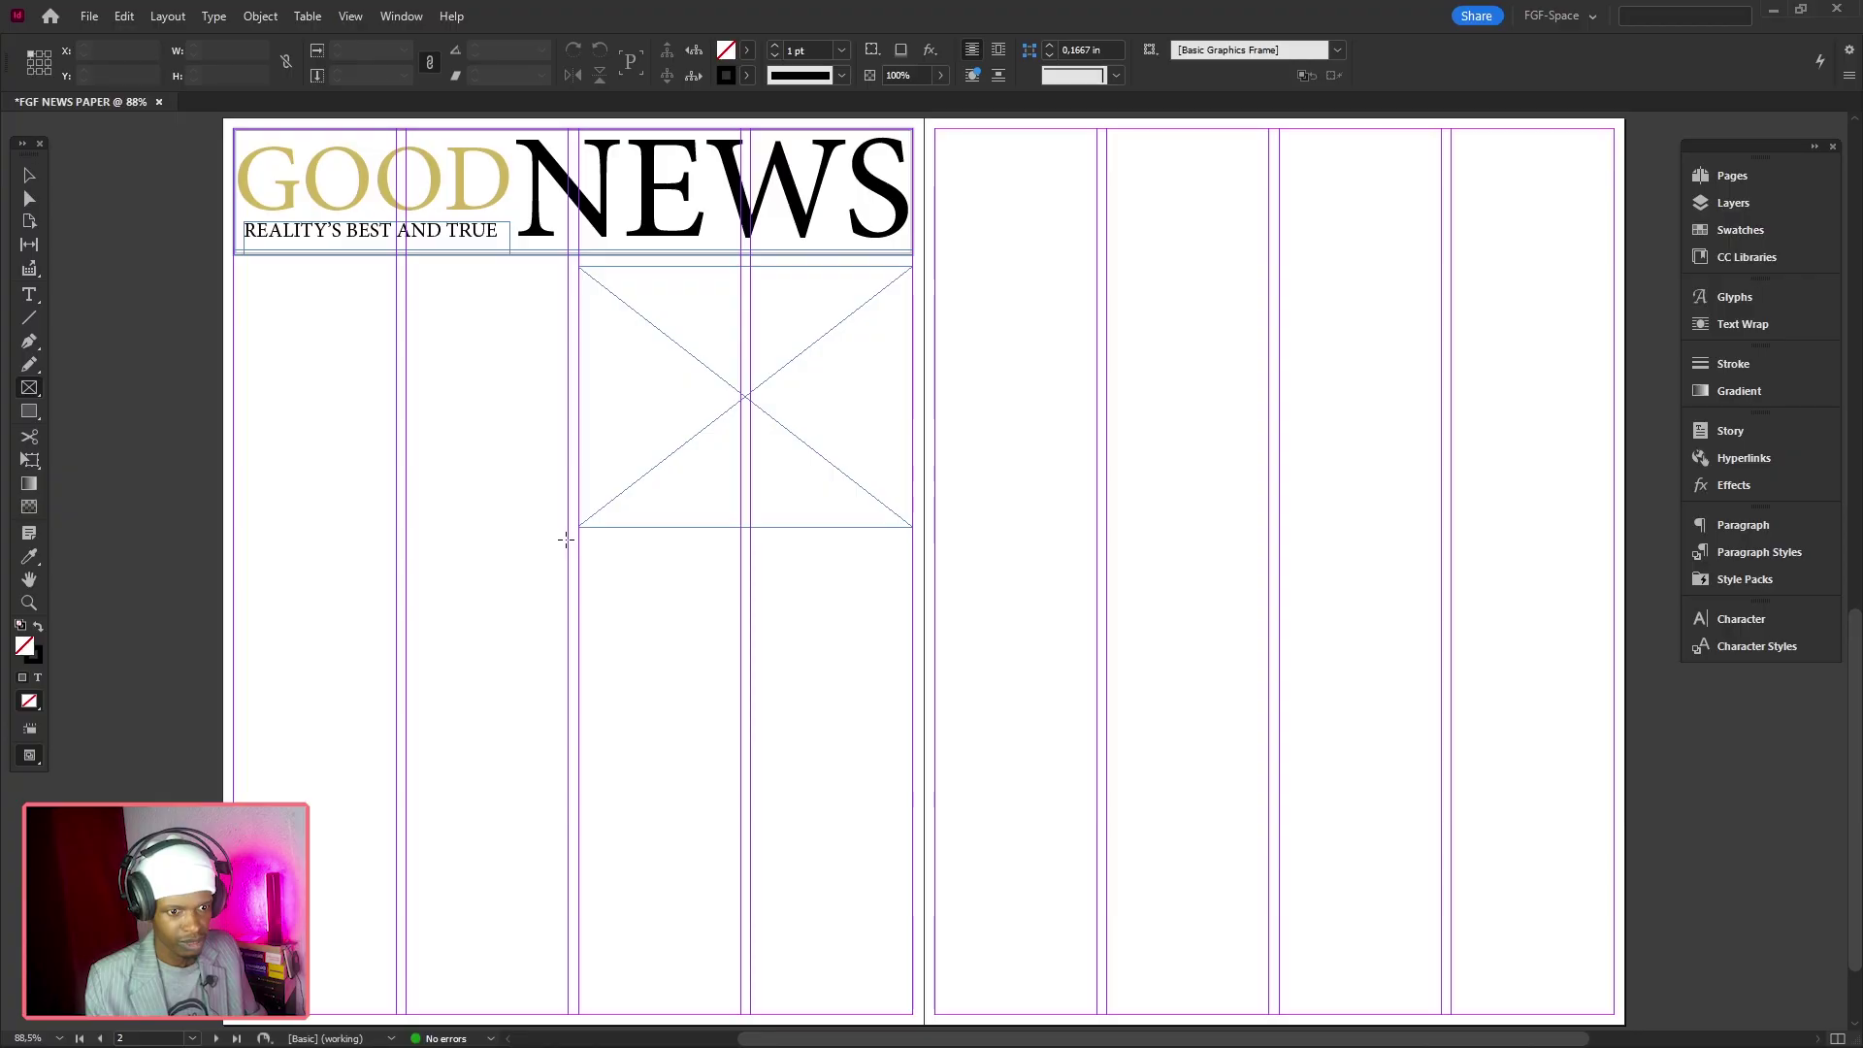
{"action": "left_click_drag", "start_coordinate": [567, 536], "coordinate": [408, 788]}
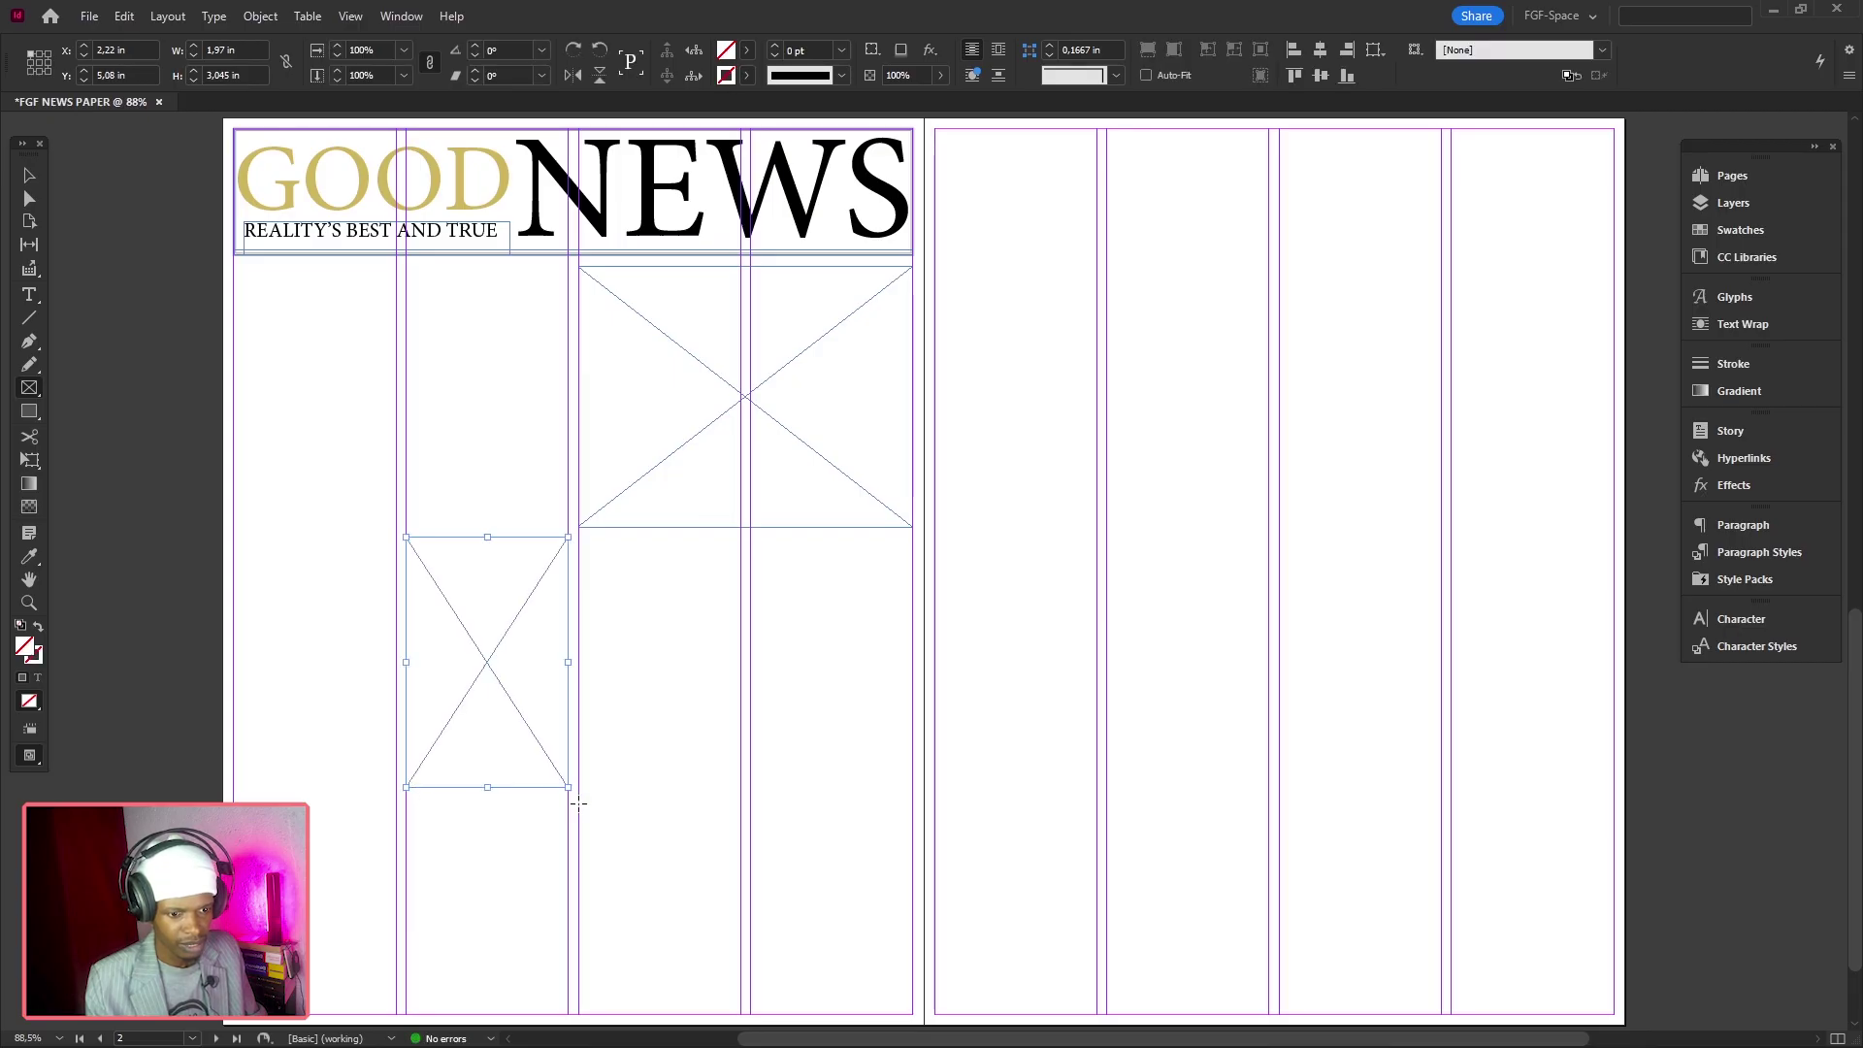
{"action": "left_click_drag", "start_coordinate": [579, 798], "coordinate": [912, 1014]}
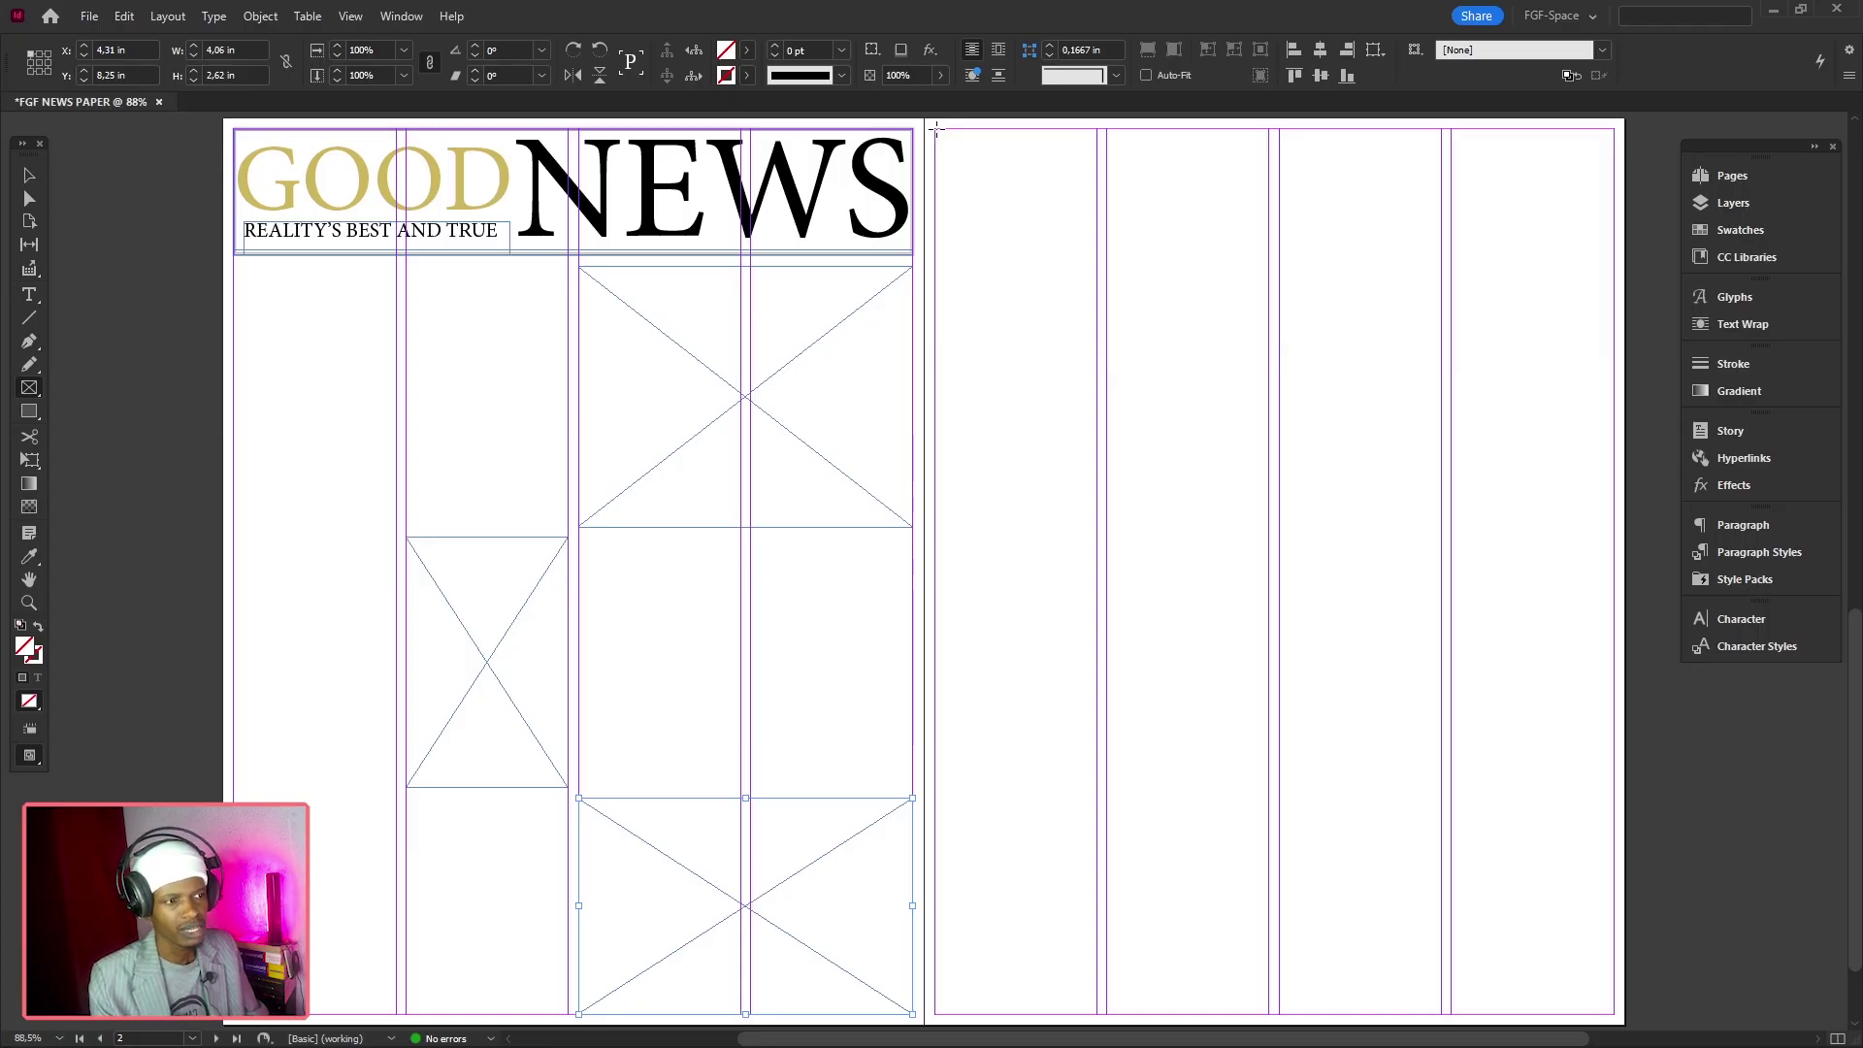
Draw picture frames on page 3, about 8,37 × 4,83 in across its upper part and 1,97 × 1,26 in in column 1, moving the small one up to about Y 7,06 in
{"action": "left_click_drag", "start_coordinate": [934, 128], "coordinate": [1625, 526]}
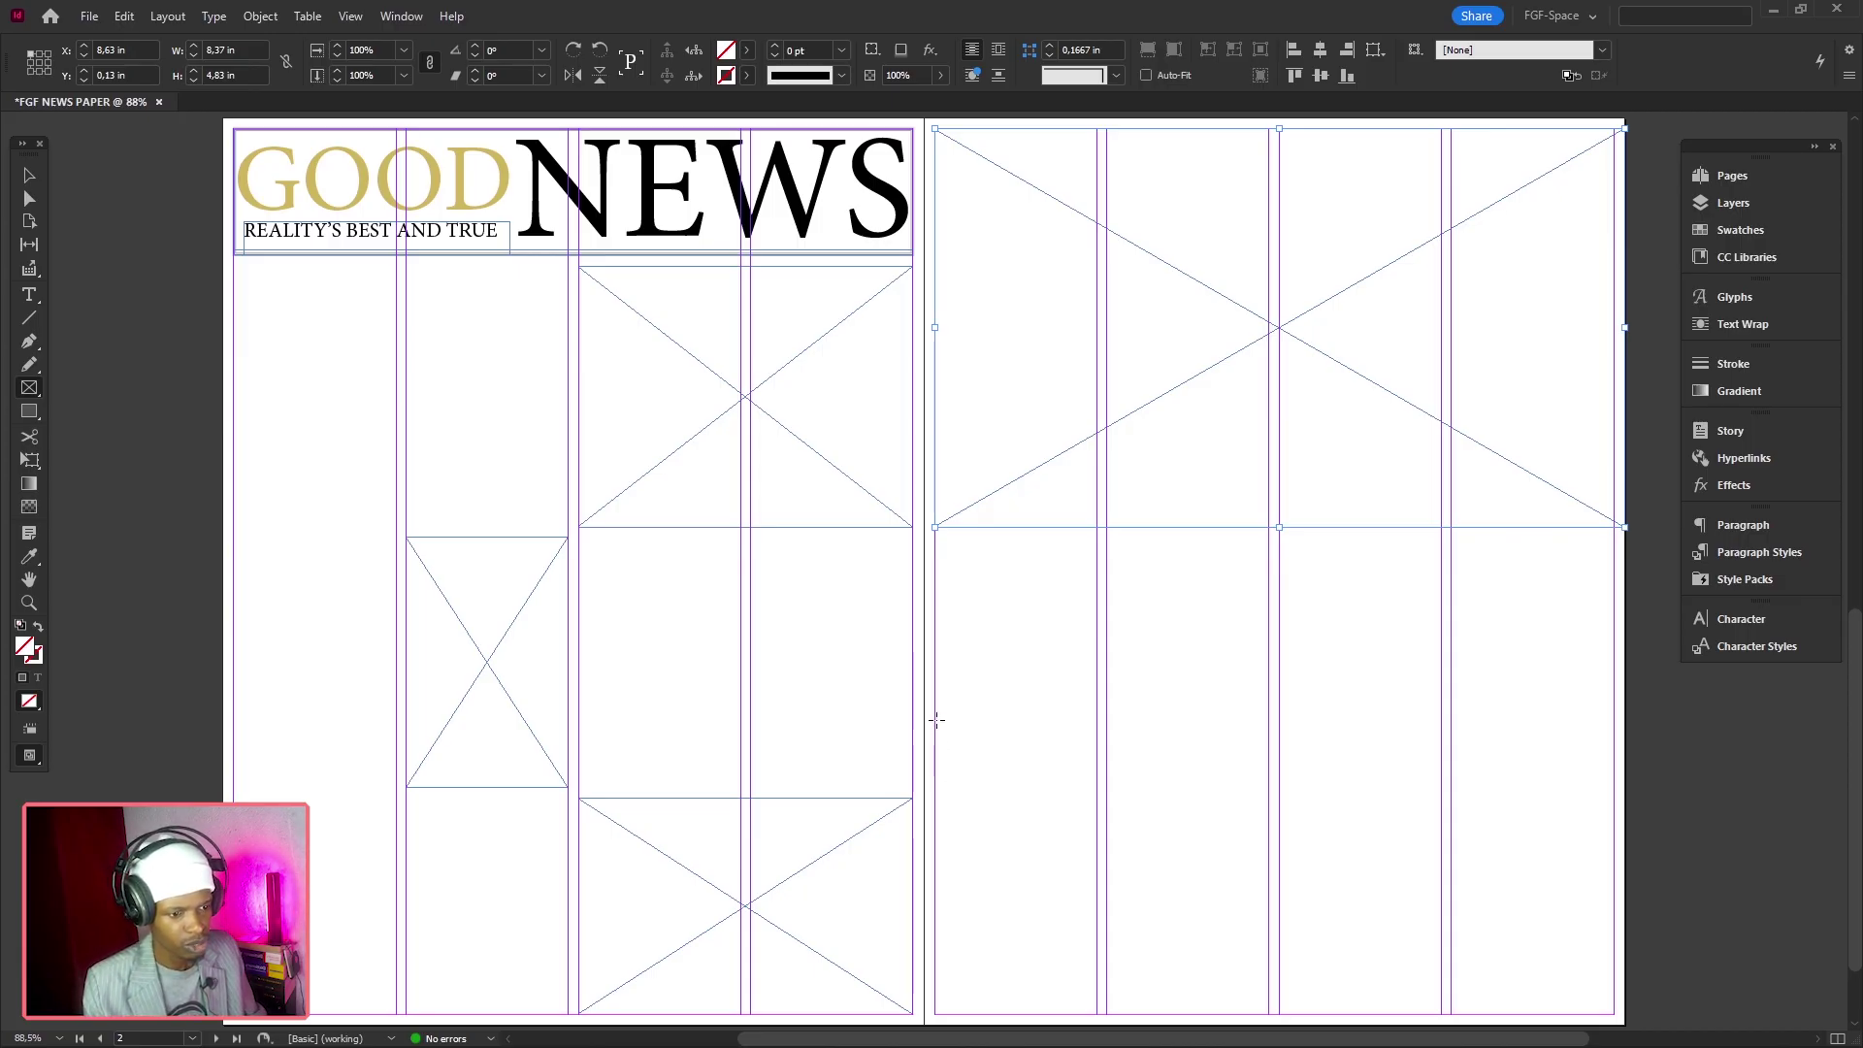
{"action": "left_click_drag", "start_coordinate": [936, 719], "coordinate": [1097, 827]}
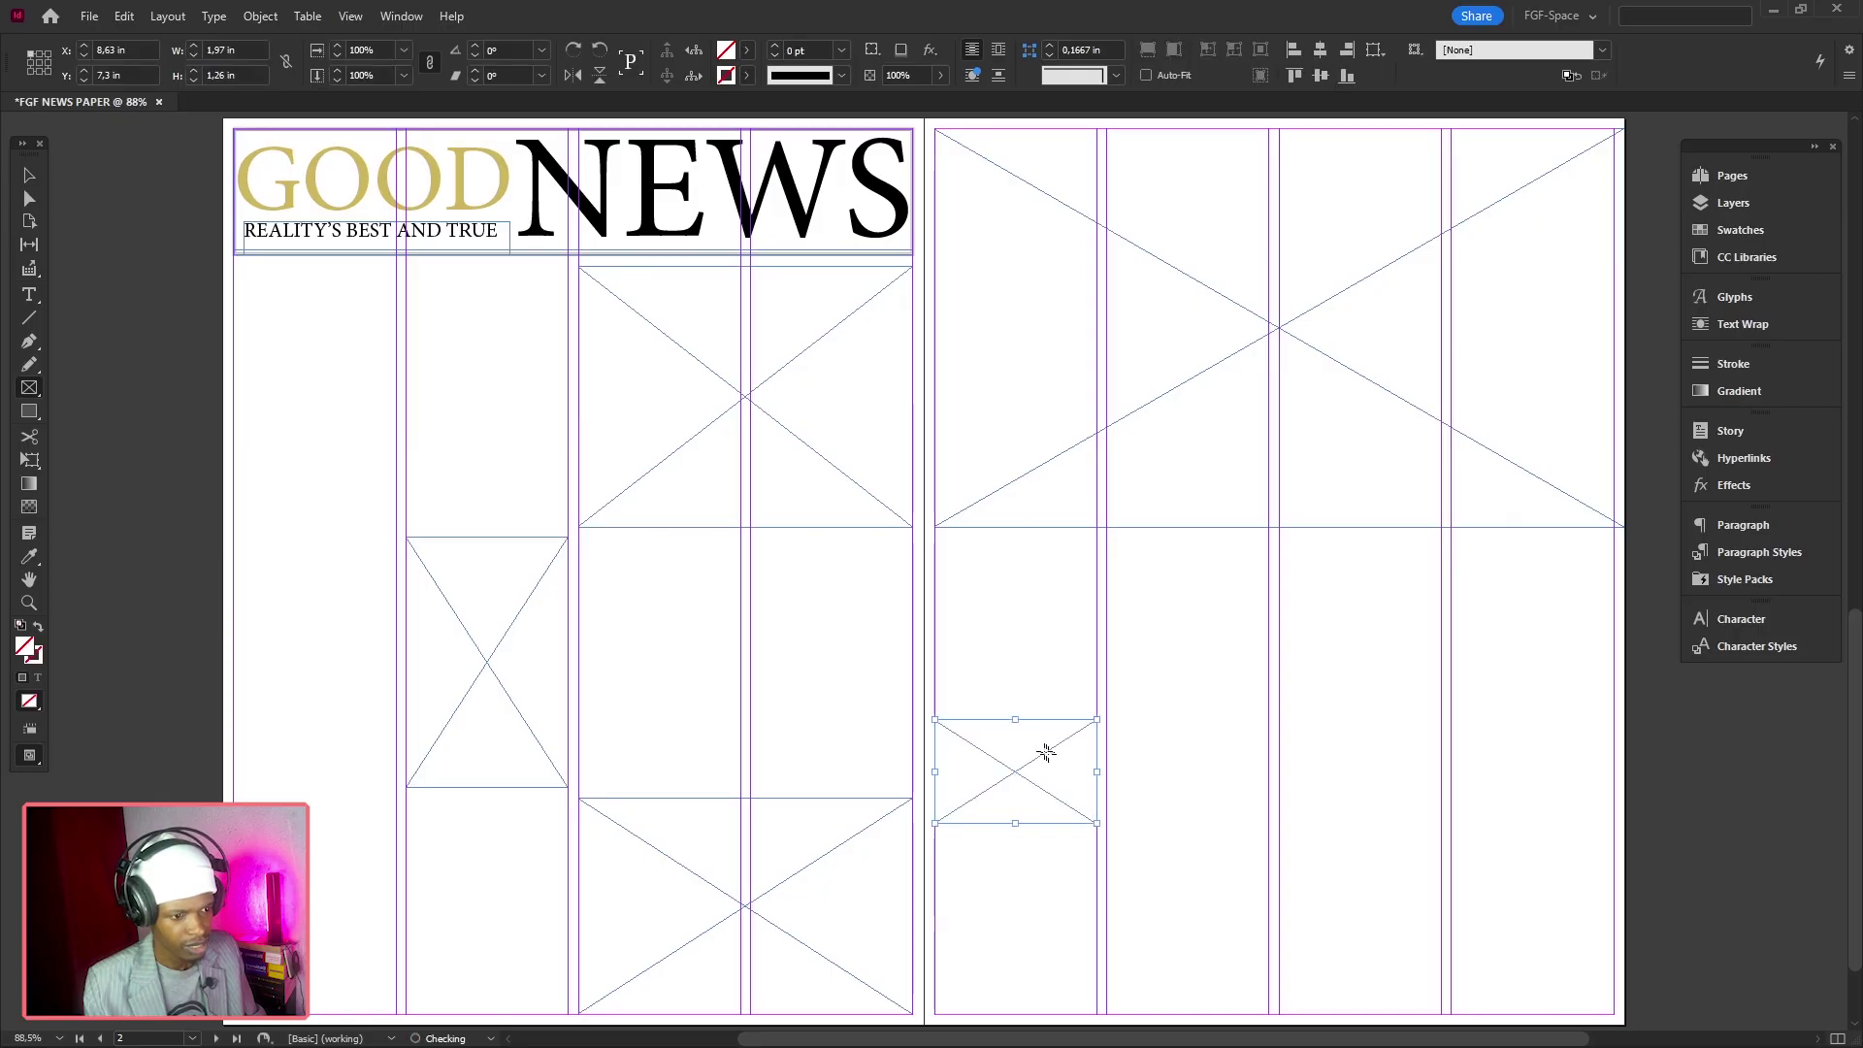
{"action": "key", "text": "v"}
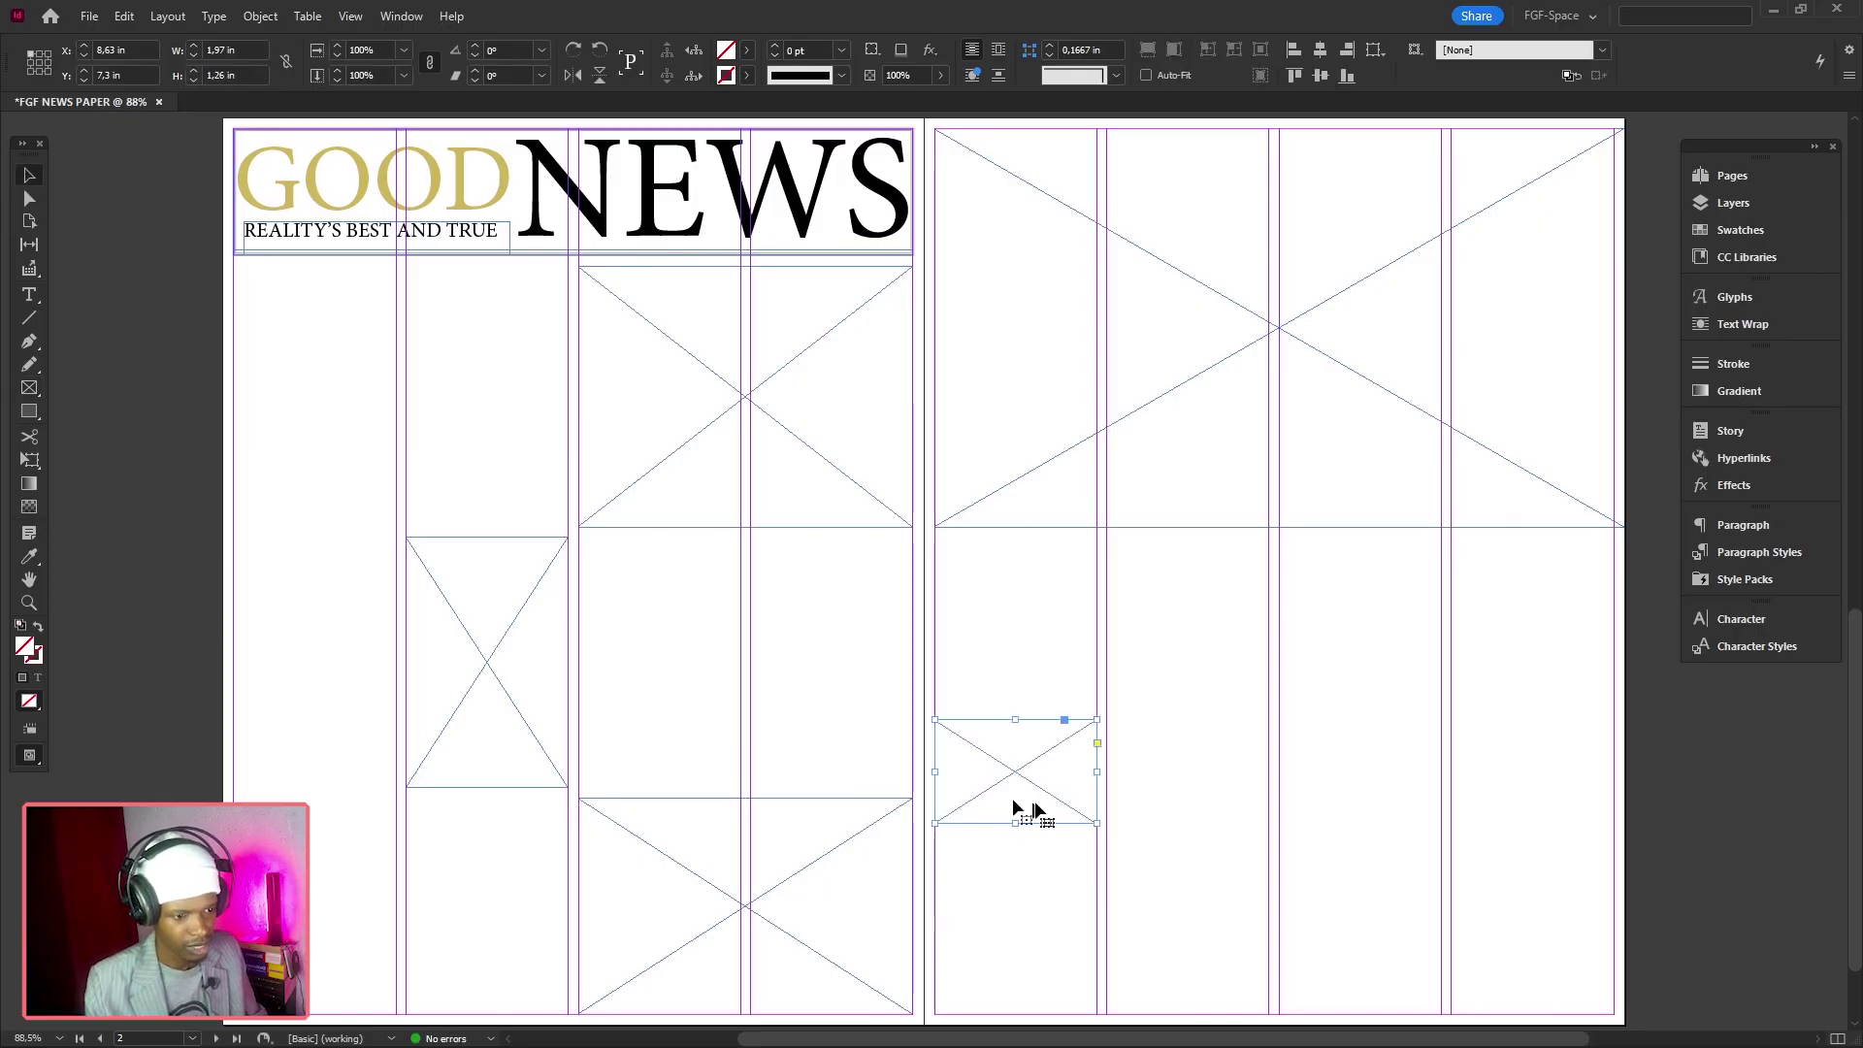
{"action": "left_click_drag", "start_coordinate": [1023, 773], "coordinate": [1023, 760]}
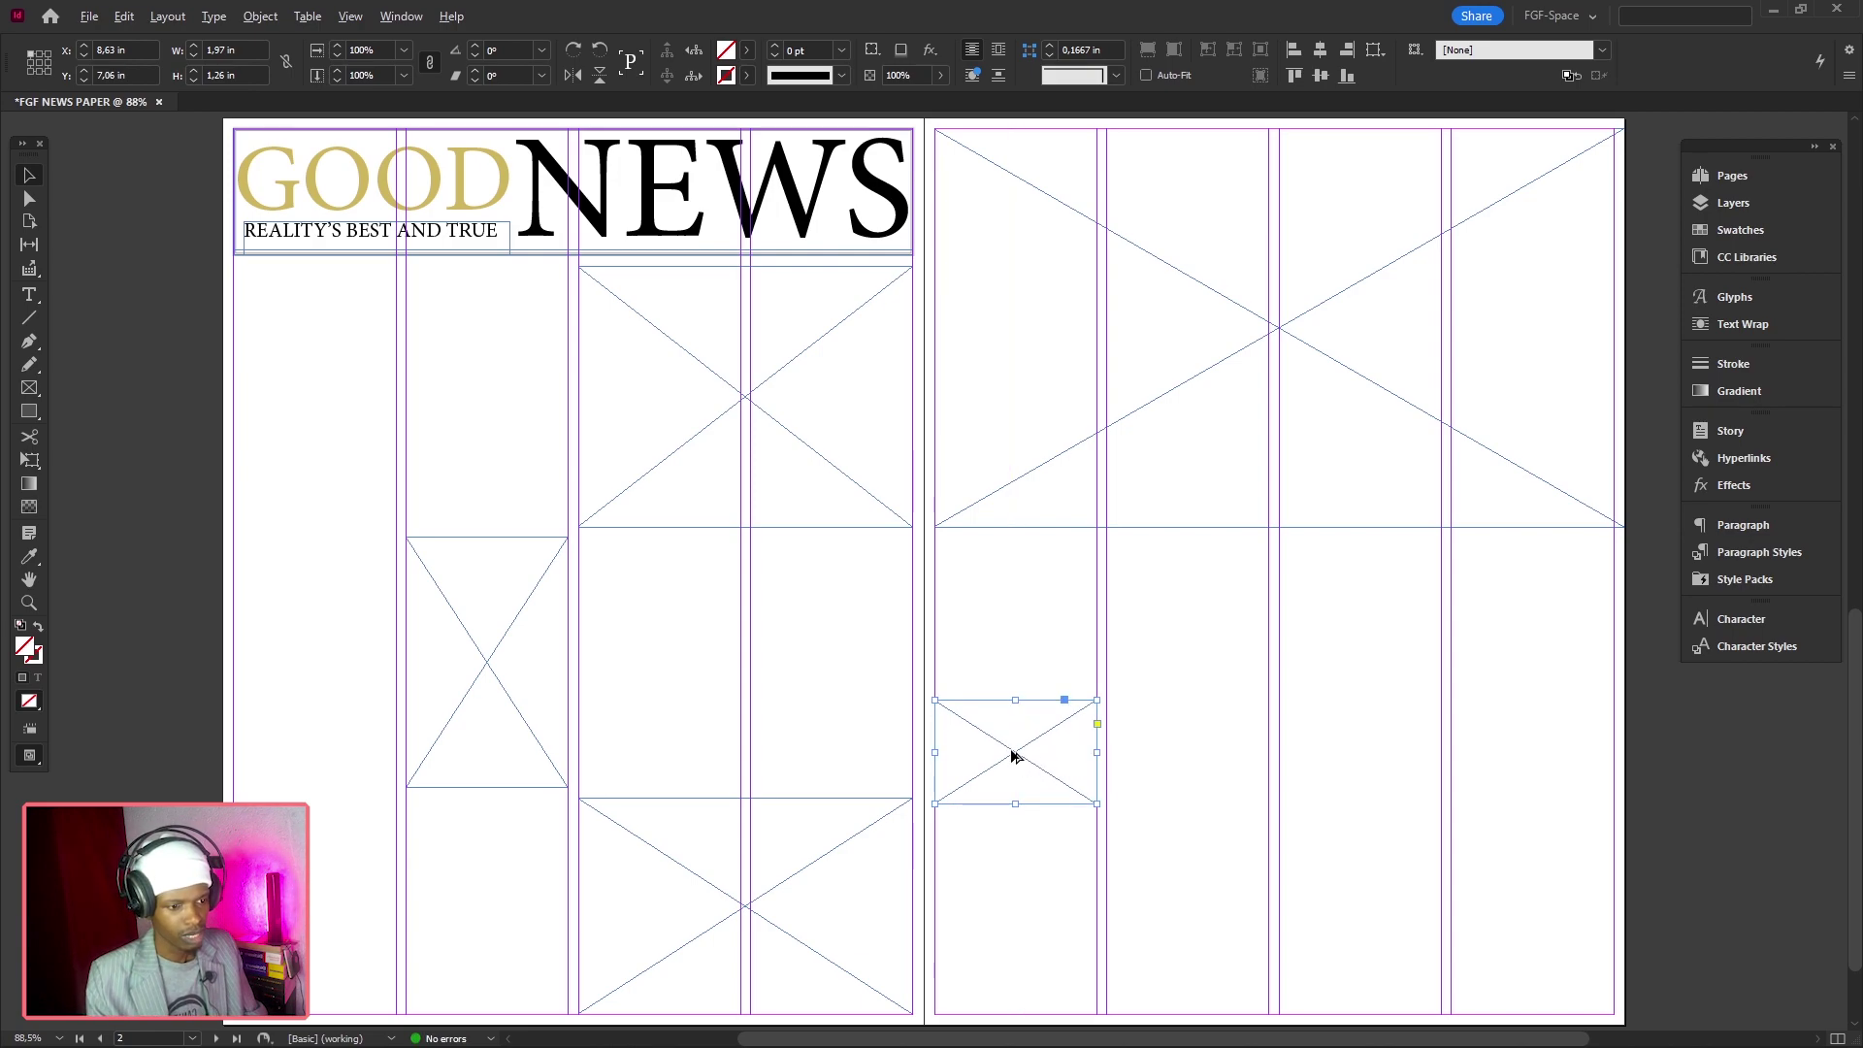
Duplicate the small picture frame into column 2 of page 3, and copy that pair into columns 3 and 4
{"action": "left_click_drag", "start_coordinate": [1011, 750], "coordinate": [1183, 760]}
{"action": "key", "text": "super+space"}
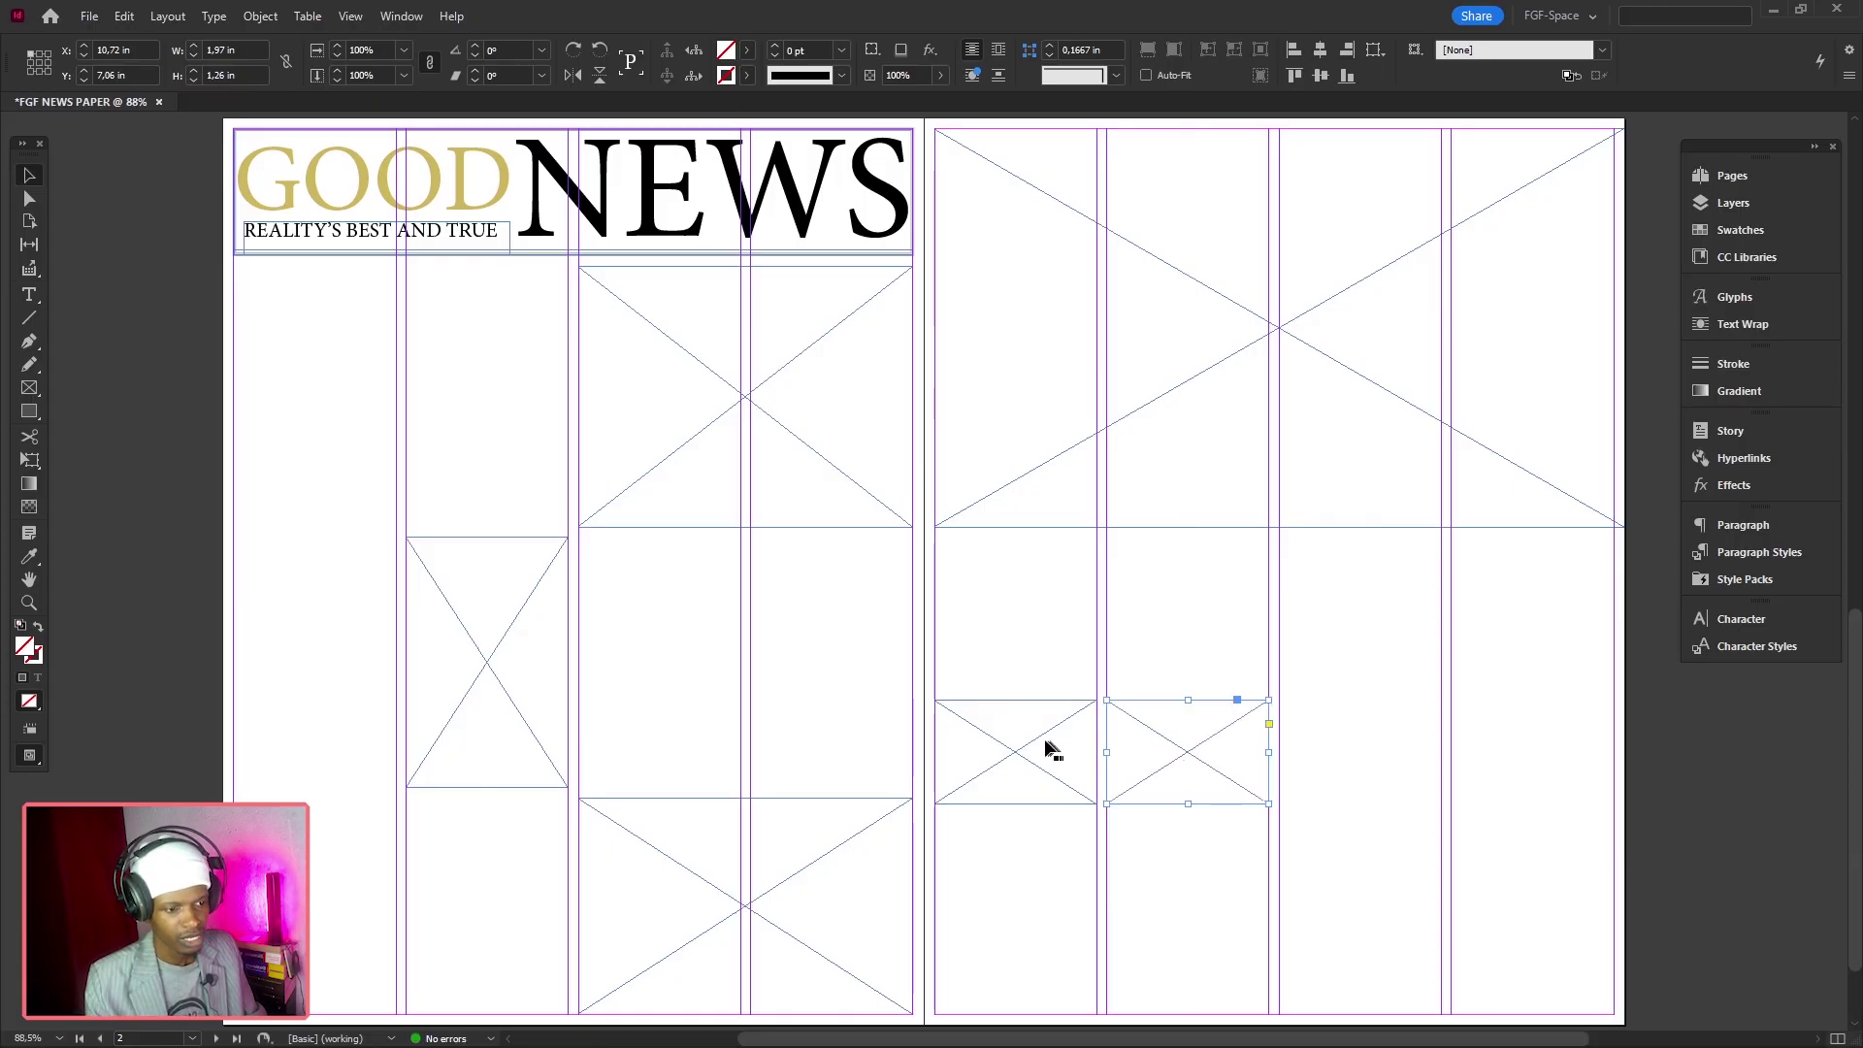
{"action": "left_click", "coordinate": [1033, 749], "text": "shift"}
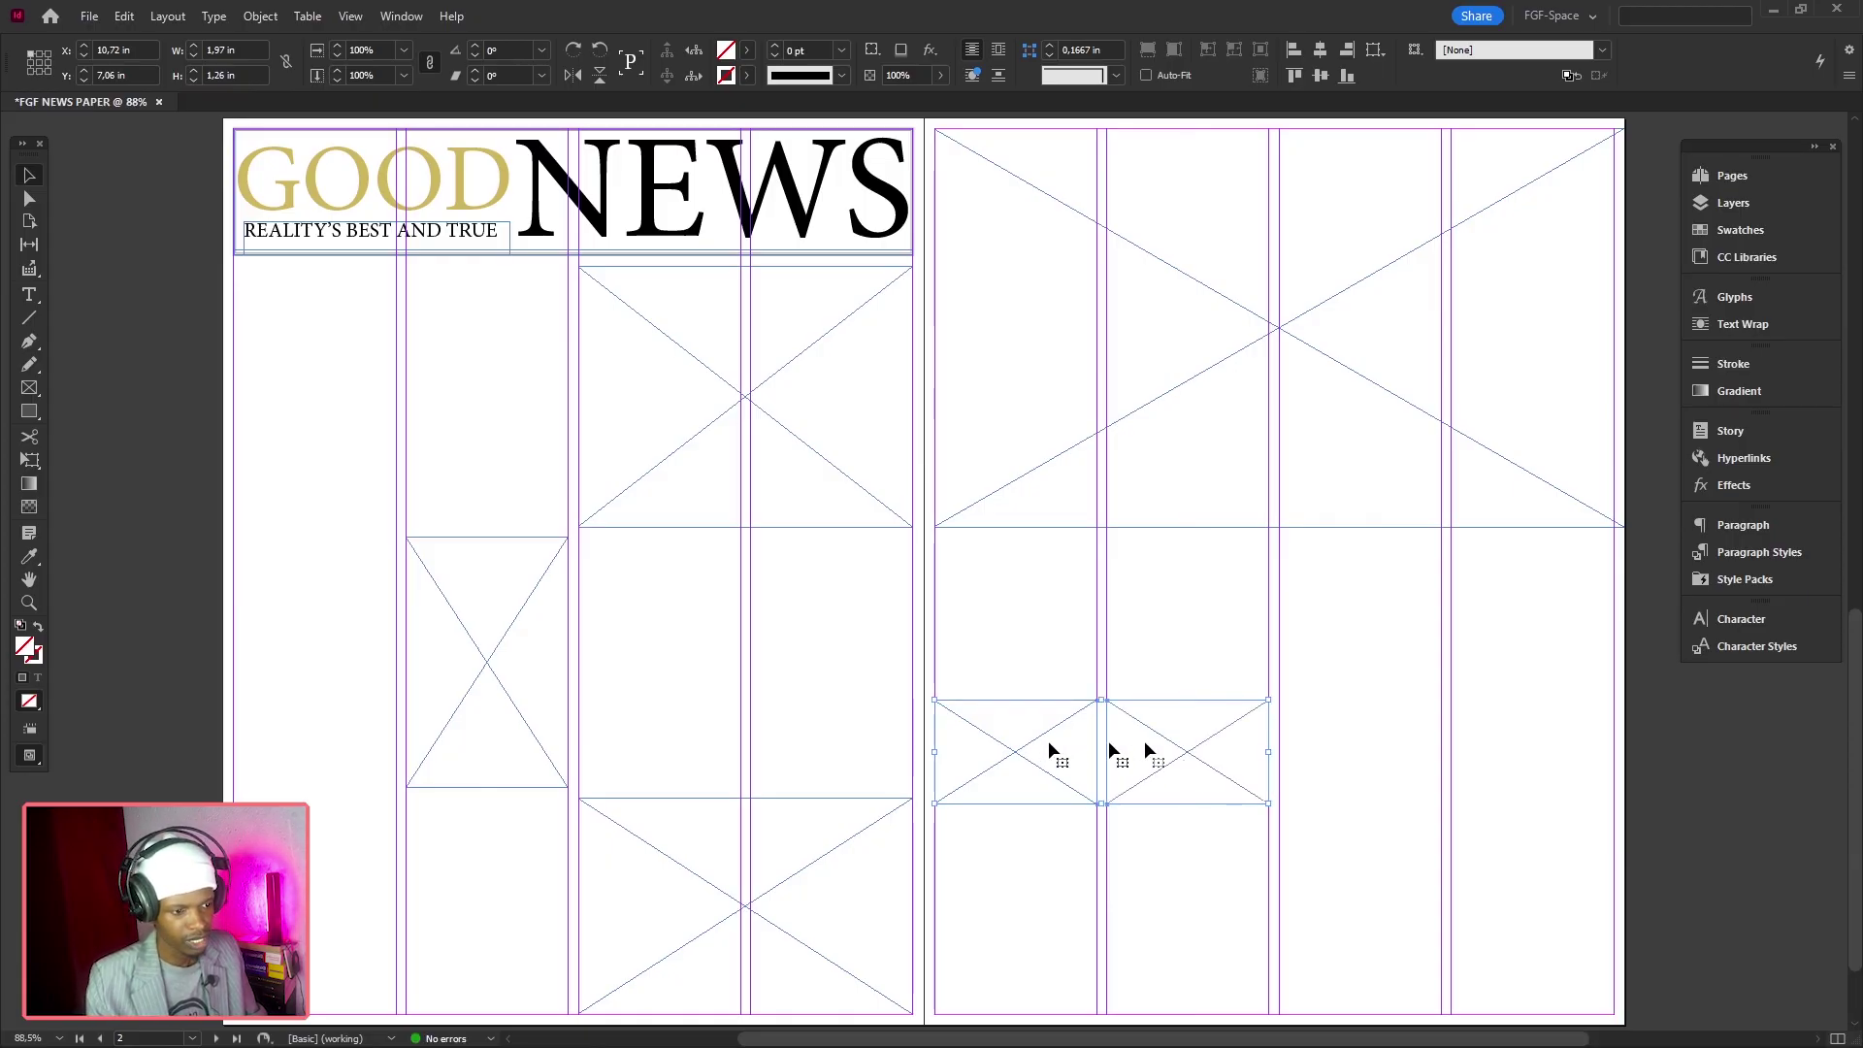
{"action": "left_click_drag", "start_coordinate": [1164, 741], "coordinate": [1505, 743]}
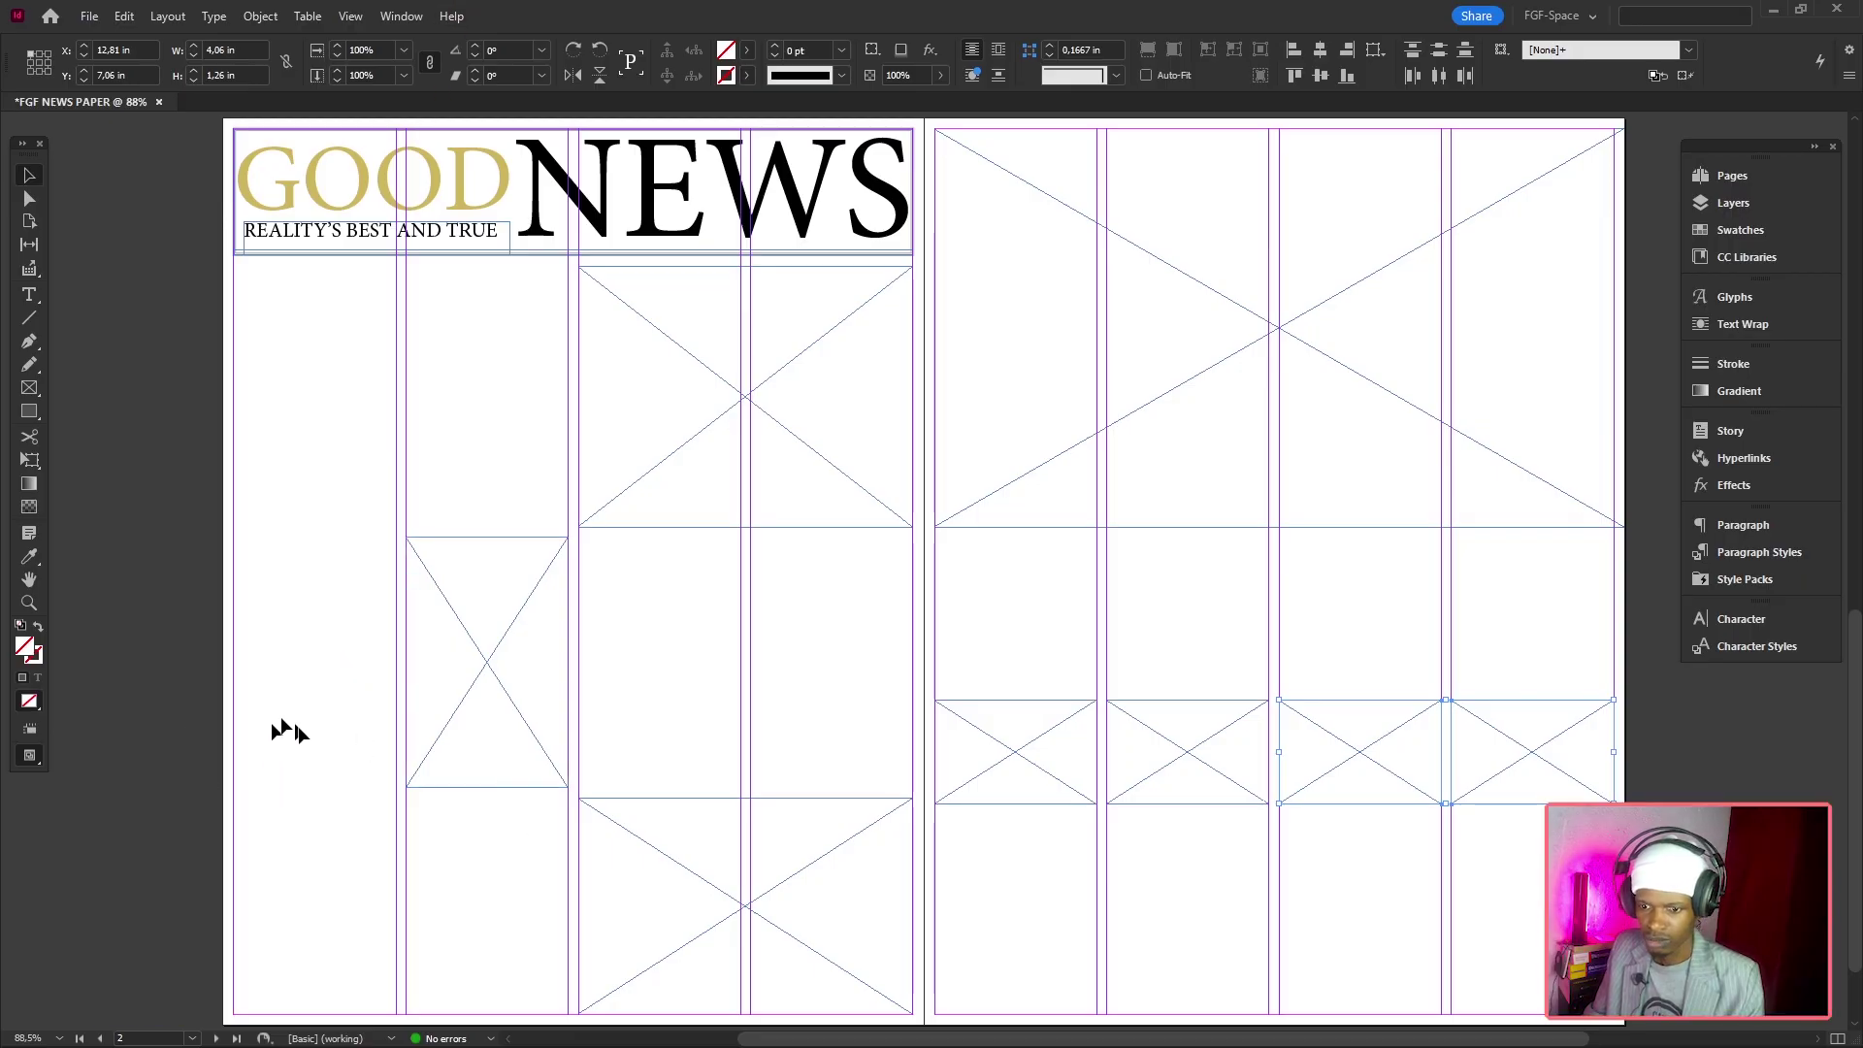
Draw a rectangle about 1,97 × 2,62 in at the foot of column 1 on page 2 and fill it with light blue 44d5ff
{"action": "left_click", "coordinate": [30, 414]}
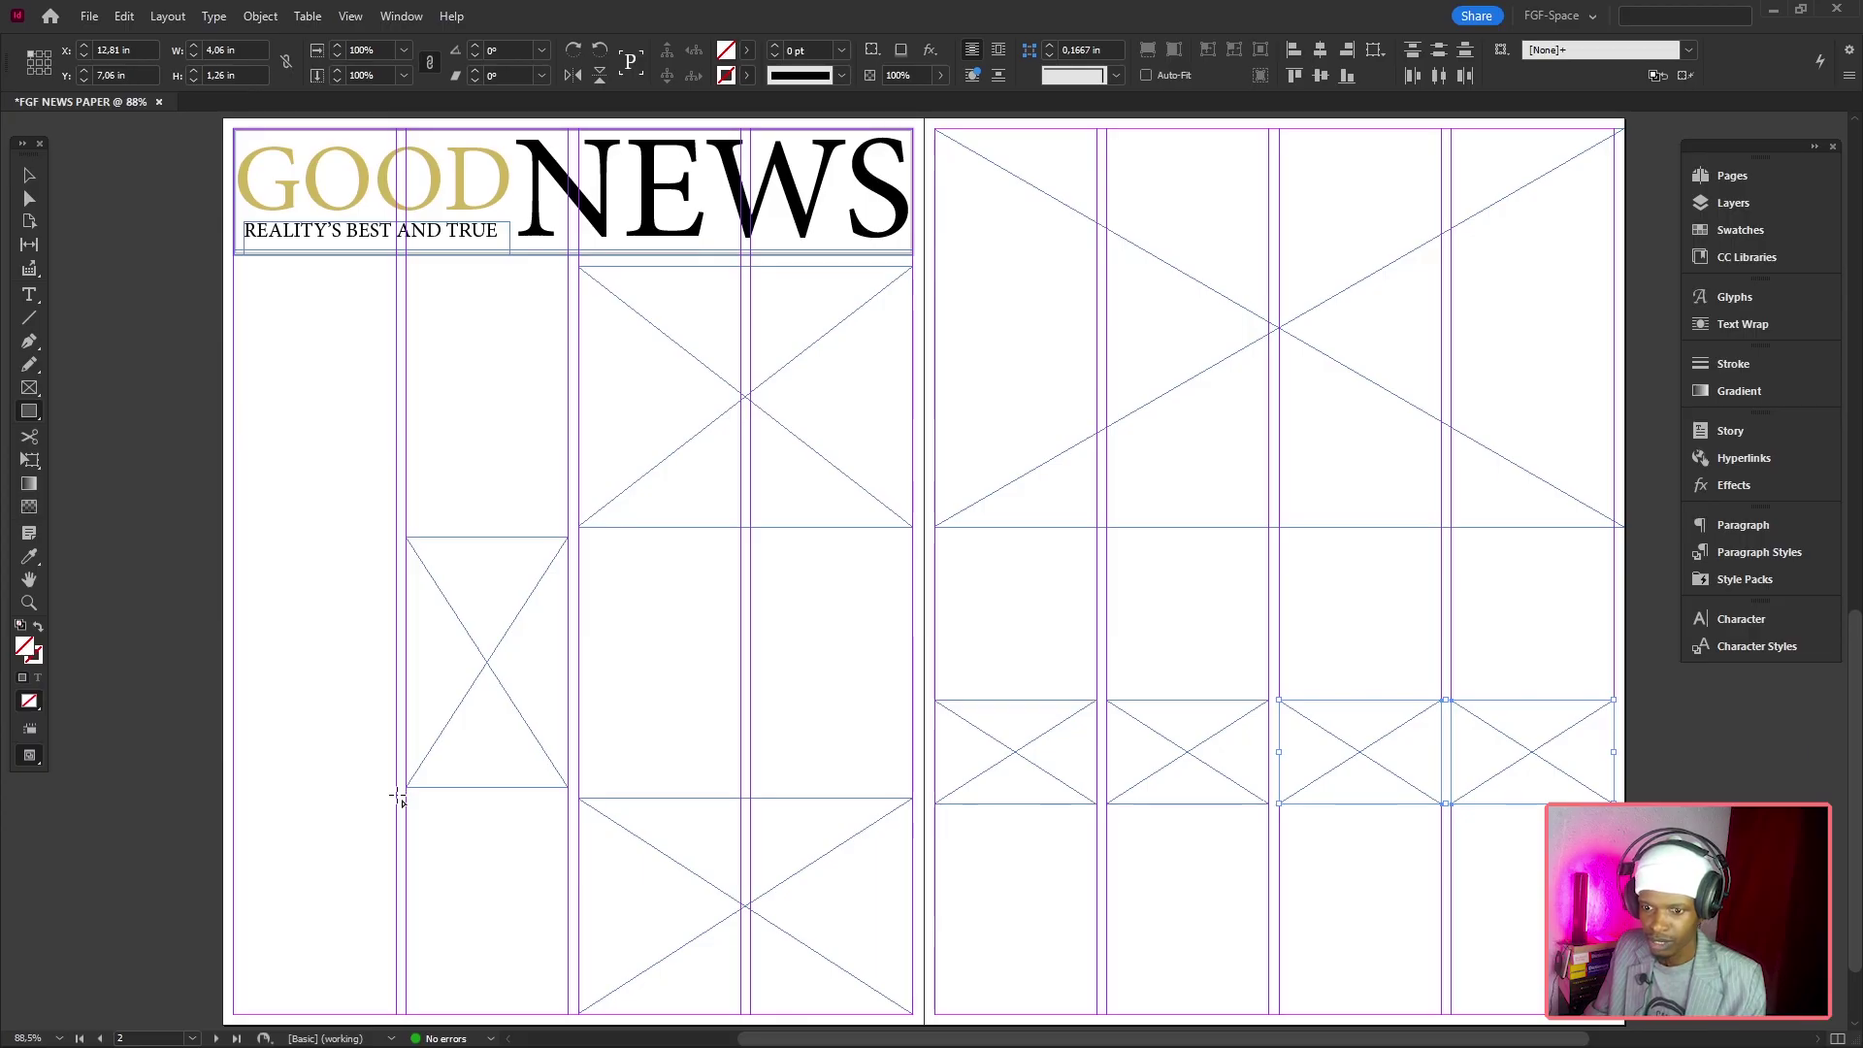
{"action": "left_click_drag", "start_coordinate": [397, 798], "coordinate": [235, 1014]}
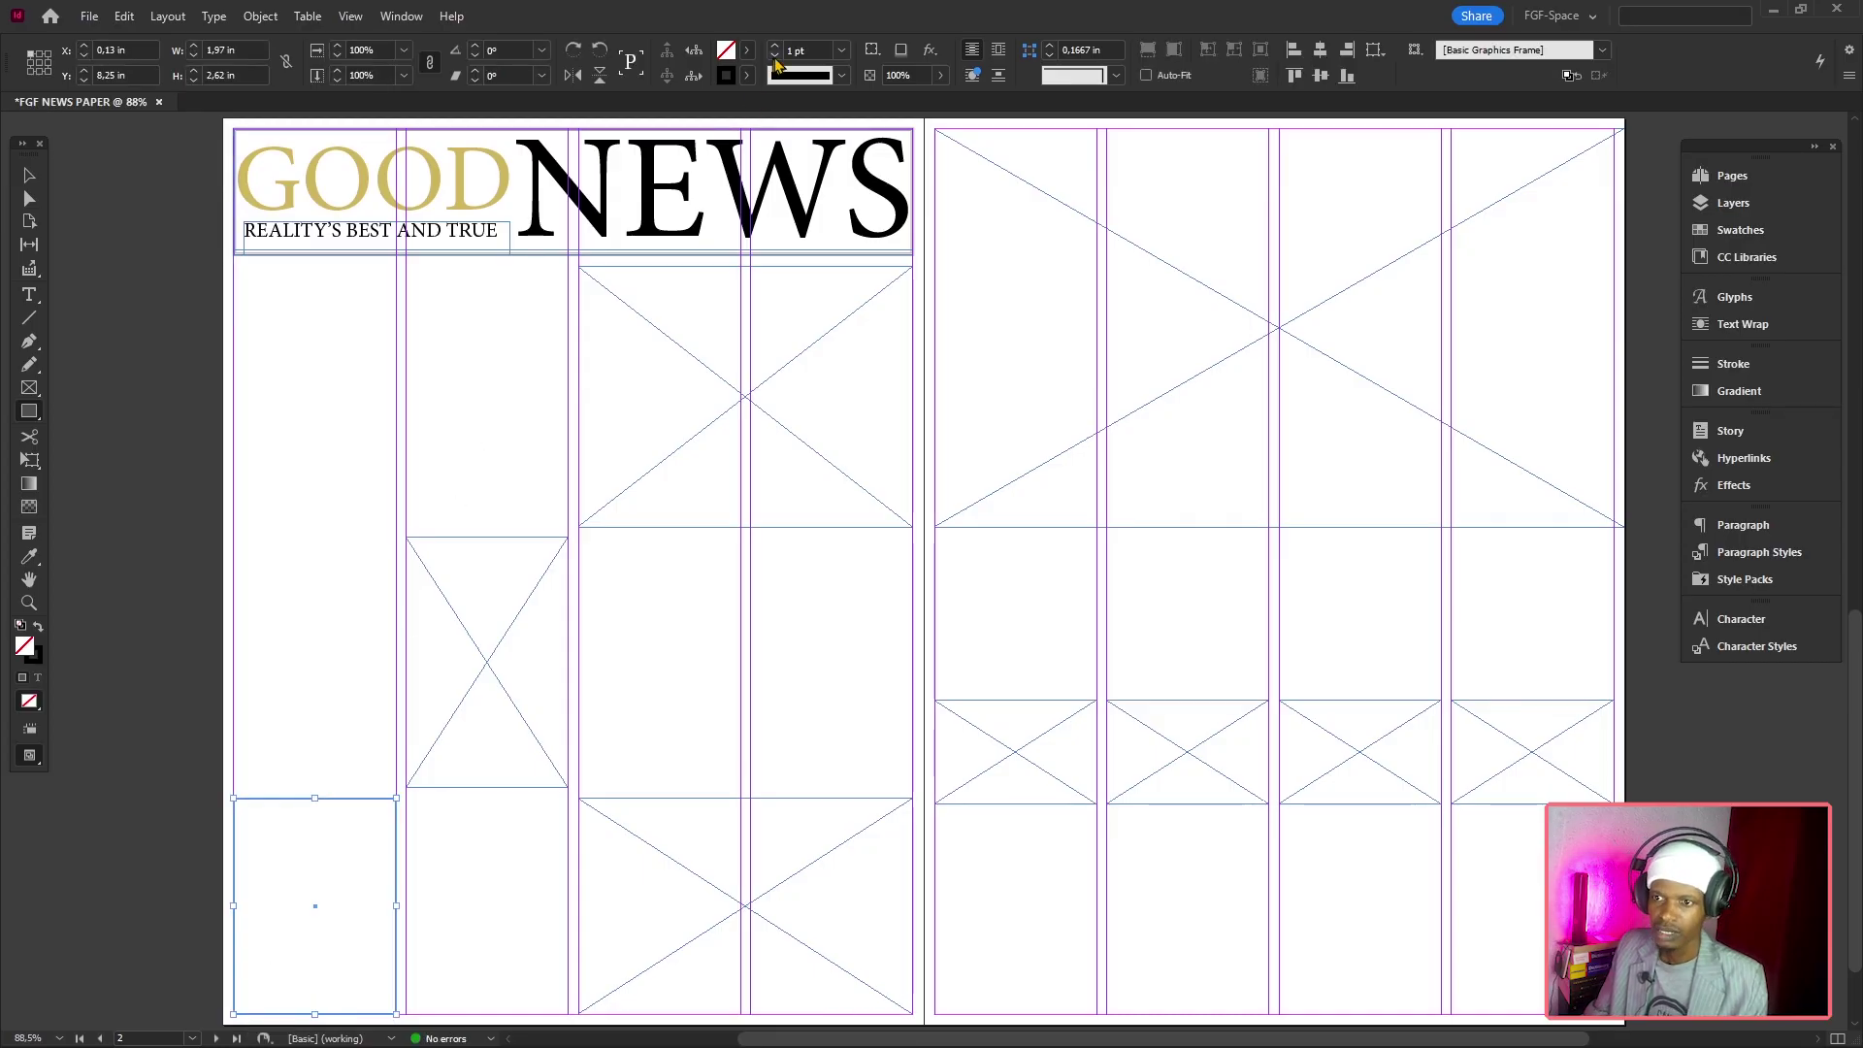
{"action": "double_click", "coordinate": [734, 59]}
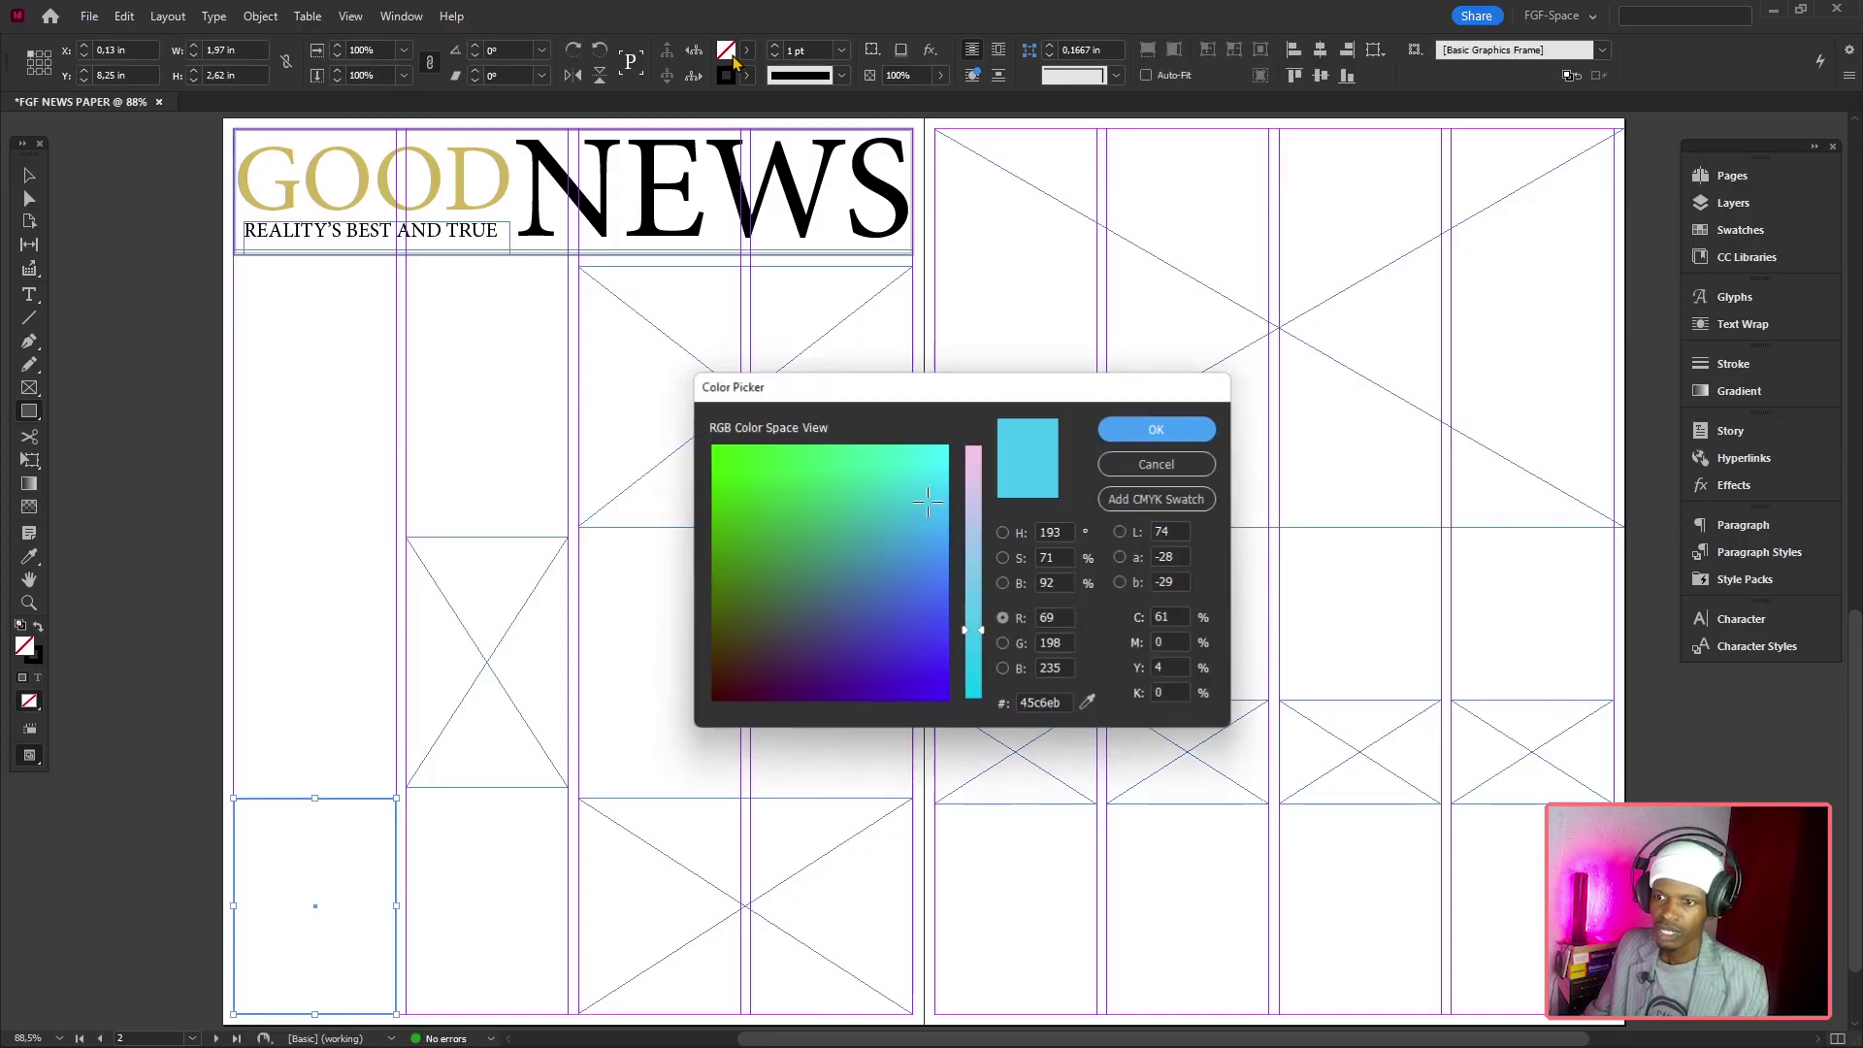
{"action": "left_click", "coordinate": [951, 488]}
{"action": "left_click_drag", "start_coordinate": [956, 487], "coordinate": [953, 455]}
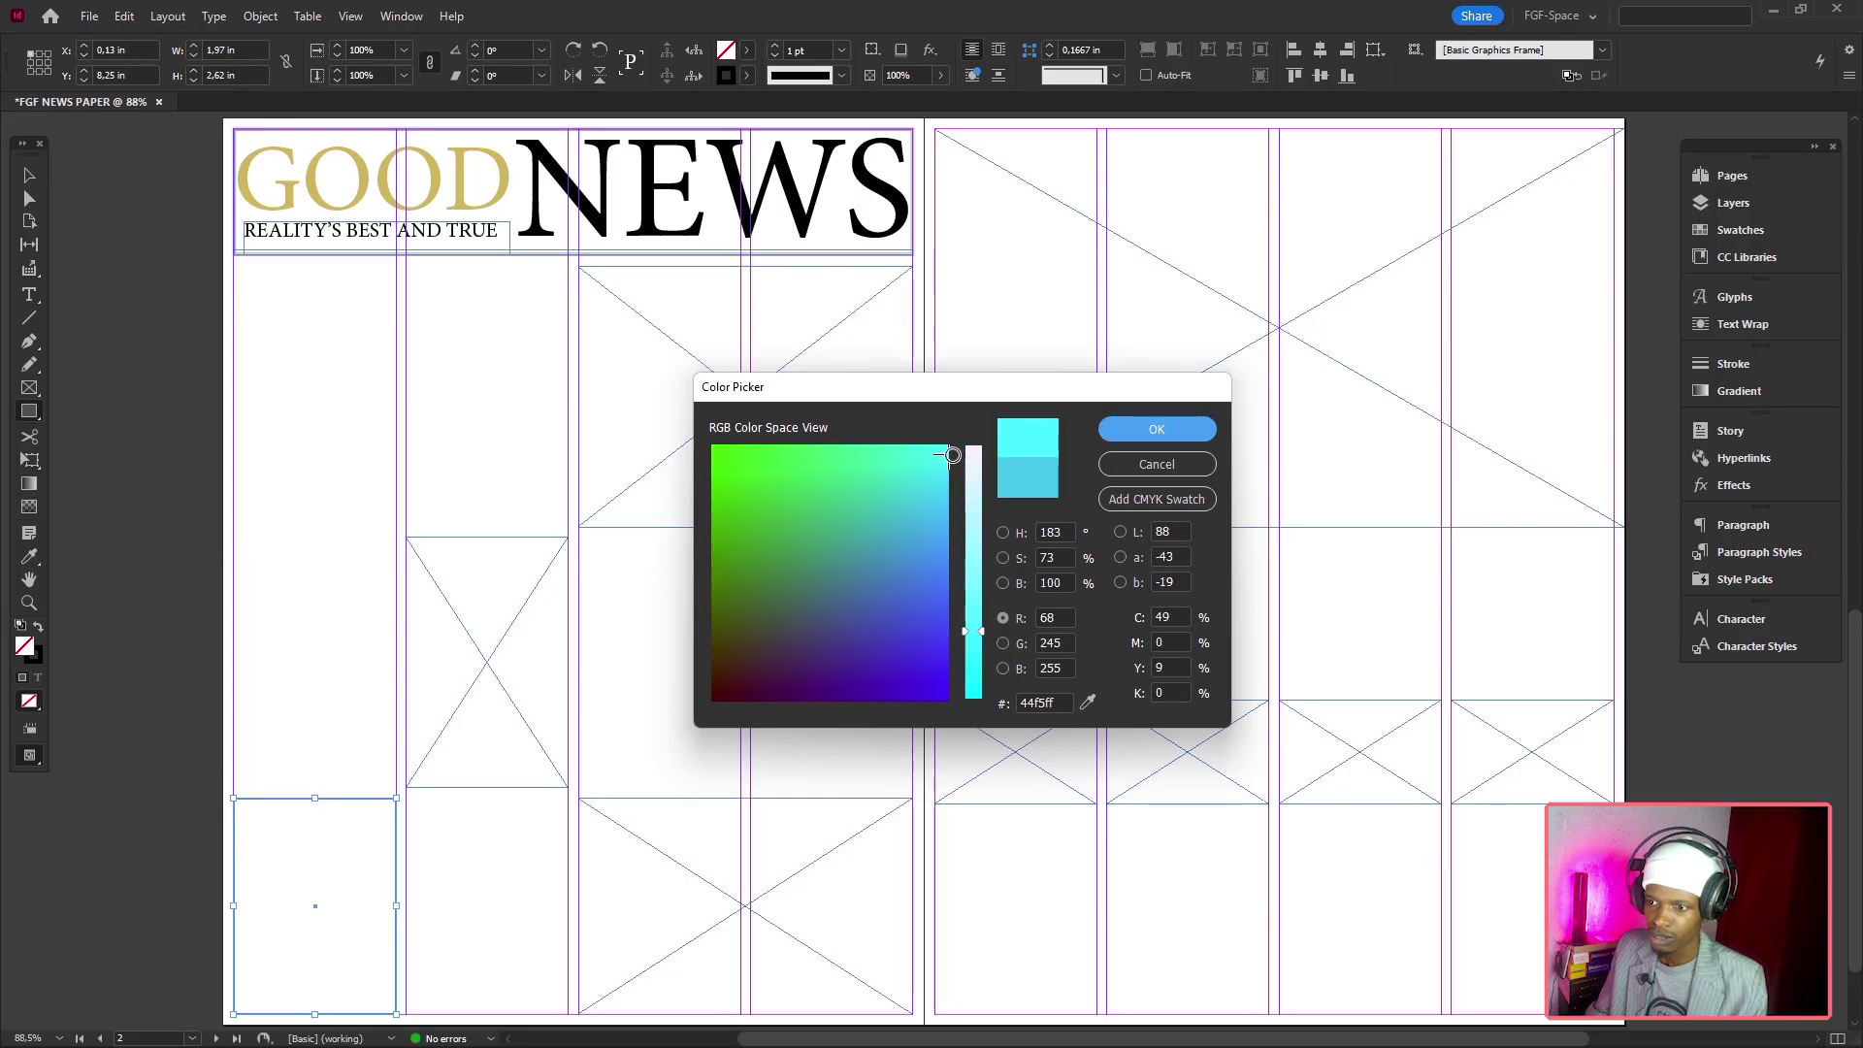
{"action": "left_click", "coordinate": [948, 486]}
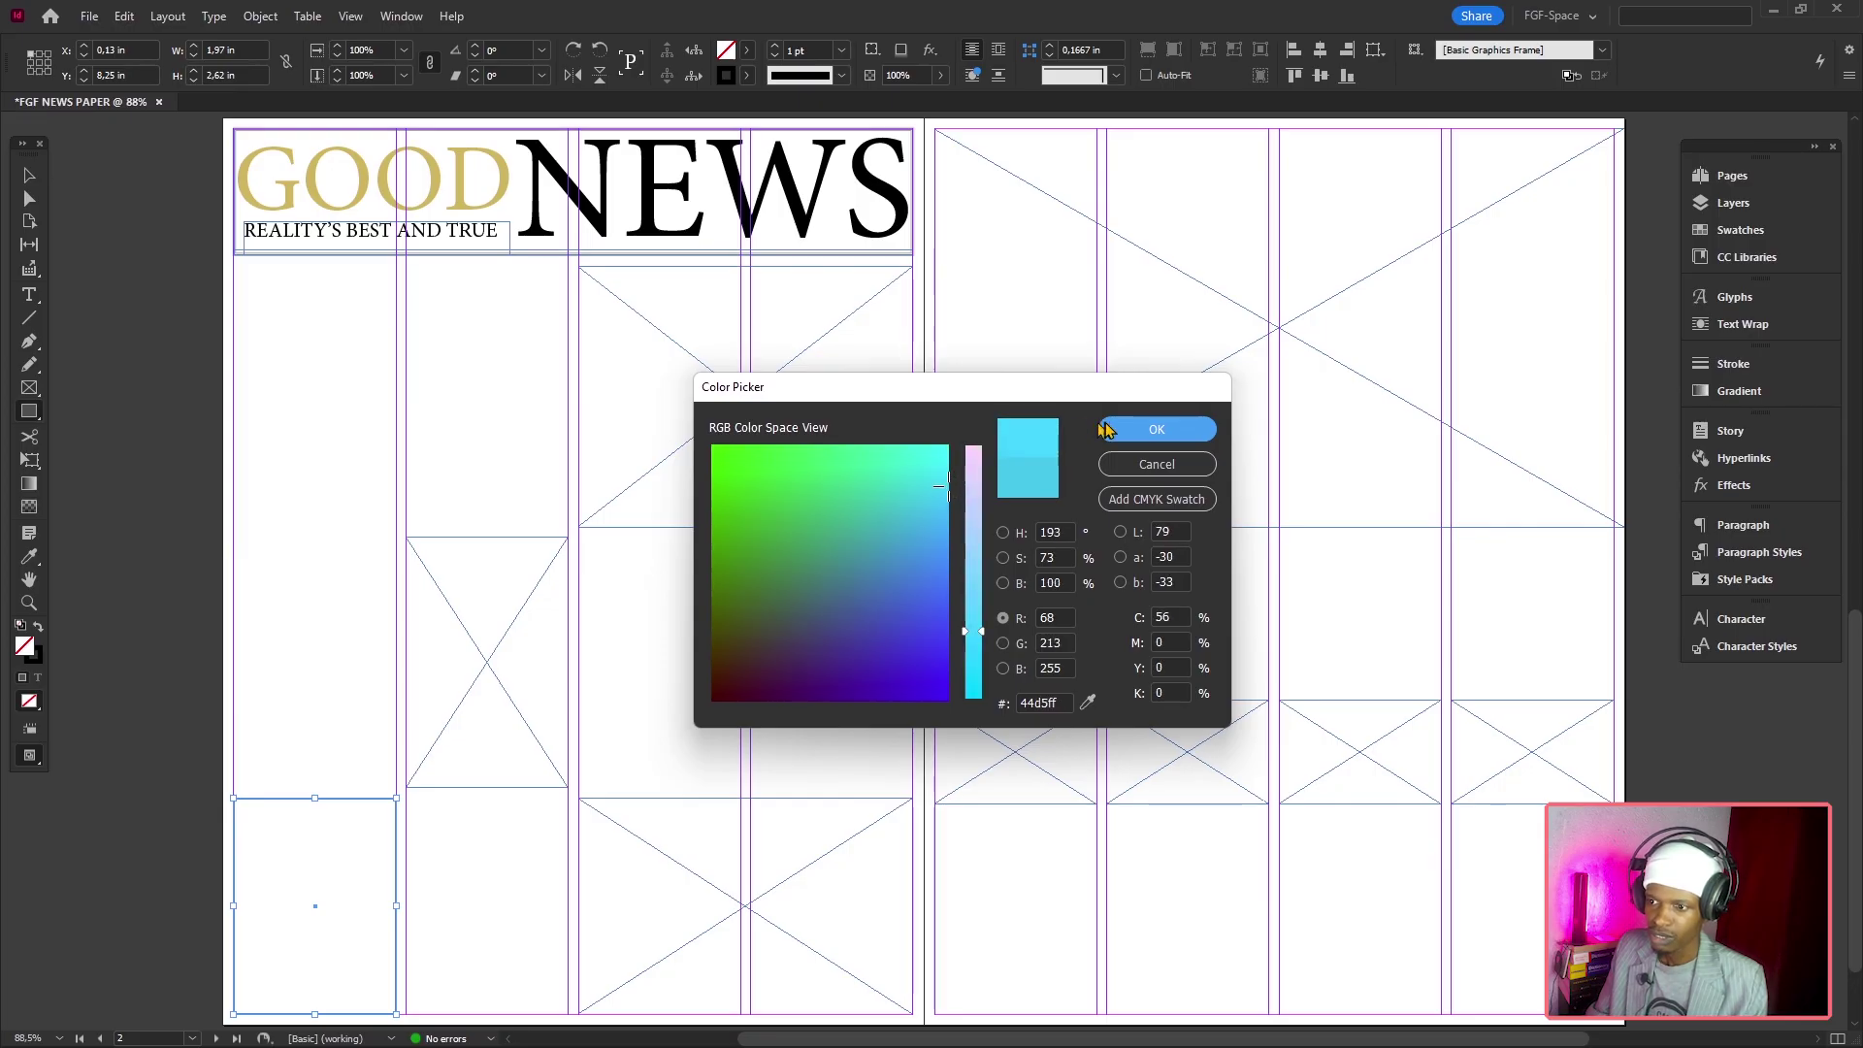
{"action": "left_click", "coordinate": [1140, 431]}
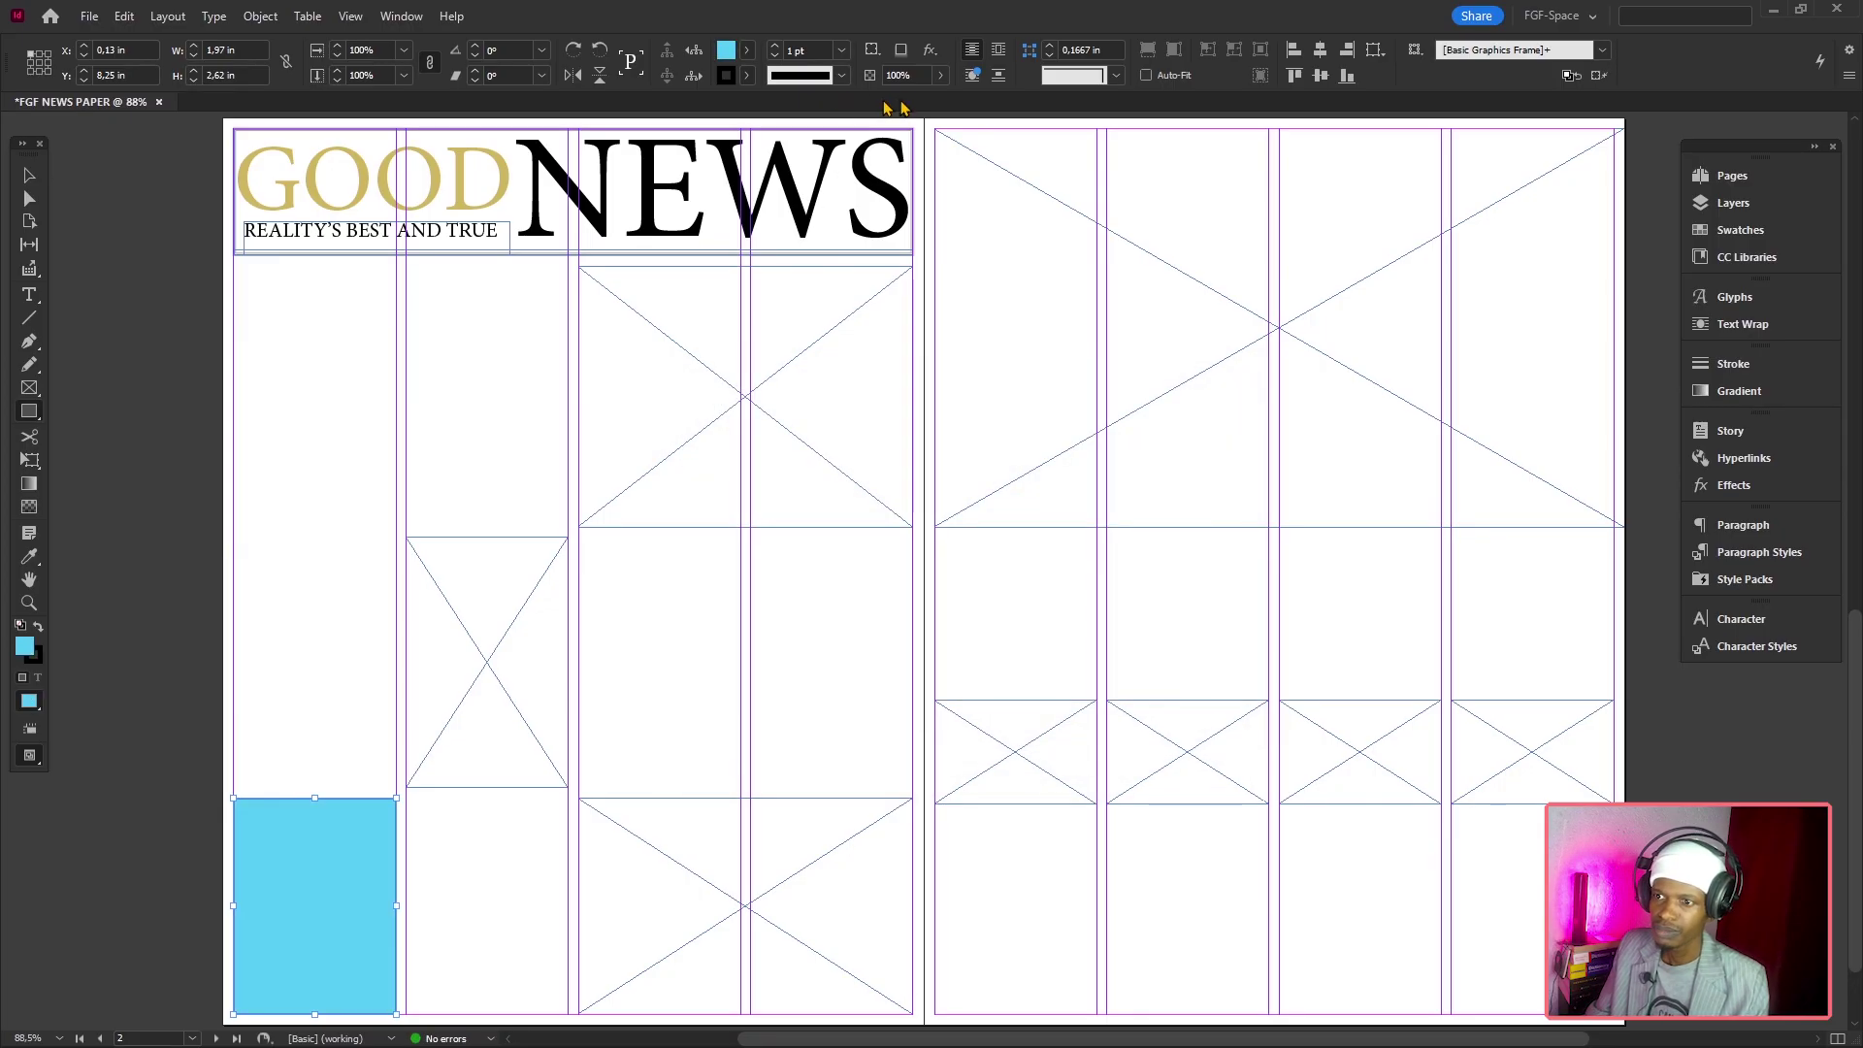
Reduce the blue box's opacity to 54% and set its stroke to None
{"action": "left_click", "coordinate": [939, 81]}
{"action": "left_click_drag", "start_coordinate": [879, 101], "coordinate": [901, 105]}
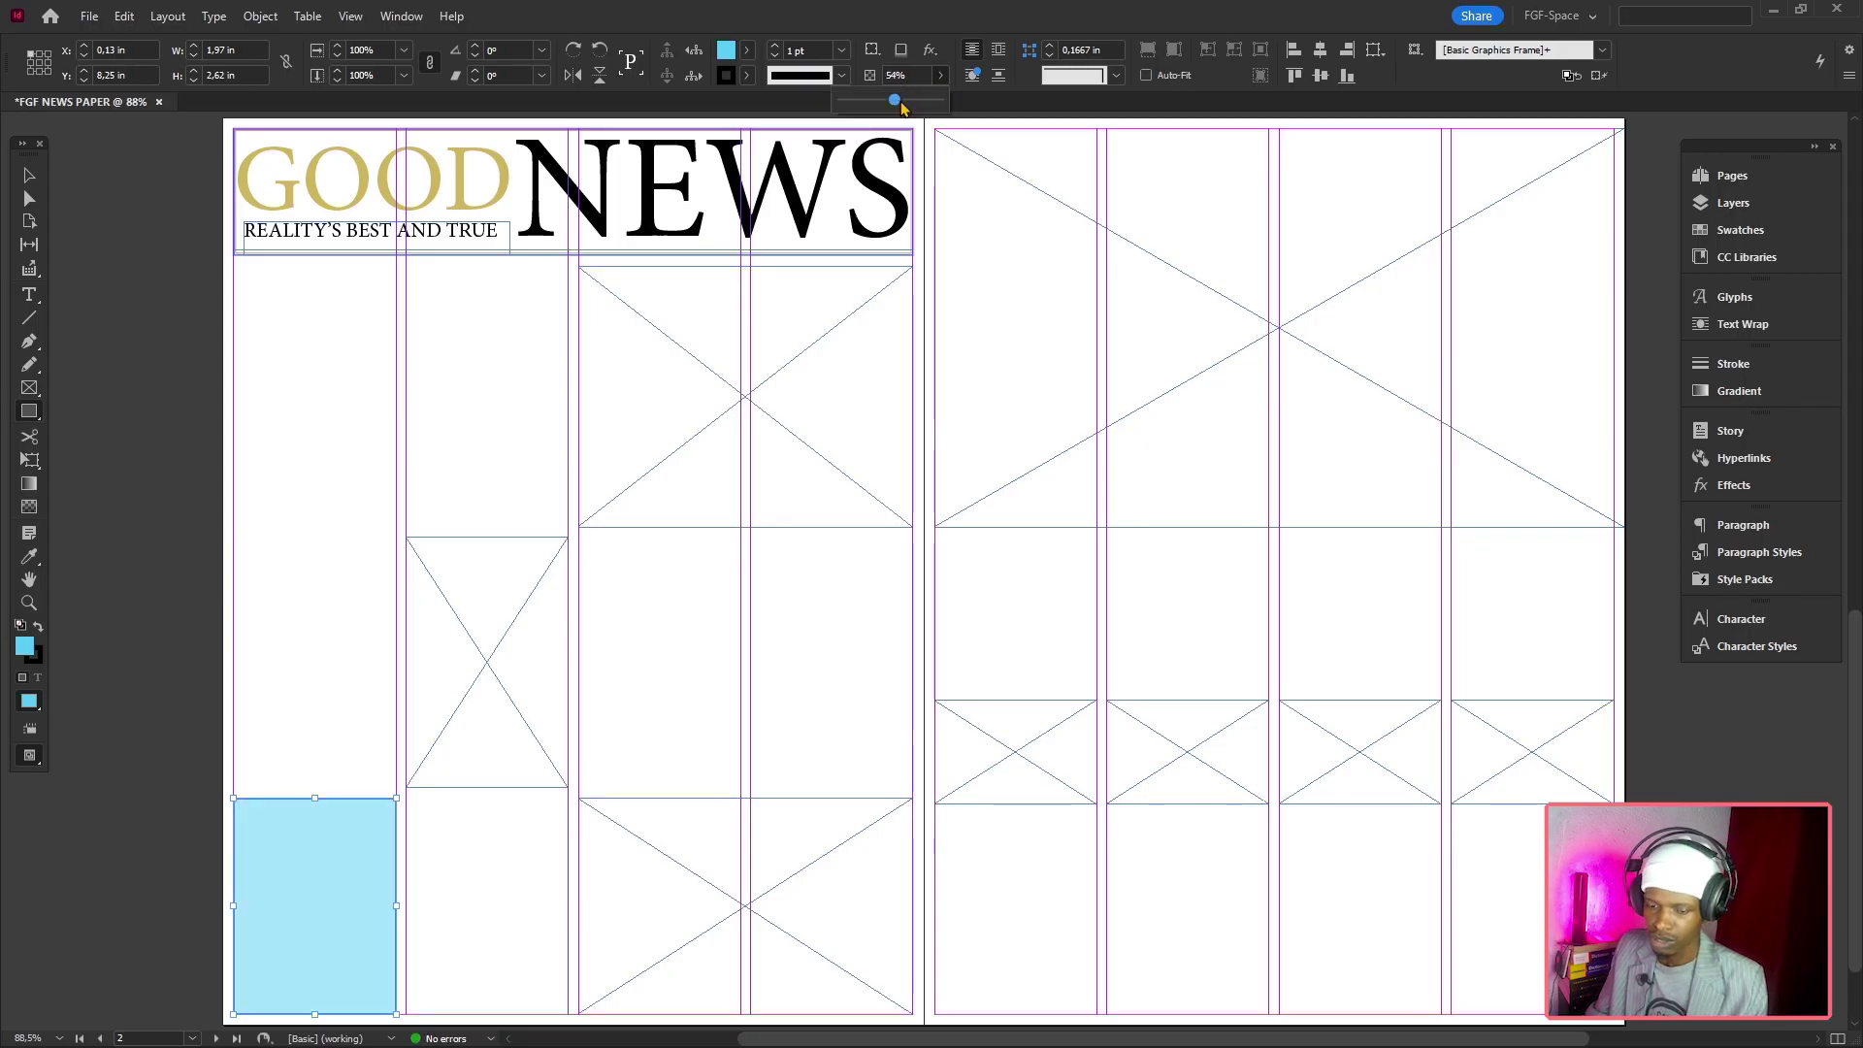
{"action": "left_click", "coordinate": [747, 76]}
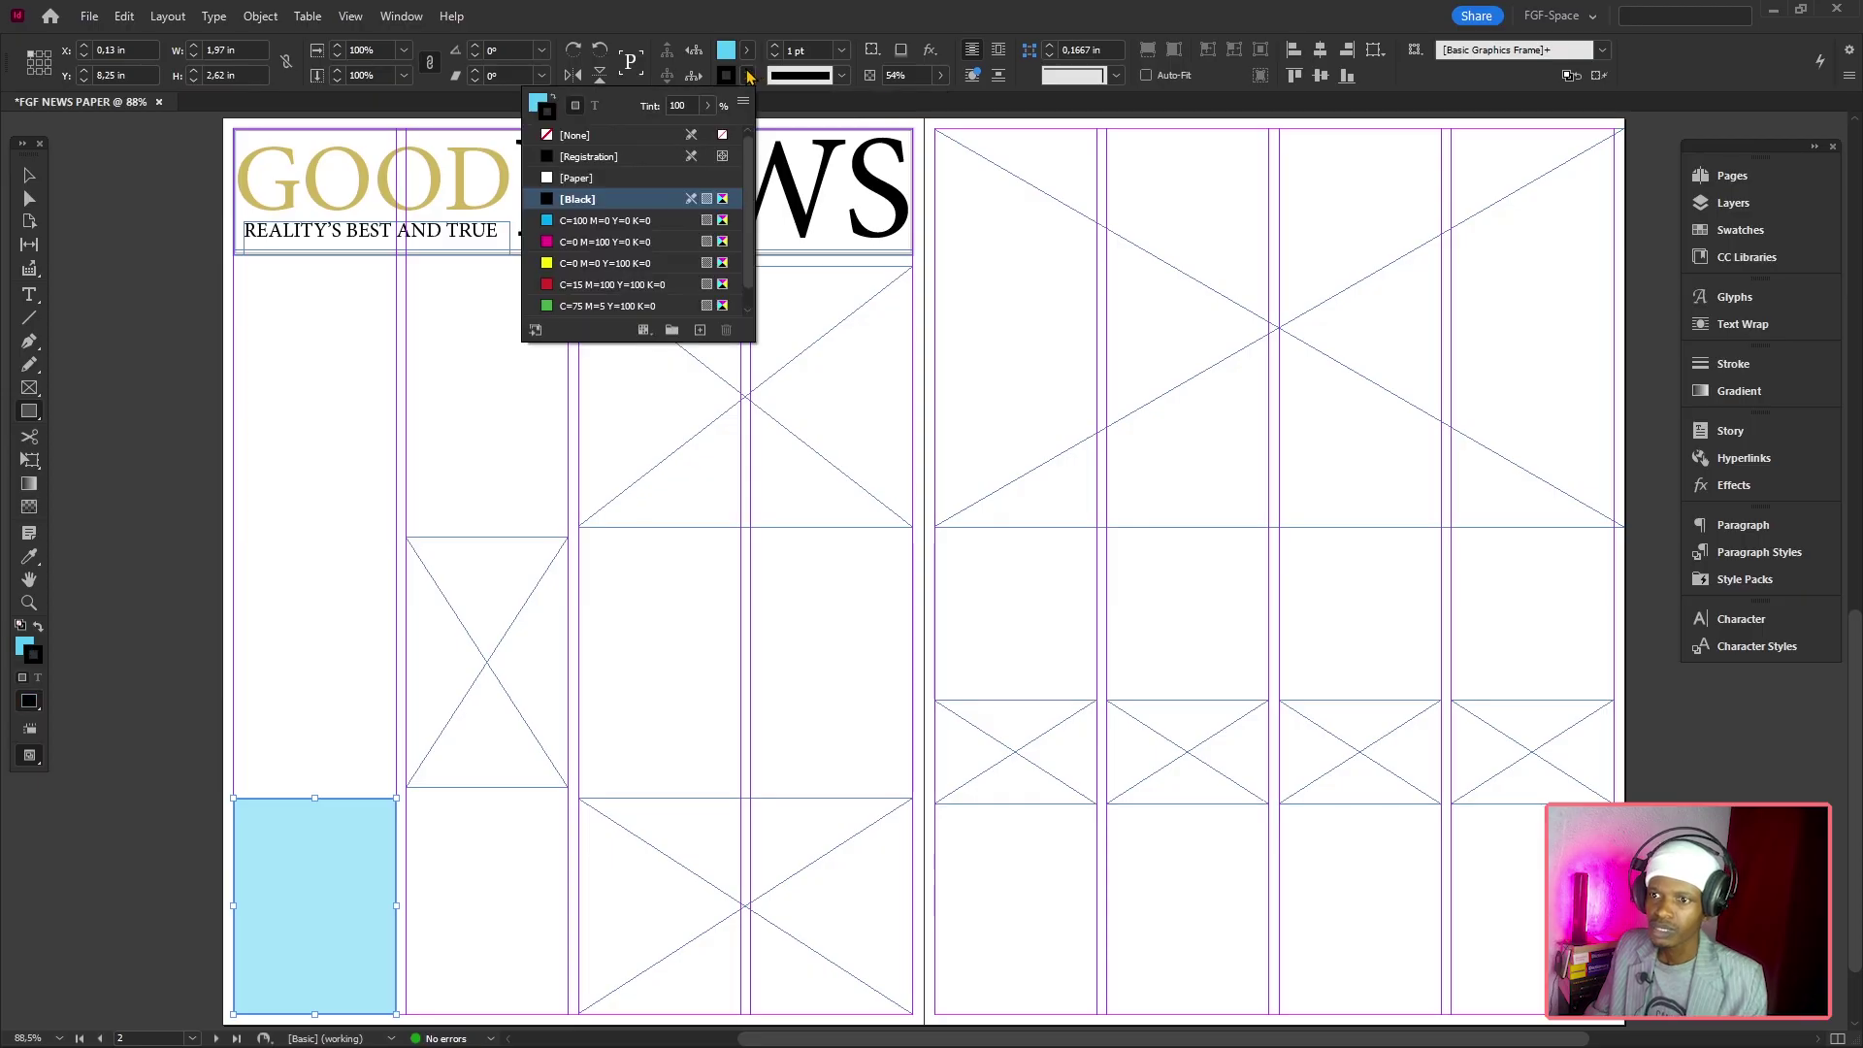
{"action": "left_click", "coordinate": [607, 139]}
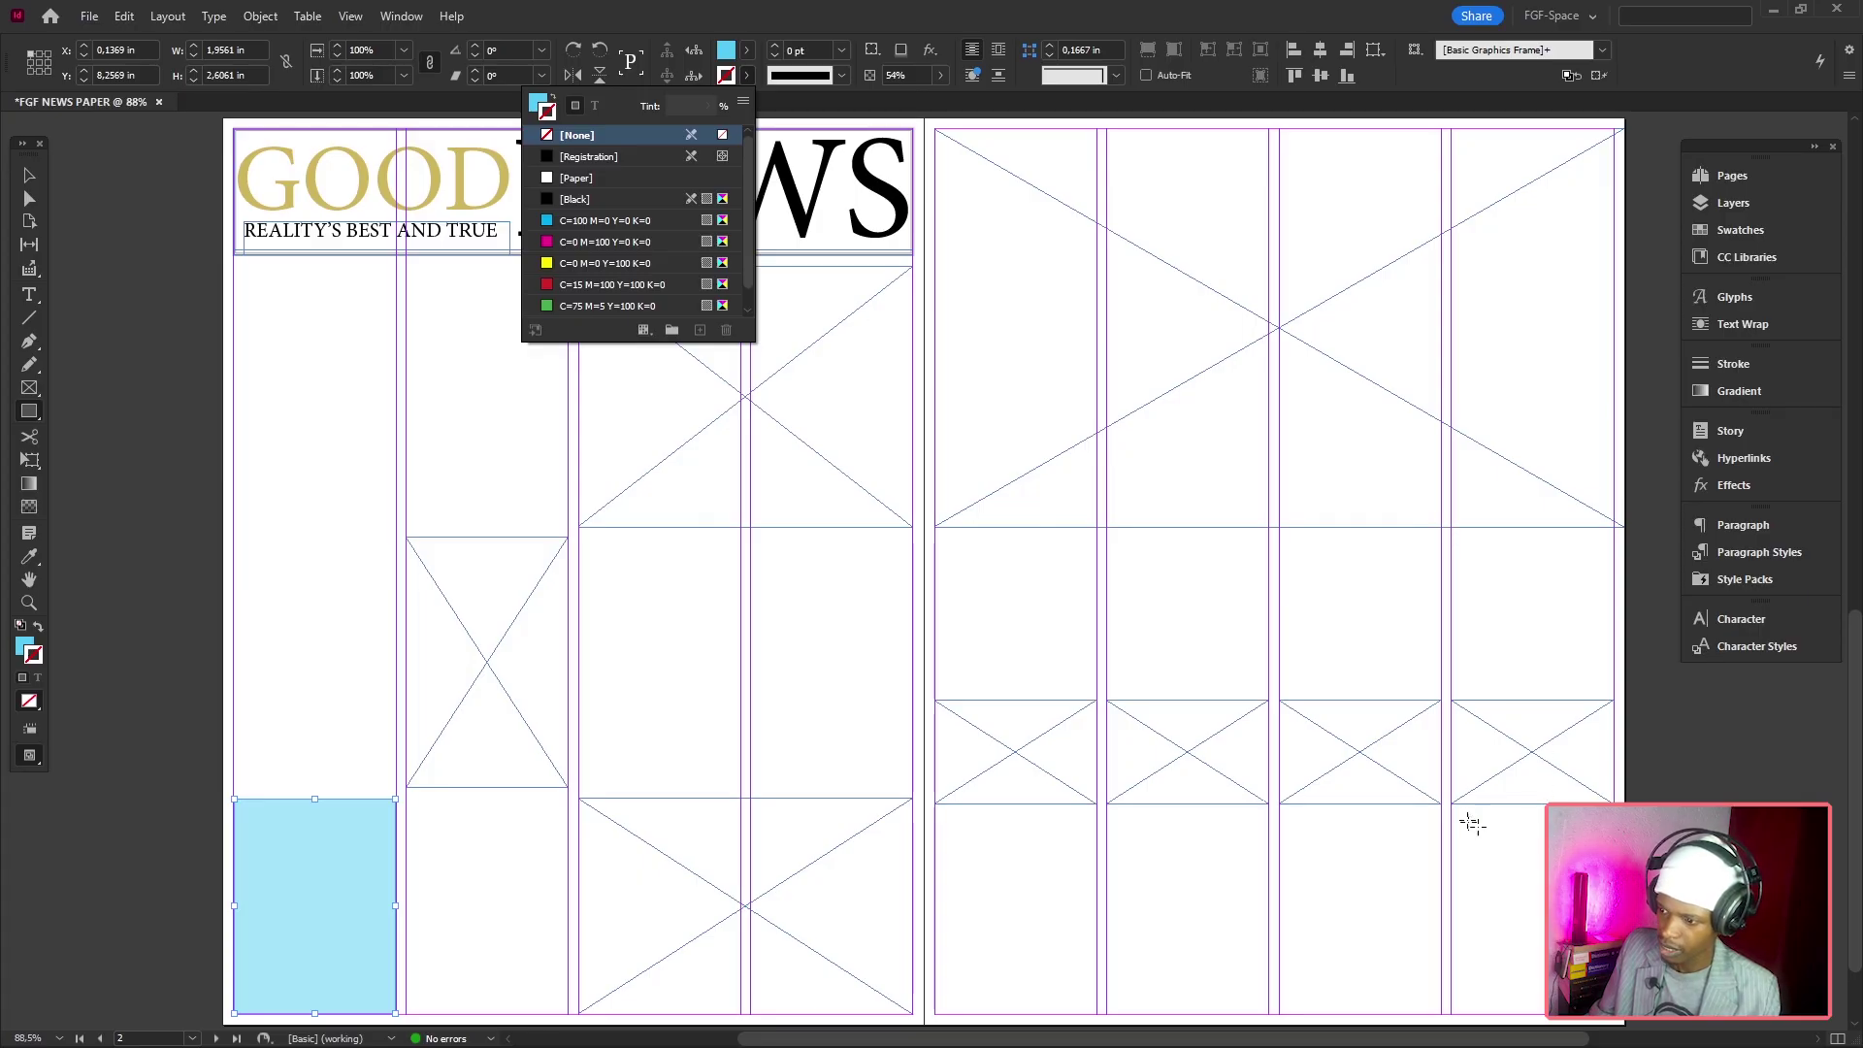
Draw a rectangle about 1,97 × 2,43 in at the foot of column 4 on page 3 and apply the blue box's appearance with the Eyedropper
{"action": "left_click_drag", "start_coordinate": [1452, 813], "coordinate": [1614, 1013]}
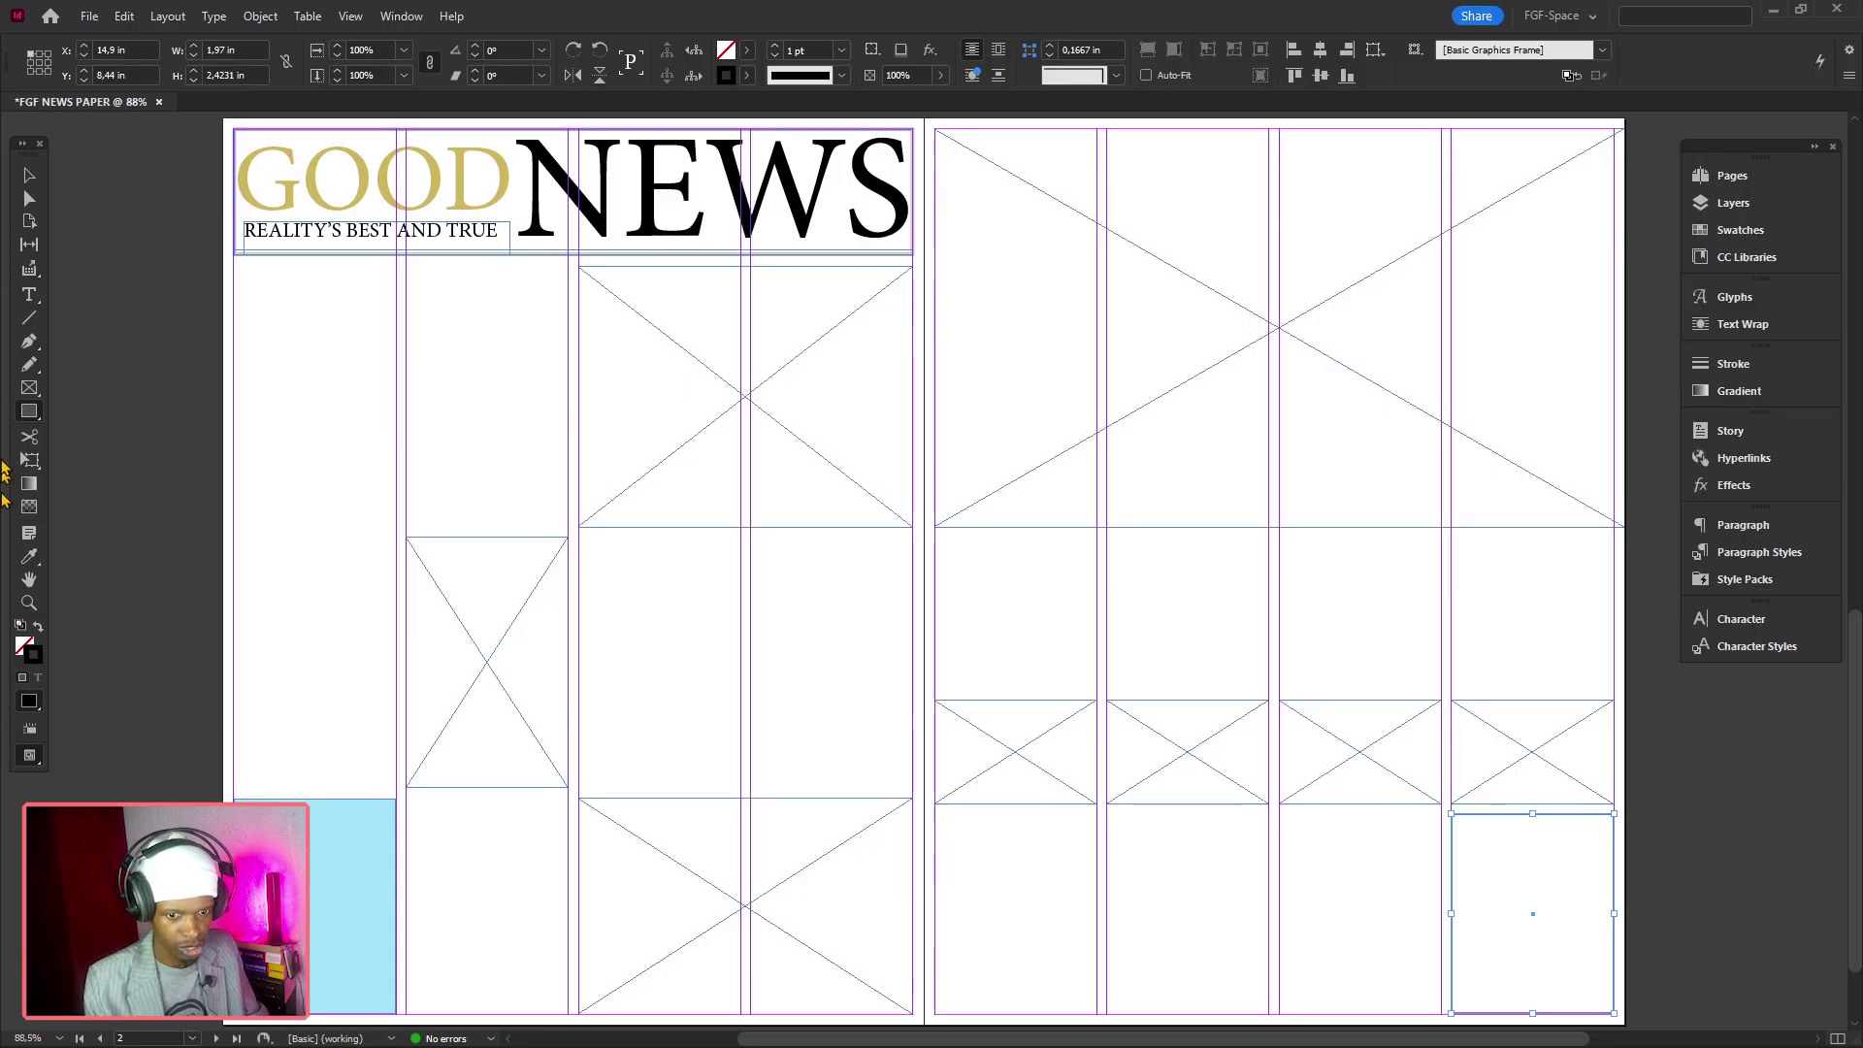
{"action": "left_click", "coordinate": [36, 555]}
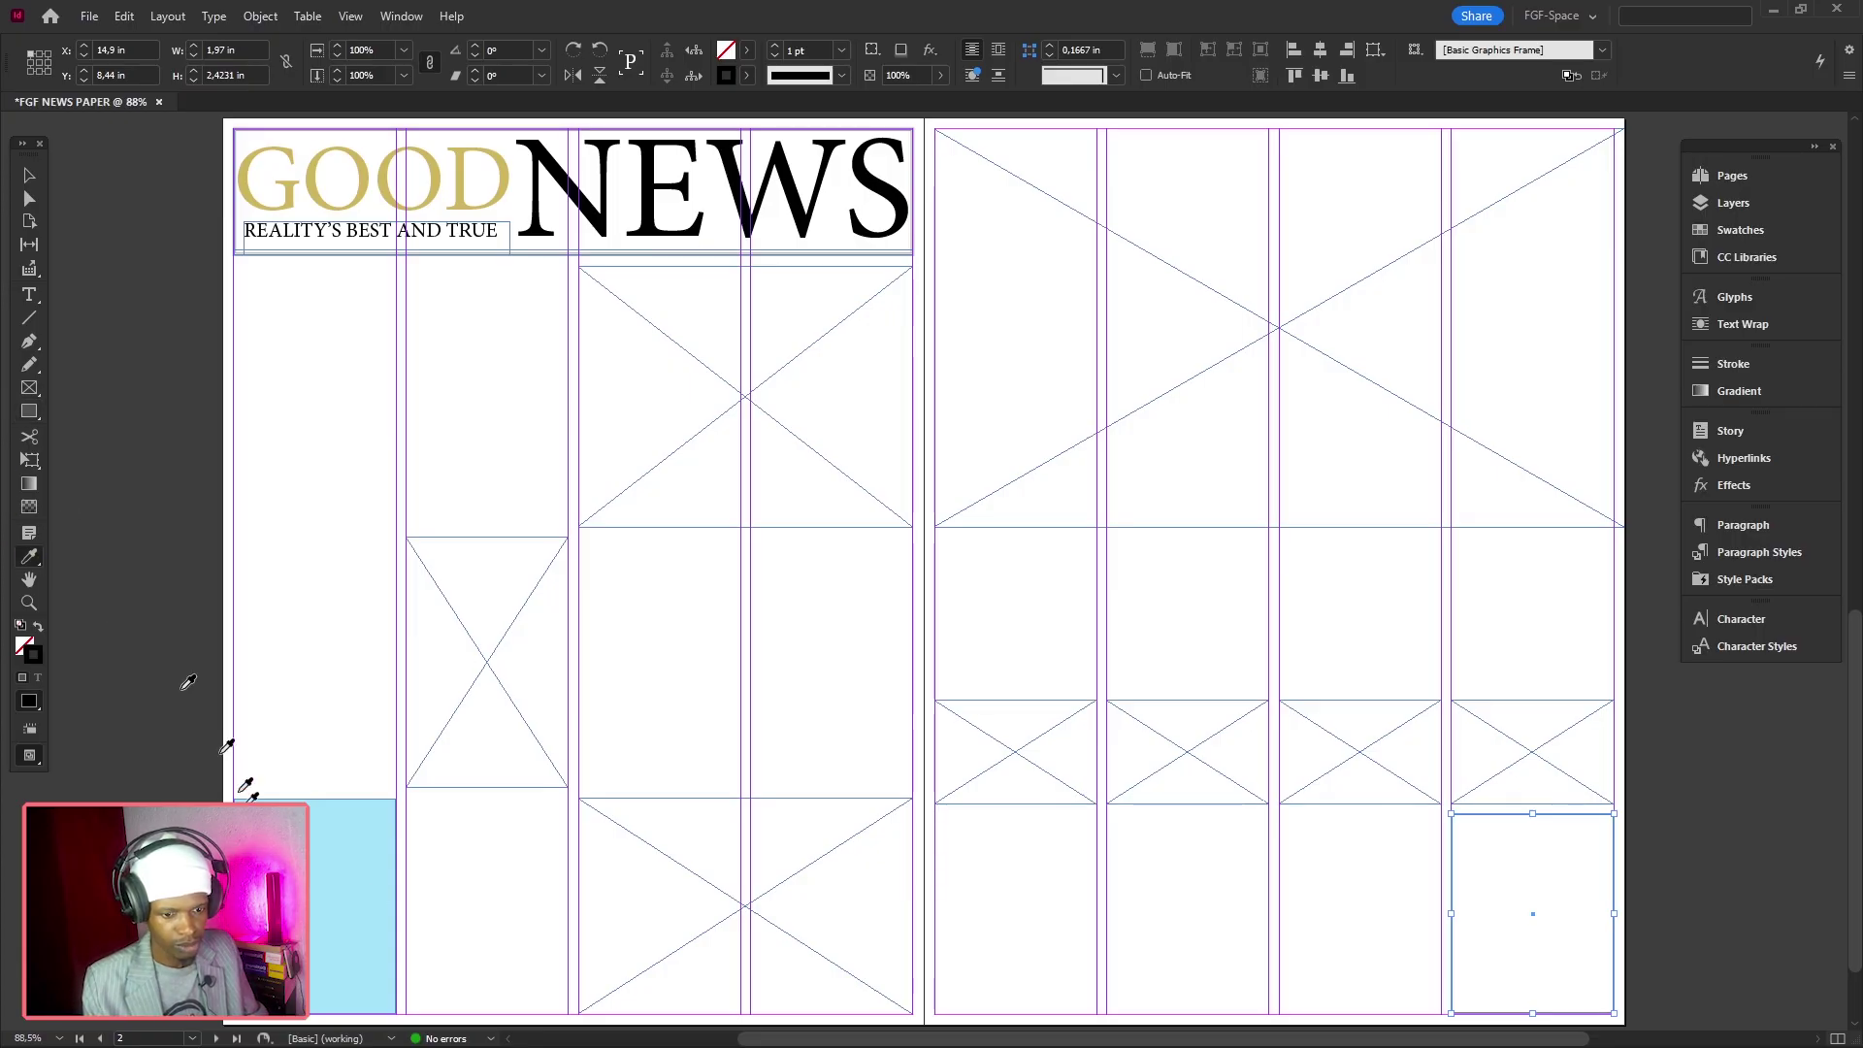
{"action": "left_click", "coordinate": [331, 914]}
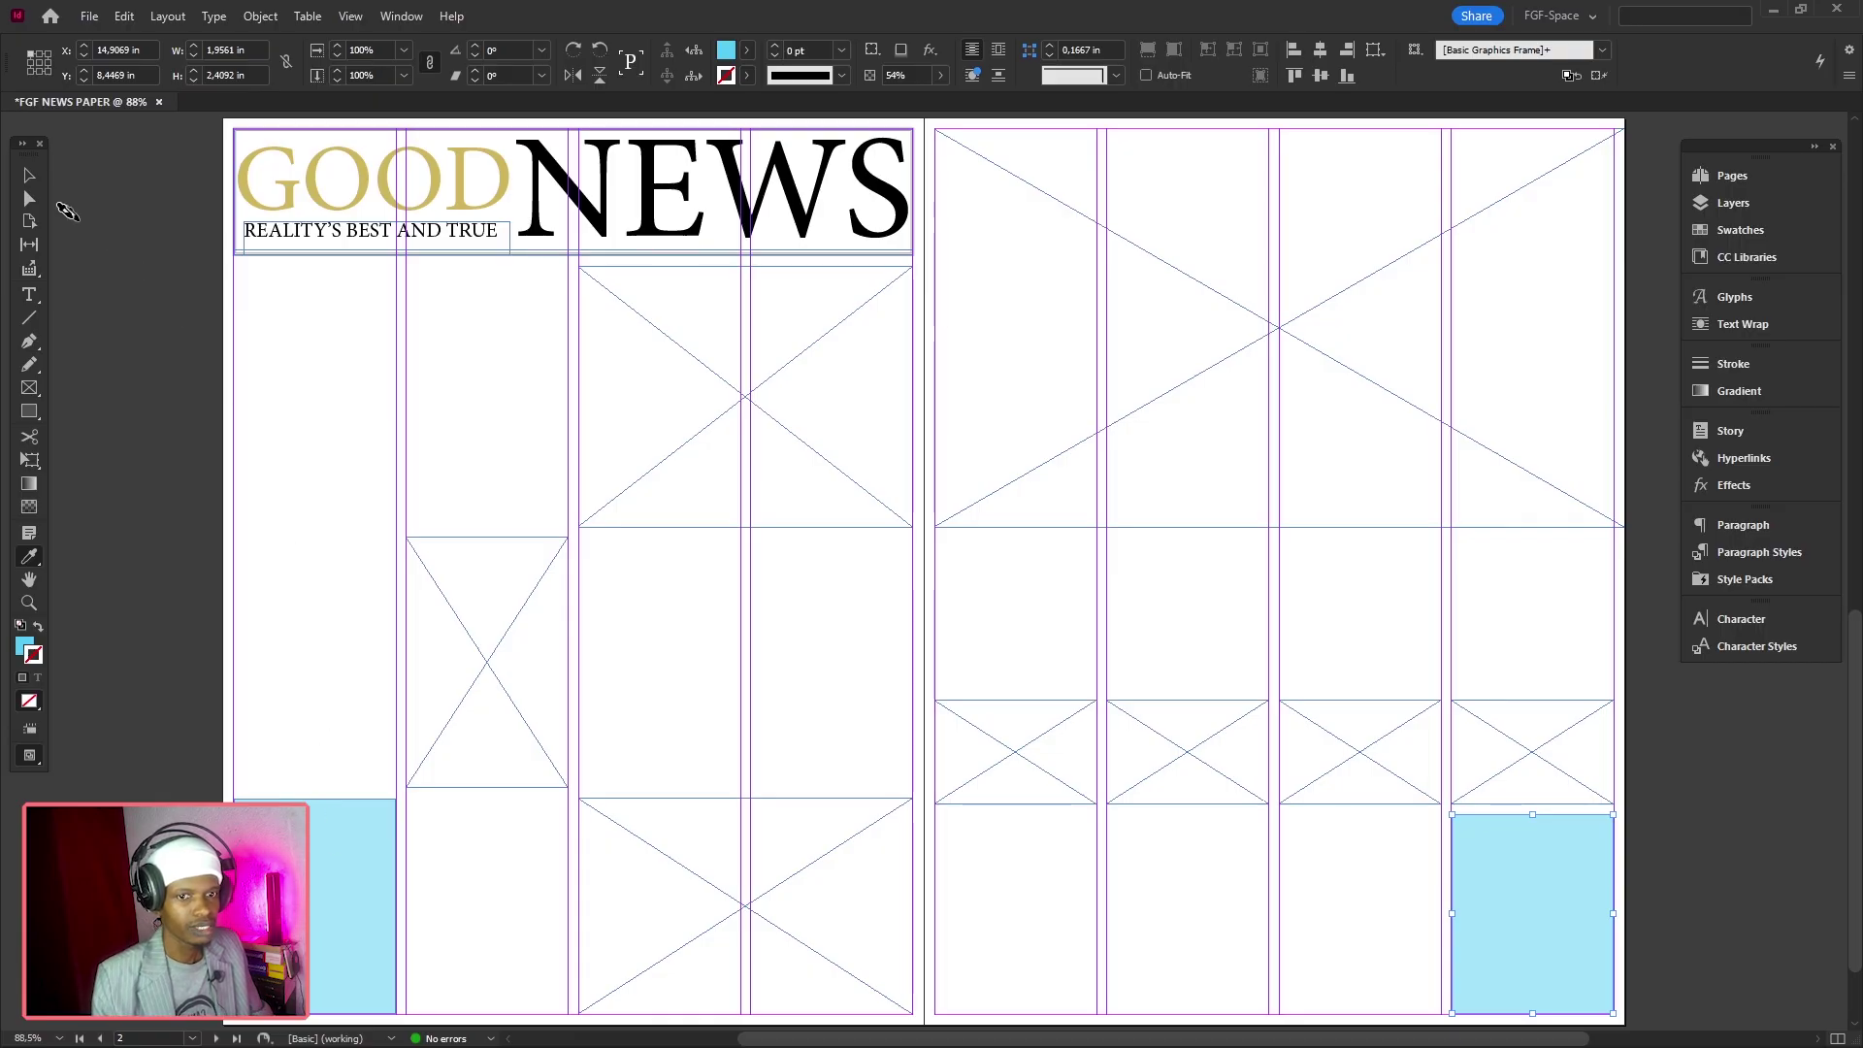
Show the rulers and add a horizontal guide at Y 1,8 in just below the masthead on page 2
{"action": "left_click", "coordinate": [26, 307]}
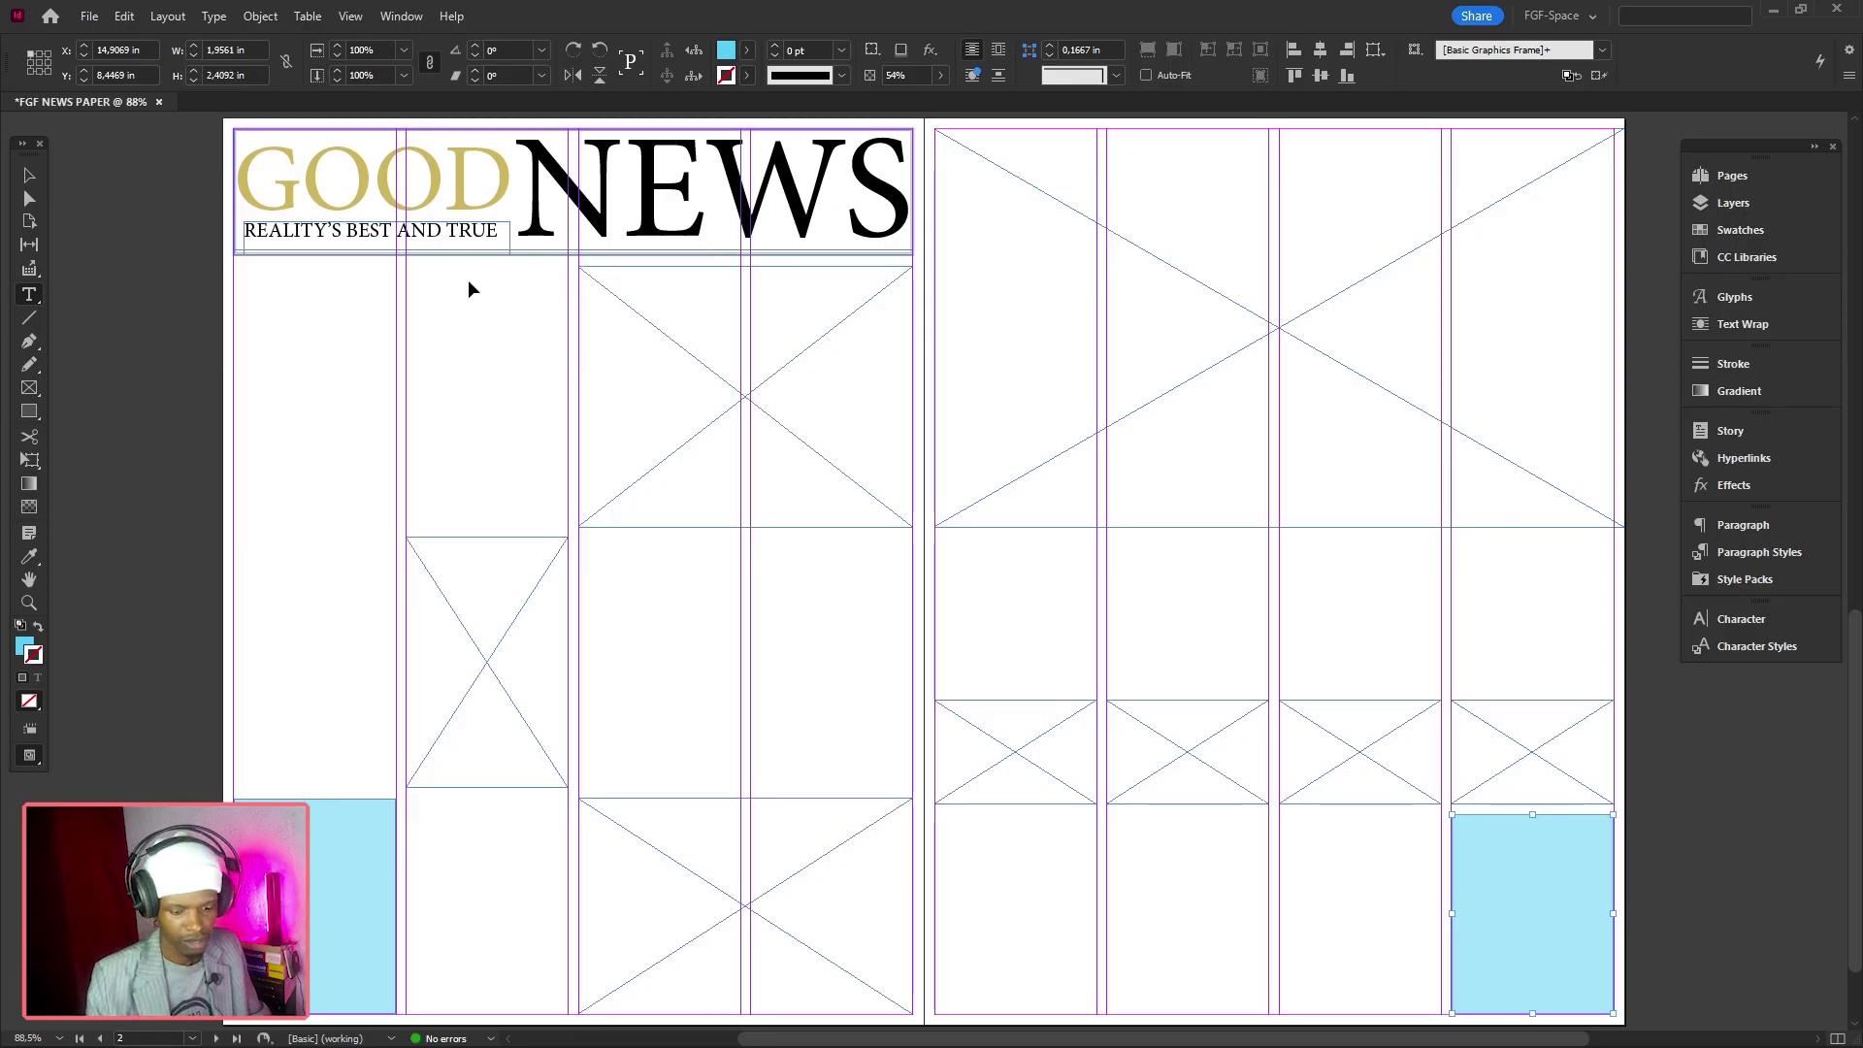
{"action": "key", "text": "ctrl+r"}
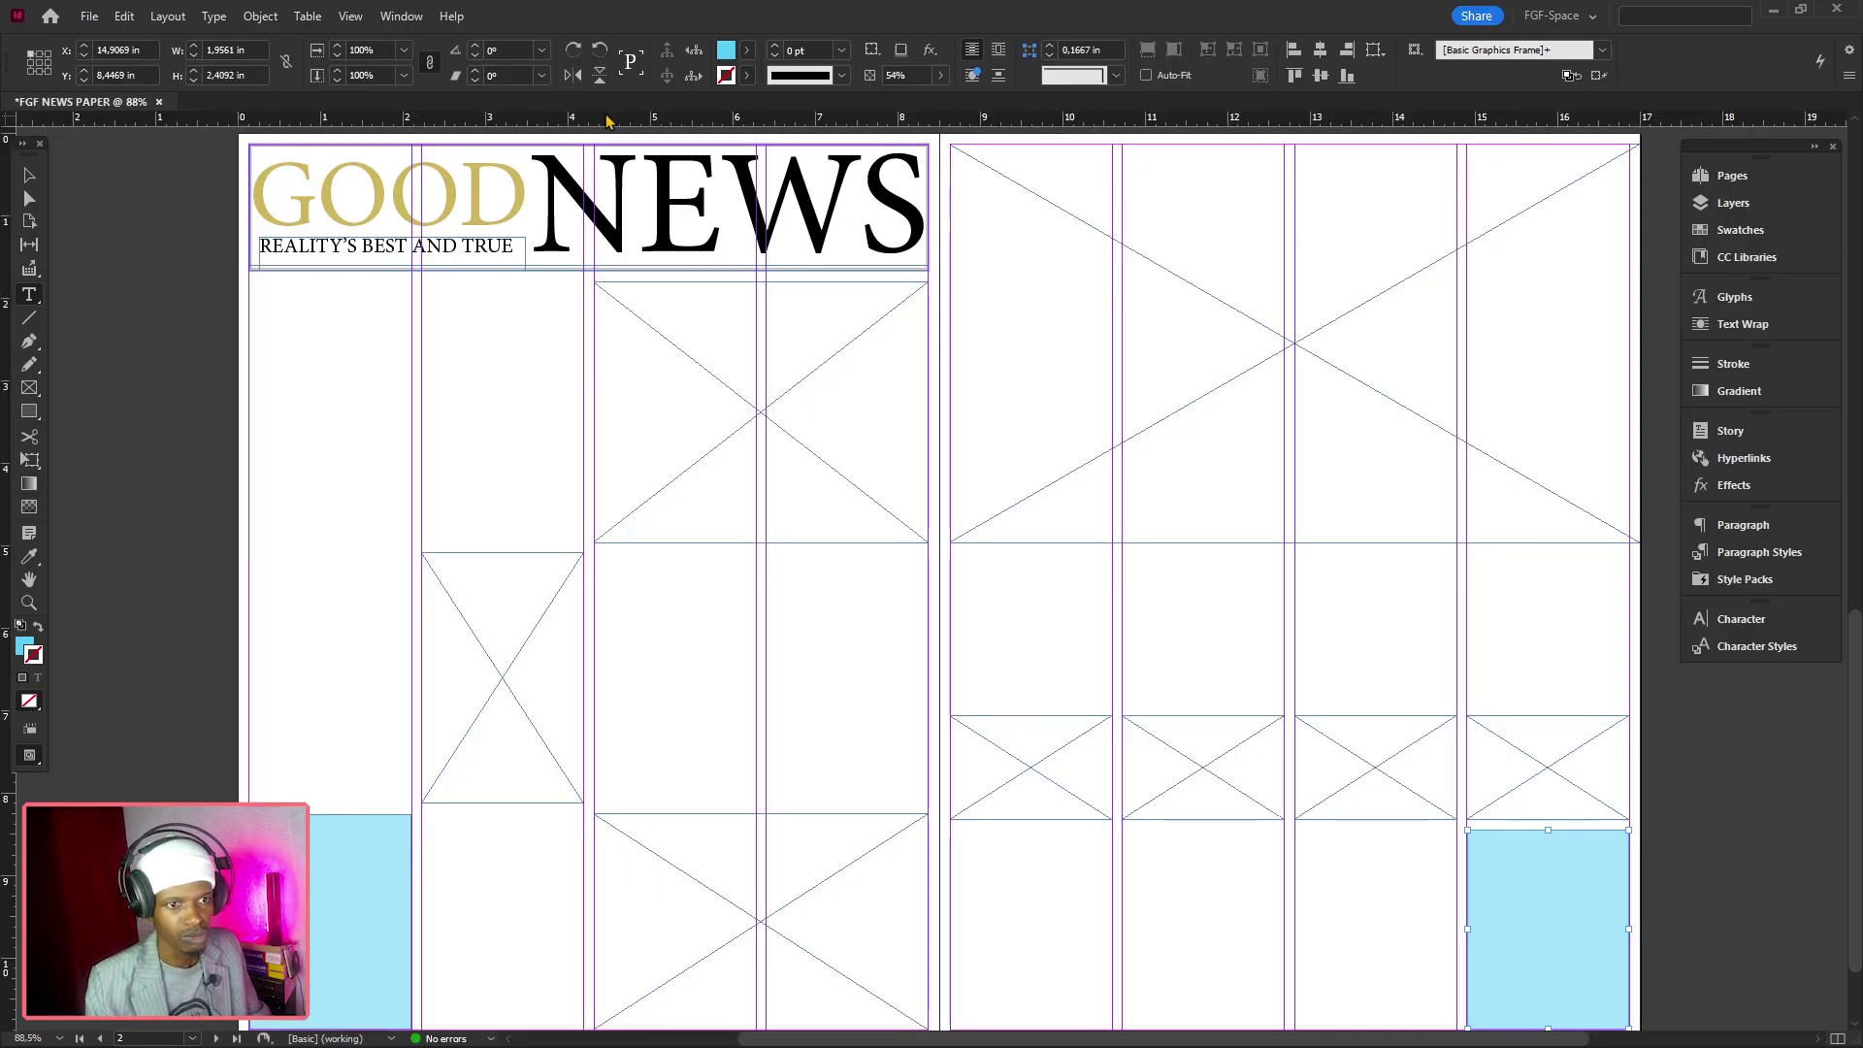
{"action": "left_click_drag", "start_coordinate": [606, 121], "coordinate": [610, 287]}
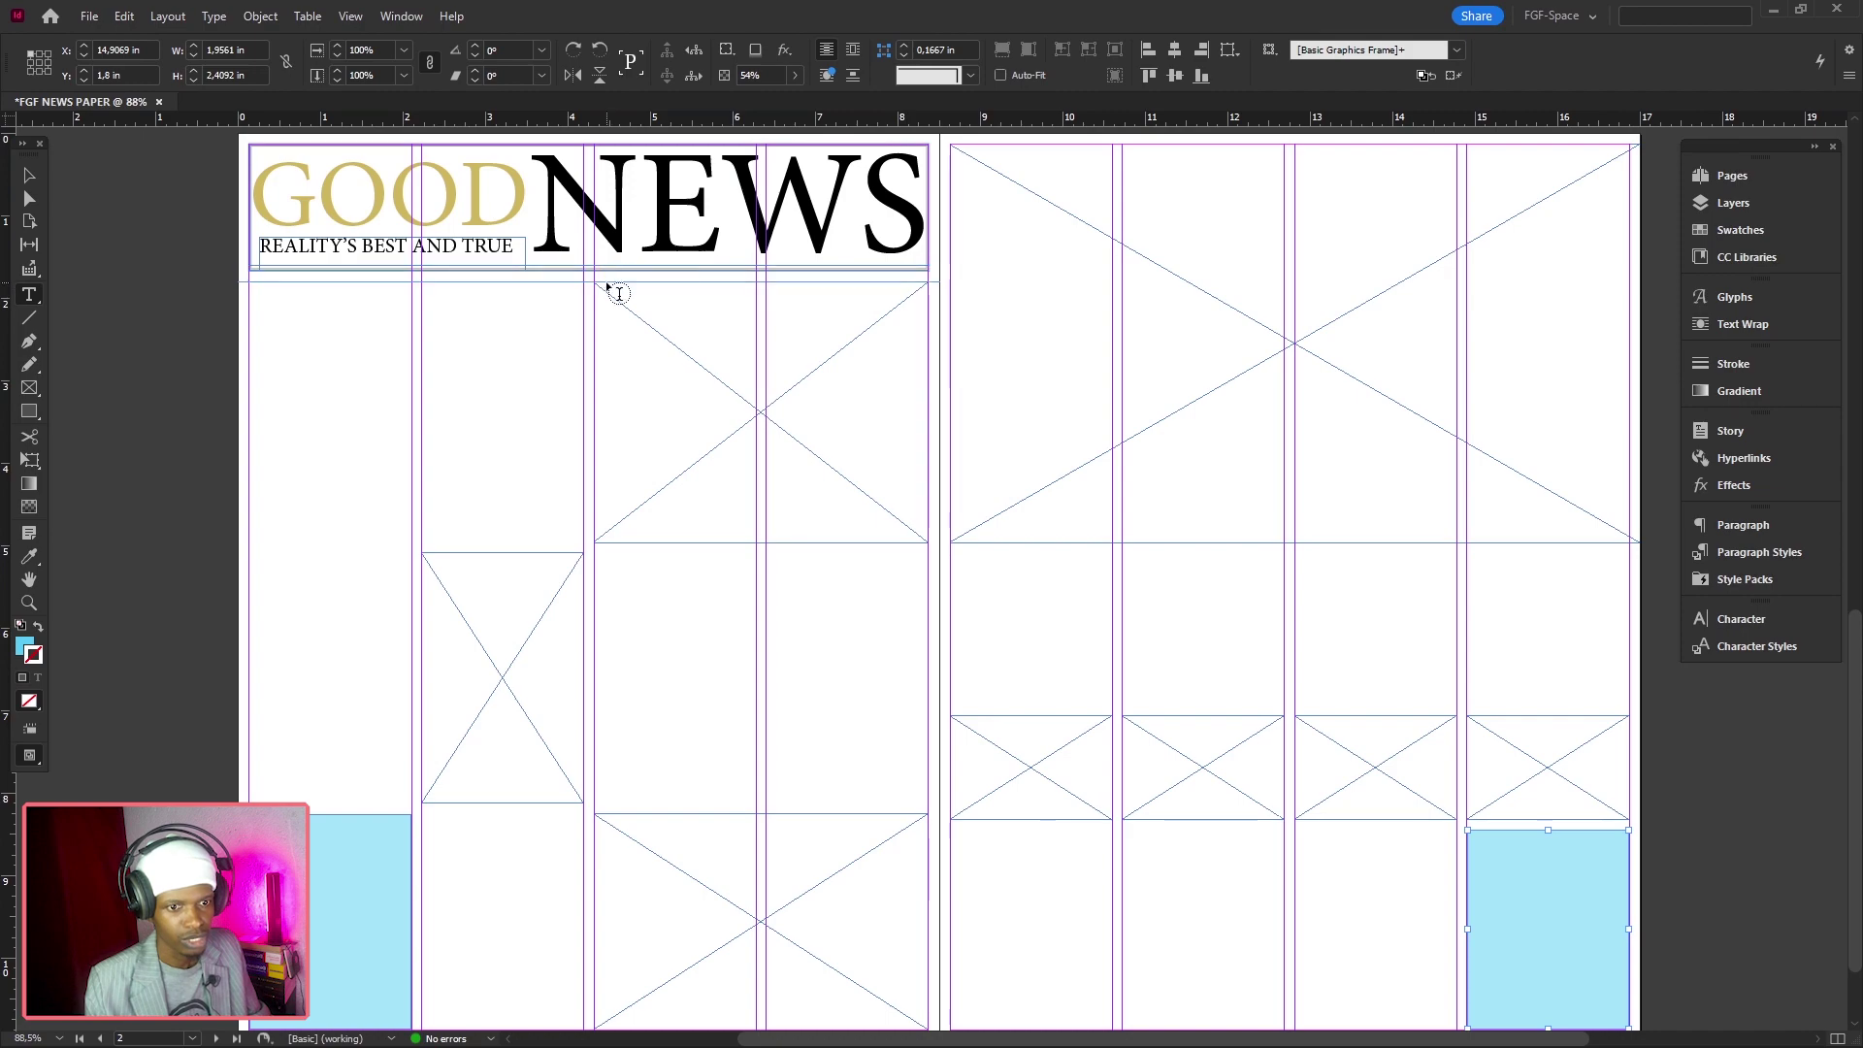
Draw a text frame about 1,97 × 6,325 in in column 1 above the blue box and fill it with placeholder text, justified with last line left
{"action": "left_click_drag", "start_coordinate": [251, 283], "coordinate": [413, 805]}
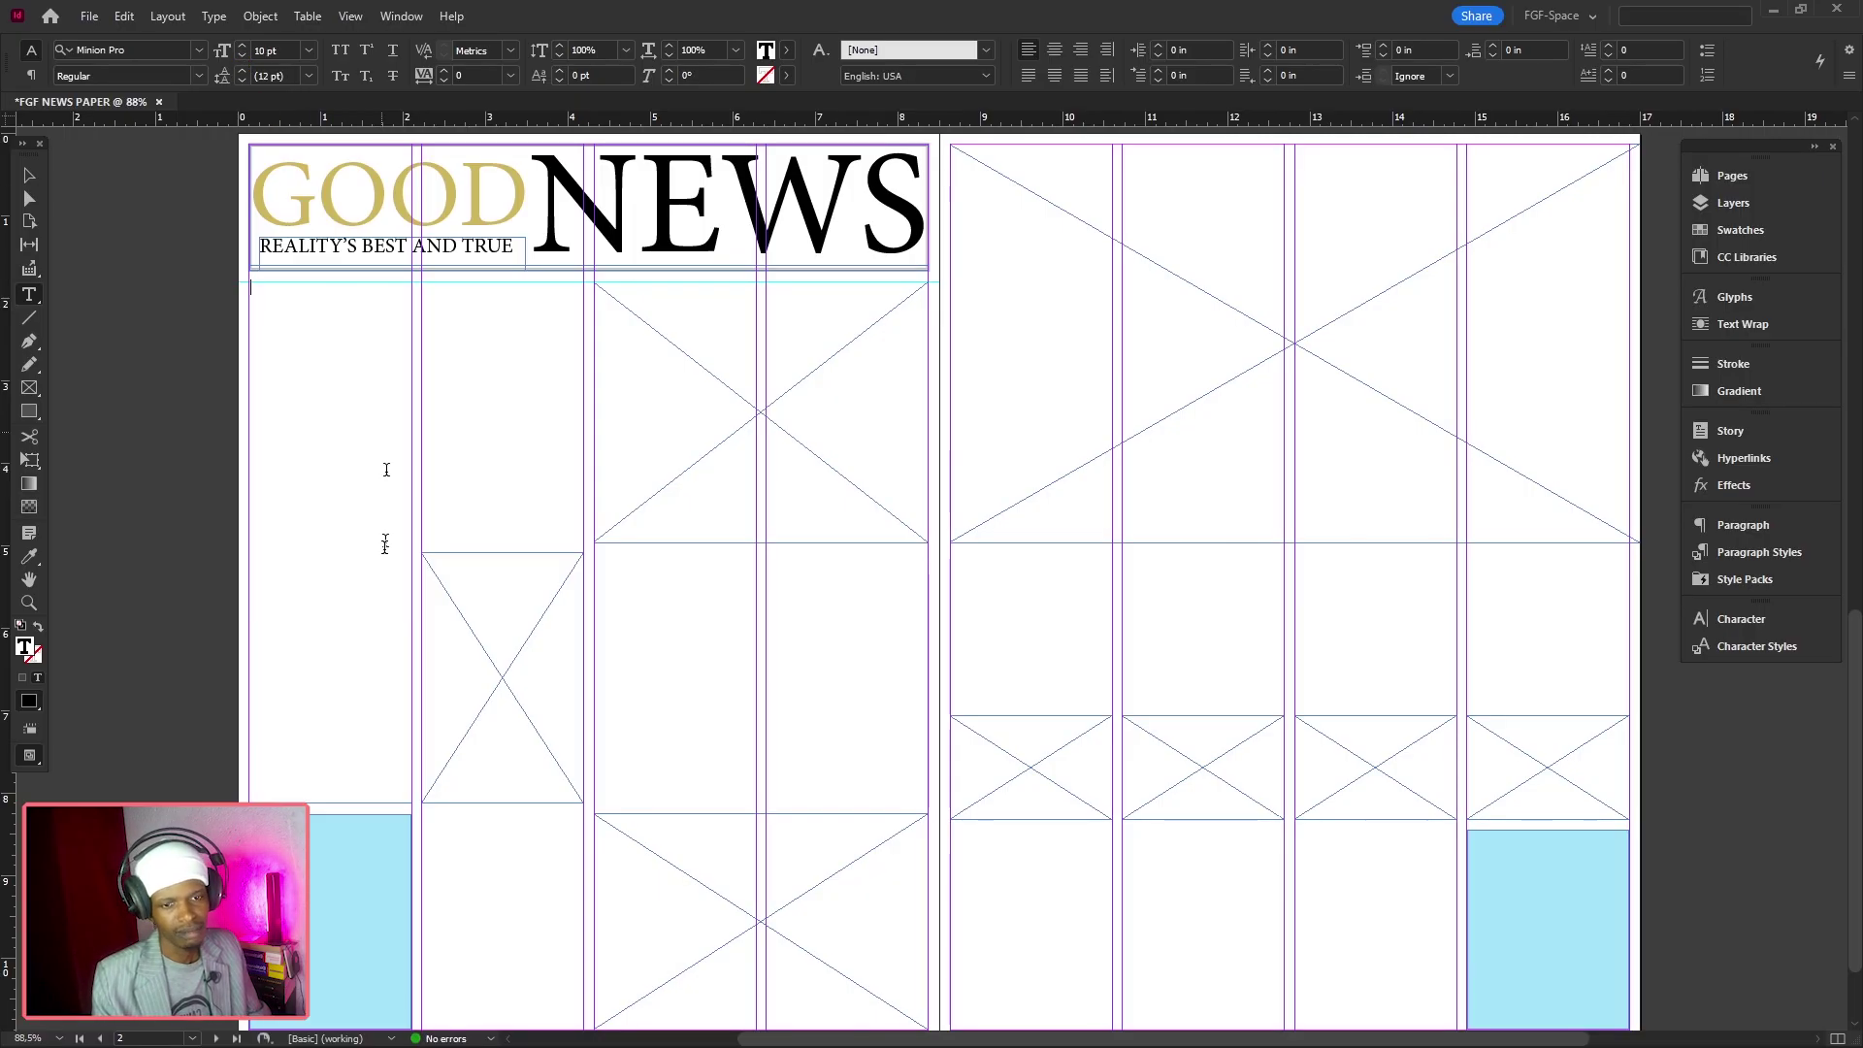
{"action": "right_click", "coordinate": [267, 300]}
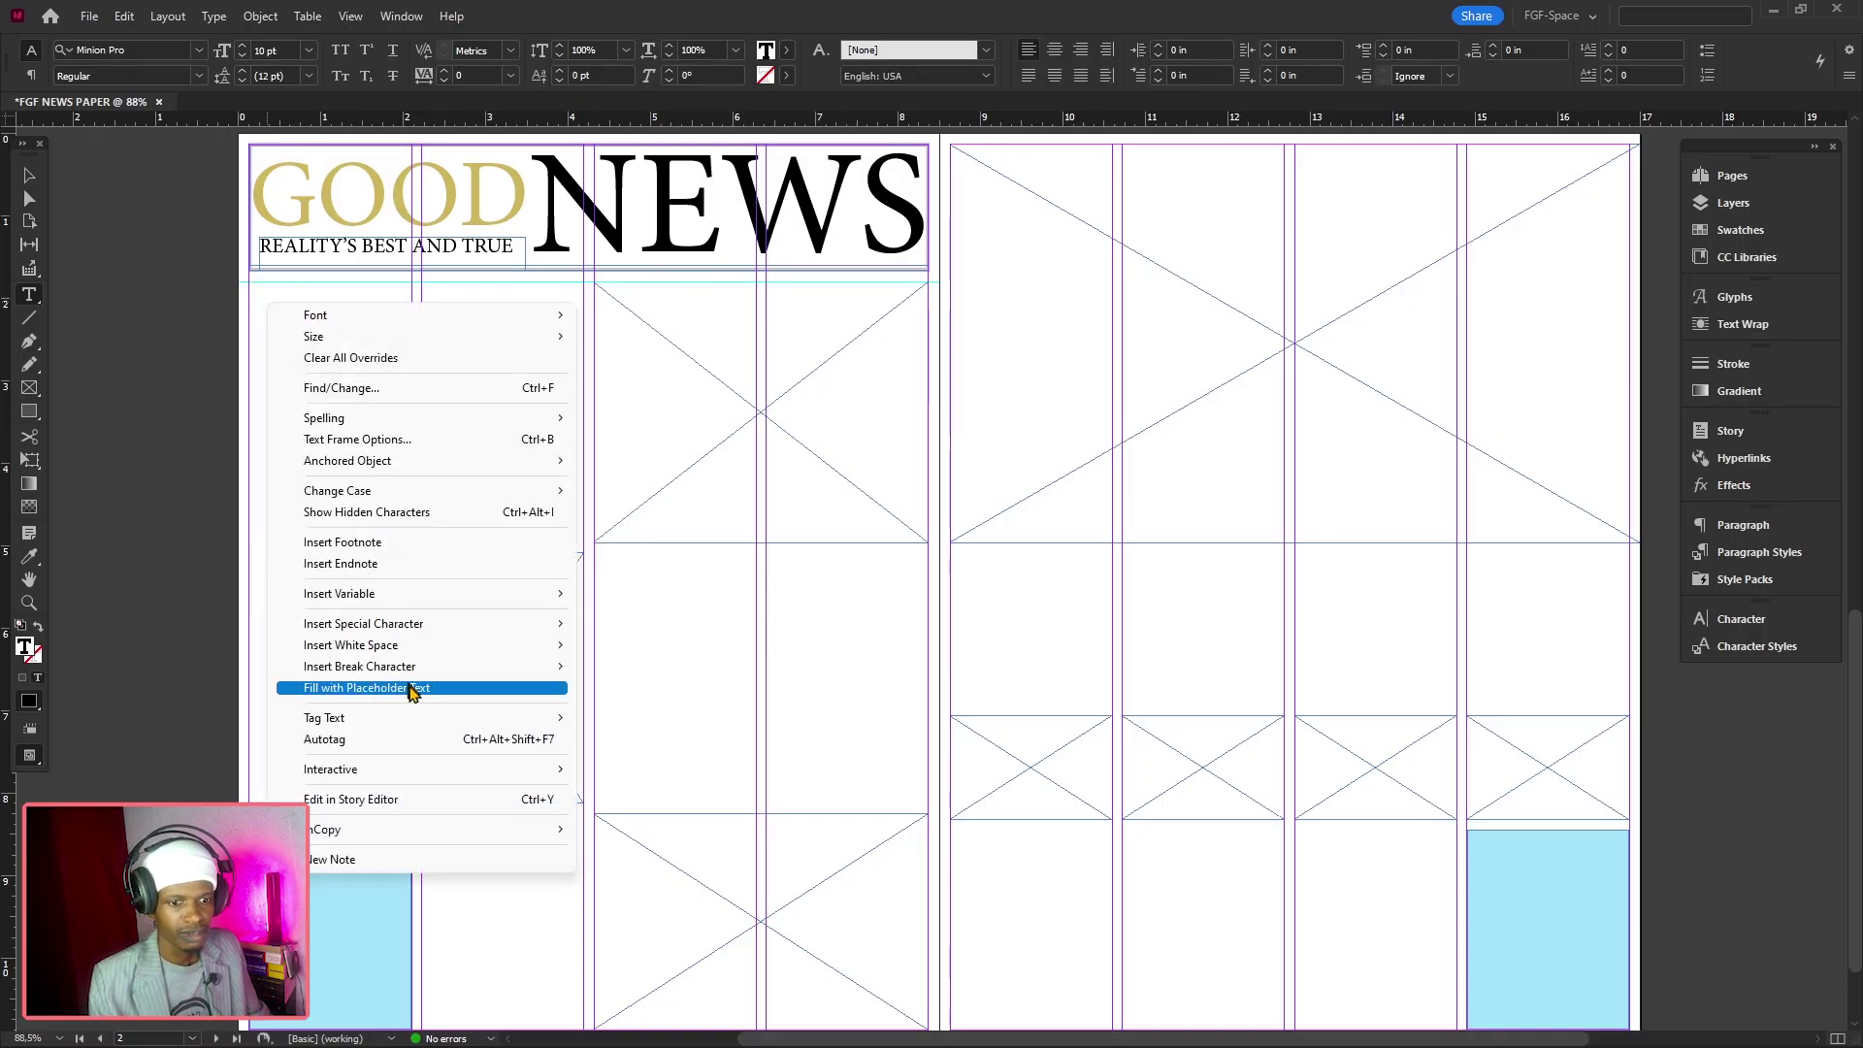
{"action": "left_click", "coordinate": [454, 690]}
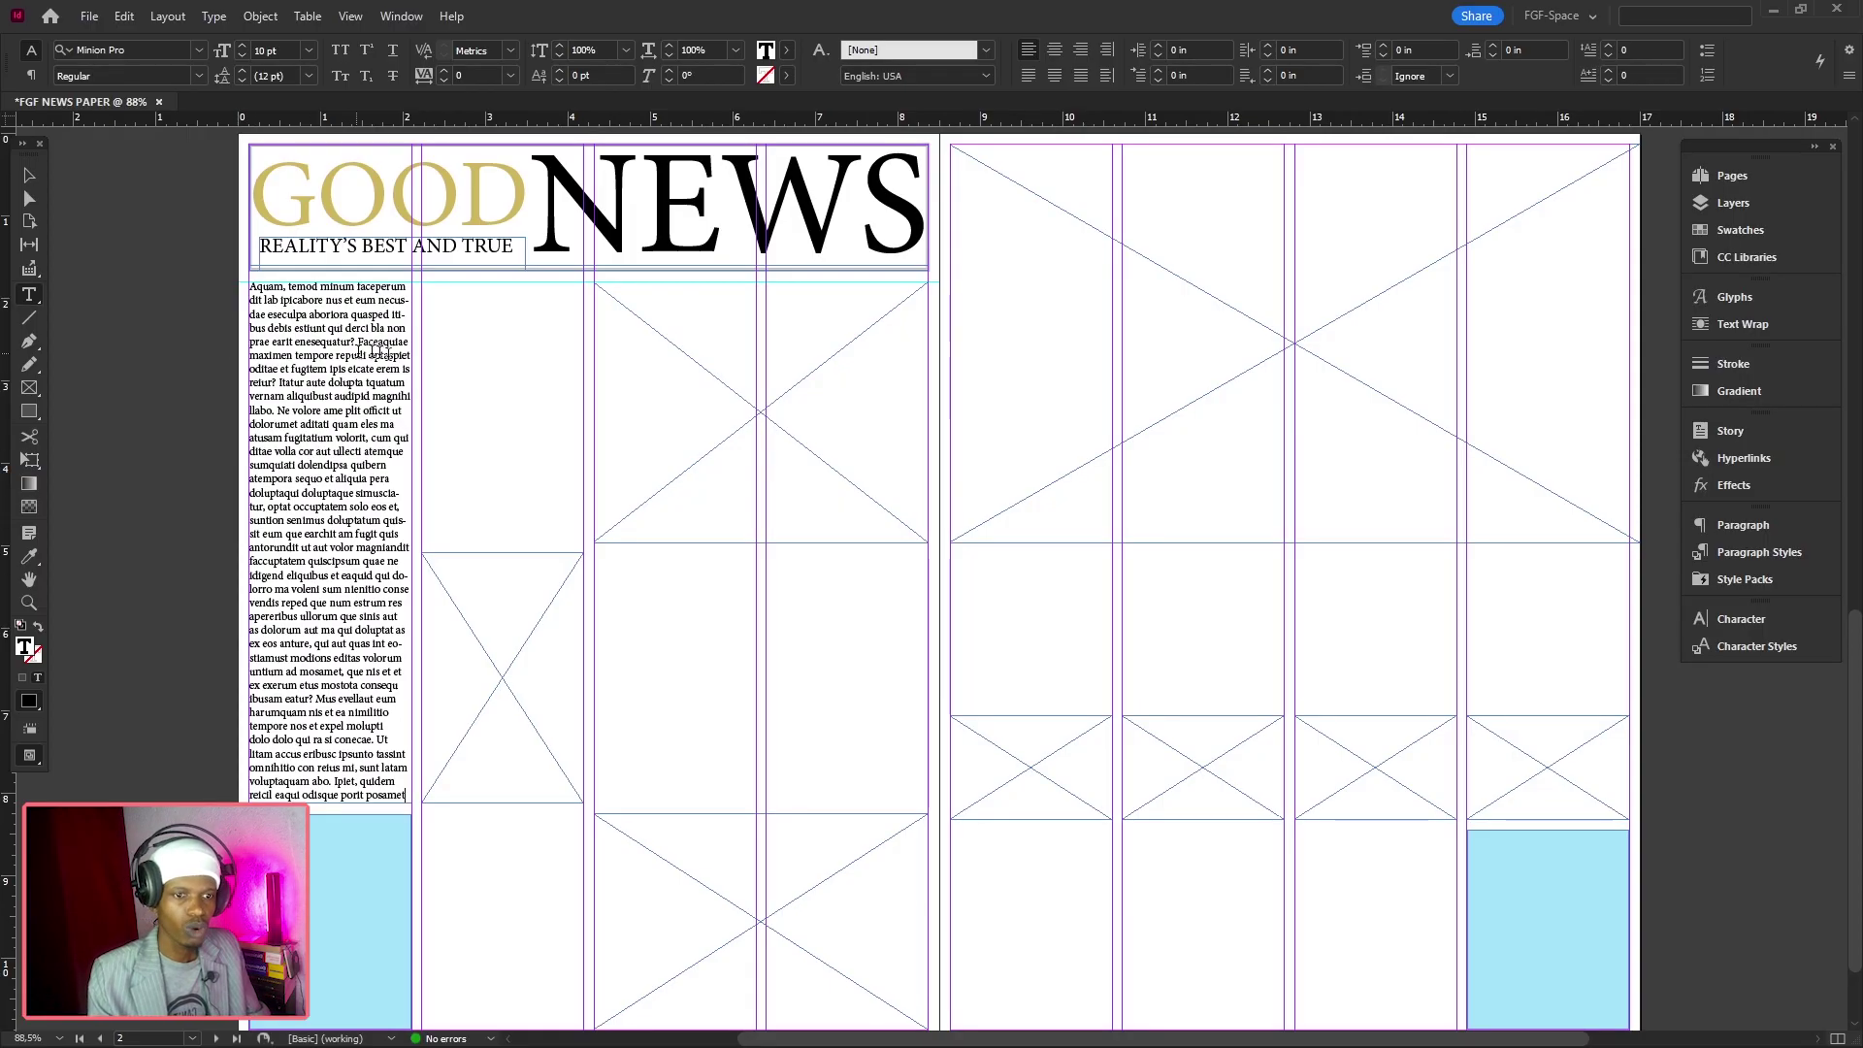
{"action": "left_click", "coordinate": [1025, 76]}
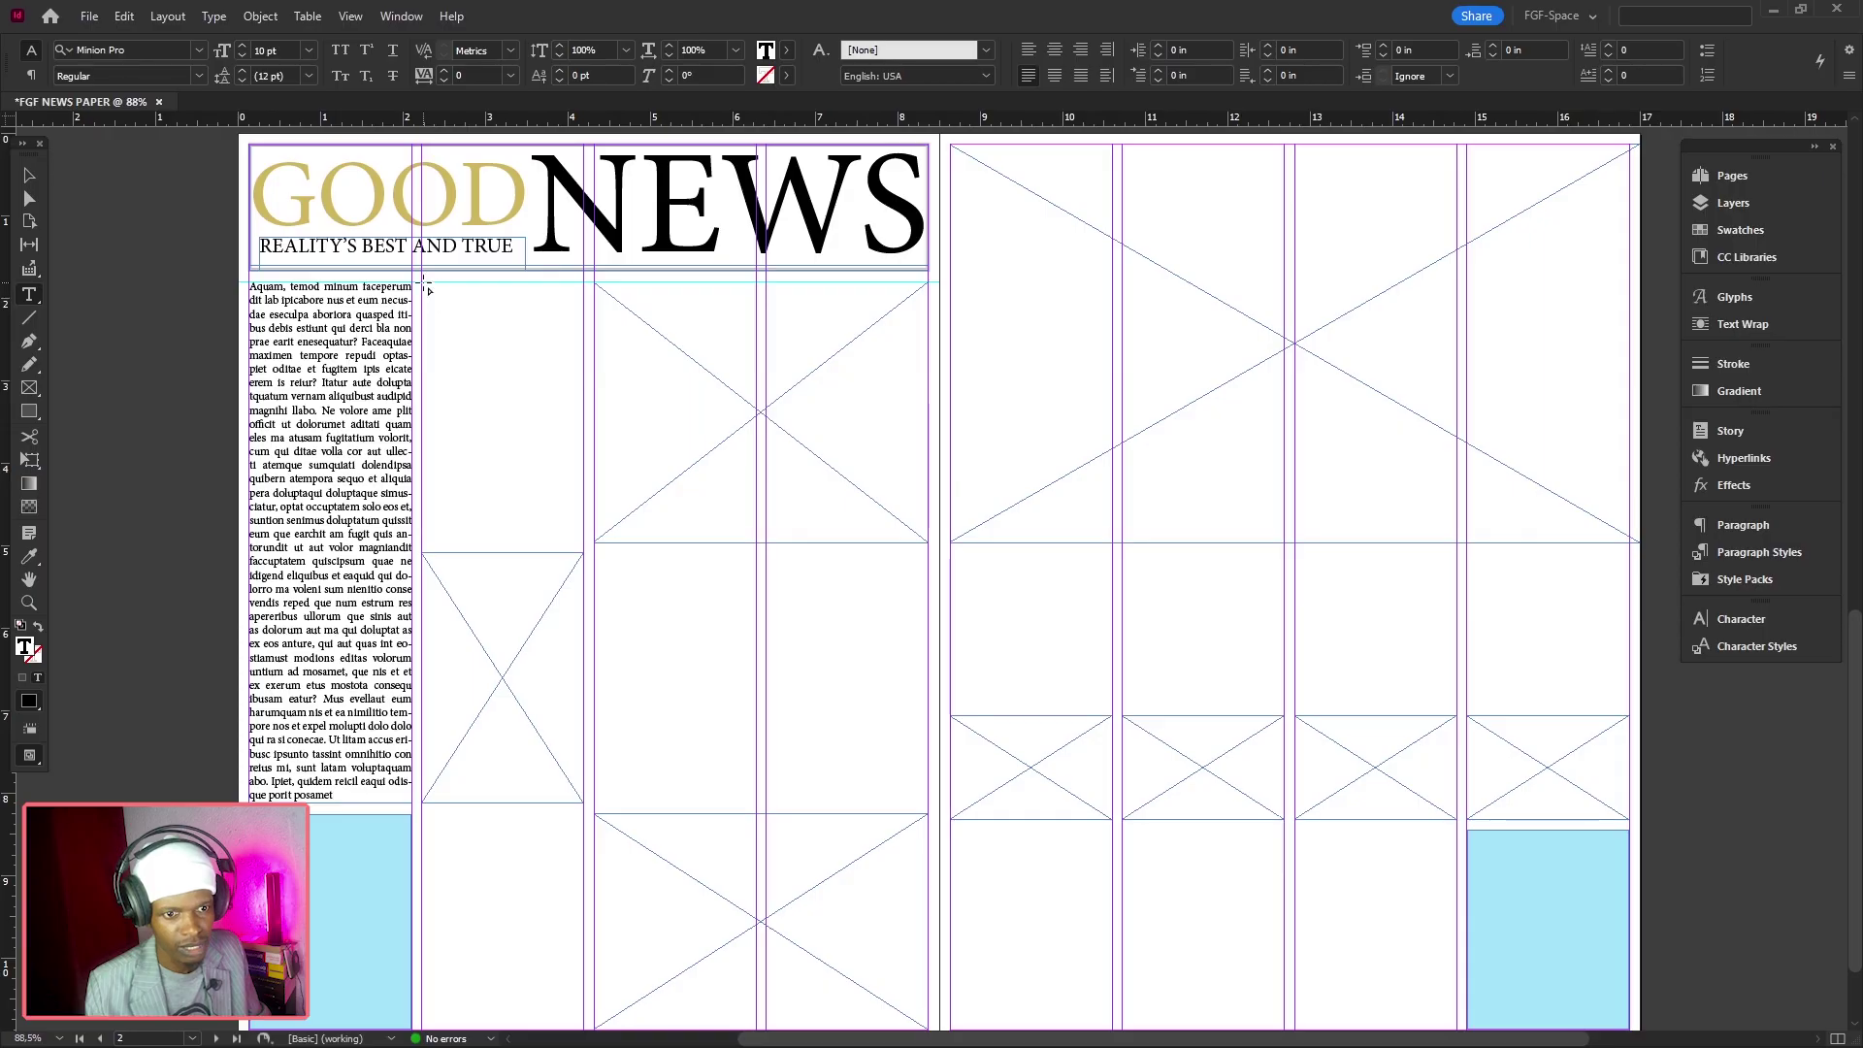
Draw a text frame in column 2 above the picture frame and fill it with 10 pt placeholder text, justified with last line left
{"action": "left_click_drag", "start_coordinate": [424, 282], "coordinate": [585, 548]}
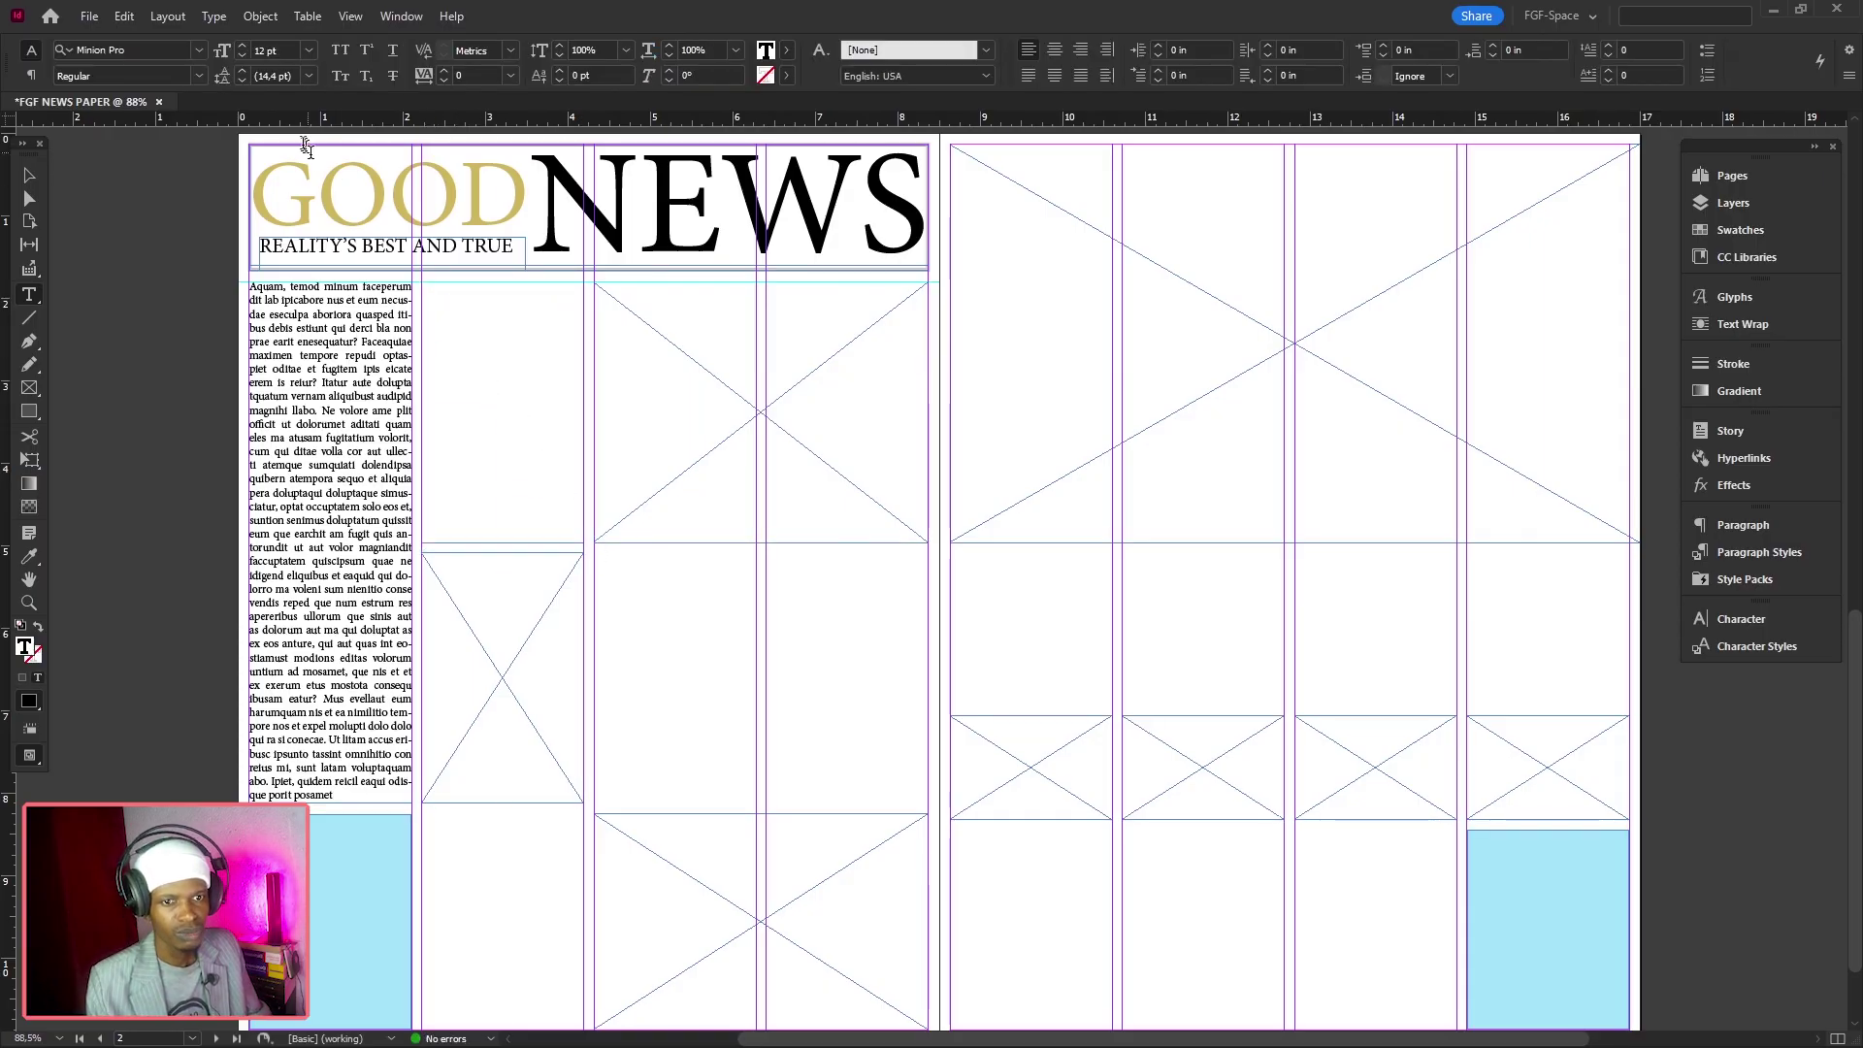
{"action": "left_click", "coordinate": [241, 57]}
{"action": "left_click", "coordinate": [242, 56]}
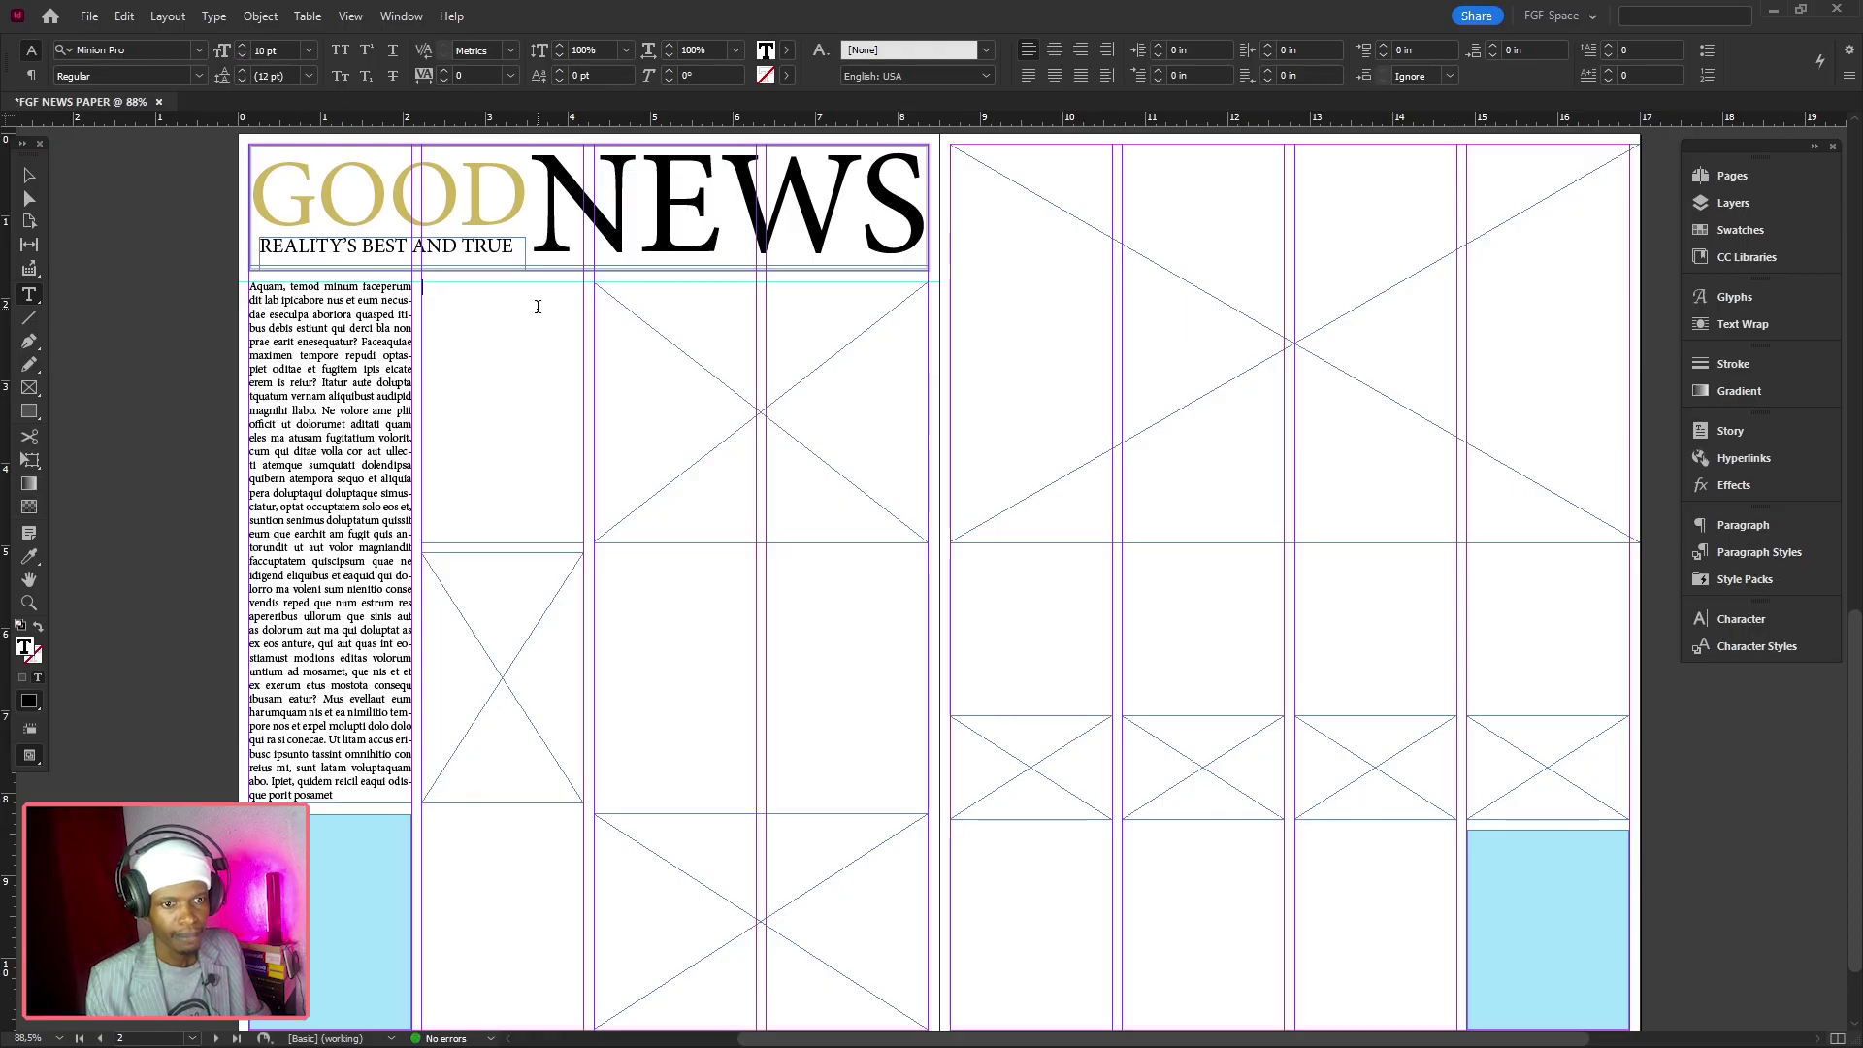
{"action": "right_click", "coordinate": [451, 298]}
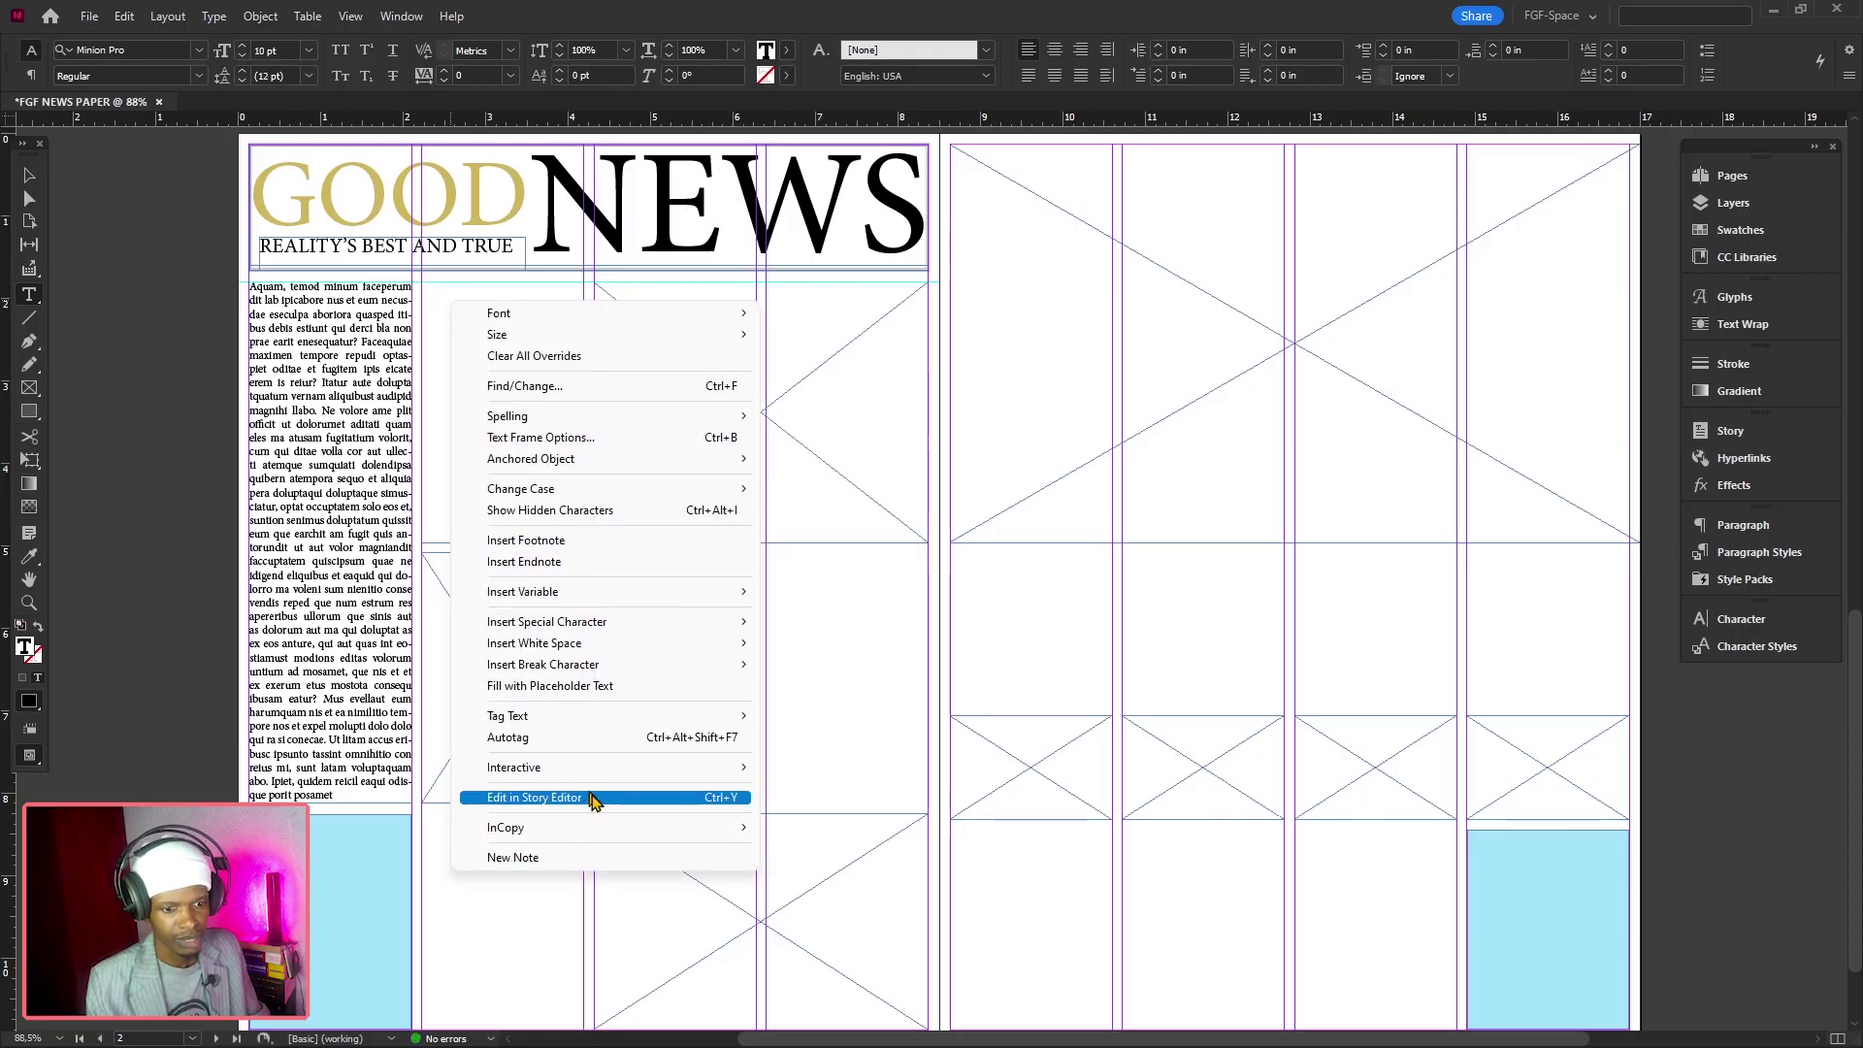
{"action": "left_click", "coordinate": [582, 685]}
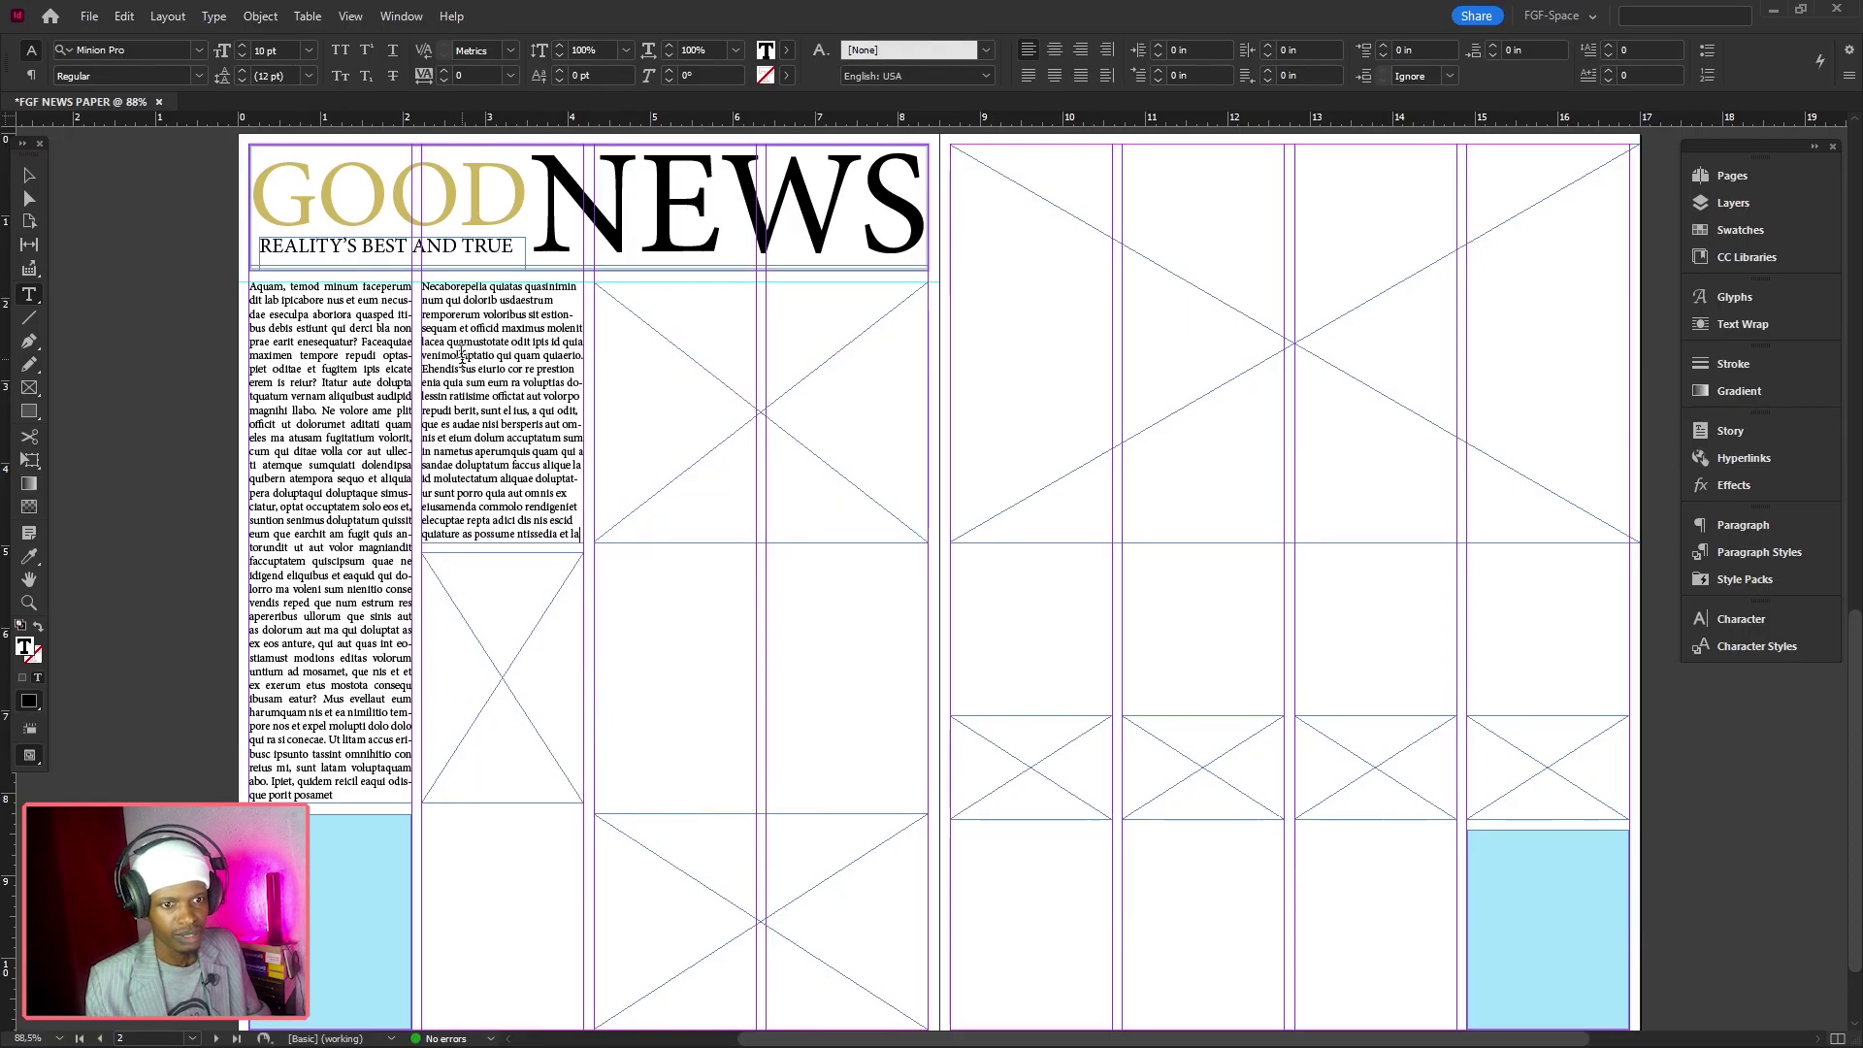
{"action": "left_click", "coordinate": [1032, 78]}
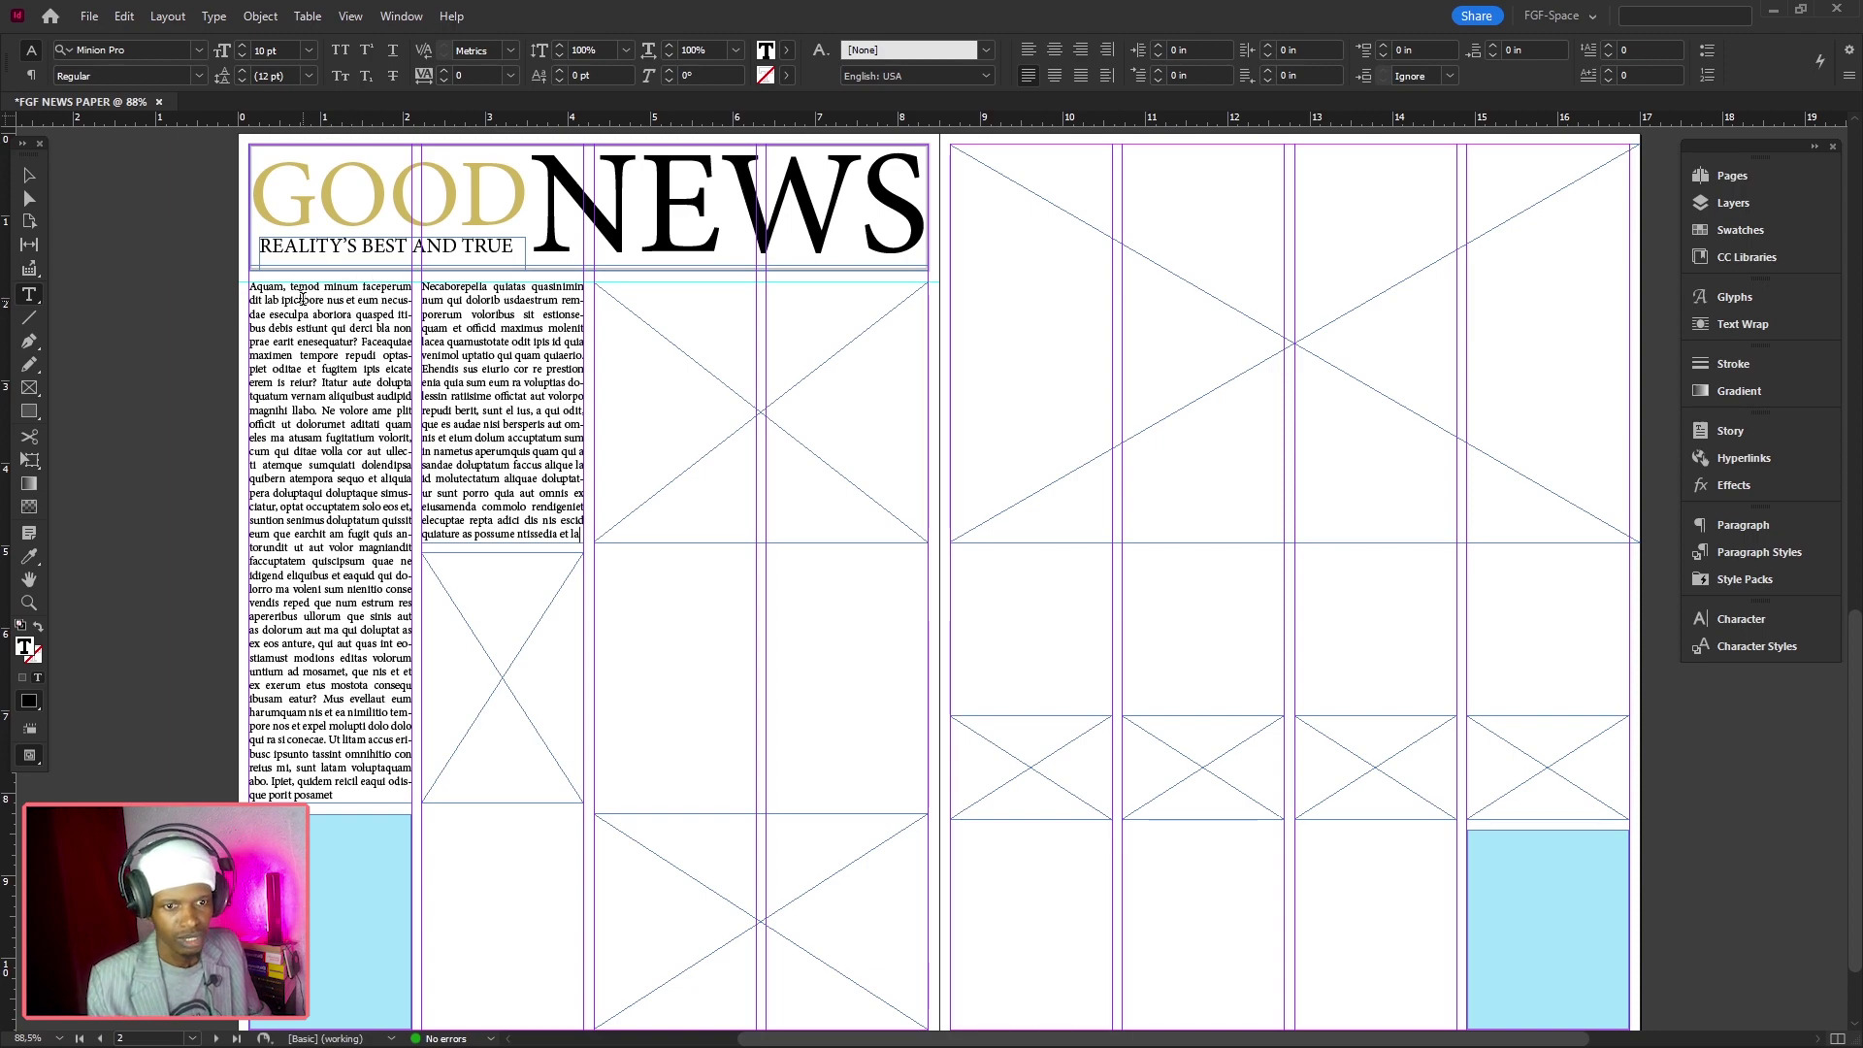
{"action": "scroll", "coordinate": [302, 298], "scroll_direction": "up", "scroll_amount": 4}
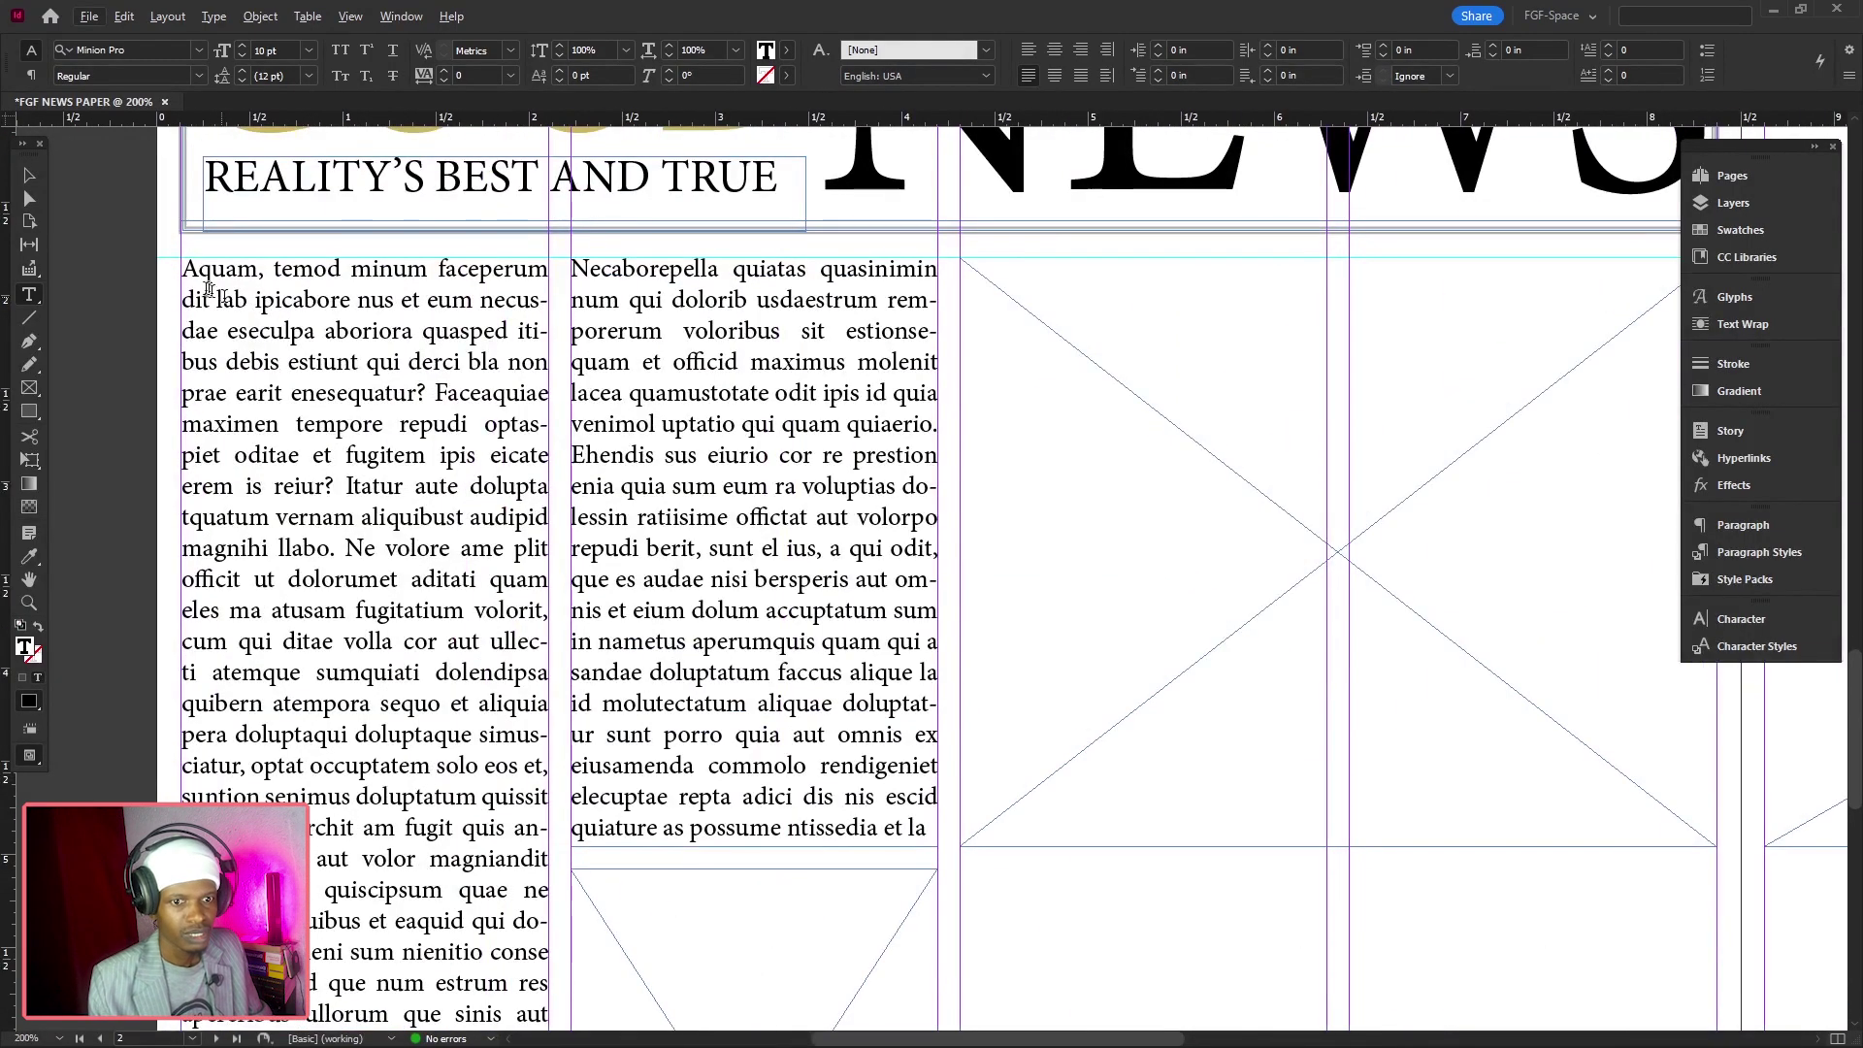
{"action": "left_click_drag", "start_coordinate": [205, 299], "coordinate": [332, 326]}
{"action": "key", "text": "BackSpace"}
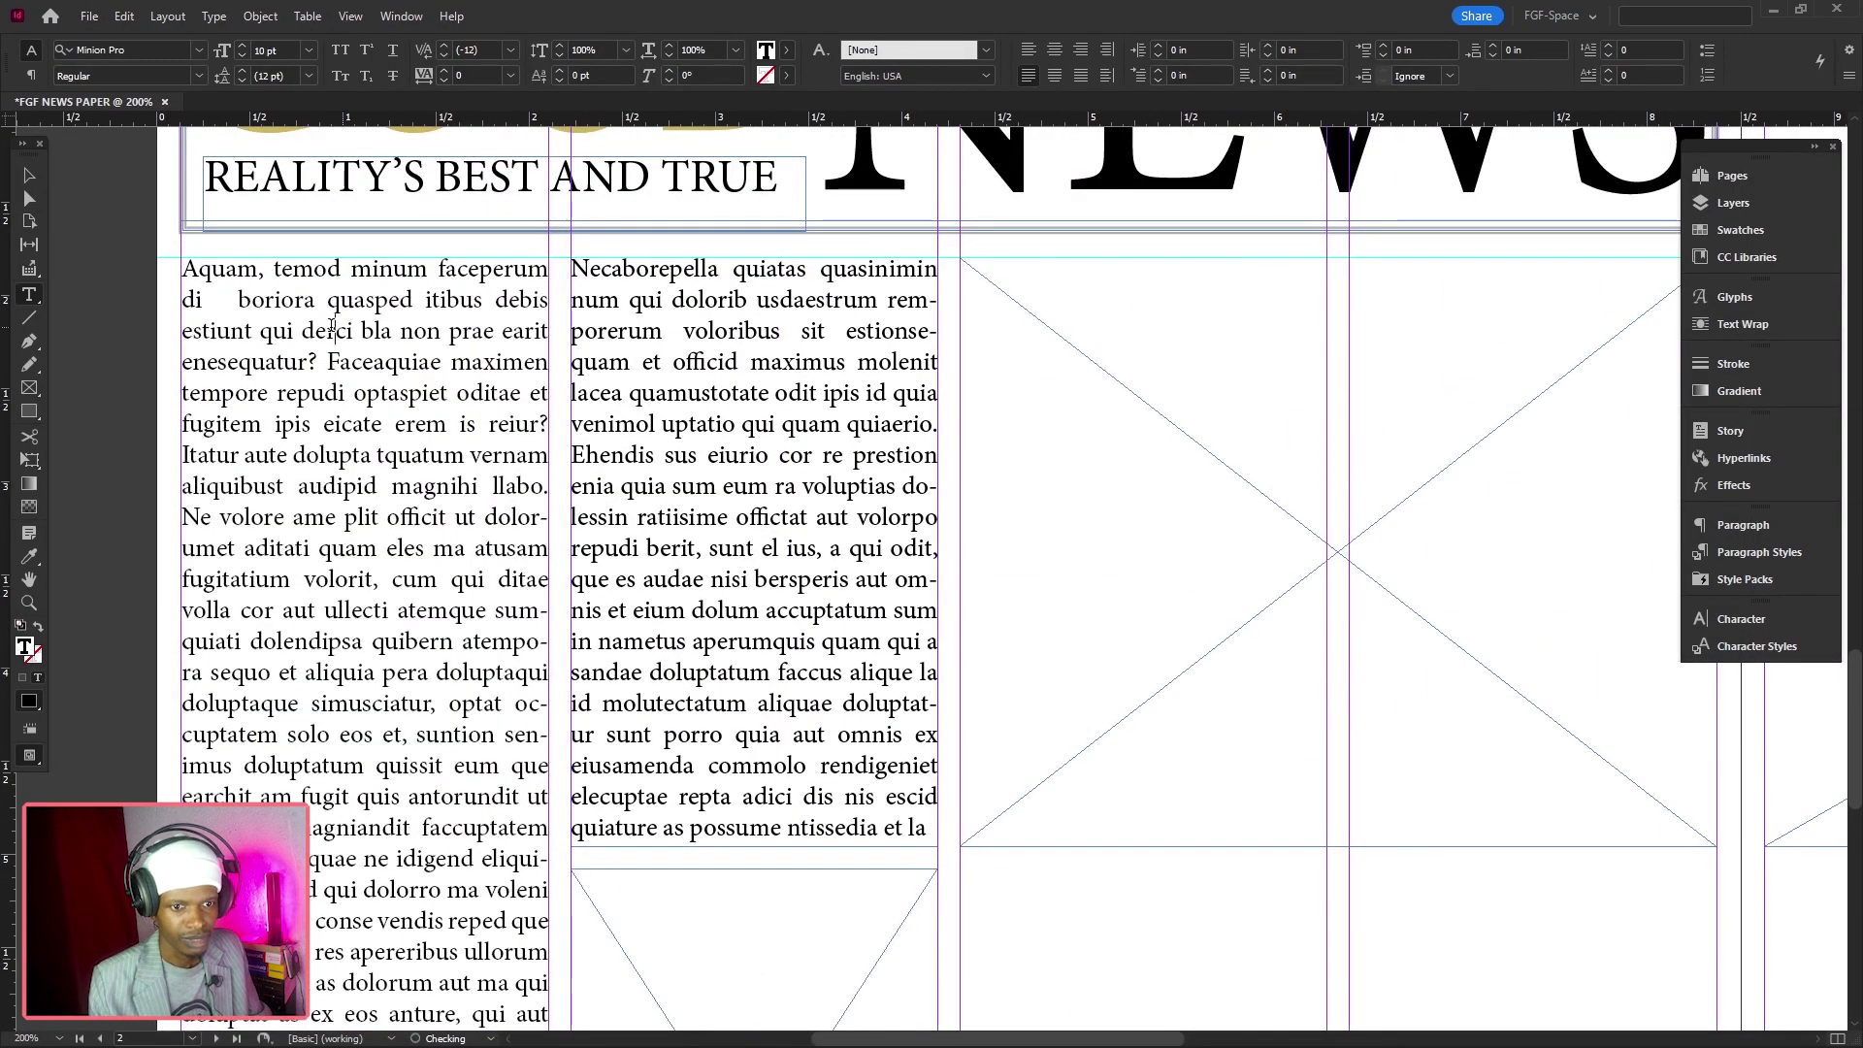
{"action": "key", "text": "ctrl+z"}
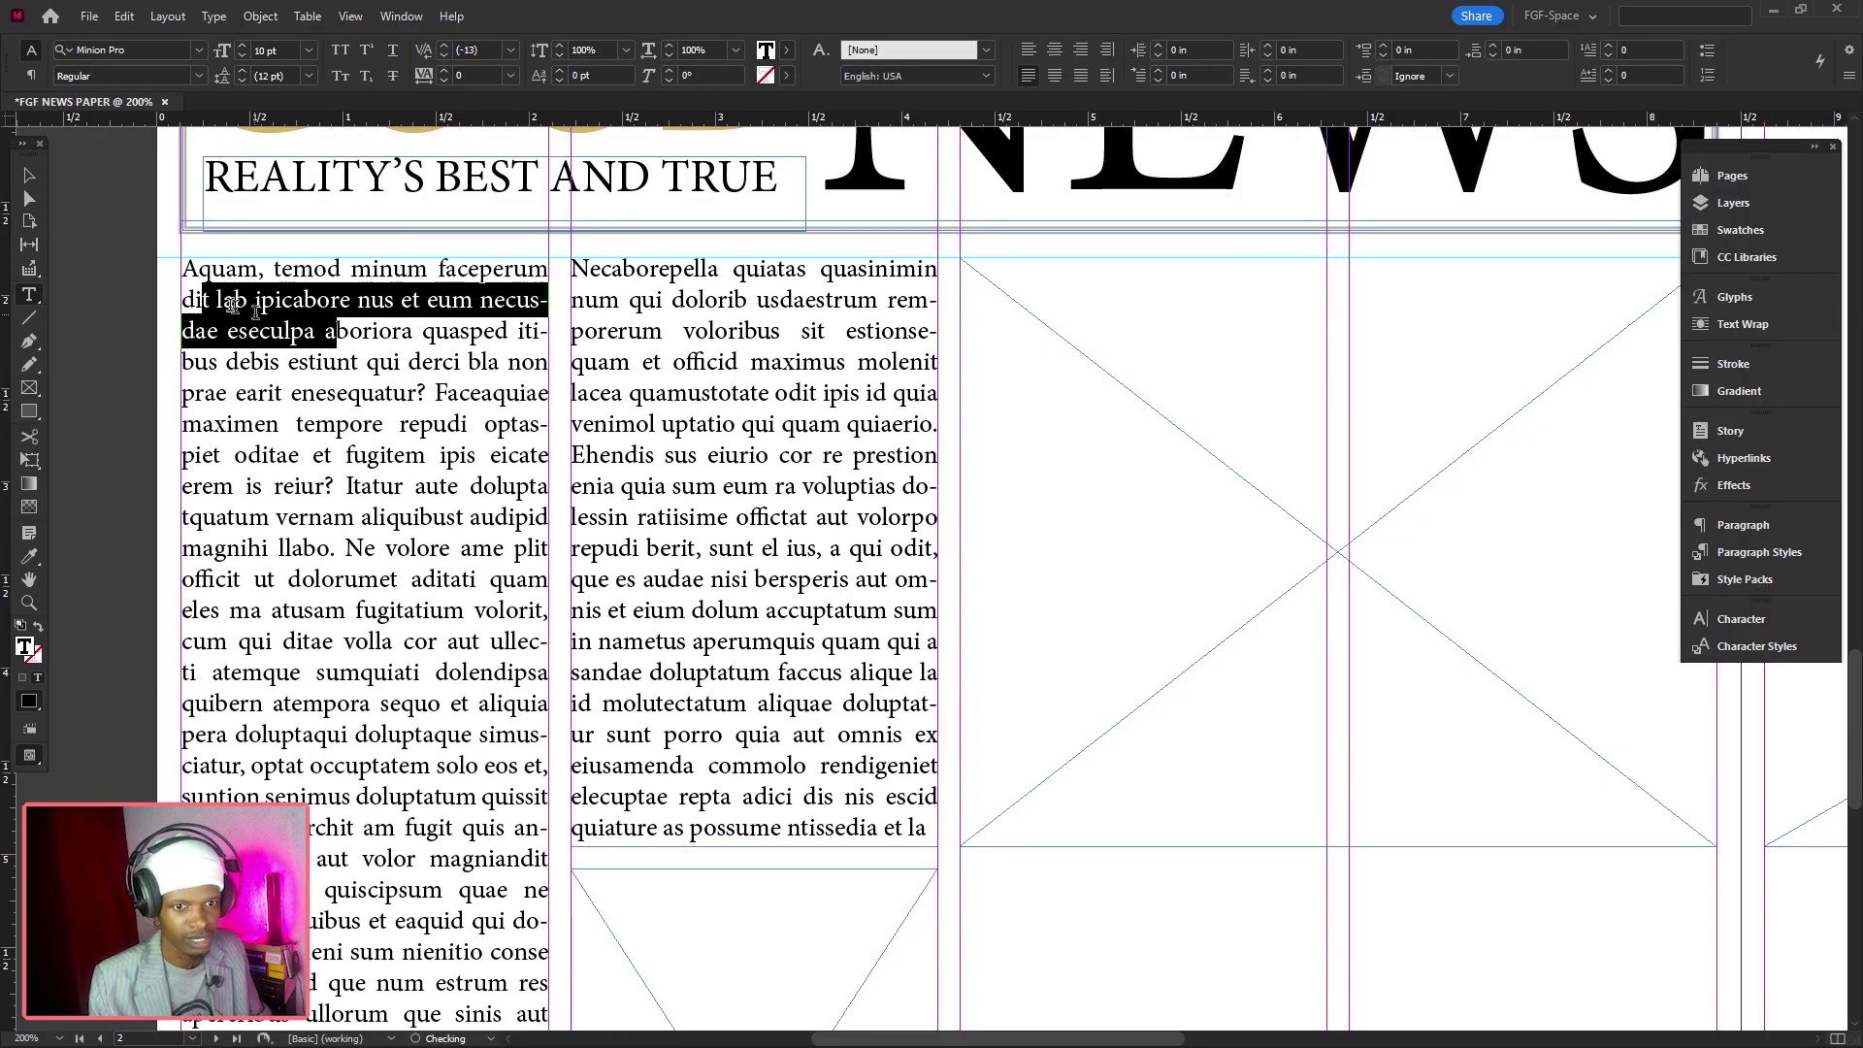
Enlarge the first letter A of the column 1 text to 18 pt
{"action": "left_click", "coordinate": [29, 176]}
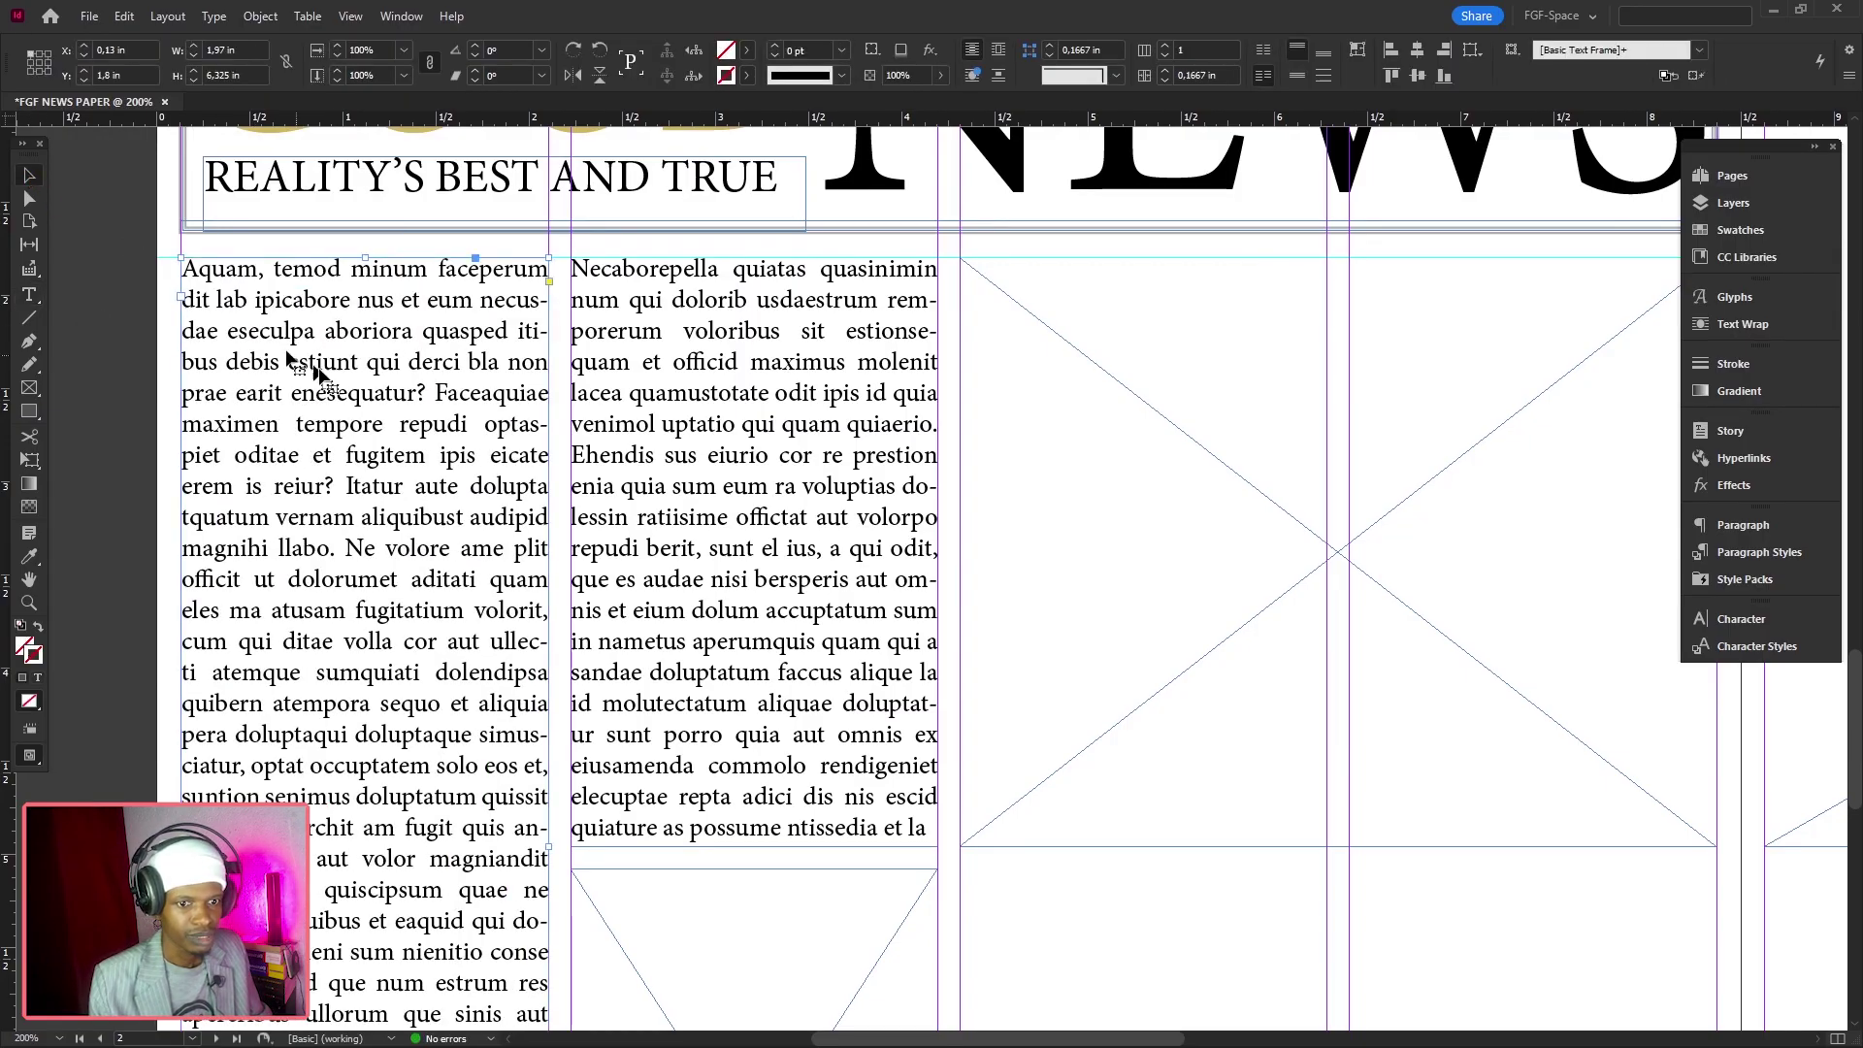
{"action": "left_click_drag", "start_coordinate": [287, 359], "coordinate": [733, 421]}
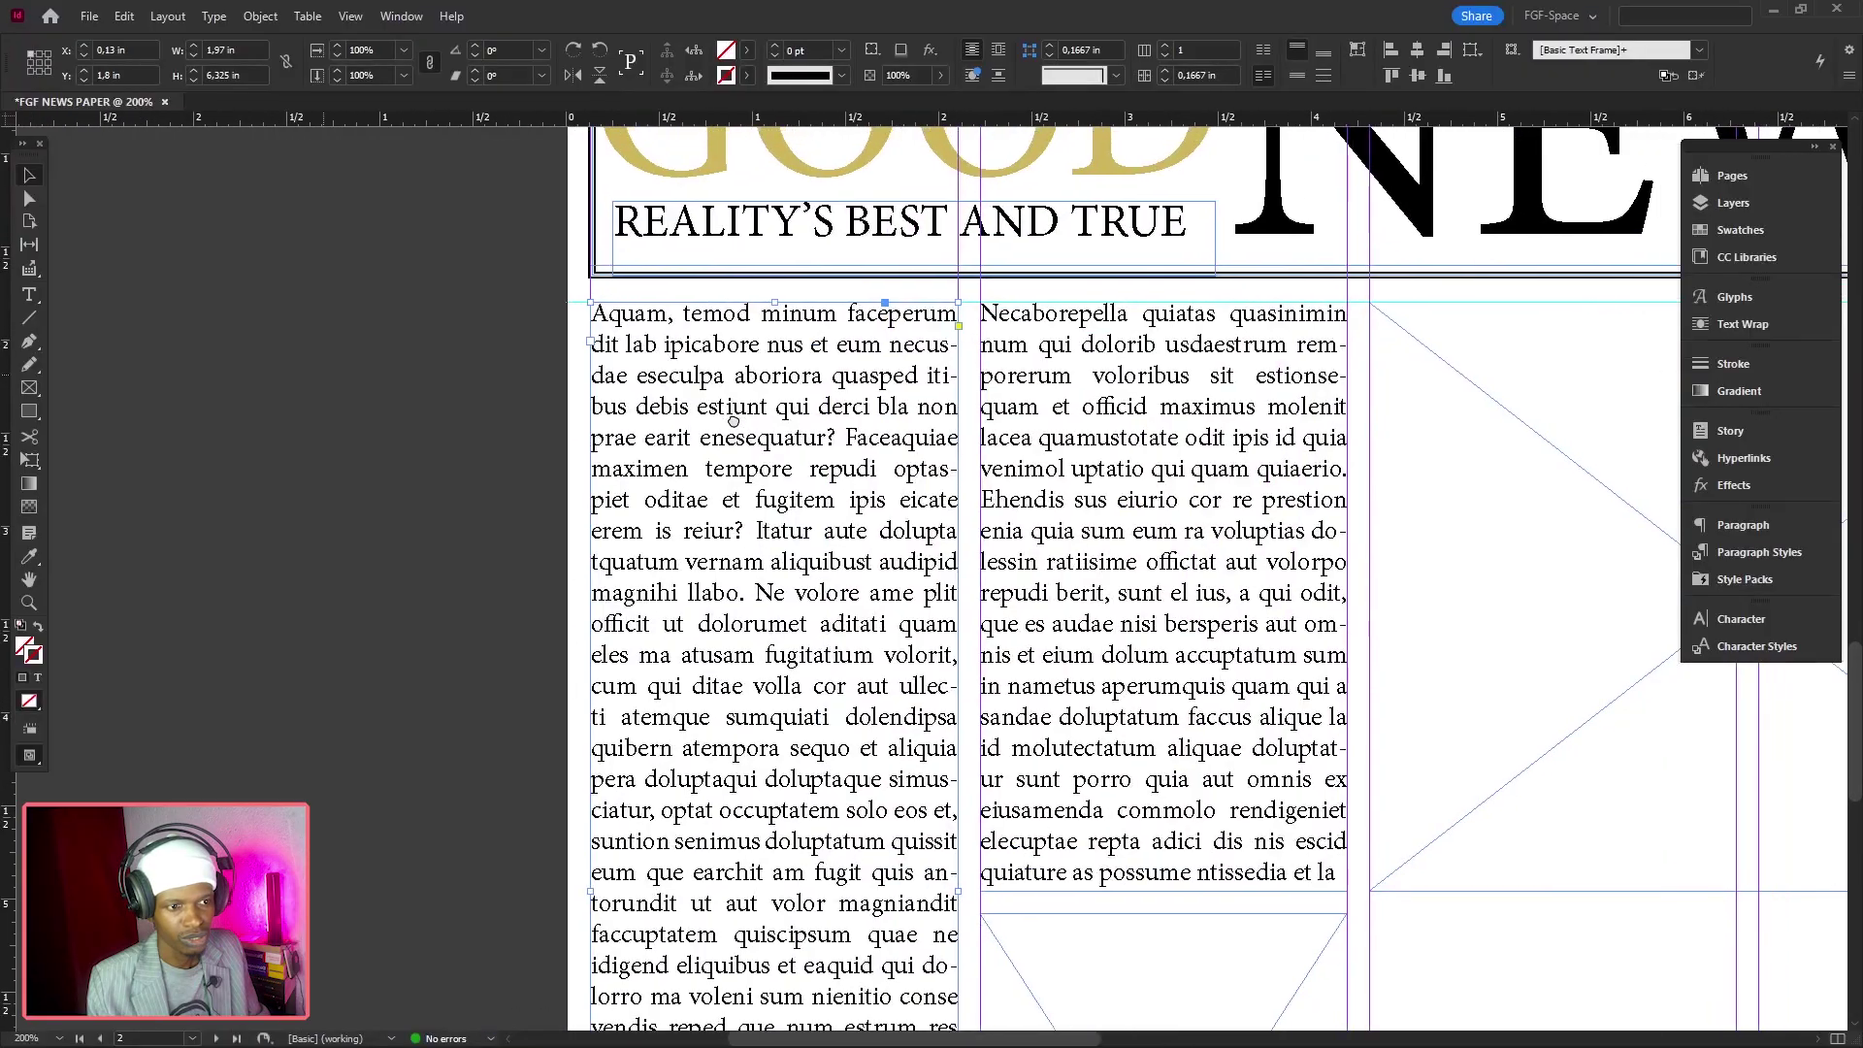
{"action": "scroll", "coordinate": [615, 320], "scroll_direction": "up", "scroll_amount": 1}
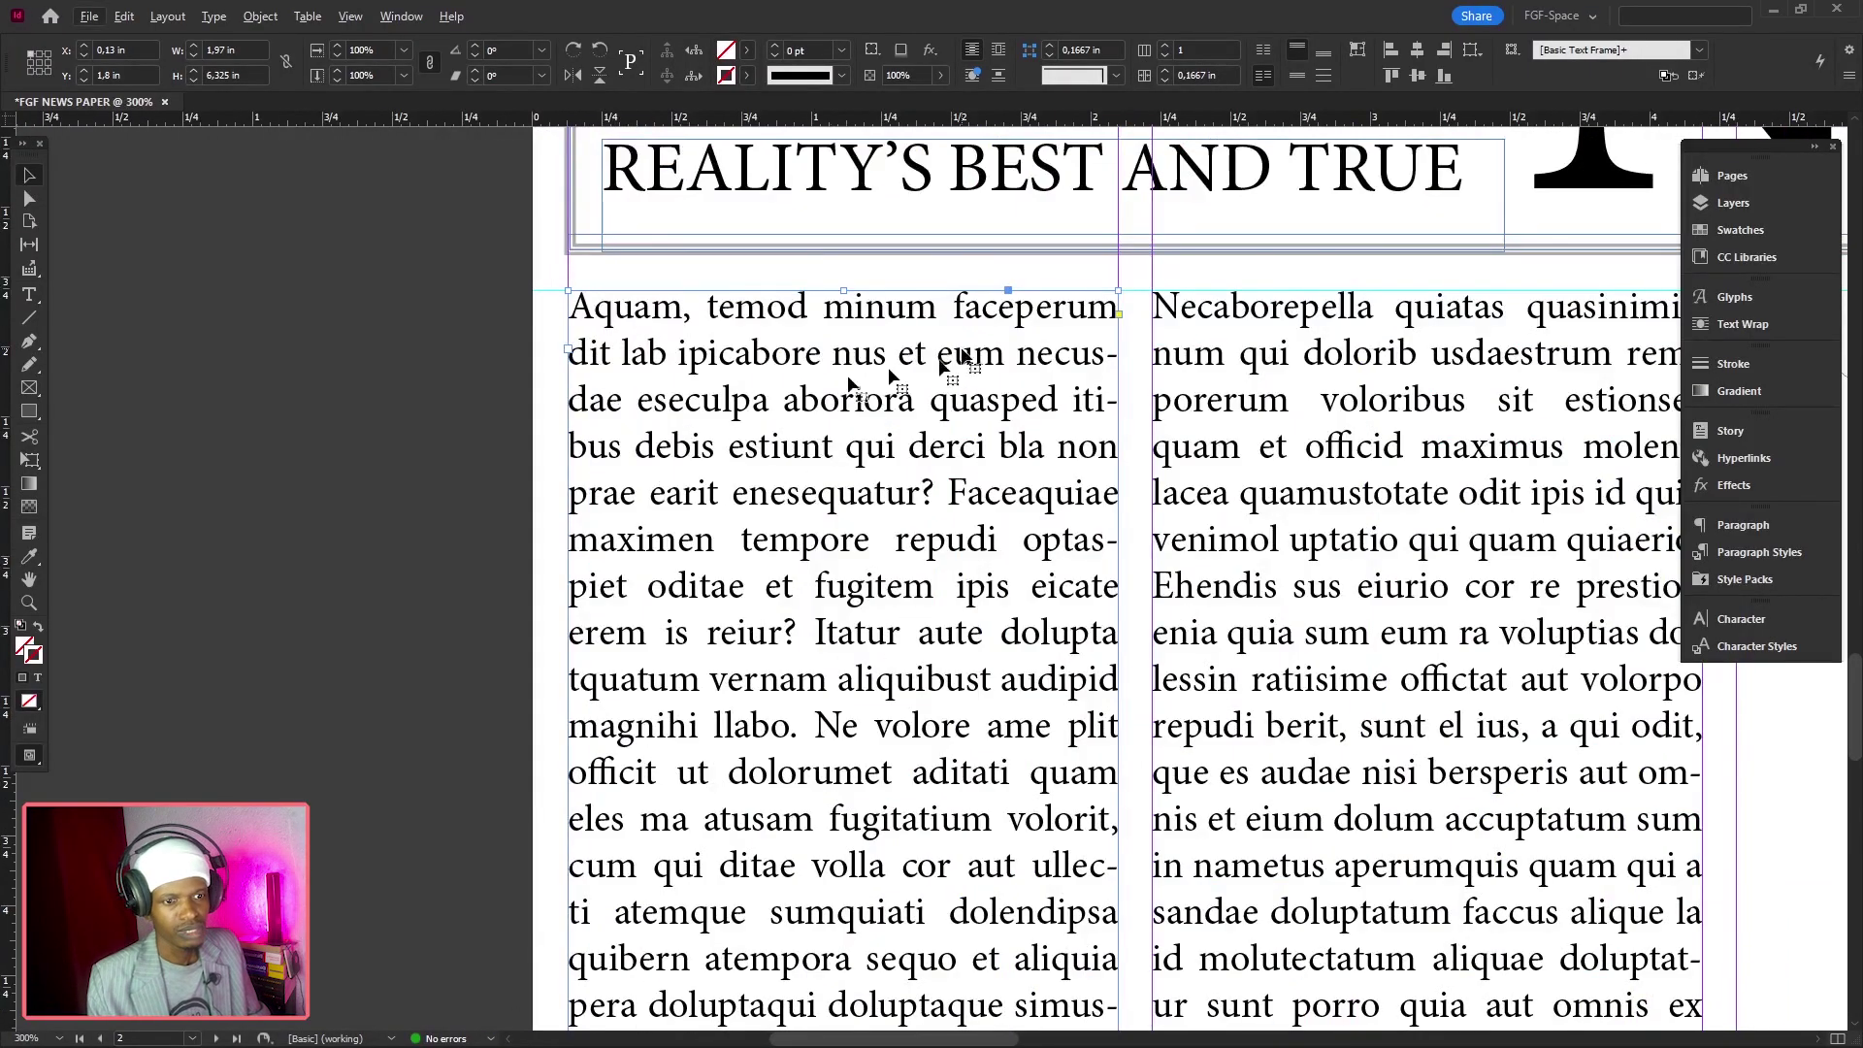
{"action": "double_click", "coordinate": [582, 315]}
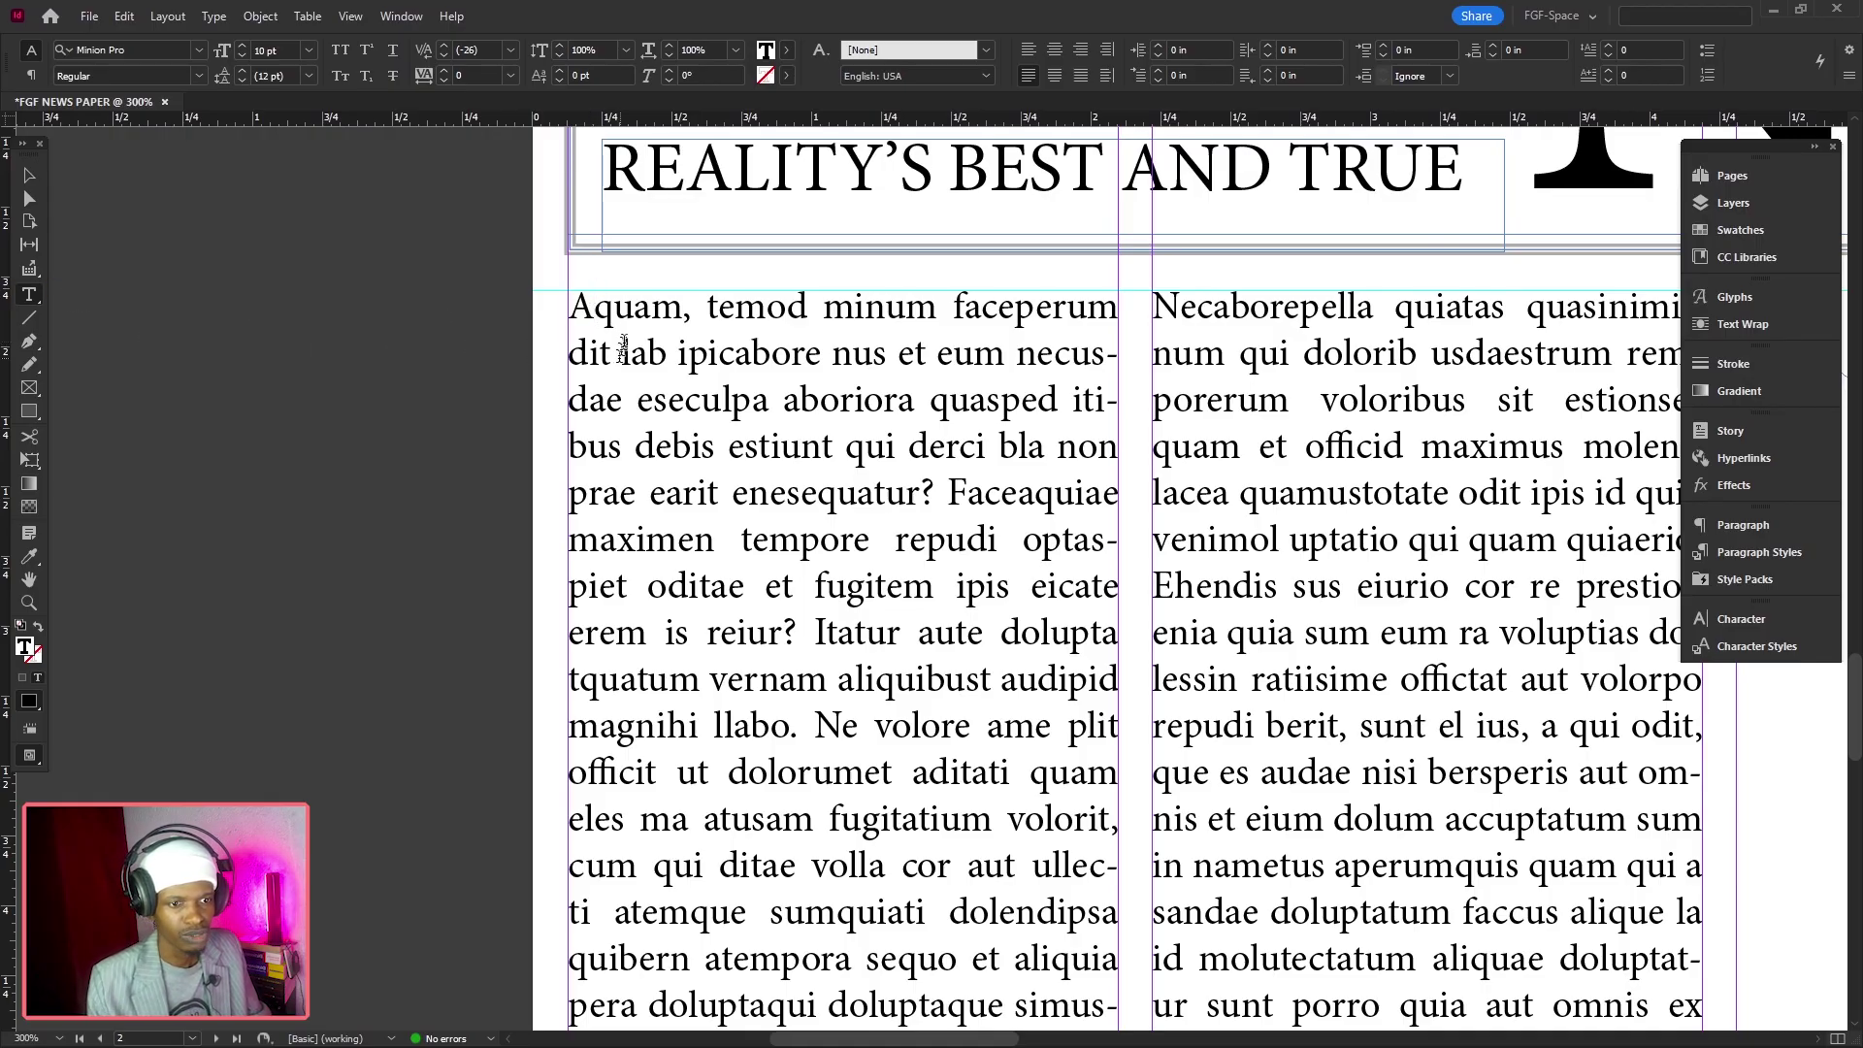
{"action": "key", "text": "shift+Left"}
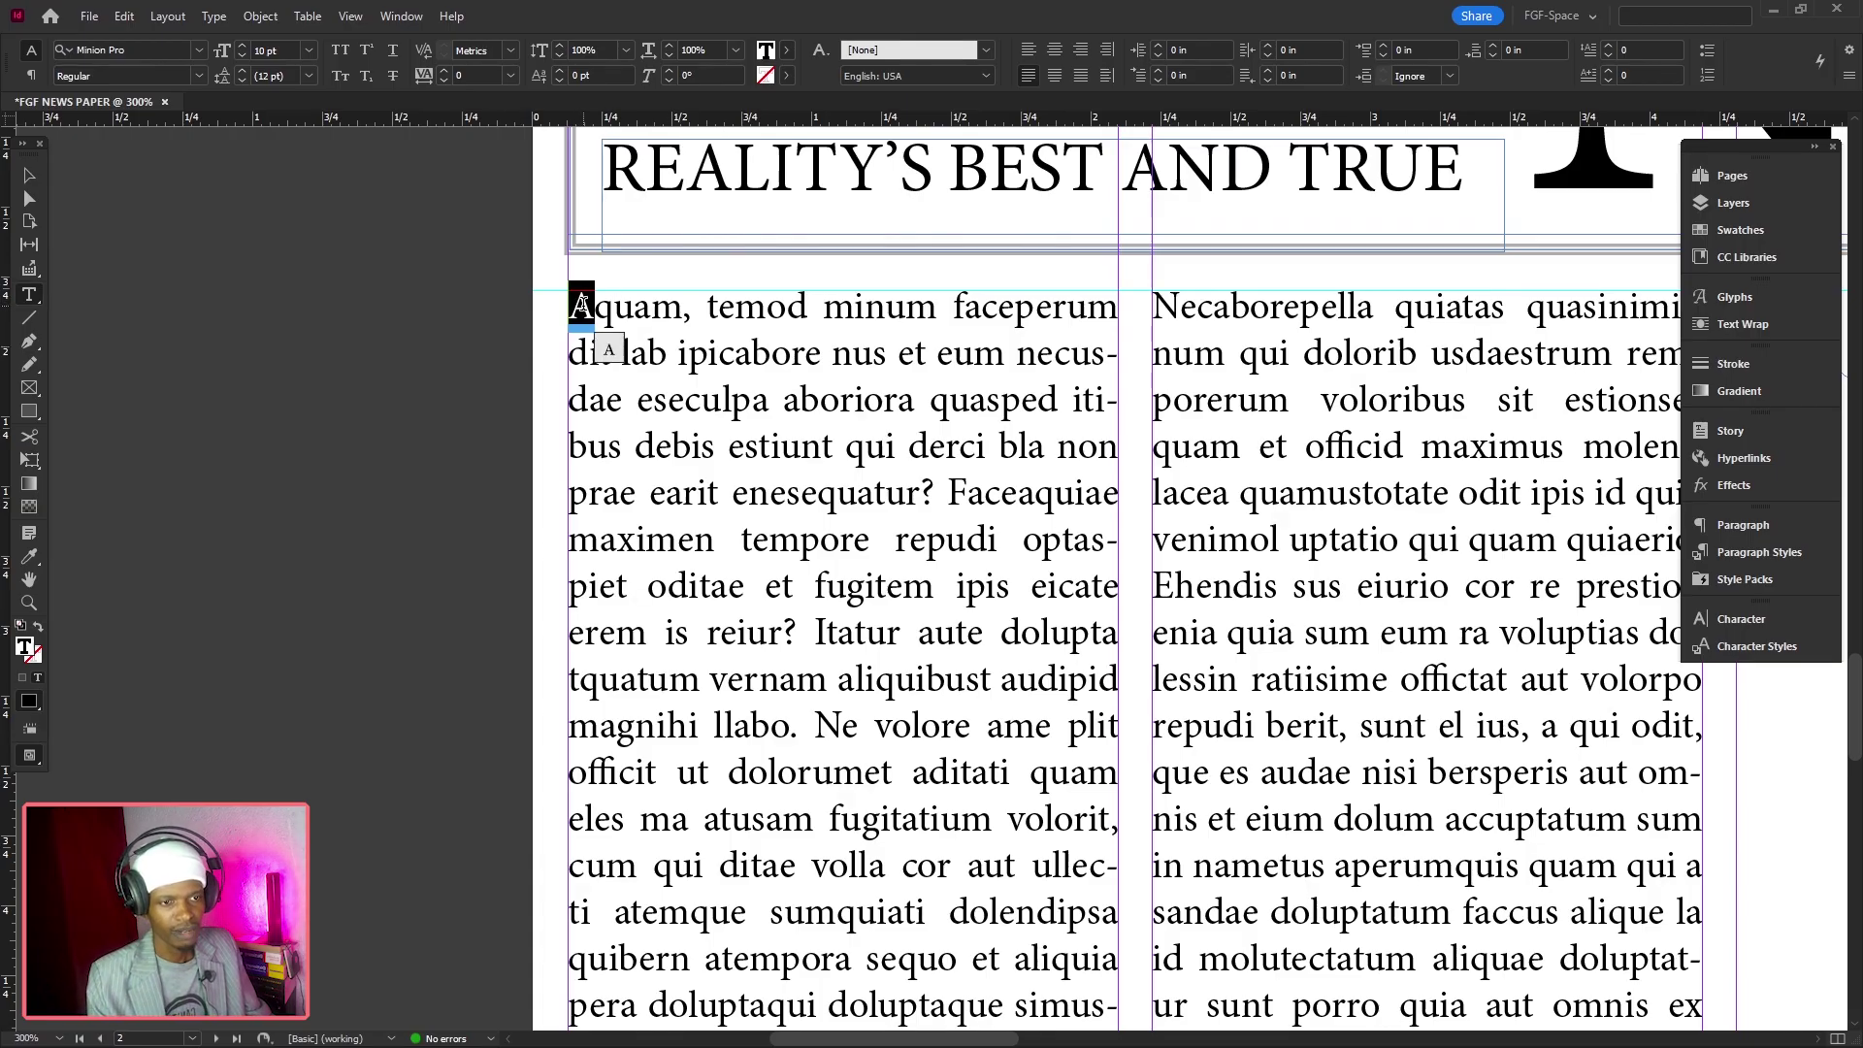
{"action": "left_click", "coordinate": [242, 46]}
{"action": "left_click", "coordinate": [243, 46]}
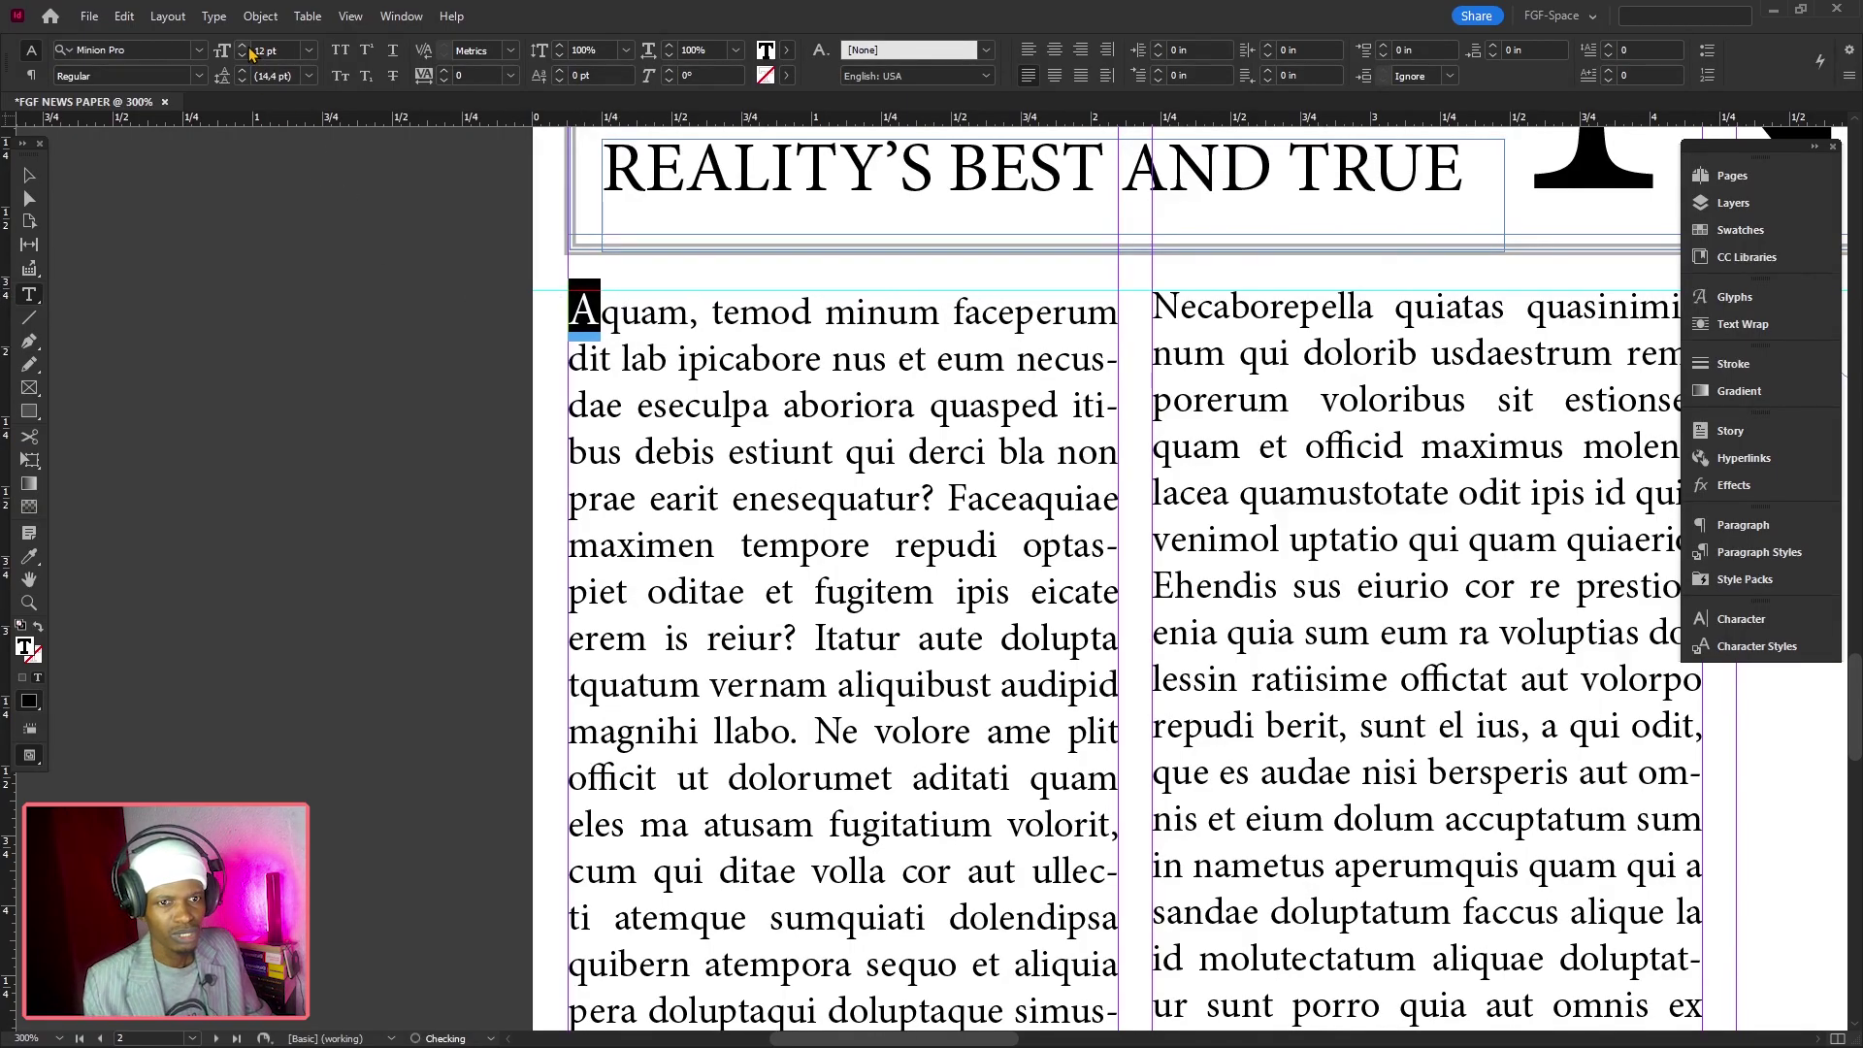
{"action": "left_click", "coordinate": [249, 47]}
{"action": "left_click", "coordinate": [249, 47]}
{"action": "left_click", "coordinate": [248, 47]}
{"action": "left_click", "coordinate": [248, 48]}
{"action": "left_click", "coordinate": [248, 47]}
{"action": "left_click", "coordinate": [248, 48]}
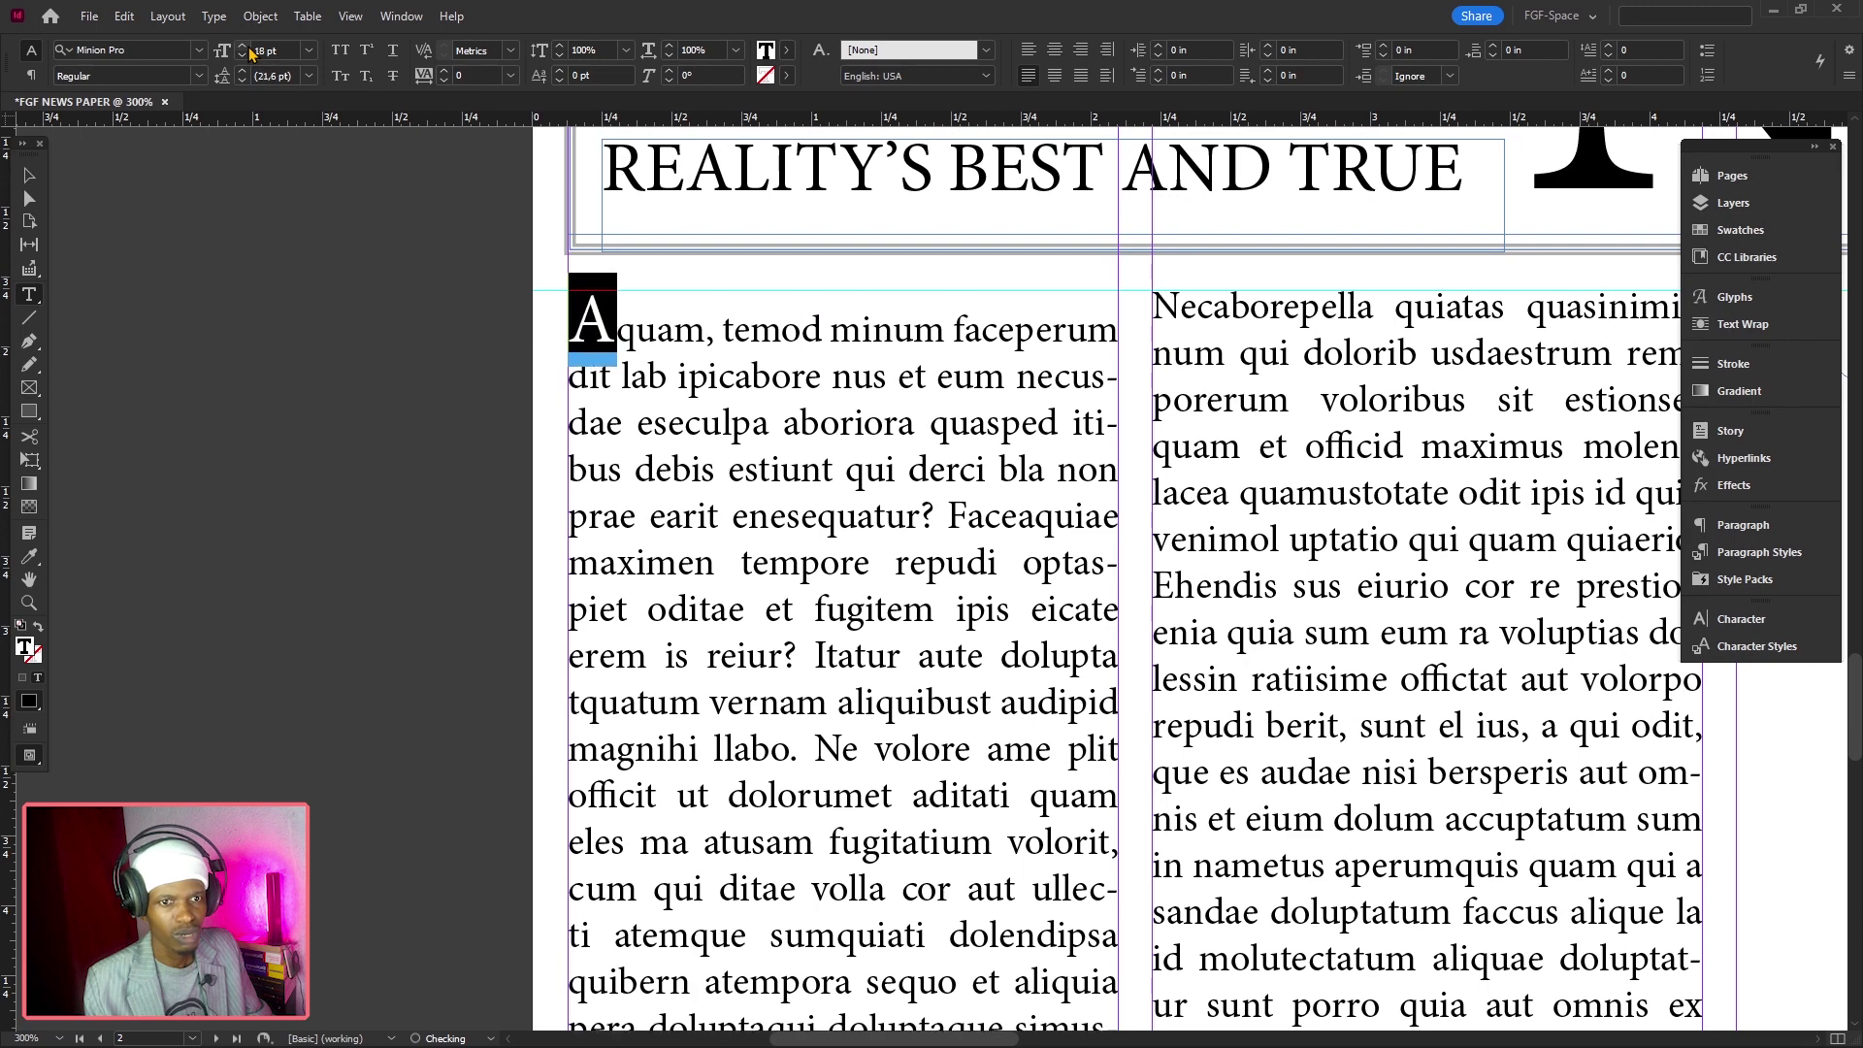
Enlarge the initial letters A and N of the column 1 and column 2 texts to 21 pt
{"action": "left_click", "coordinate": [259, 49]}
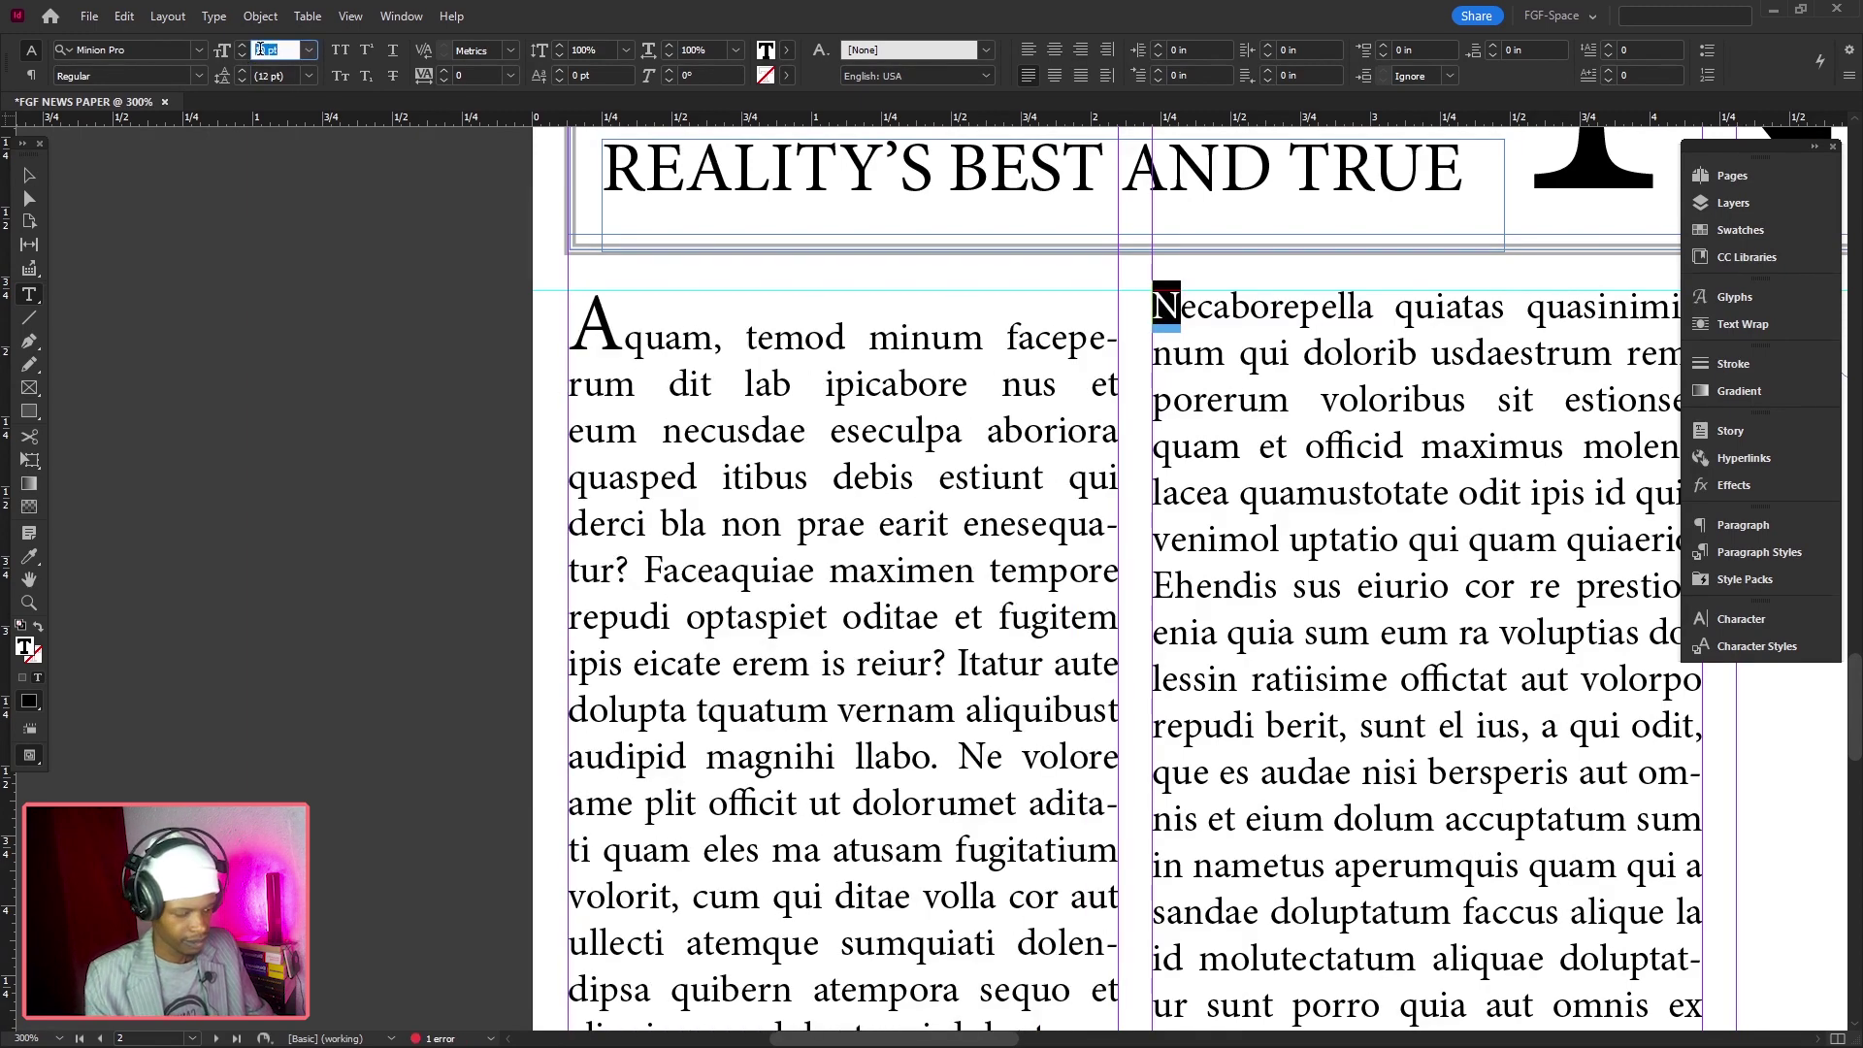
{"action": "type", "text": "21"}
{"action": "key", "text": "Return"}
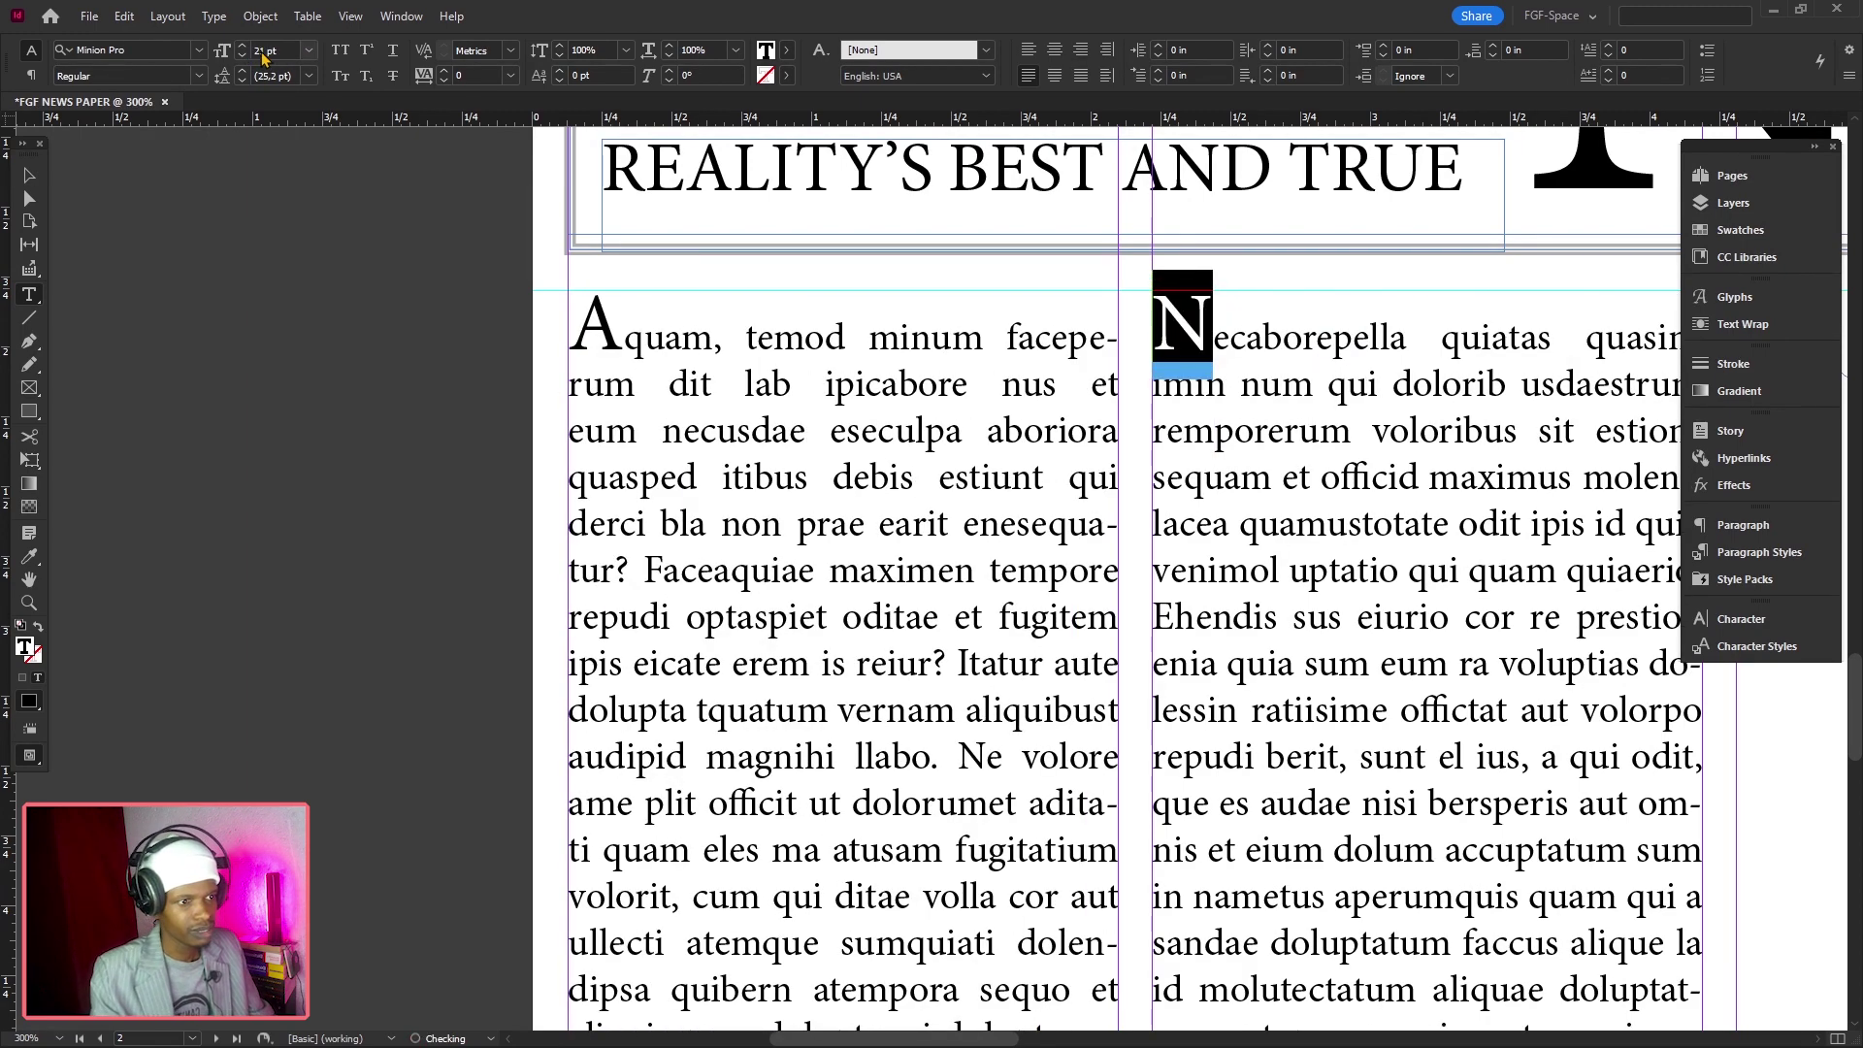
View the spread at actual size and preview it in presentation mode without guides and frame edges
{"action": "key", "text": "Escape"}
{"action": "key", "text": "ctrl+1"}
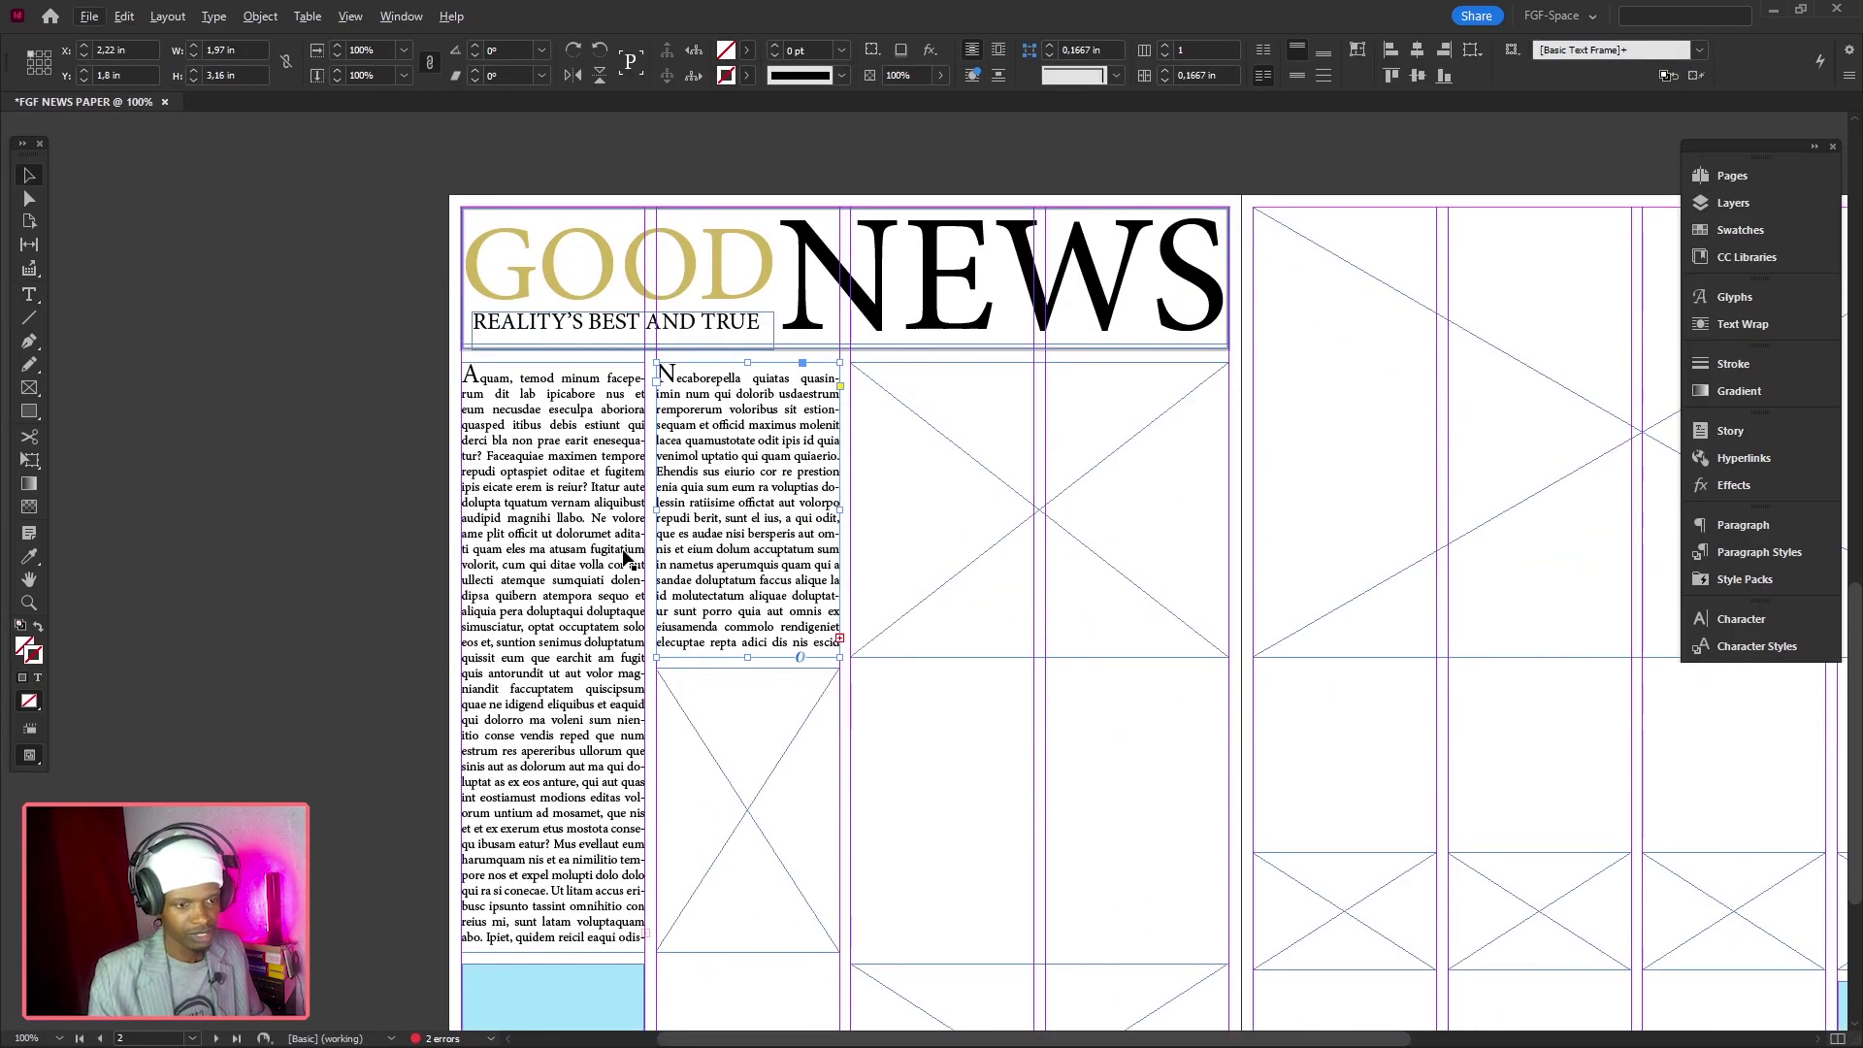
{"action": "key", "text": "alt+w"}
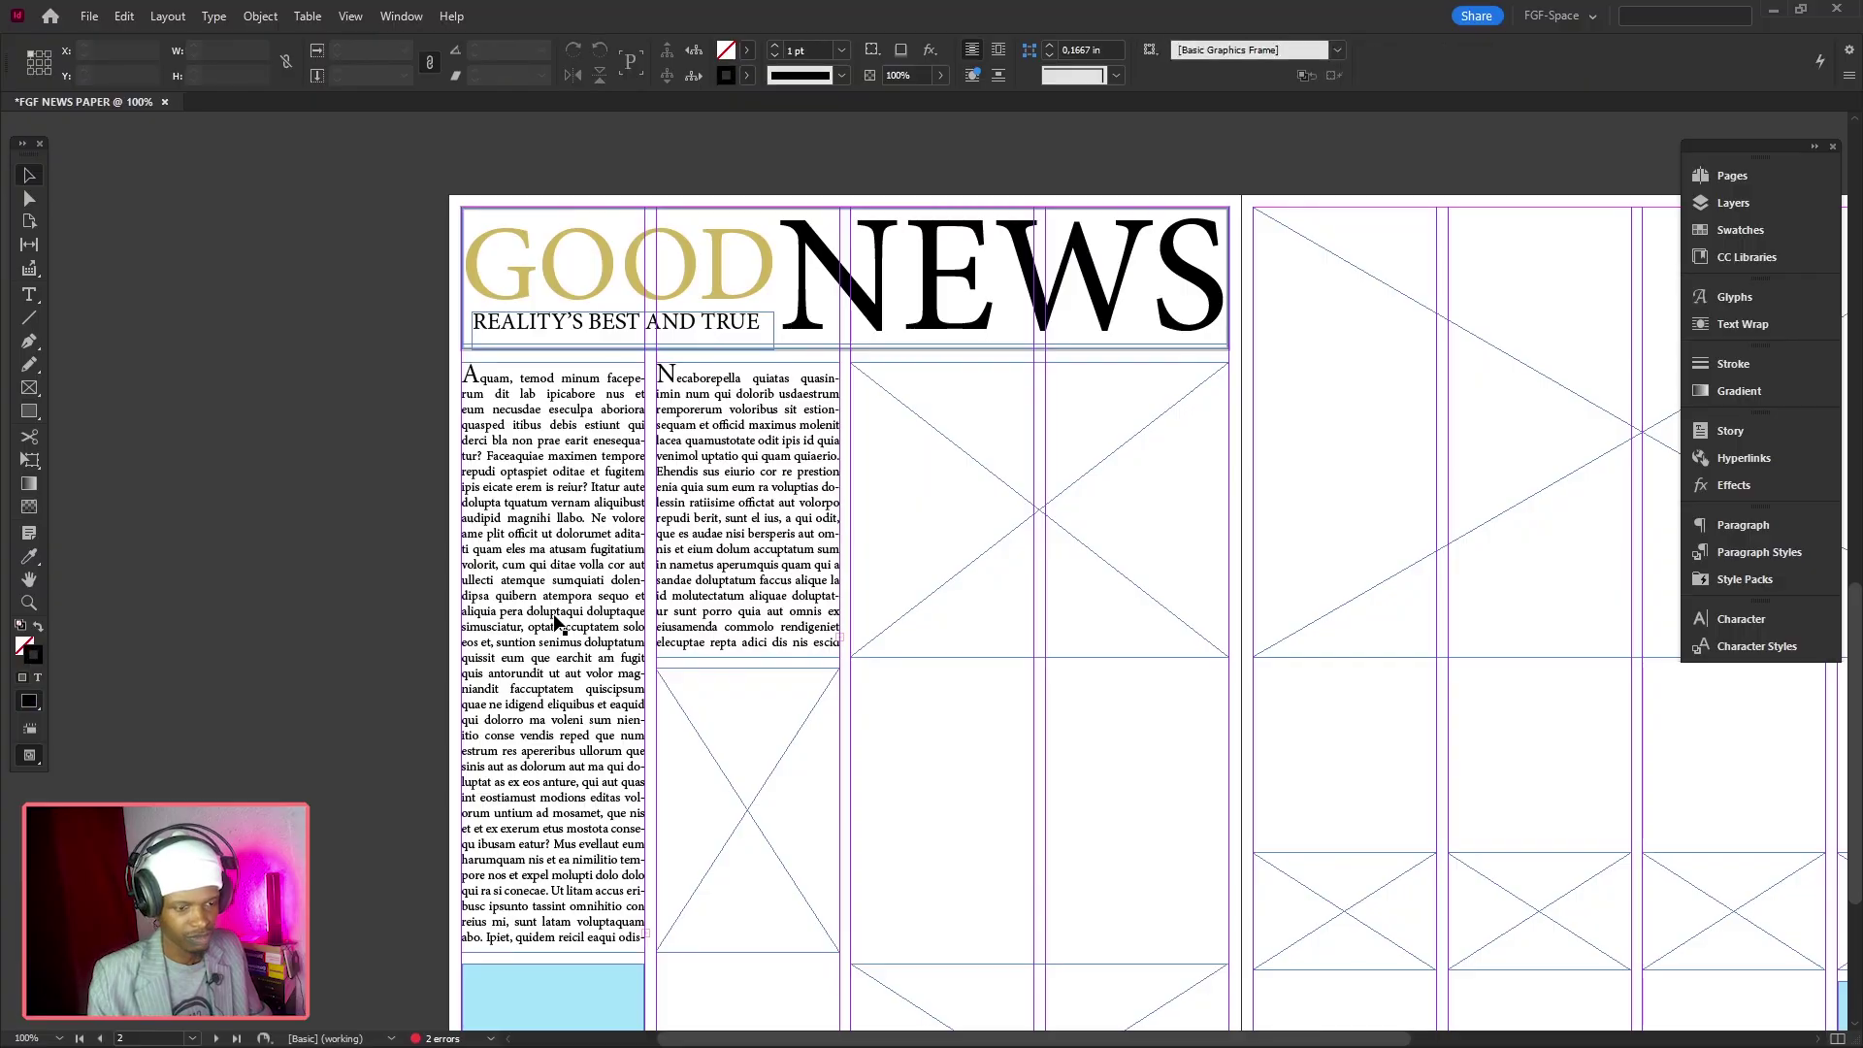
{"action": "key", "text": "shift+w"}
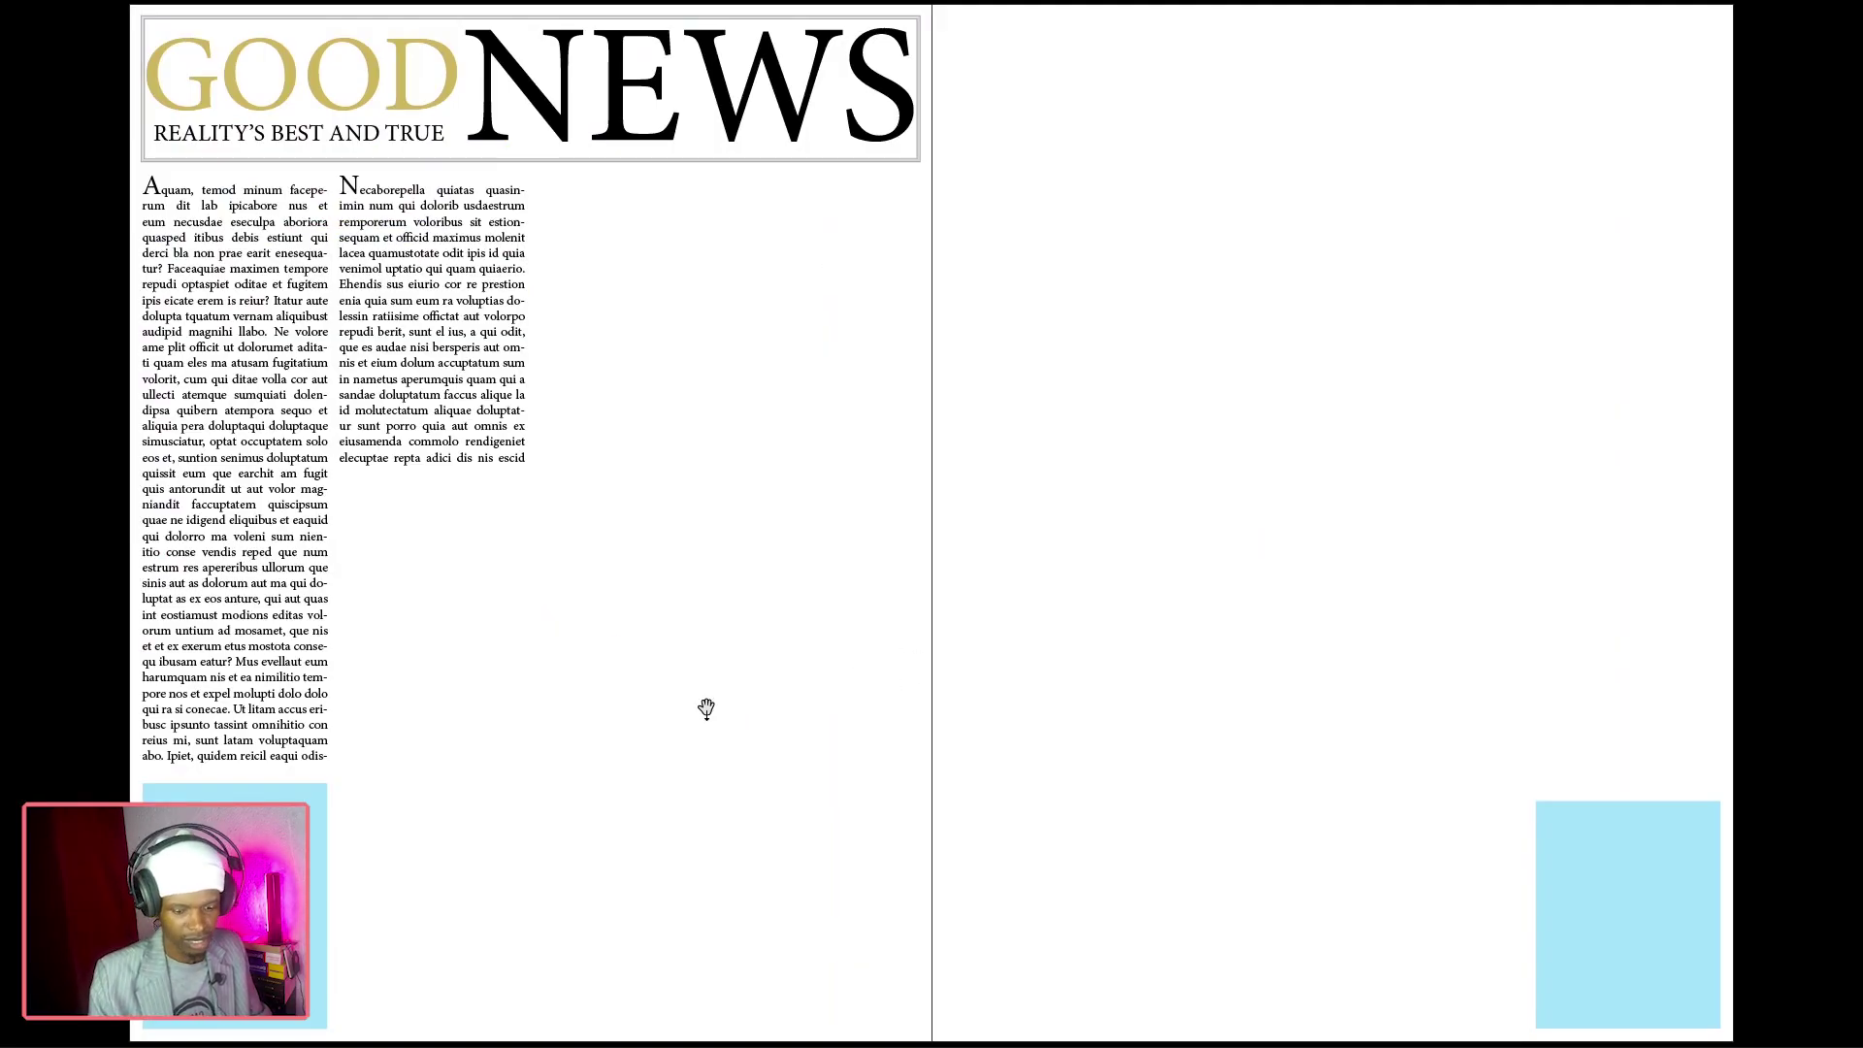
{"action": "key", "text": "Escape"}
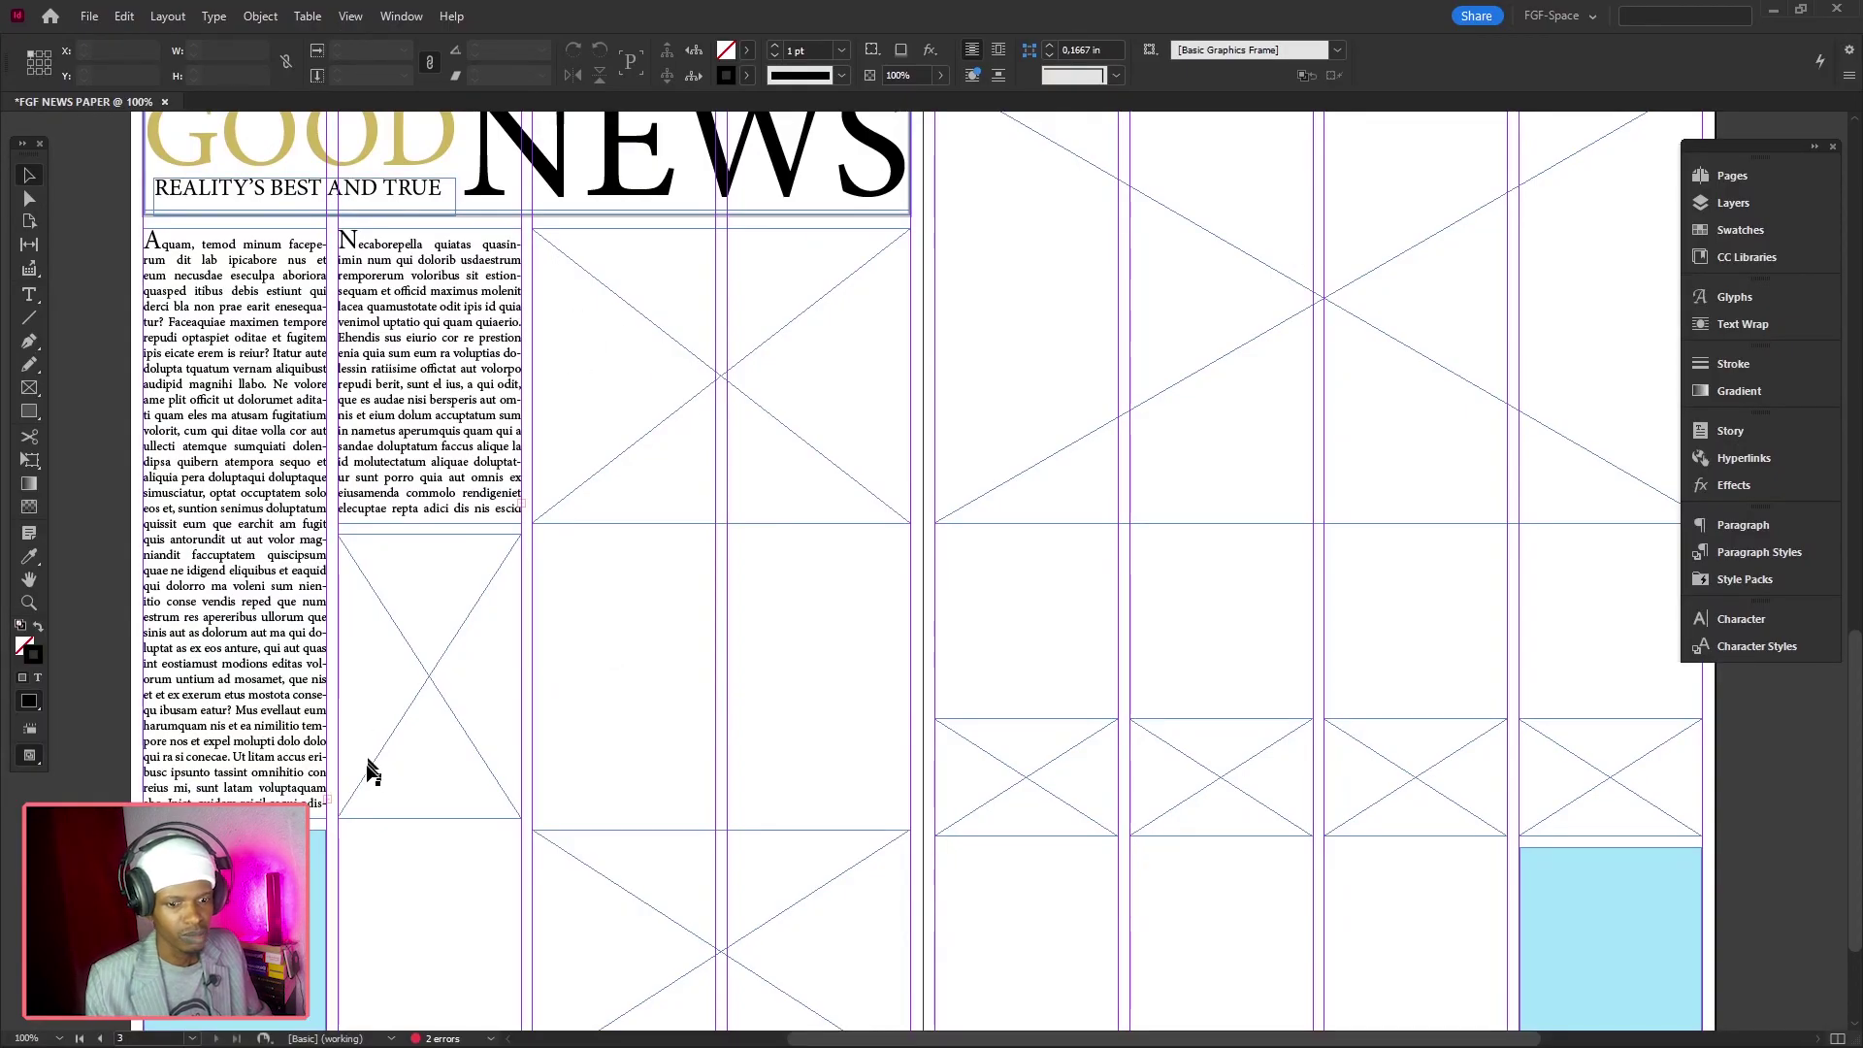
Add a centred white "ADS HERE!" heading in Altone Trial Bold to page 2's blue box and shorten its text frame
{"action": "scroll", "coordinate": [219, 712], "scroll_direction": "down", "scroll_amount": 3}
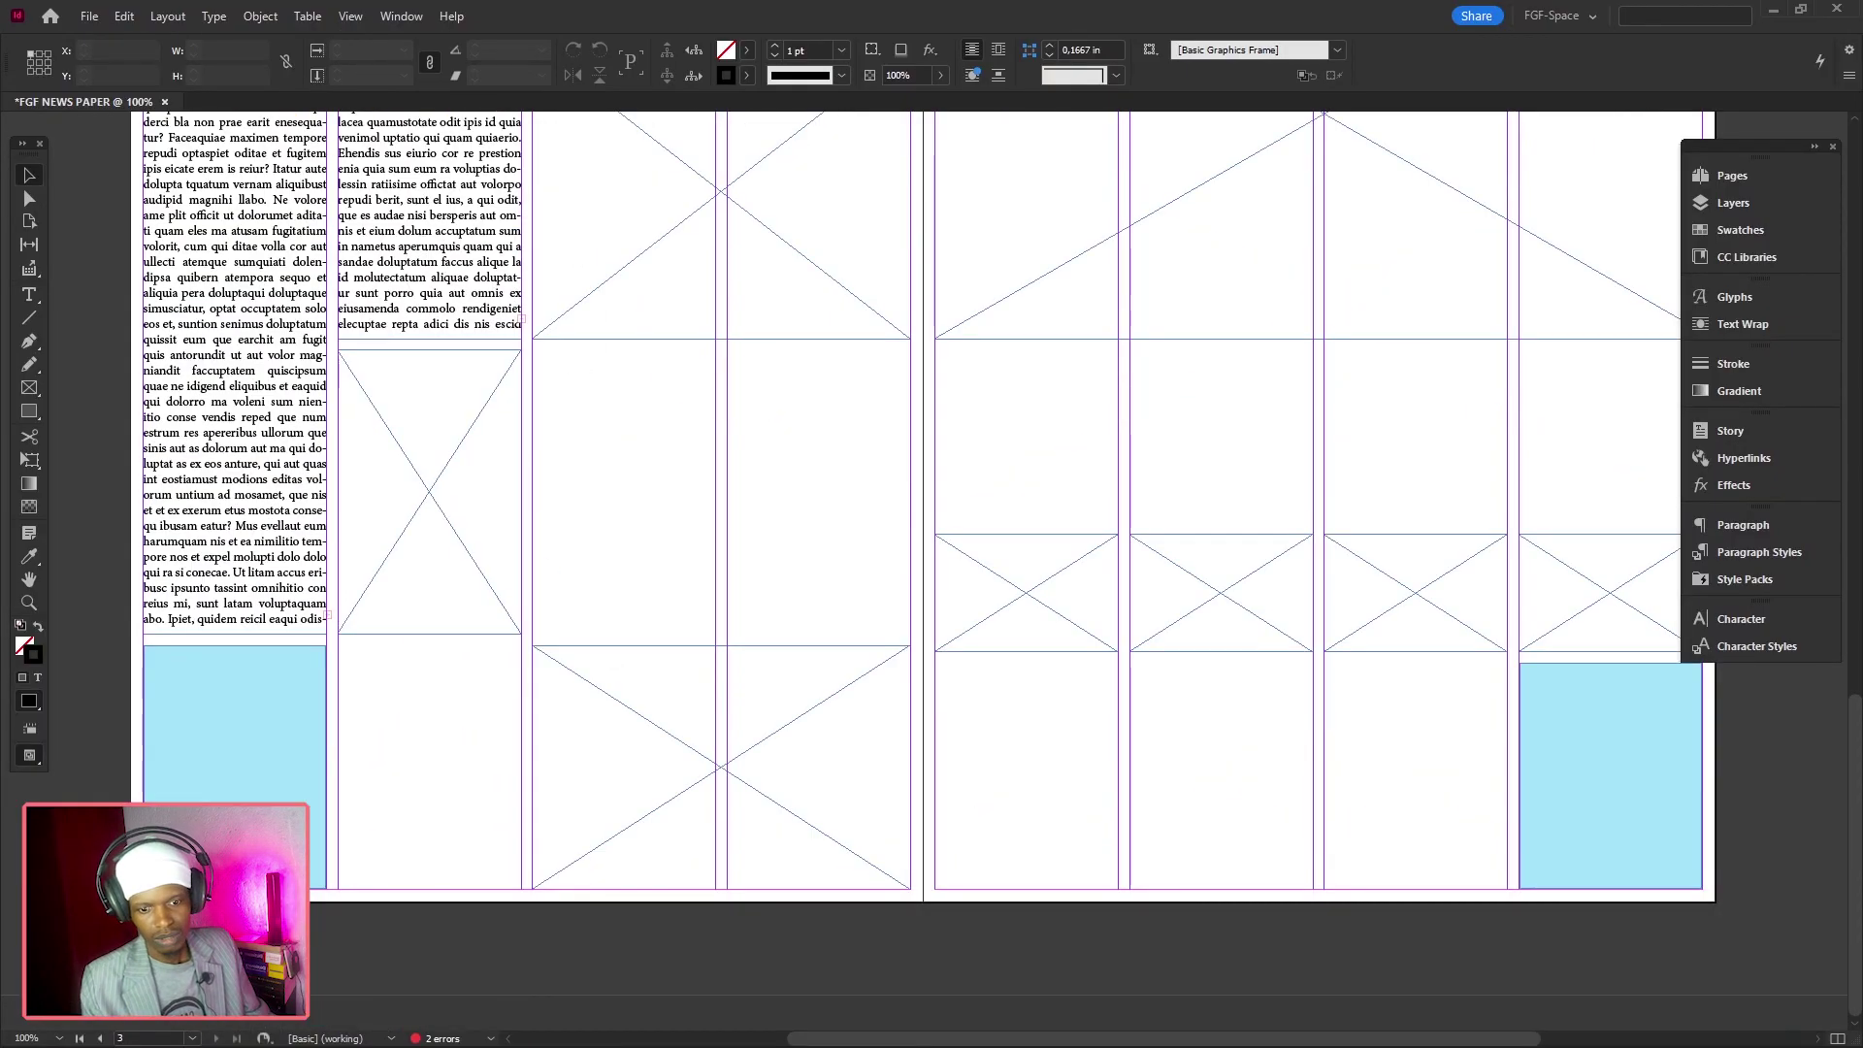
{"action": "left_click", "coordinate": [219, 712]}
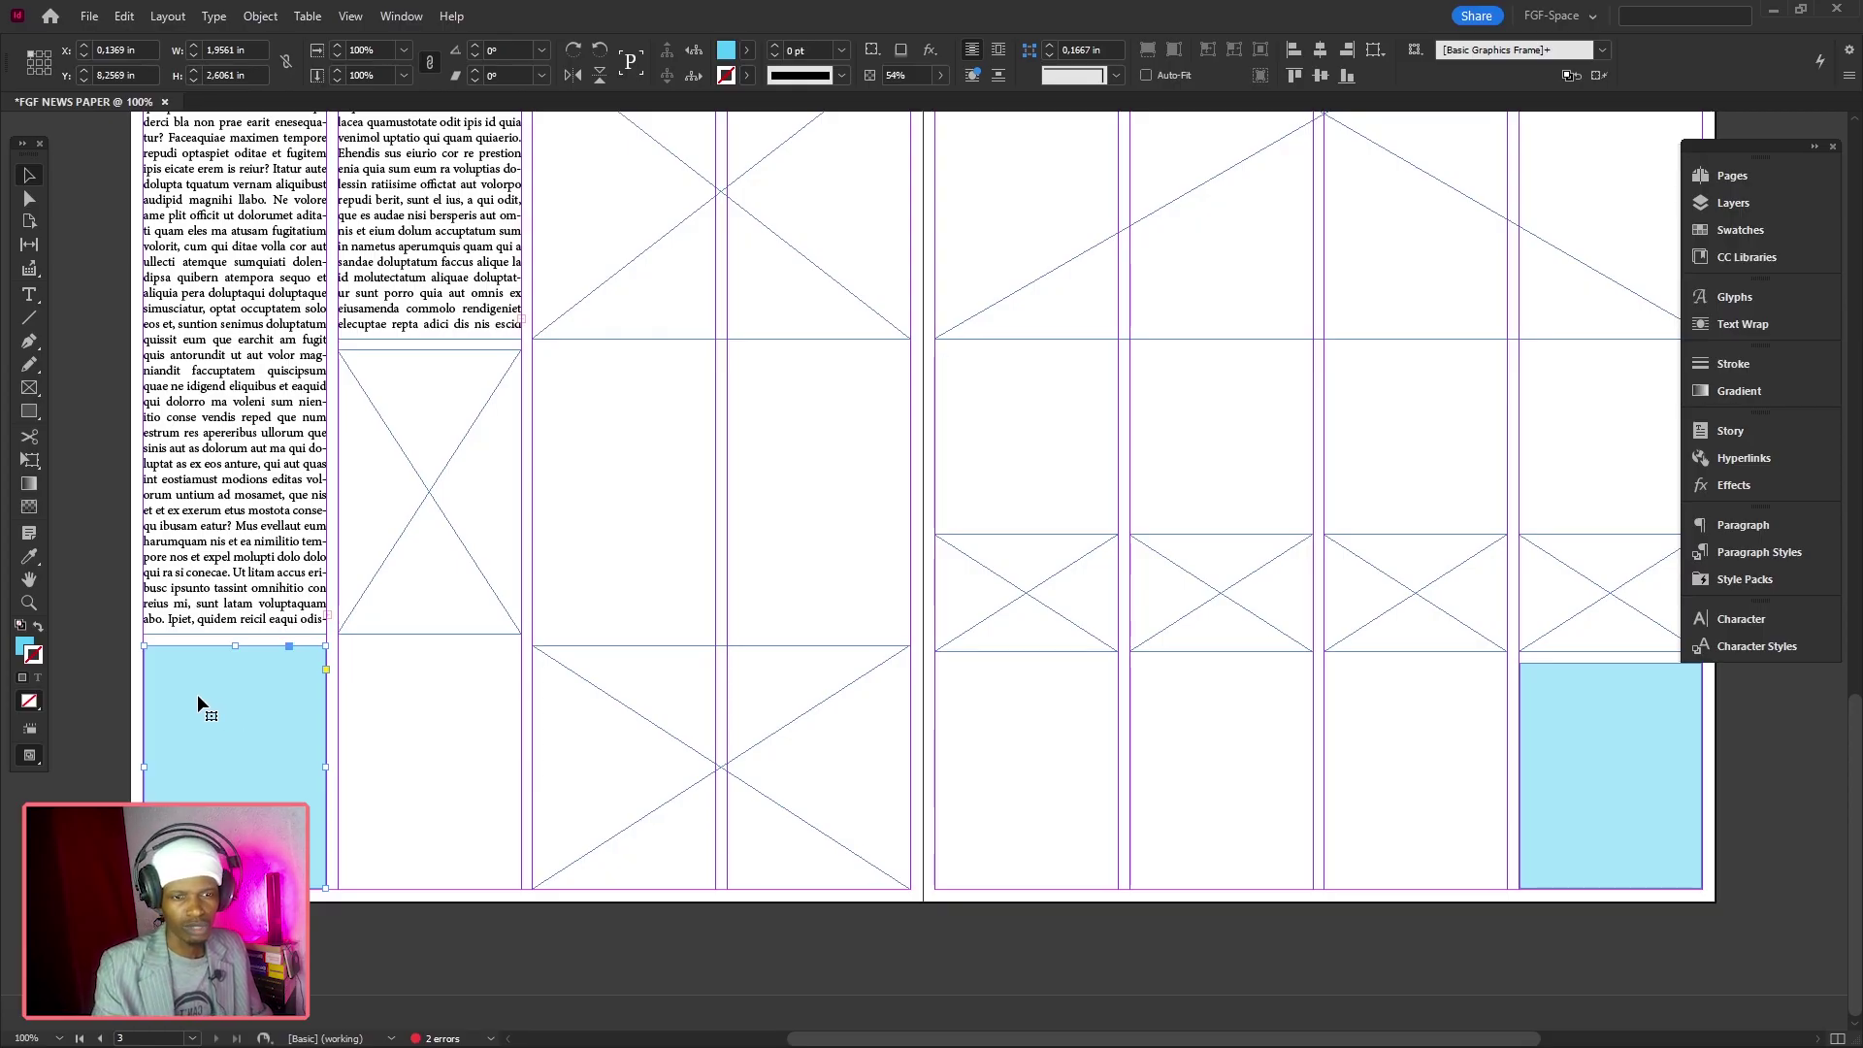
{"action": "left_click", "coordinate": [30, 294]}
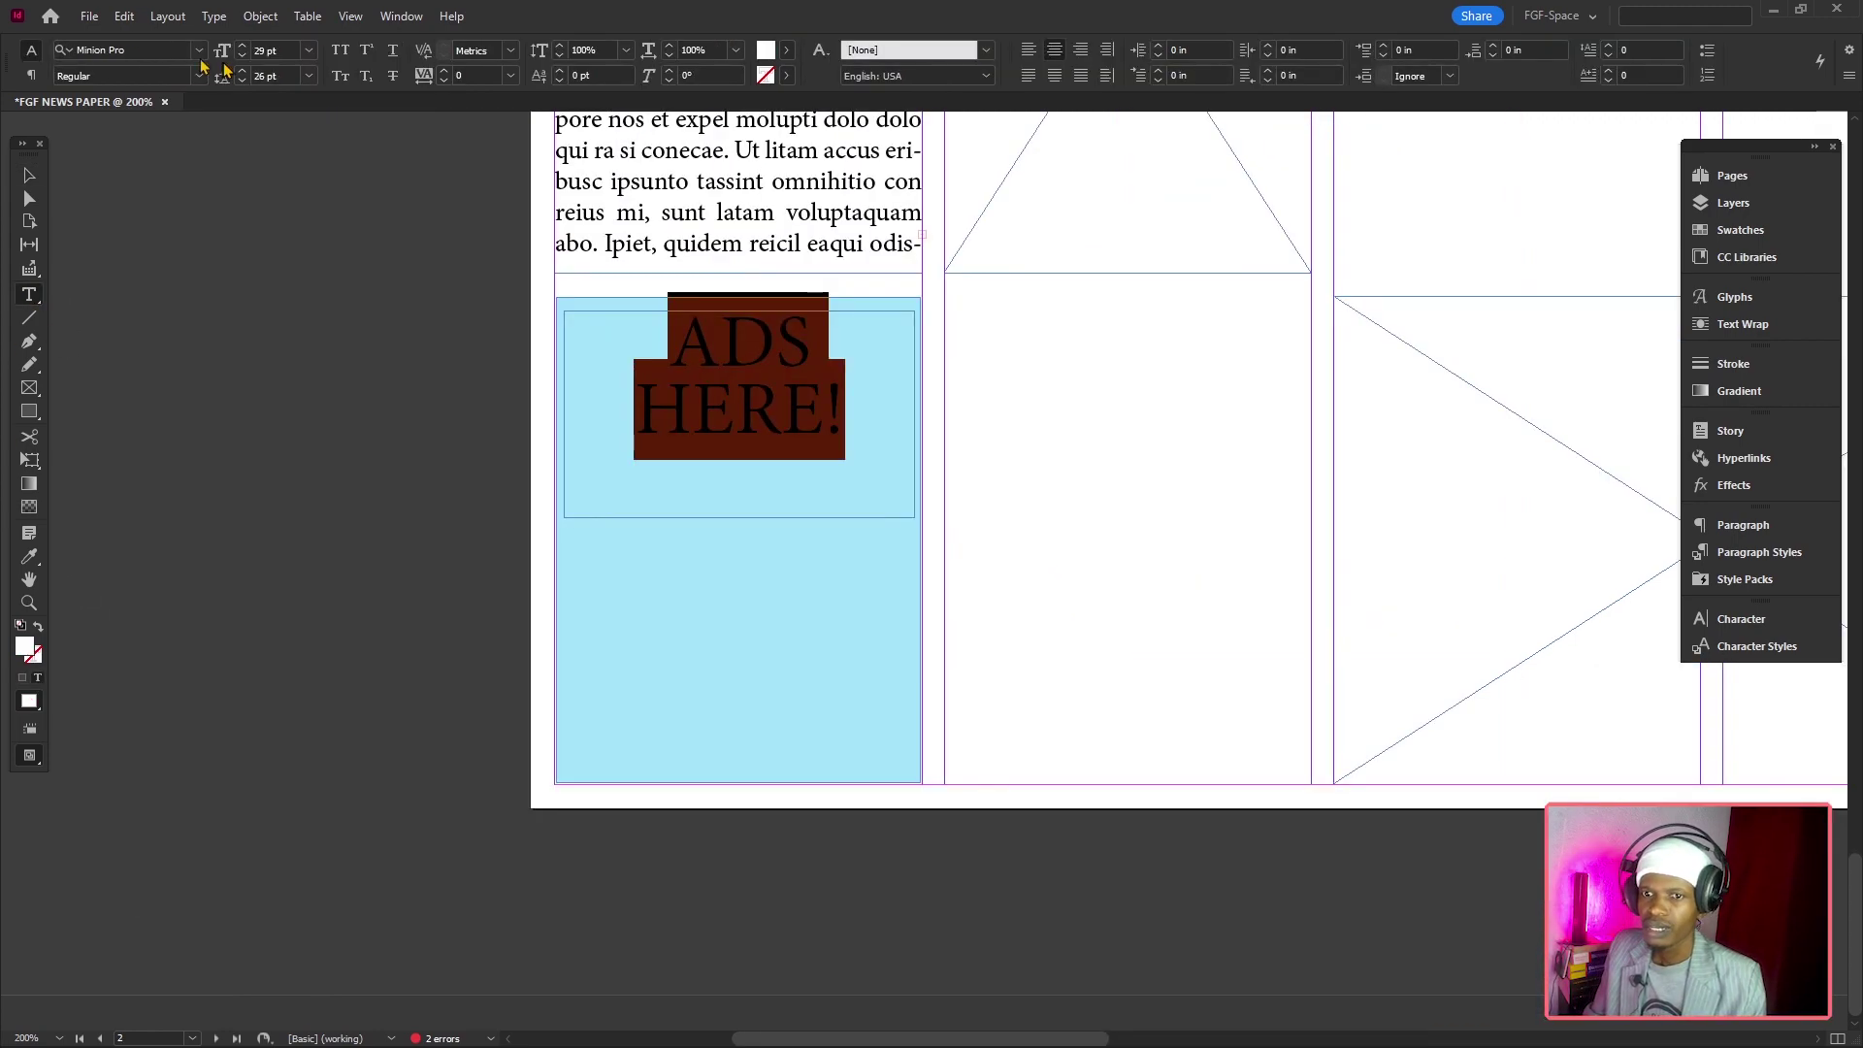
{"action": "left_click", "coordinate": [198, 49]}
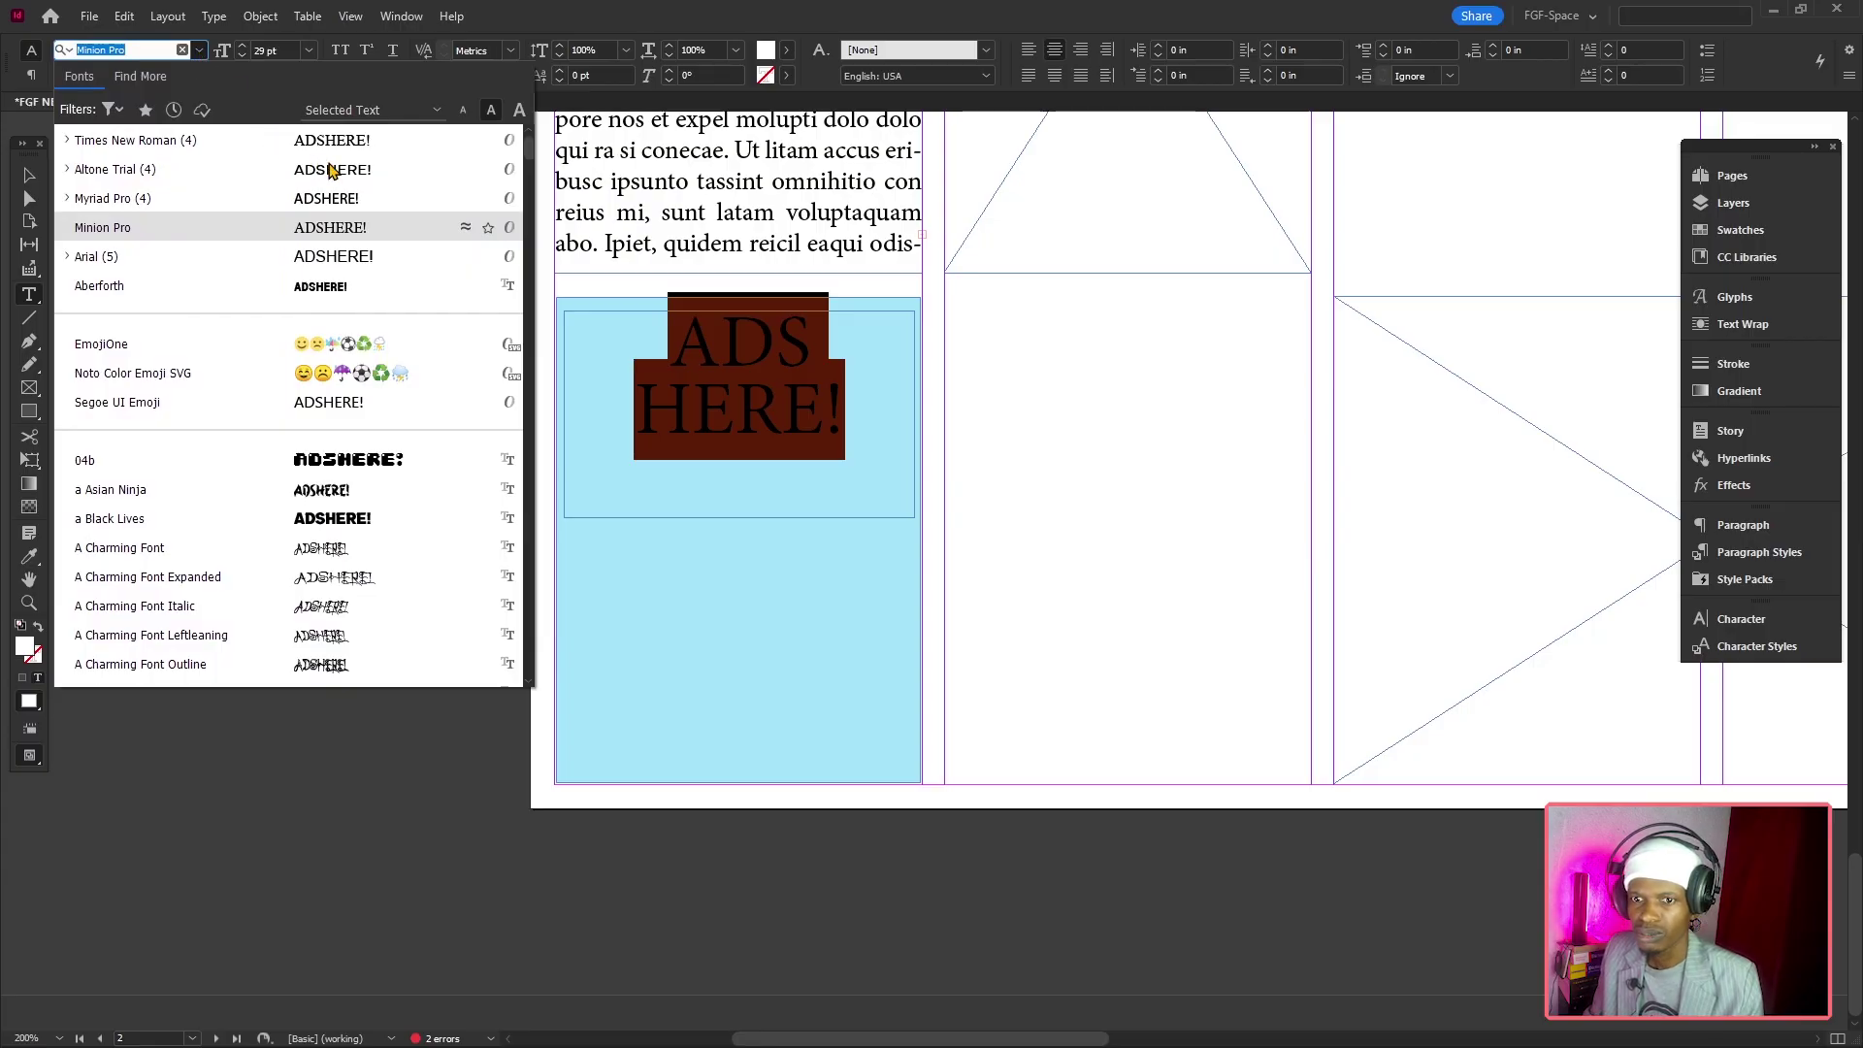
{"action": "left_click", "coordinate": [307, 170]}
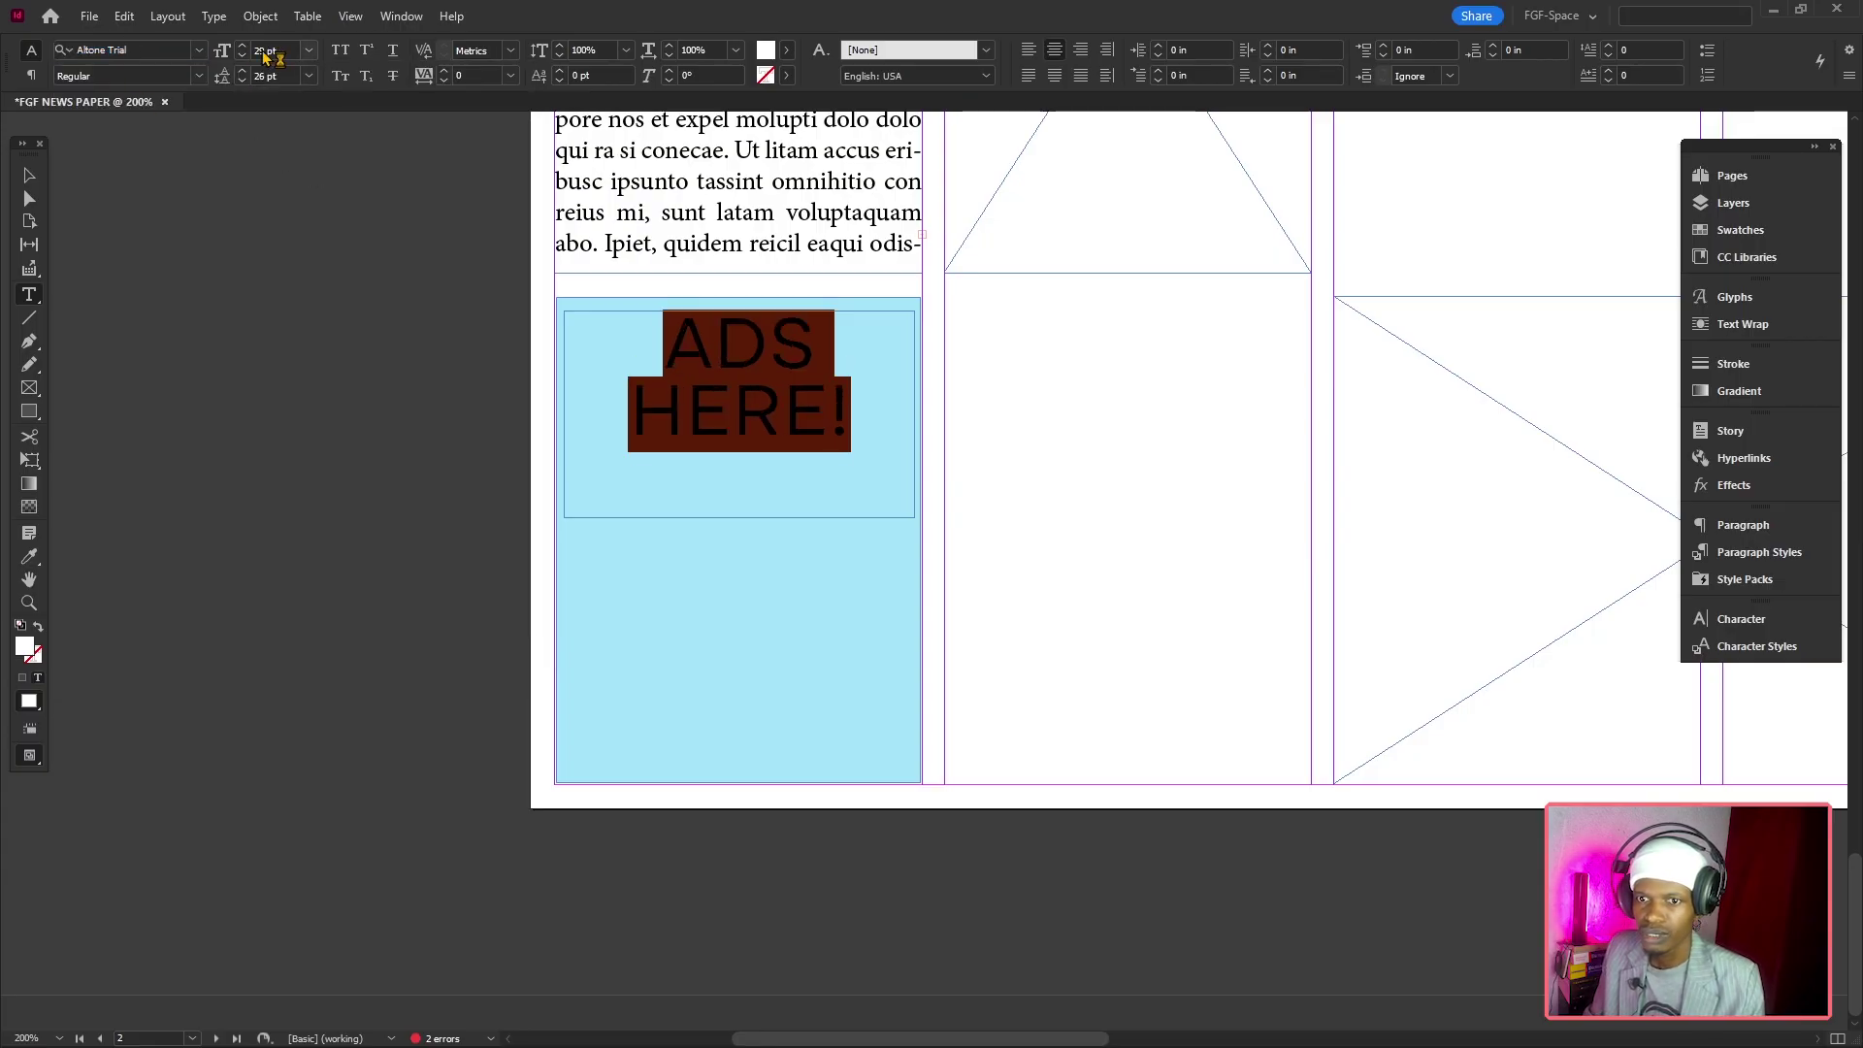
{"action": "left_click", "coordinate": [199, 76]}
{"action": "left_click", "coordinate": [184, 117]}
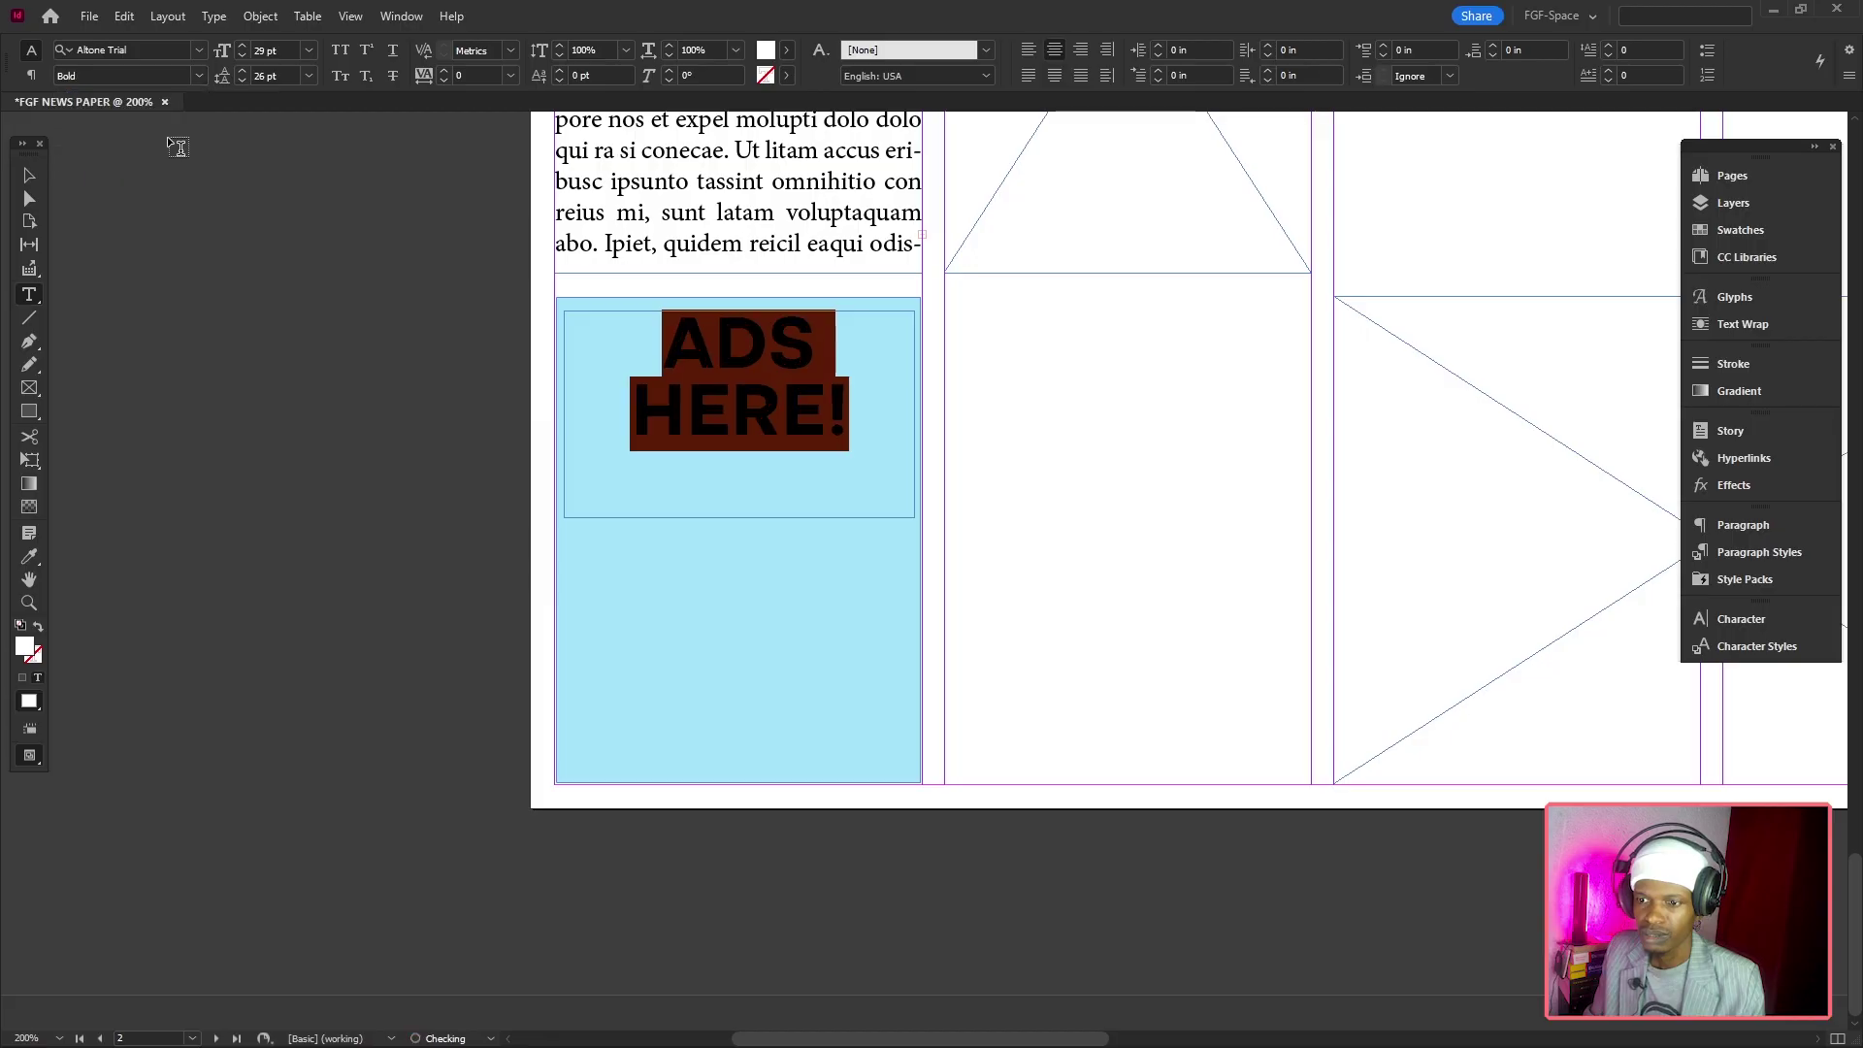
{"action": "left_click", "coordinate": [29, 175]}
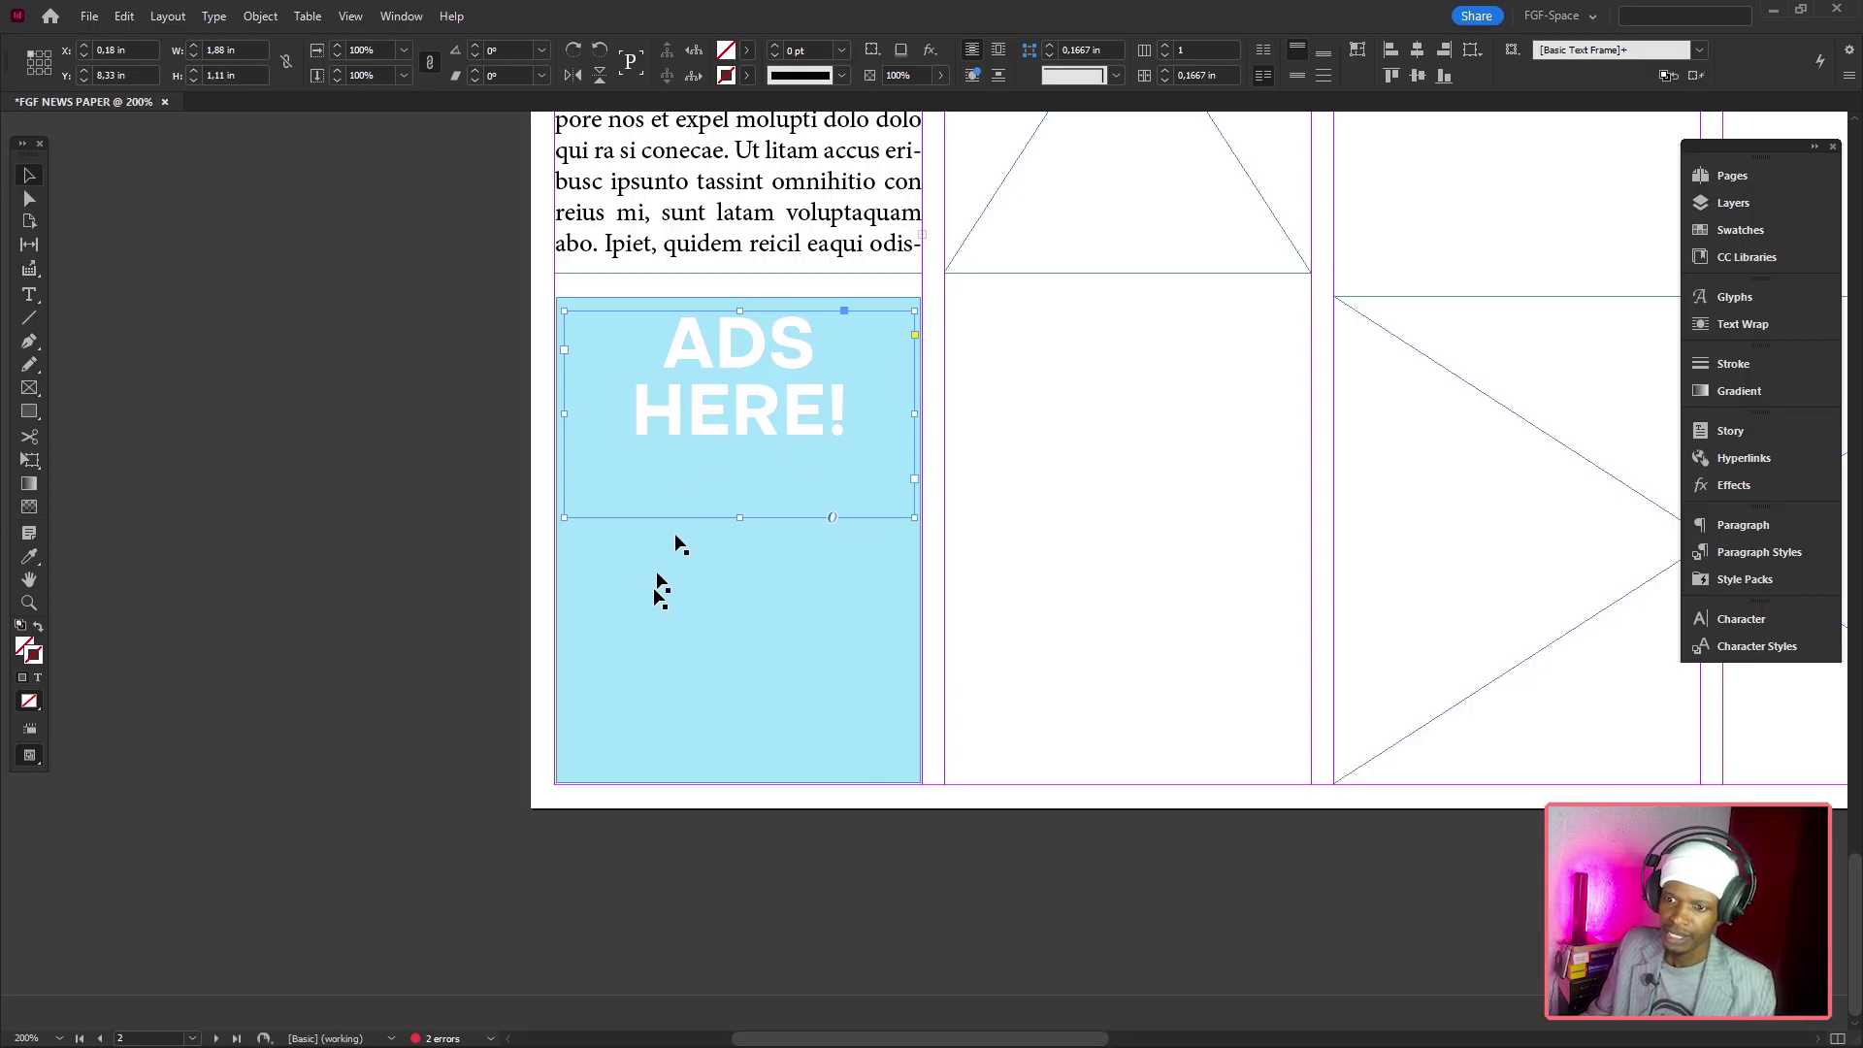
{"action": "left_click_drag", "start_coordinate": [741, 521], "coordinate": [742, 456]}
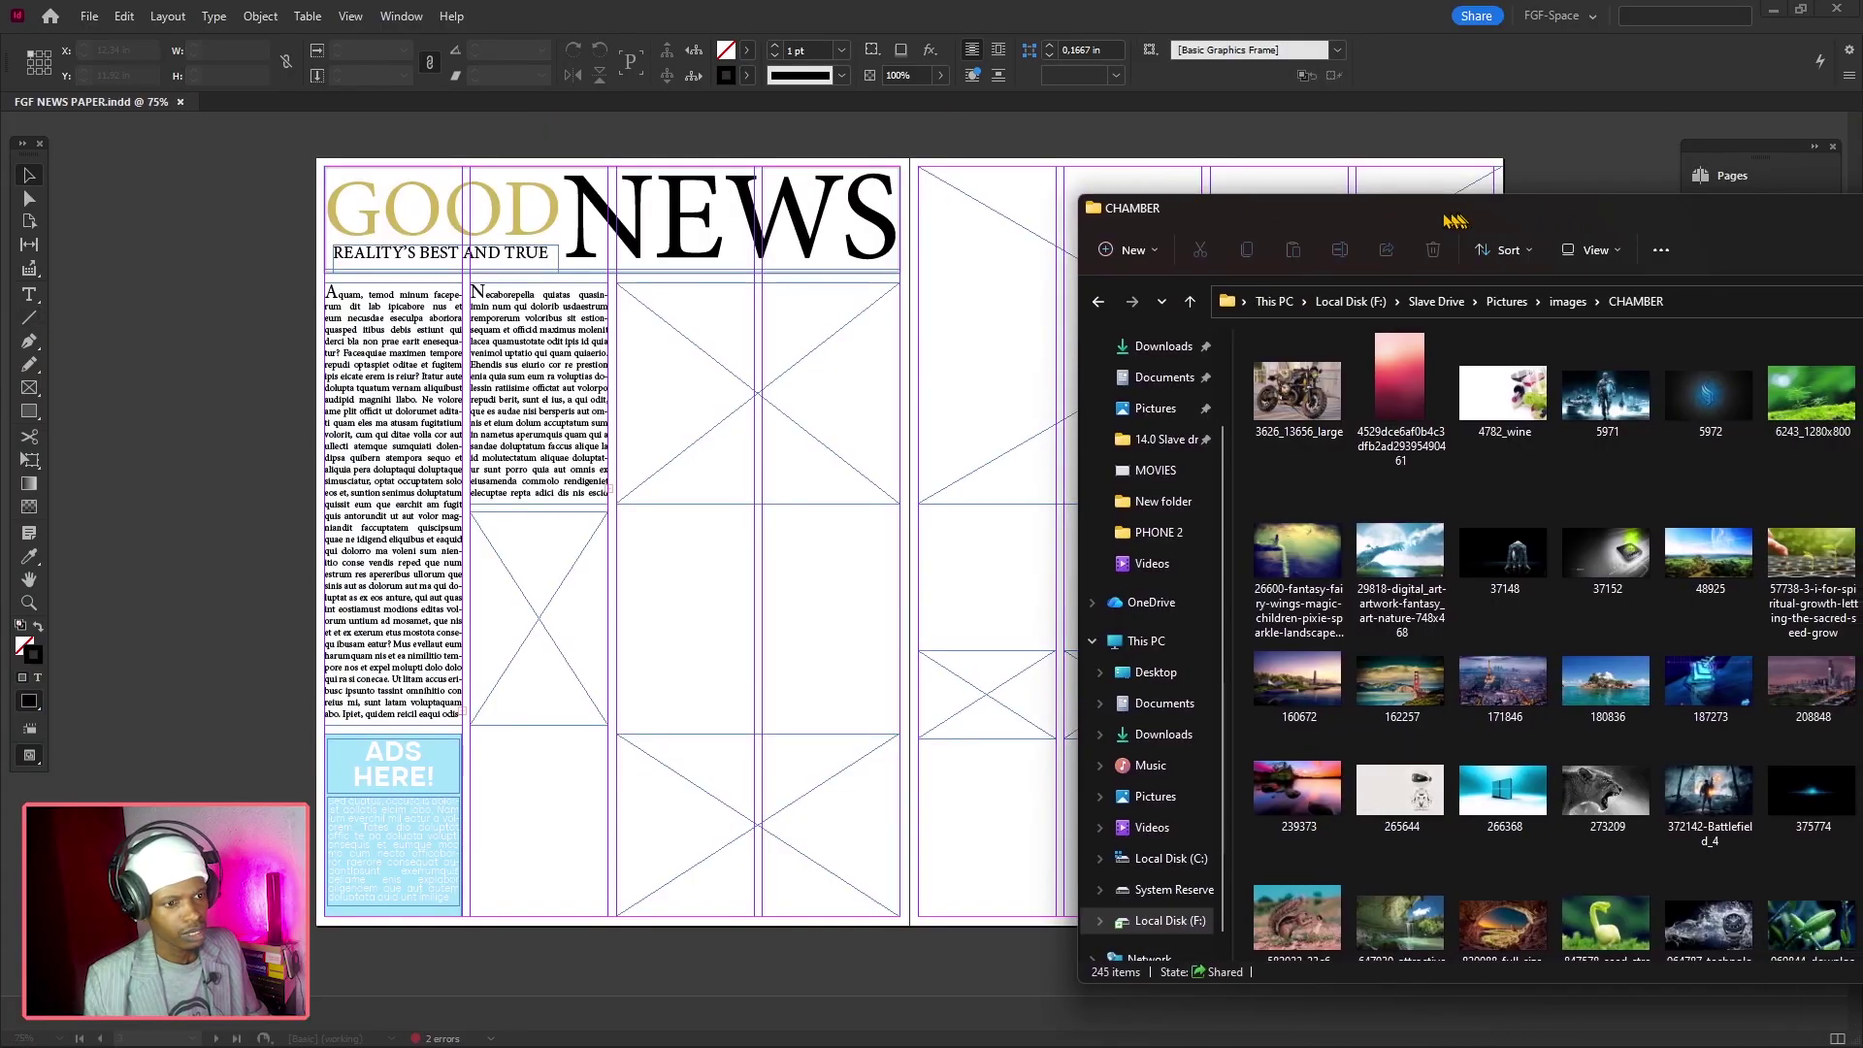
Place pictures 171846, 5971 and the water-splash watch from the CHAMBER folder into the three picture frames on page 2
{"action": "left_click_drag", "start_coordinate": [1453, 221], "coordinate": [1321, 204]}
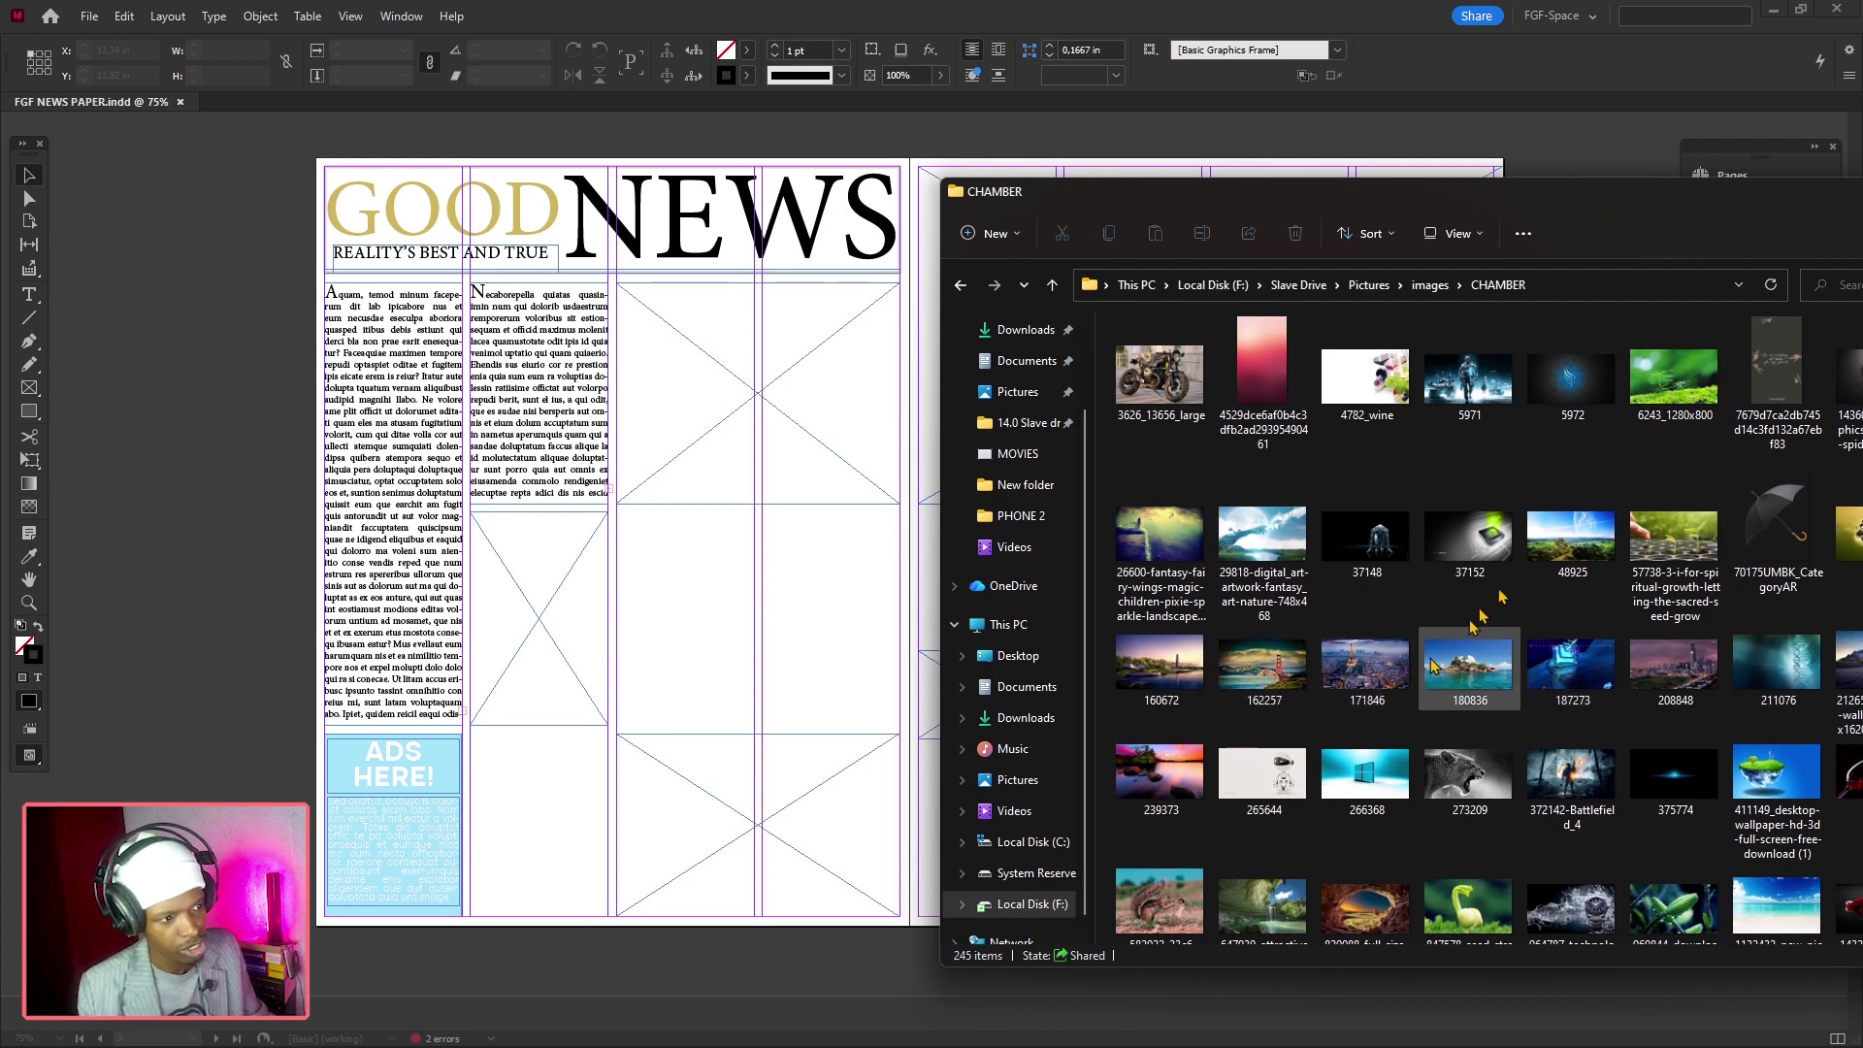
{"action": "left_click_drag", "start_coordinate": [1365, 668], "coordinate": [702, 378]}
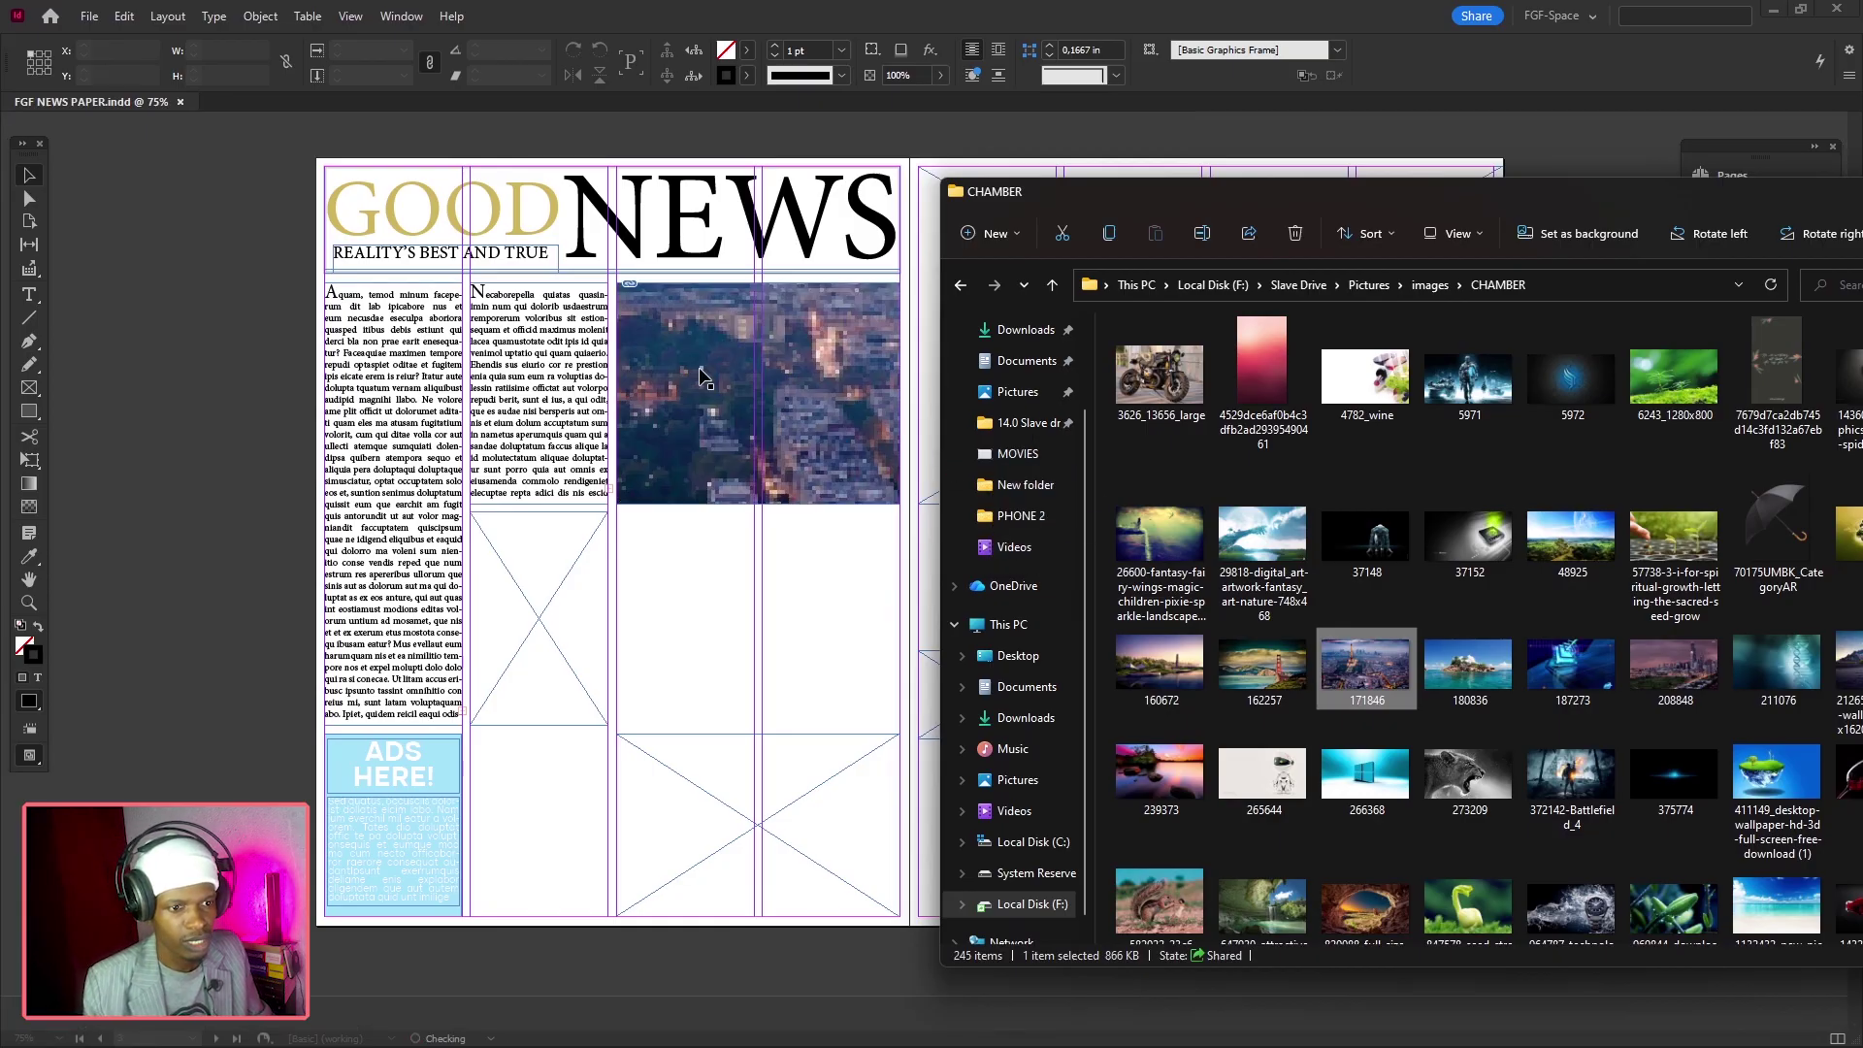
{"action": "left_click_drag", "start_coordinate": [1468, 378], "coordinate": [531, 617]}
{"action": "left_click_drag", "start_coordinate": [1571, 905], "coordinate": [757, 815]}
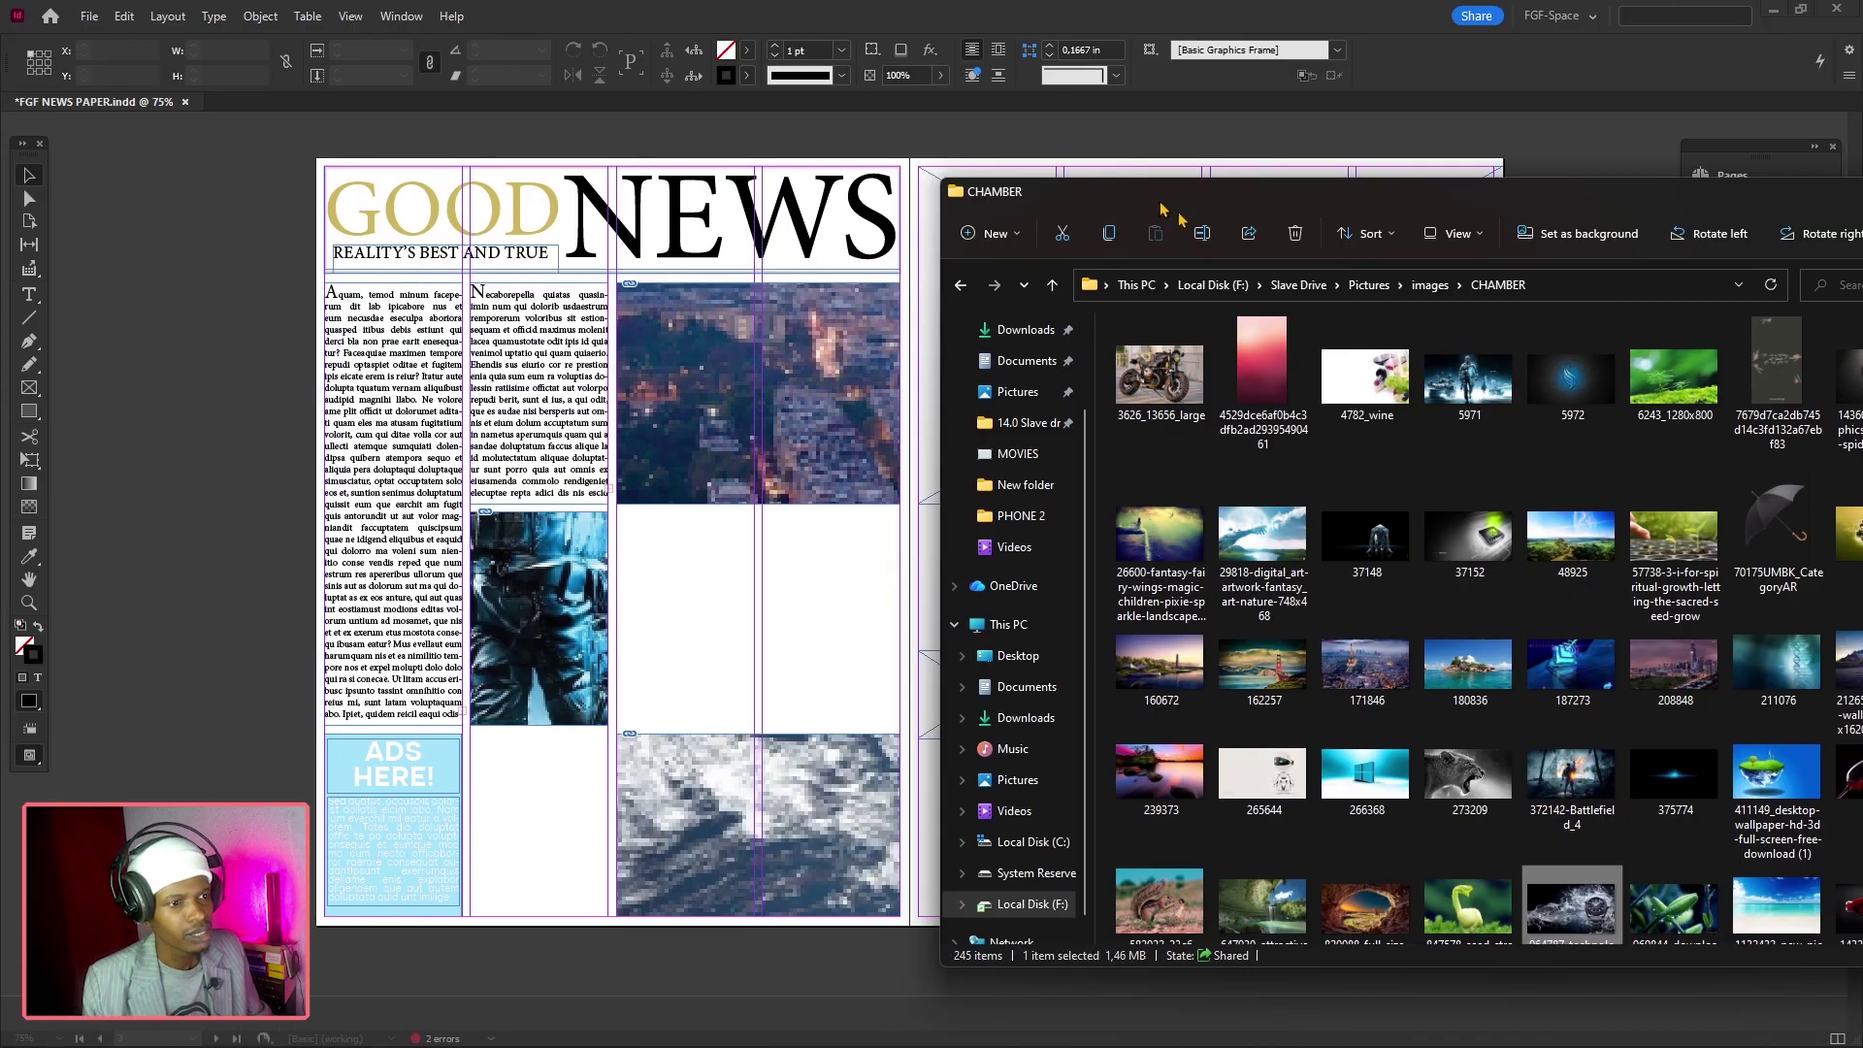
Fill page 3's picture frames with the blue Mercedes roadster and laptop images, and close the image folder windows
{"action": "left_click_drag", "start_coordinate": [1165, 209], "coordinate": [1, 218]}
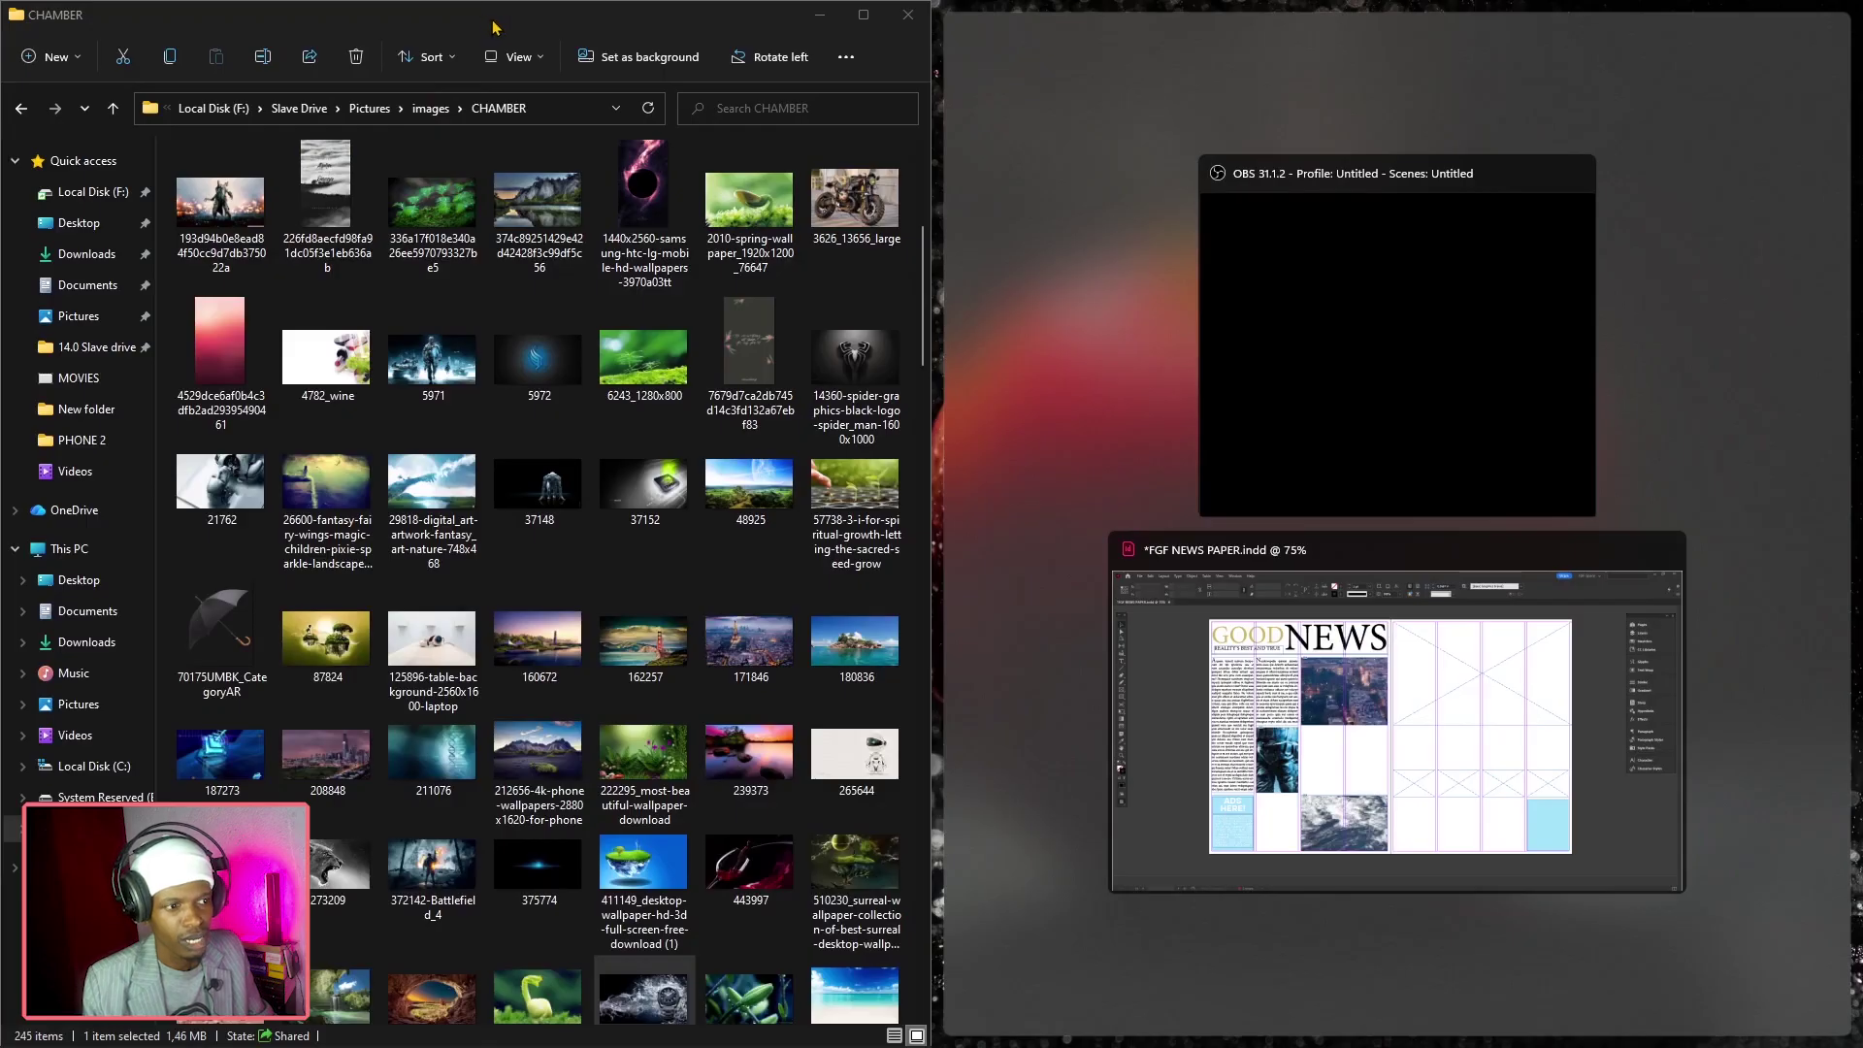
{"action": "left_click", "coordinate": [907, 14]}
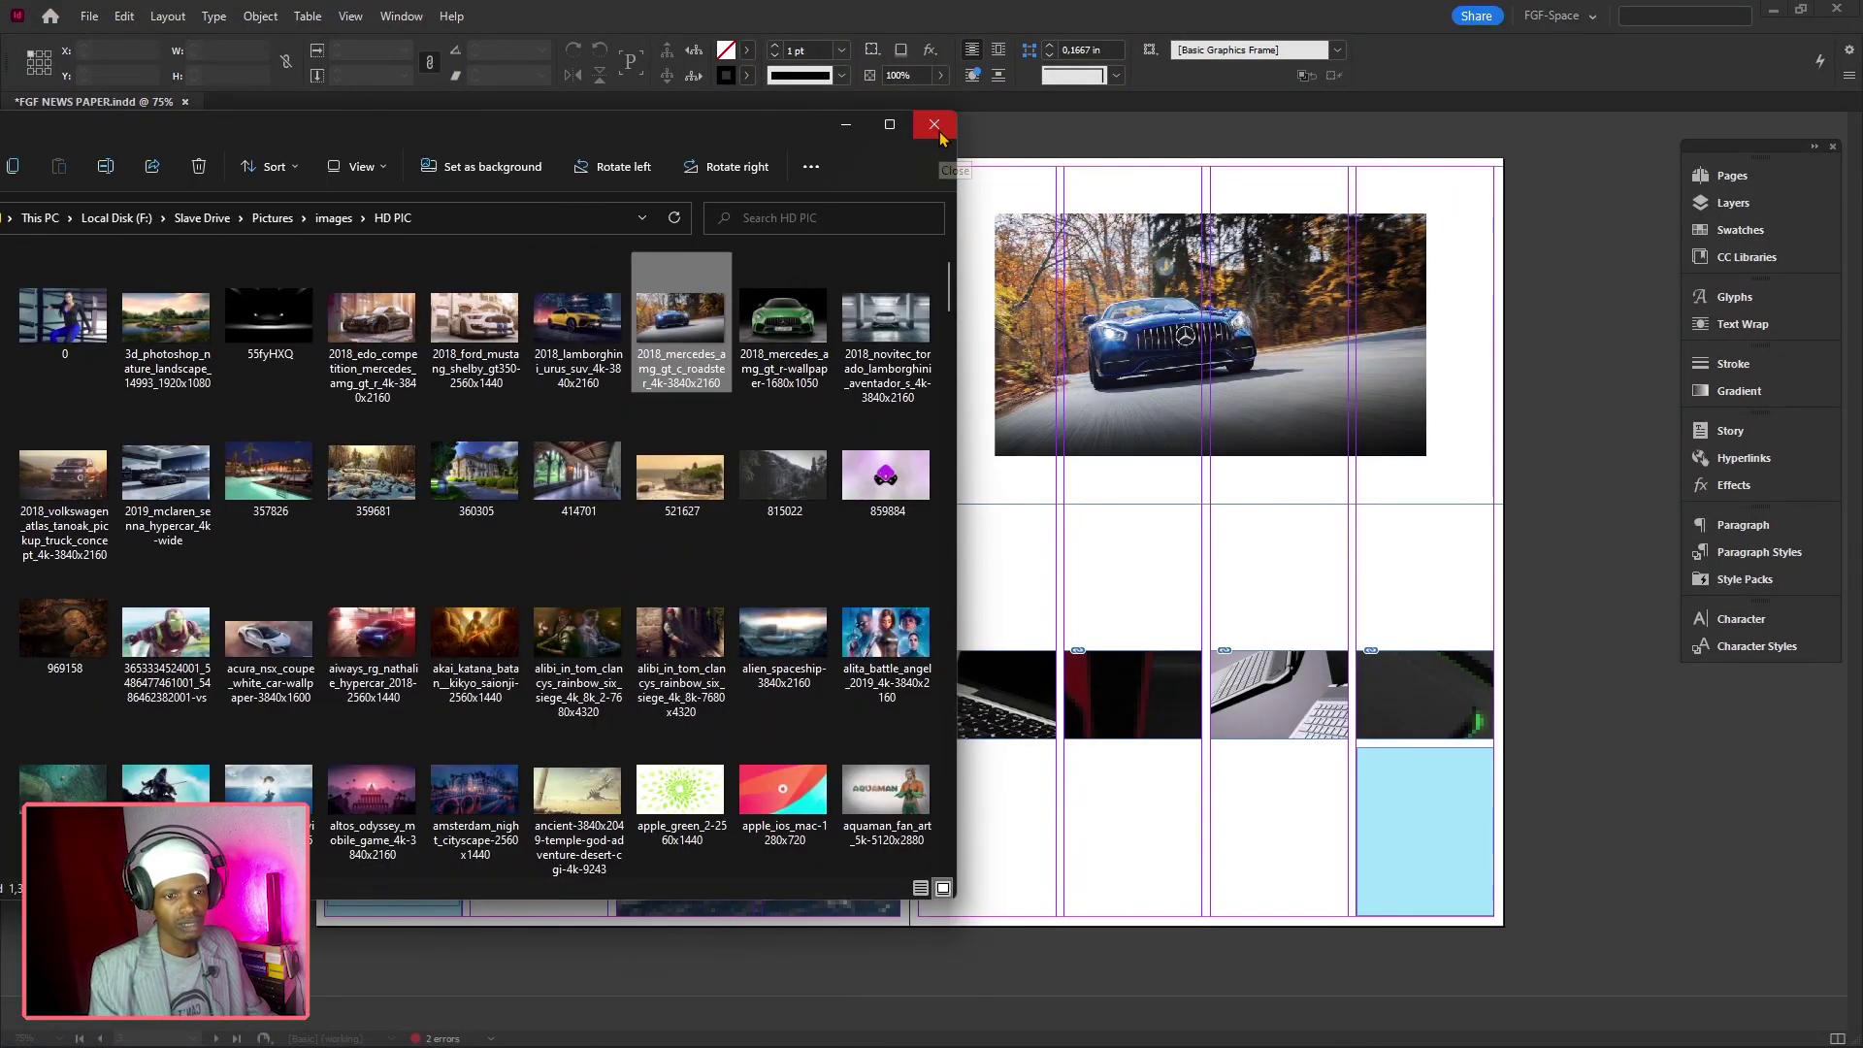
{"action": "left_click", "coordinate": [935, 125]}
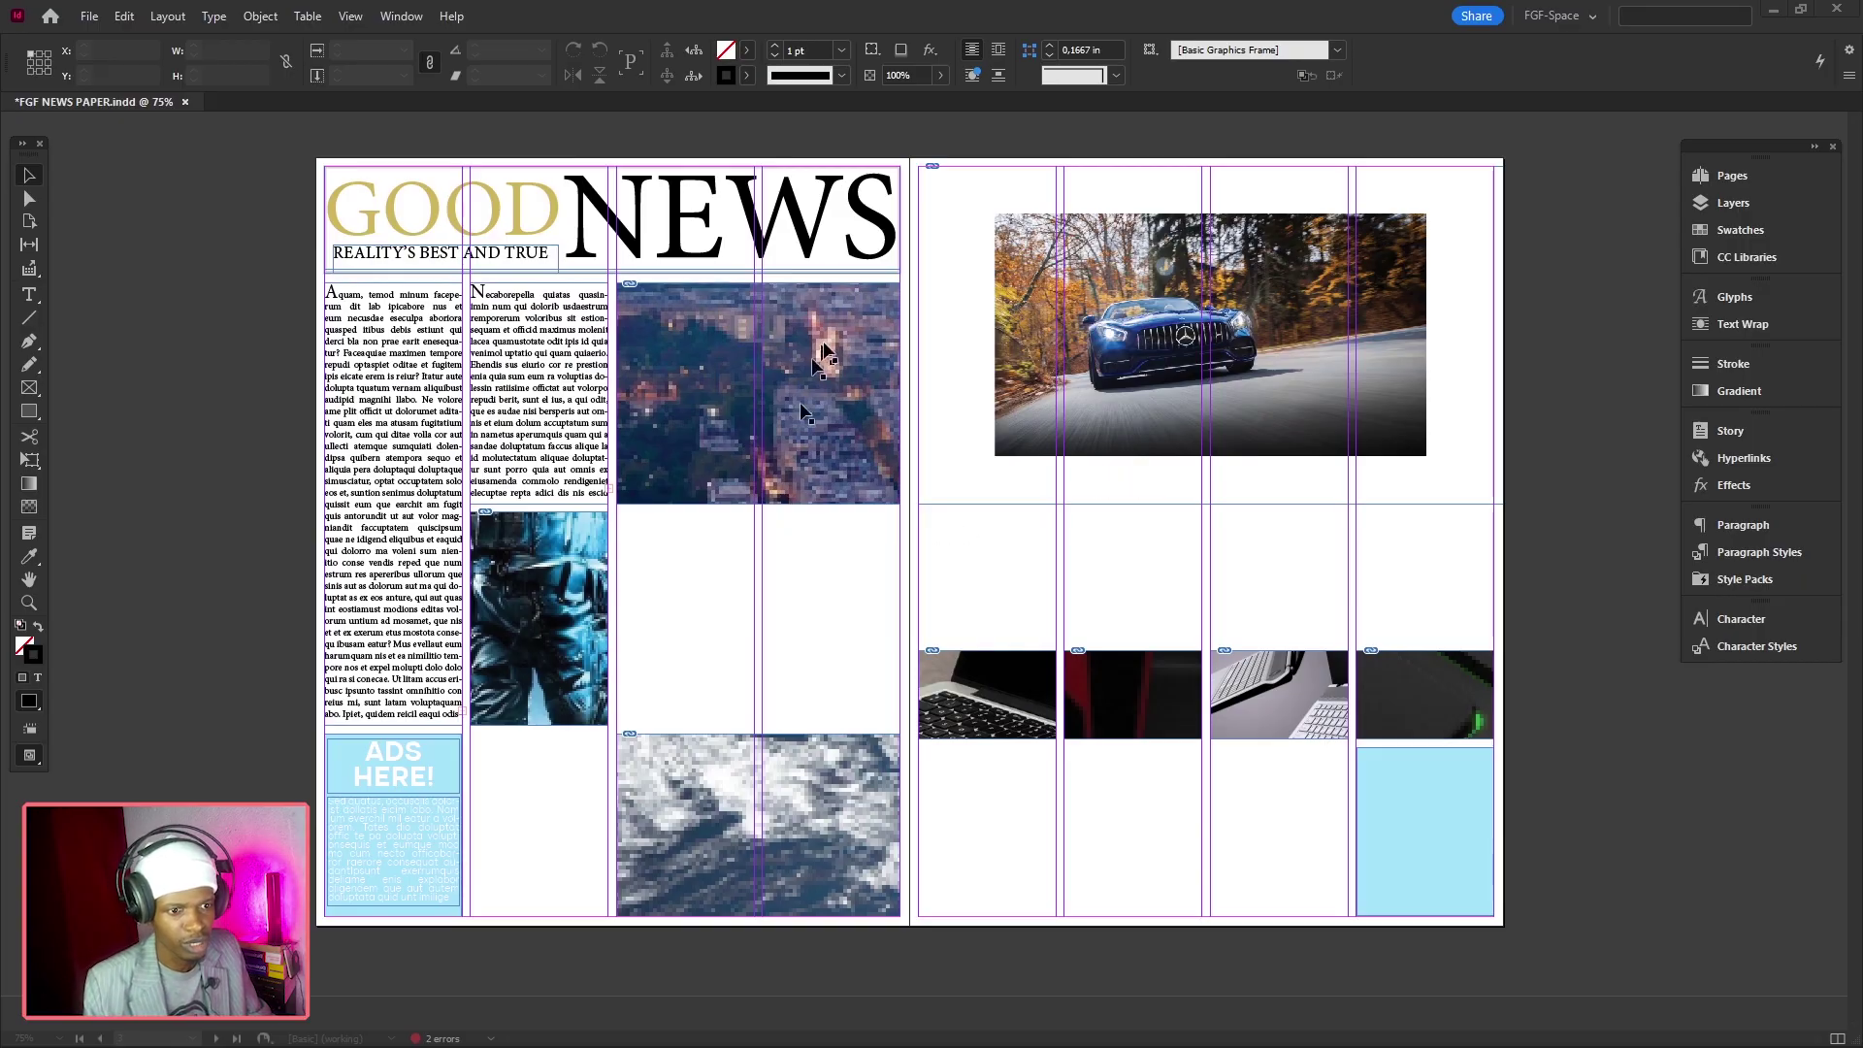
Switch the document's display performance to High Quality Display
{"action": "left_click", "coordinate": [713, 383]}
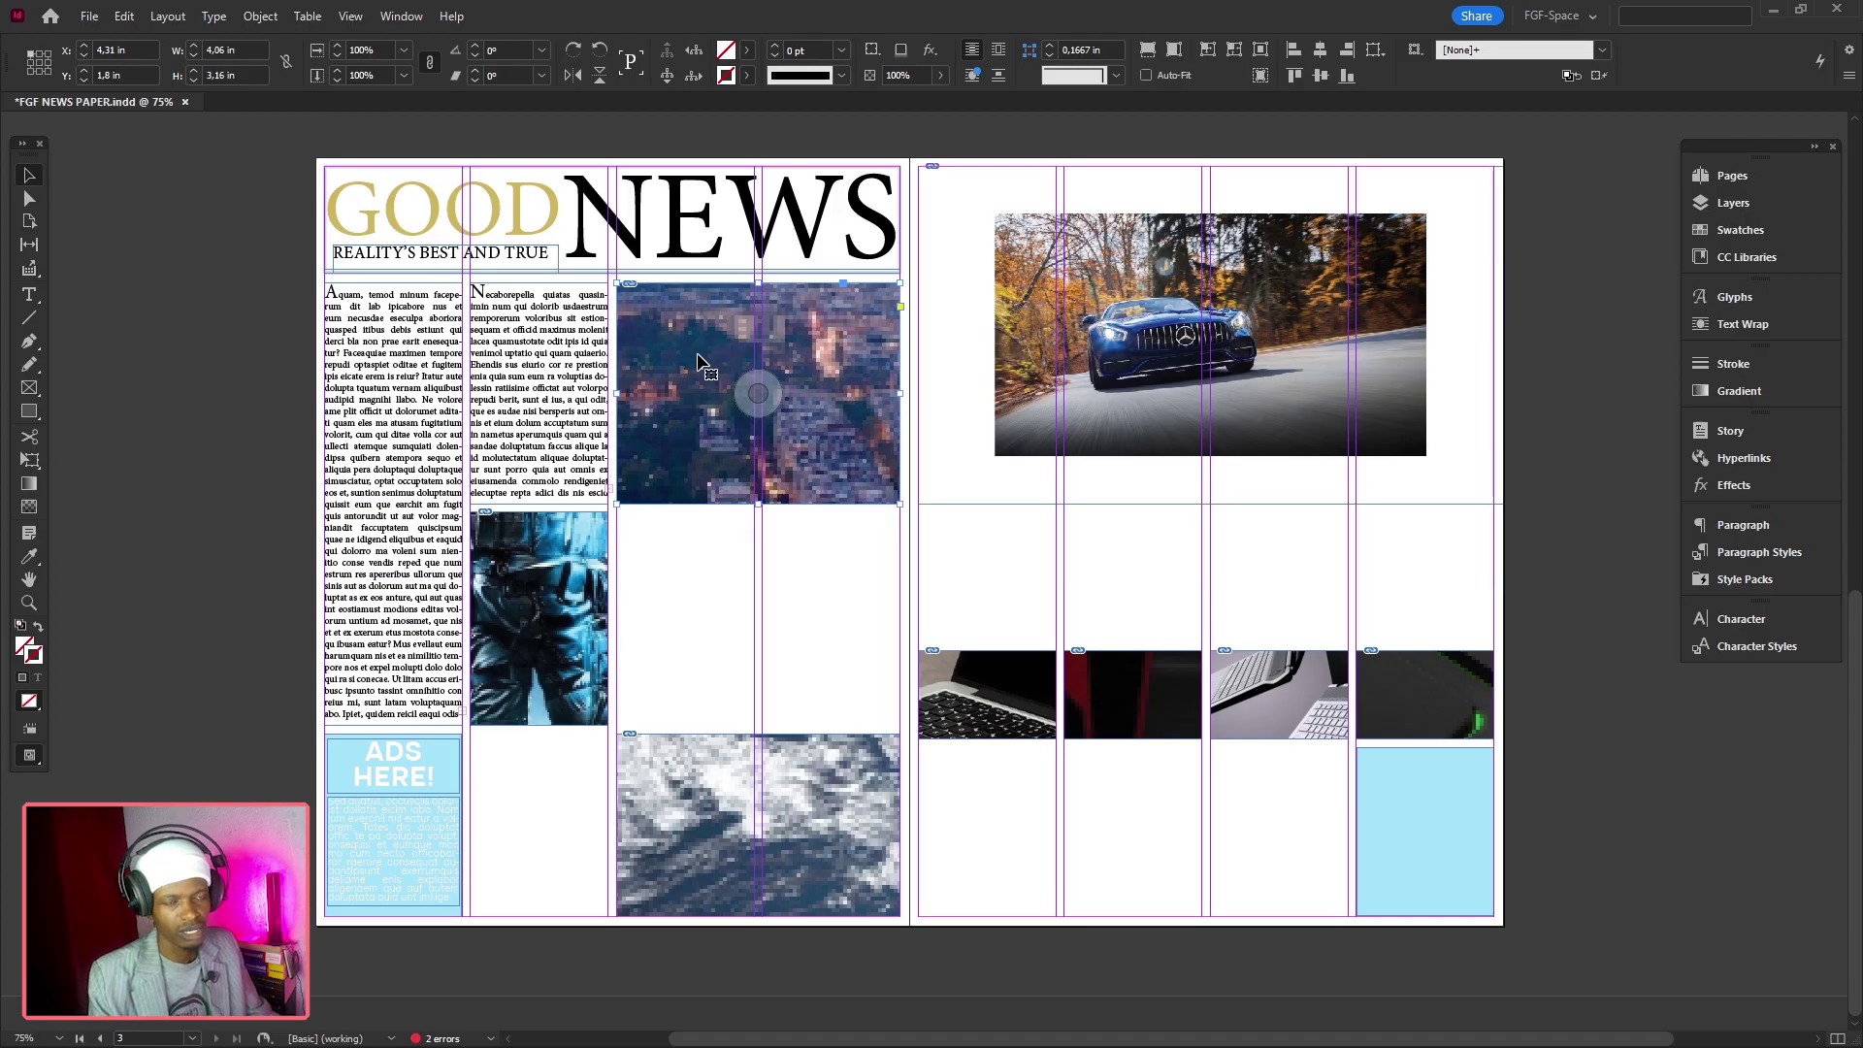
{"action": "left_click", "coordinate": [351, 17]}
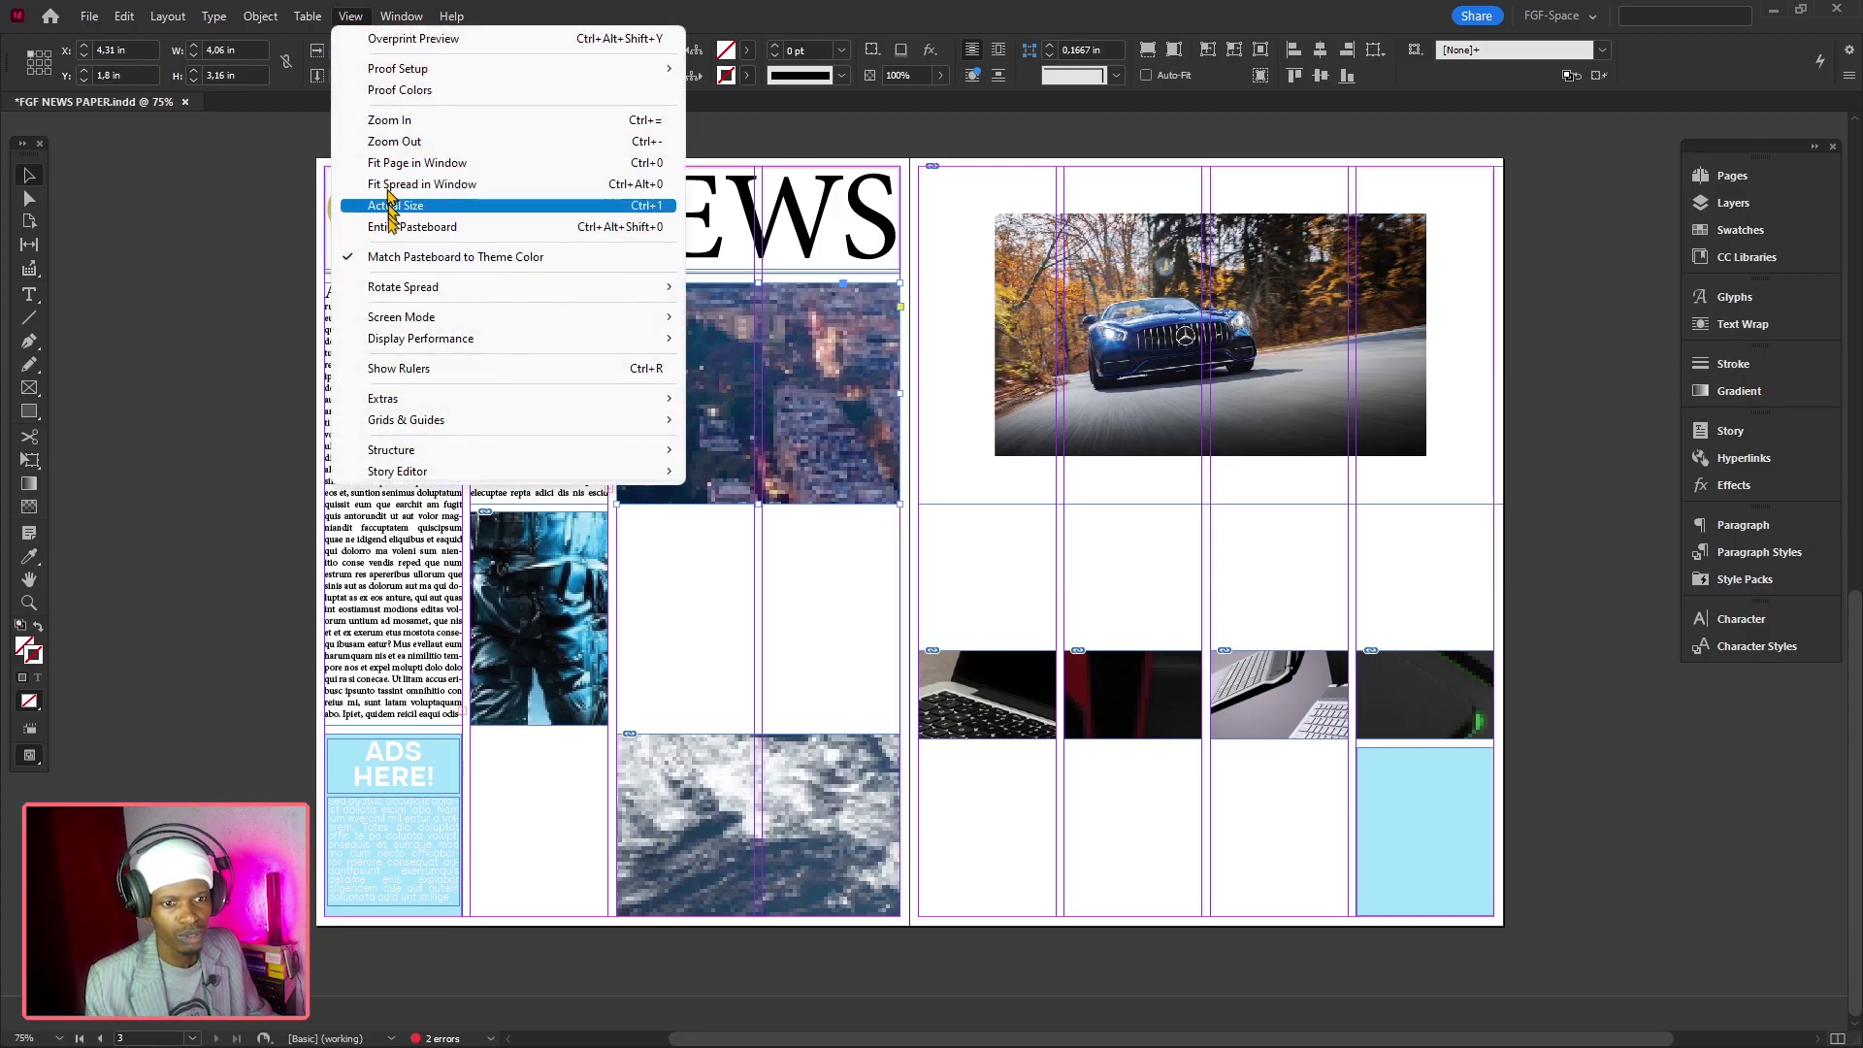
{"action": "mouse_move", "coordinate": [415, 320]}
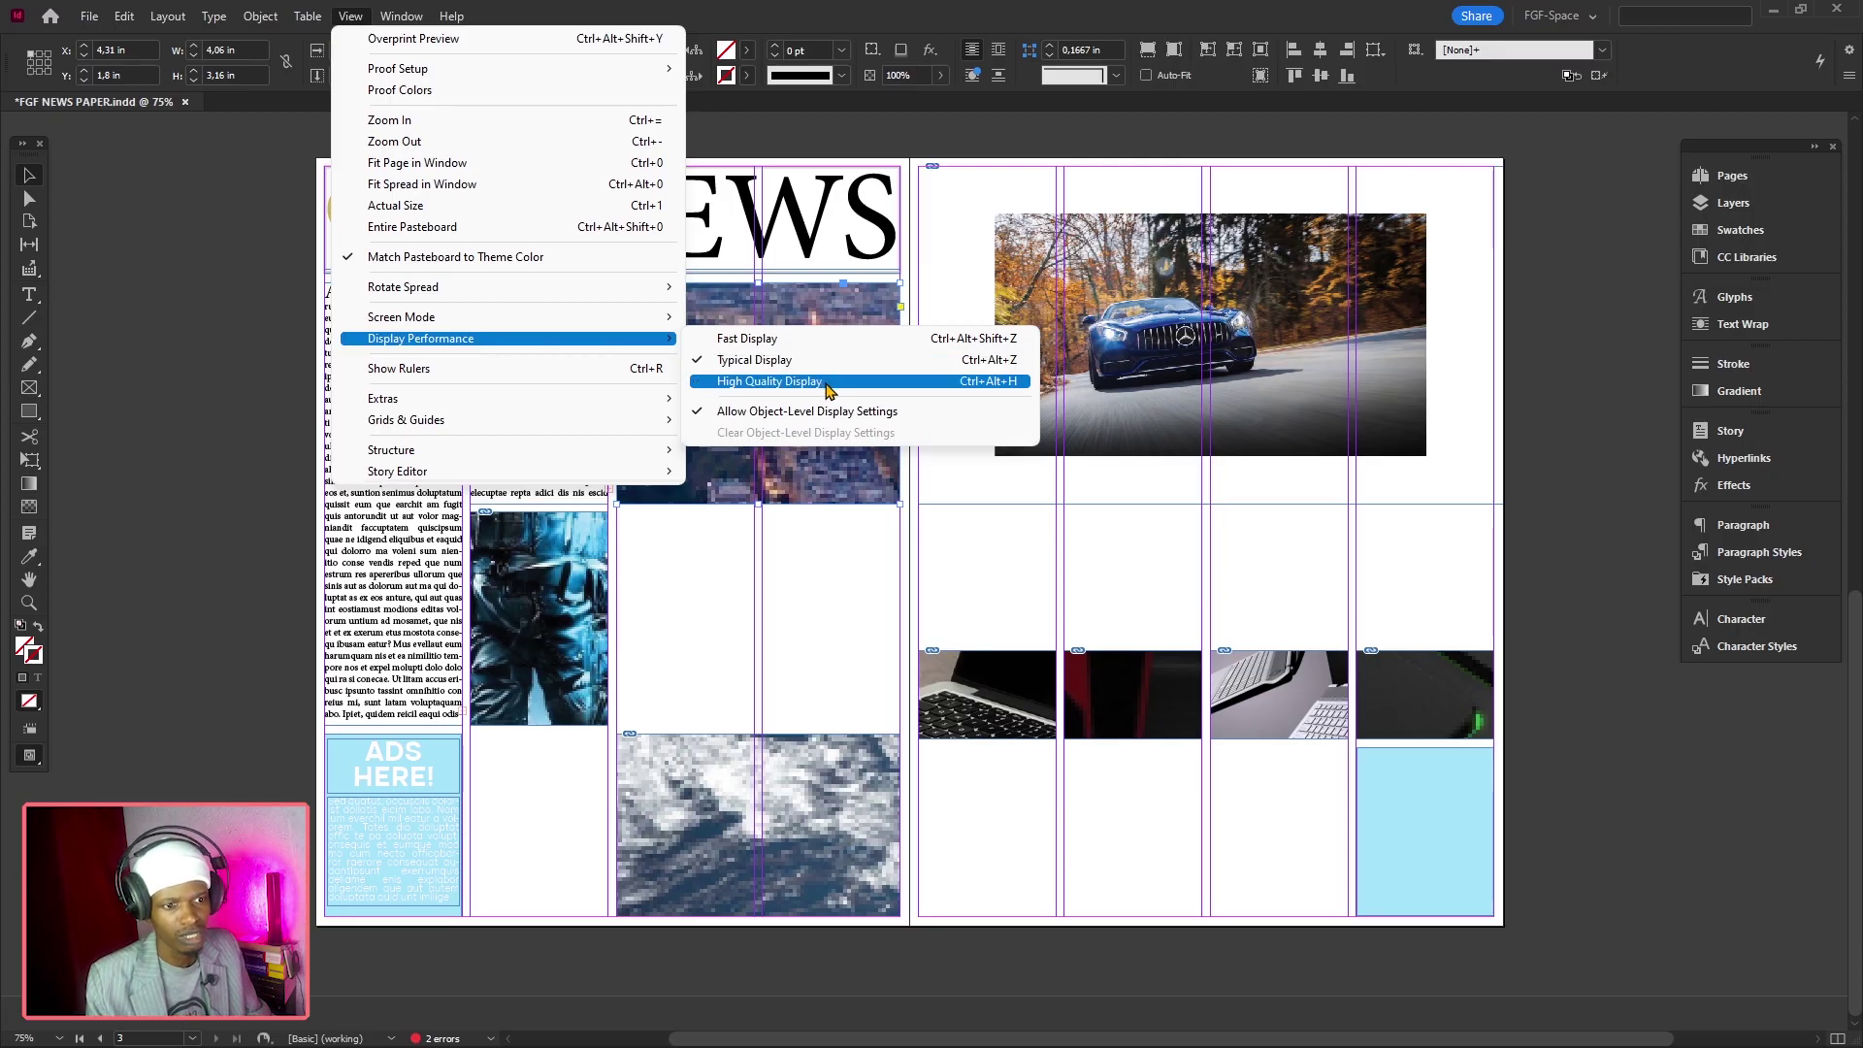
{"action": "left_click", "coordinate": [828, 382]}
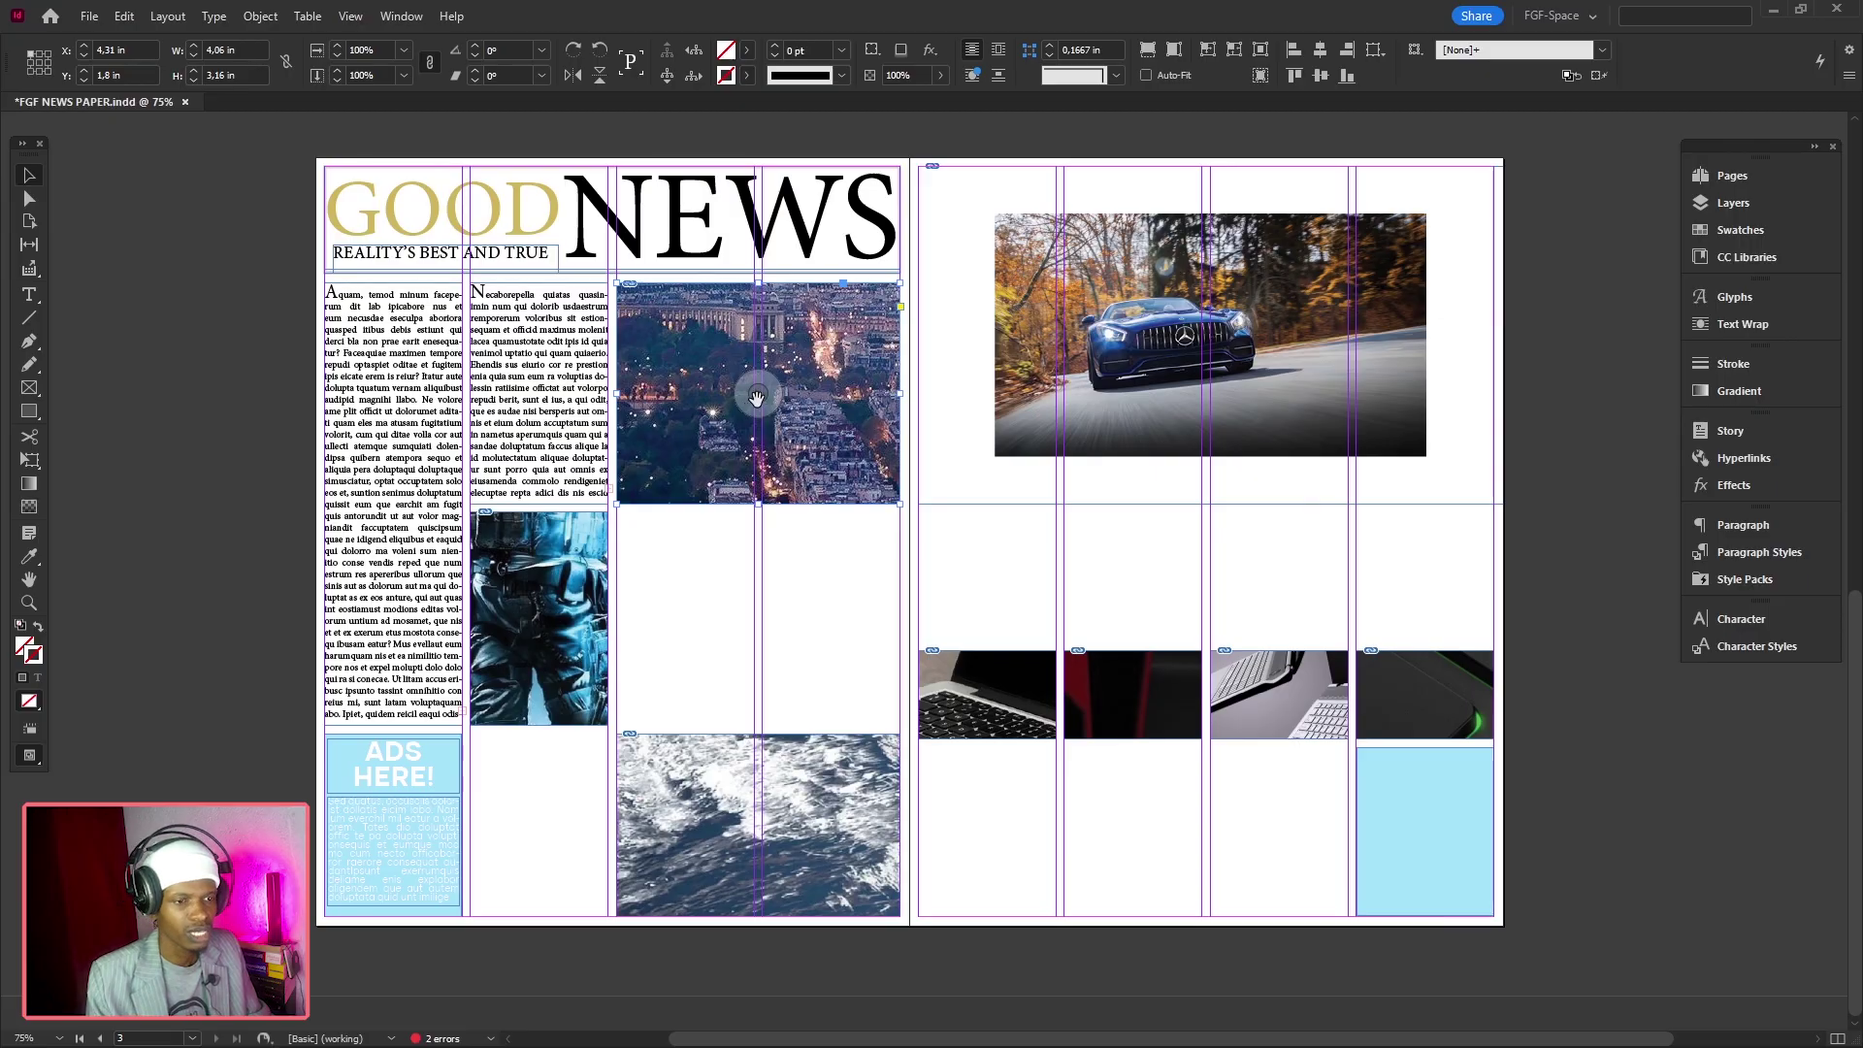
Scale the city image inside page 2's upper frame to about 25,6% and position it so the Eiffel Tower fits the frame
{"action": "mouse_move", "coordinate": [756, 397]}
{"action": "left_mouse_down"}
{"action": "mouse_move", "coordinate": [776, 398]}
{"action": "mouse_move", "coordinate": [755, 395]}
{"action": "left_mouse_up"}
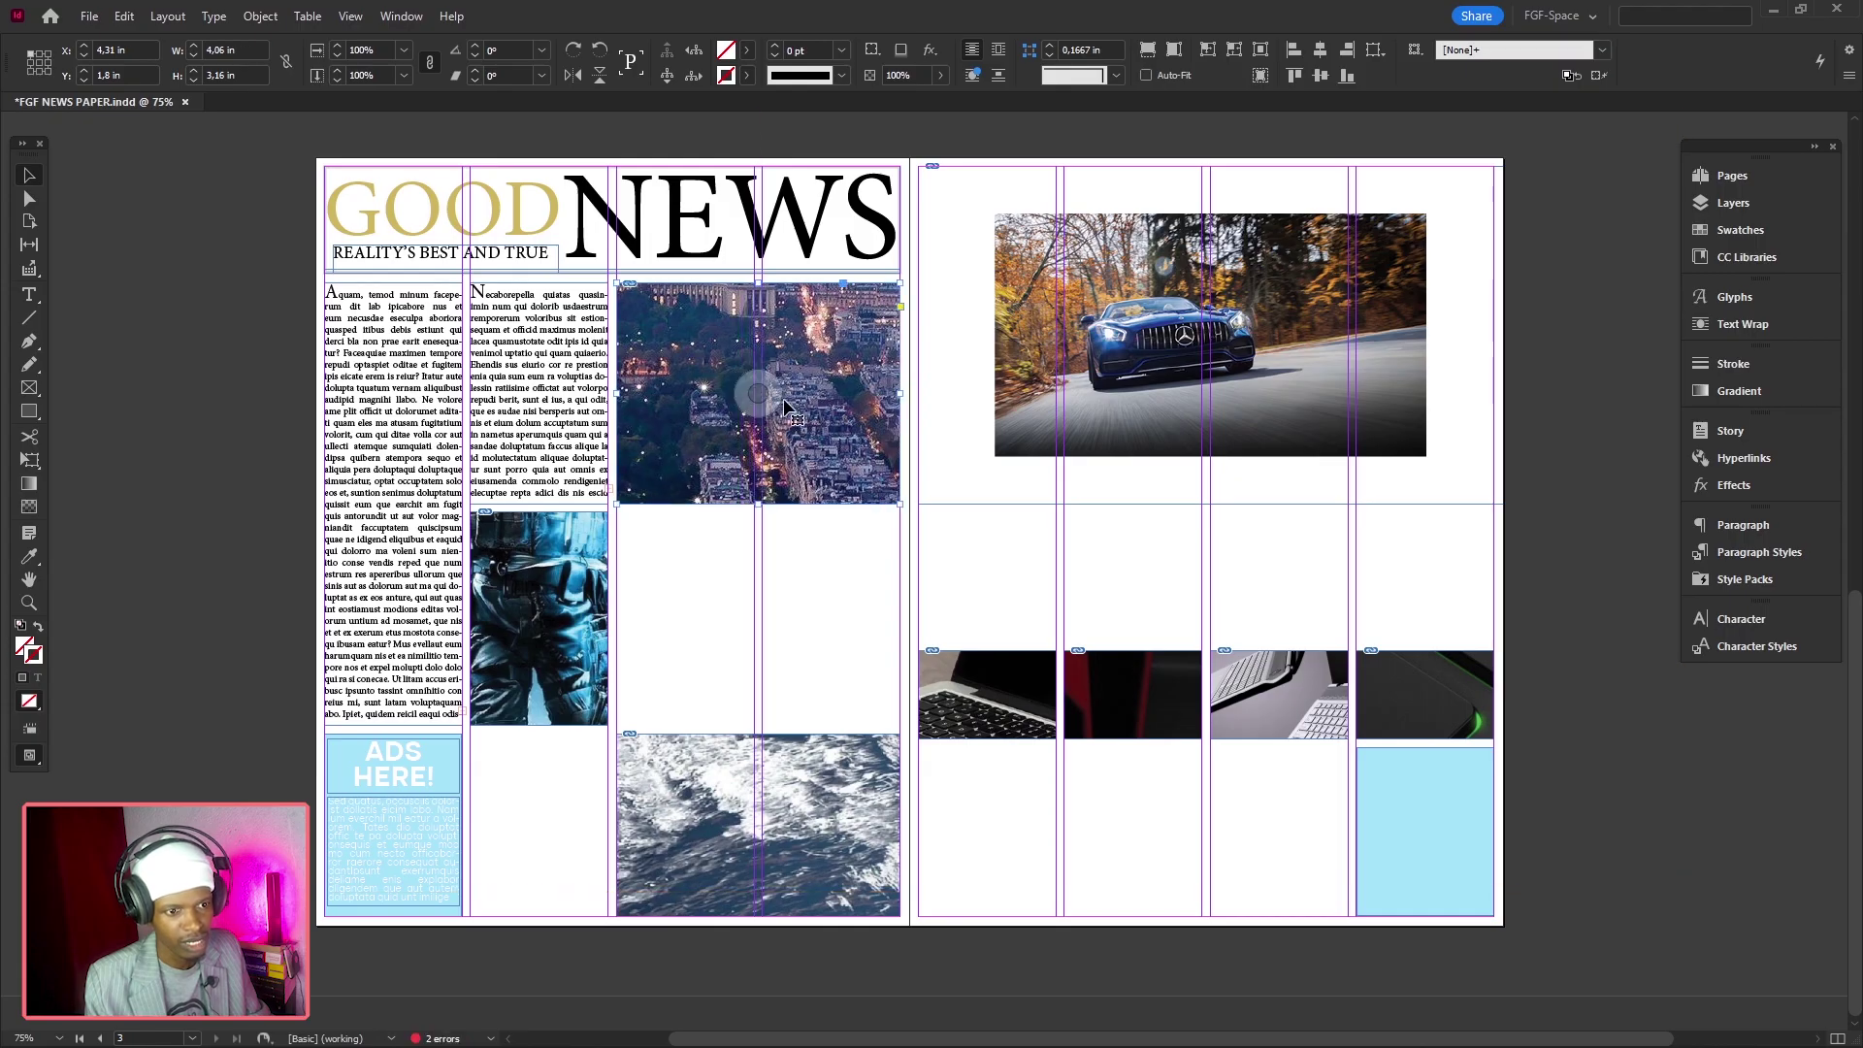
{"action": "scroll", "coordinate": [826, 378], "scroll_direction": "up", "scroll_amount": 2}
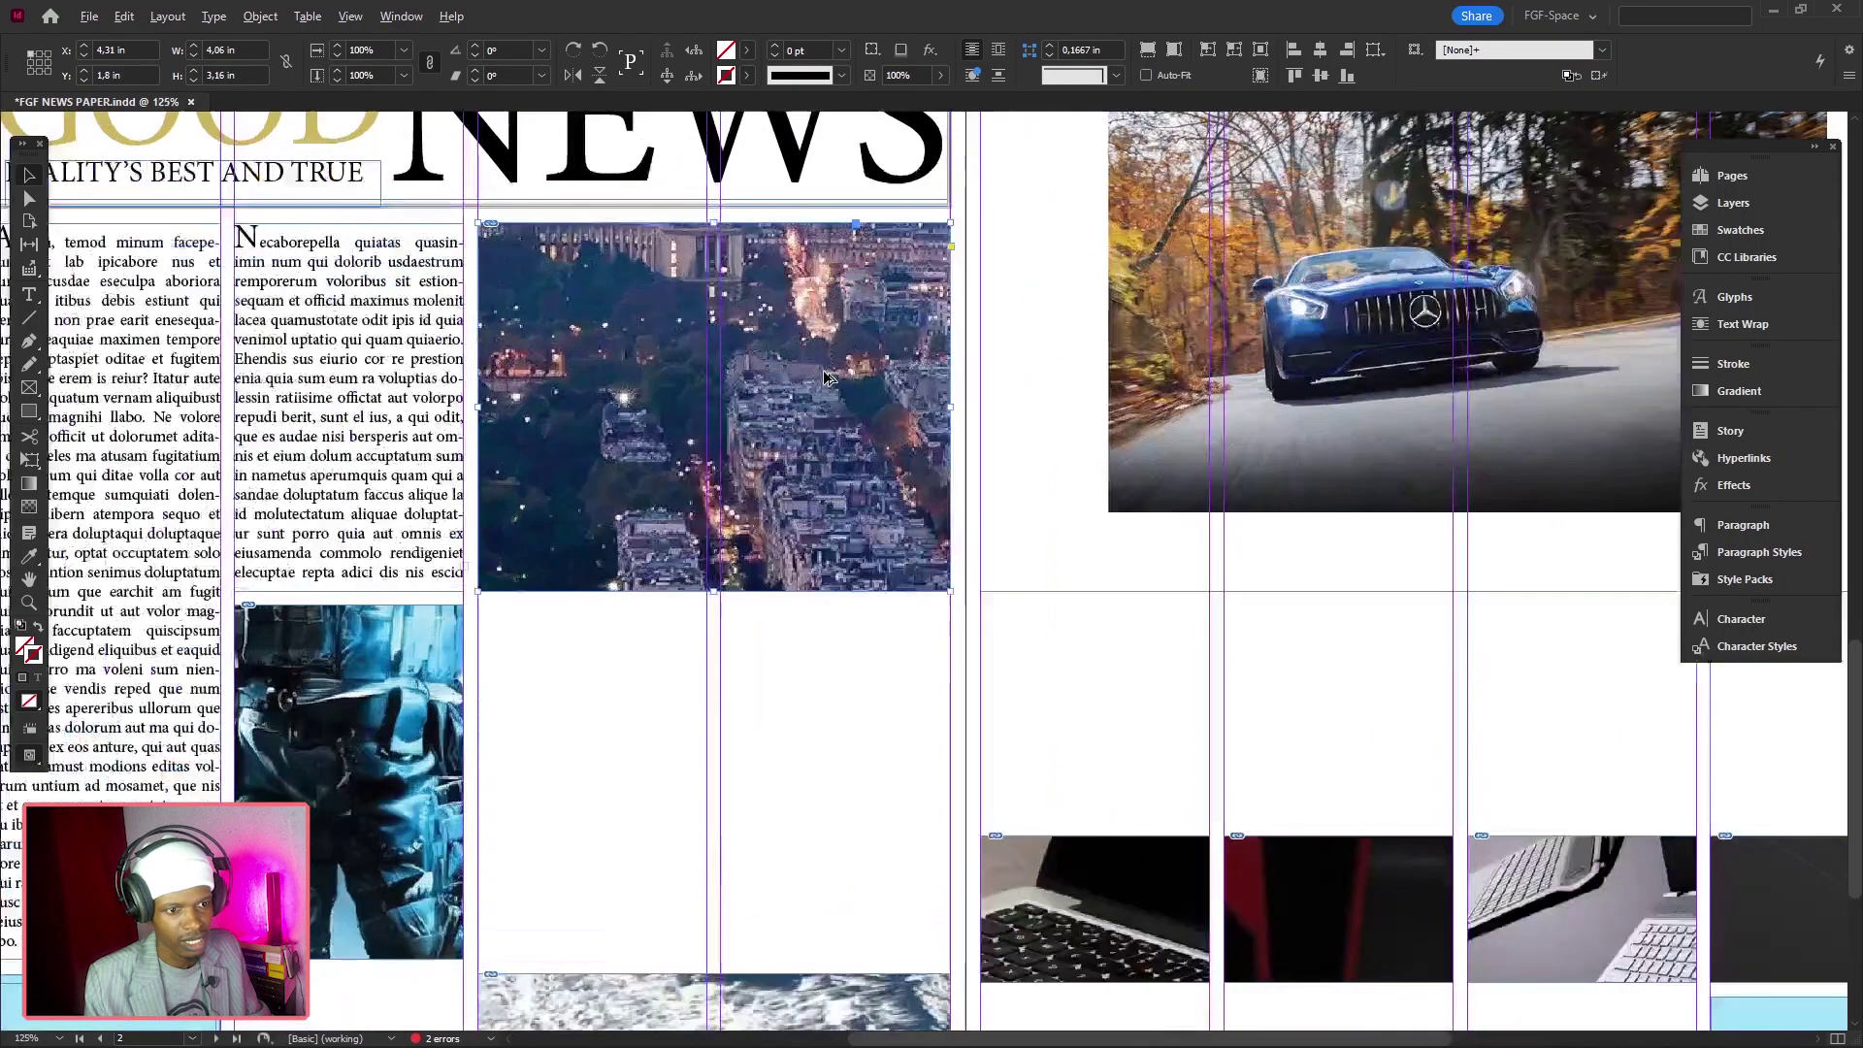
{"action": "scroll", "coordinate": [884, 490], "scroll_direction": "down", "scroll_amount": 3}
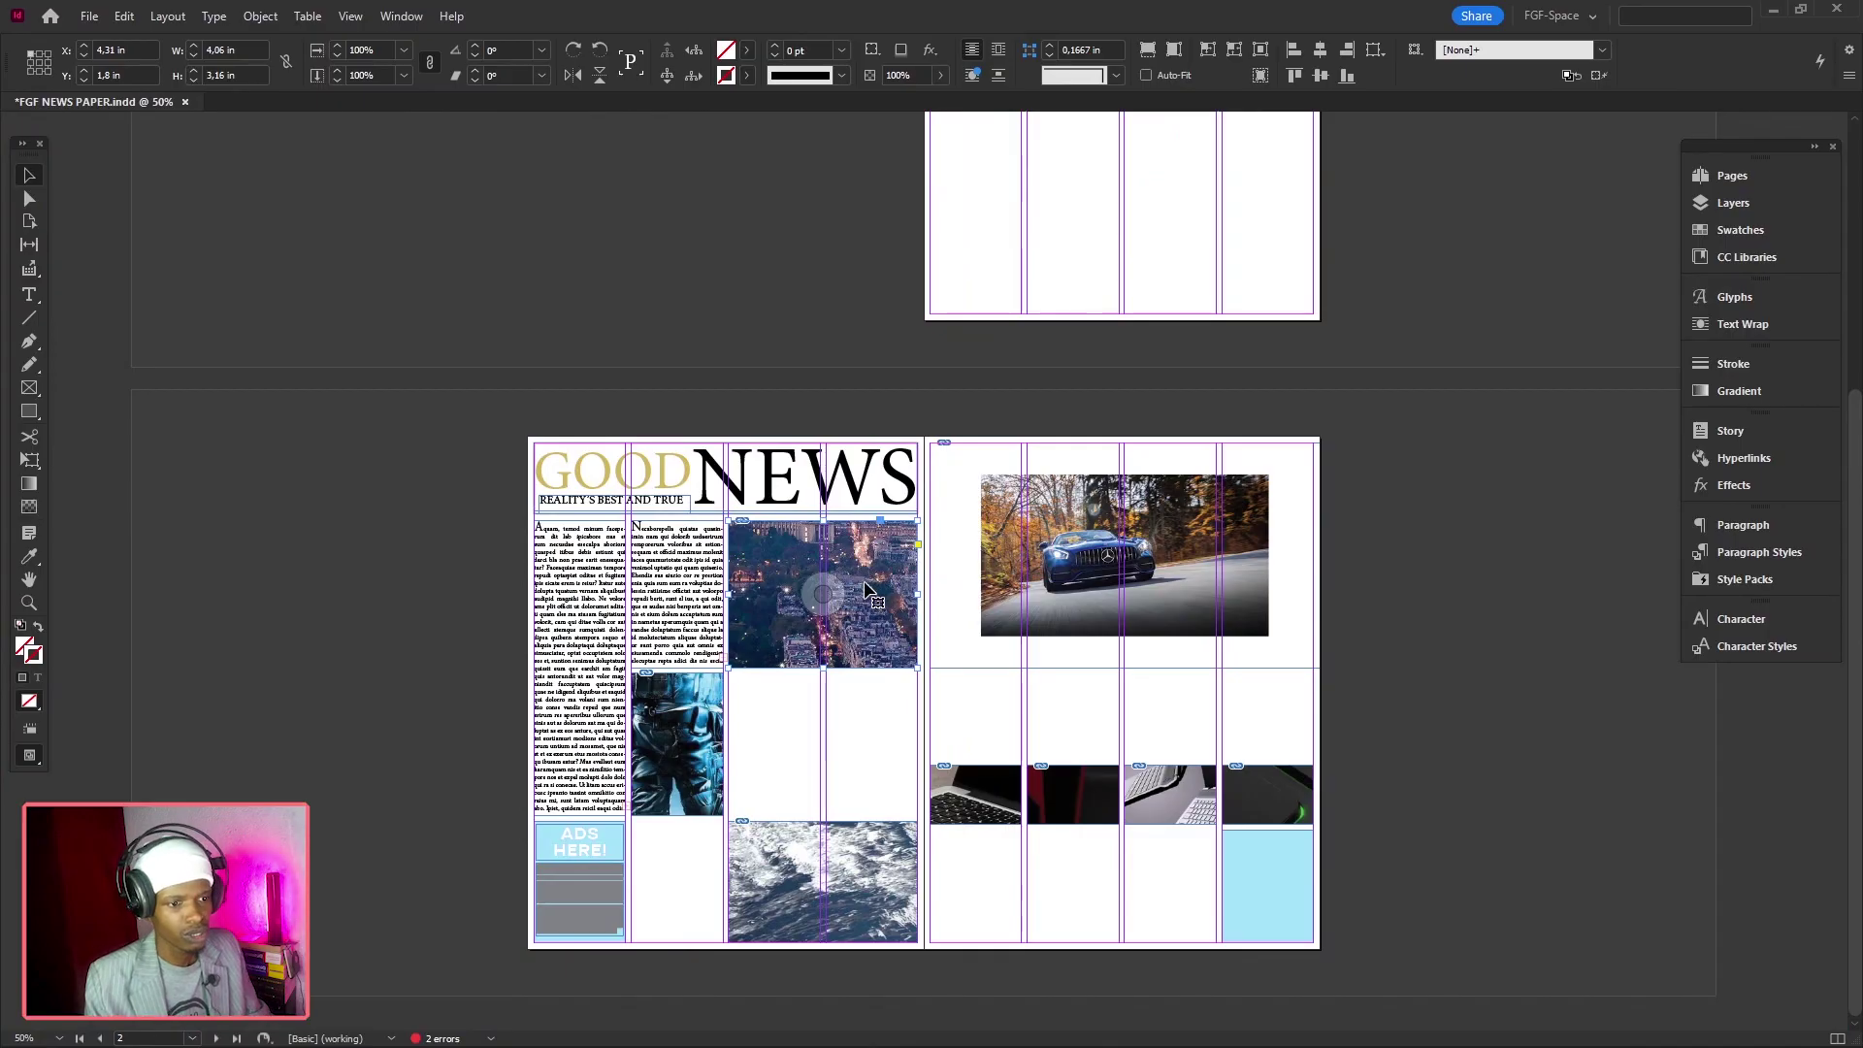
{"action": "left_click", "coordinate": [858, 225]}
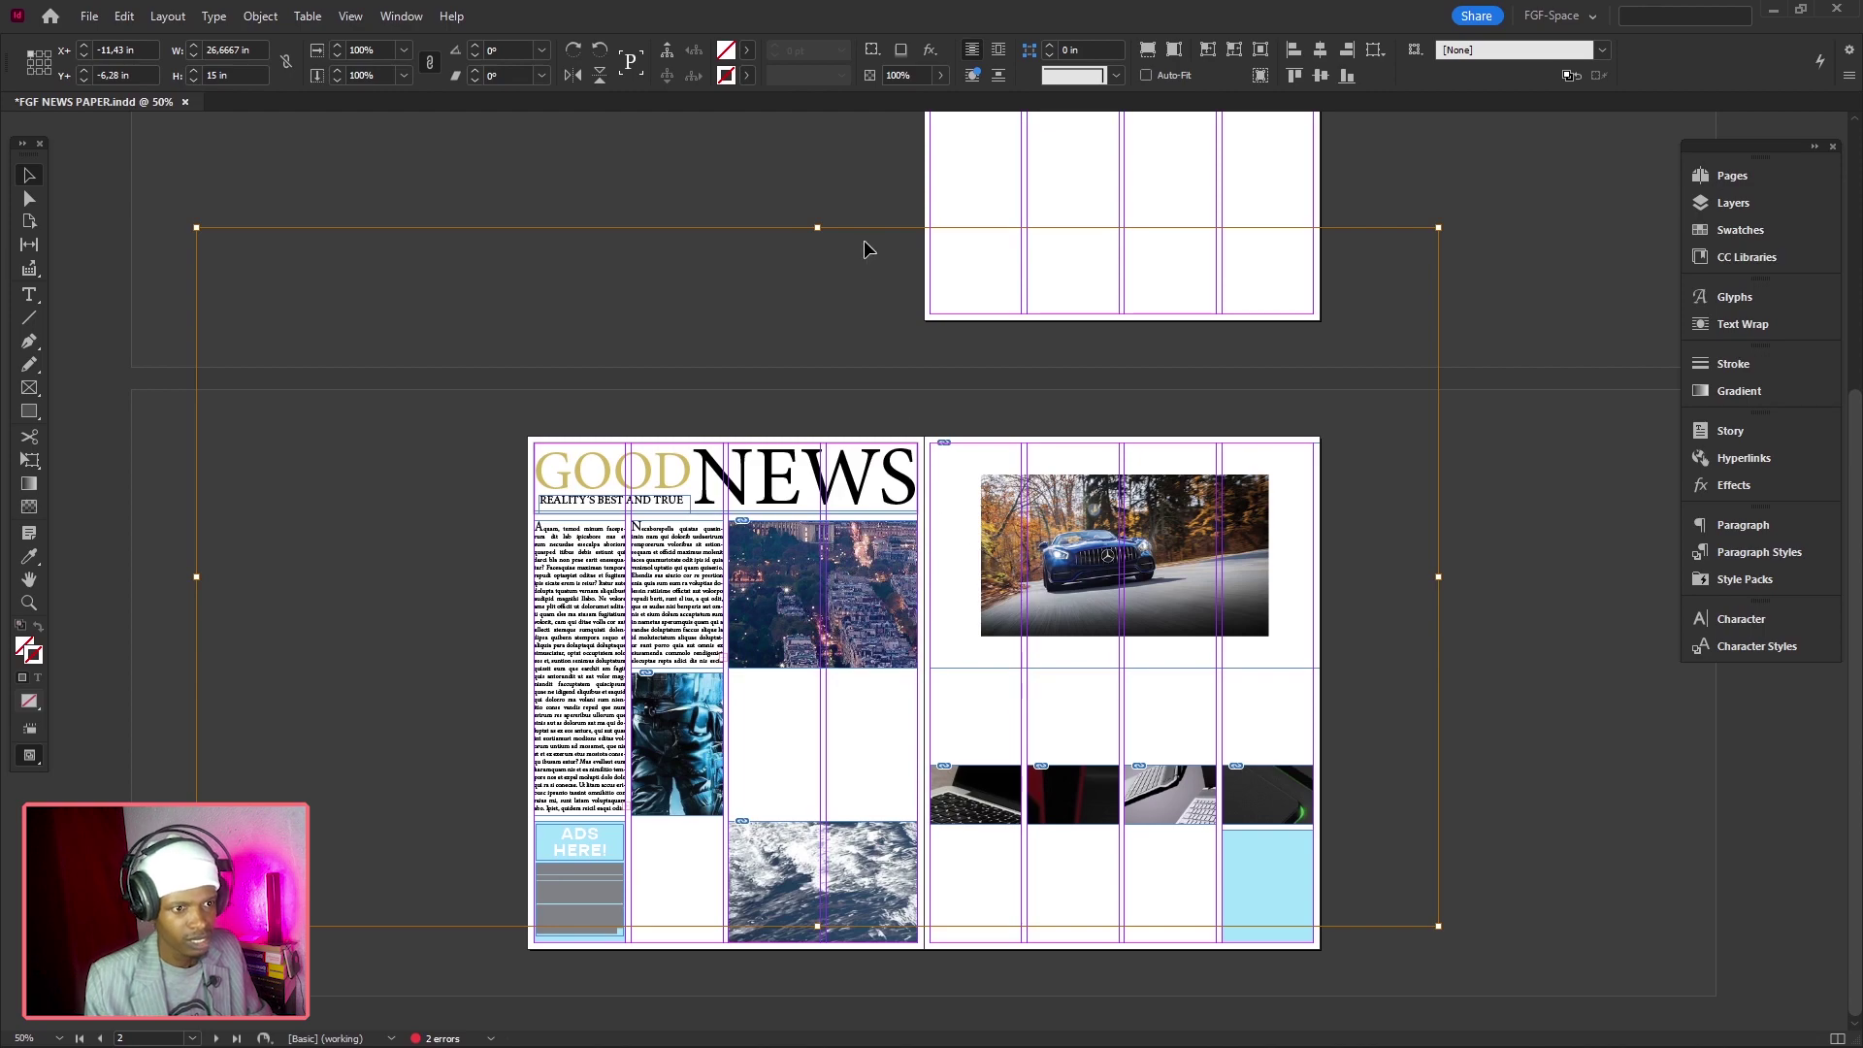
{"action": "left_click_drag", "start_coordinate": [820, 227], "coordinate": [831, 357]}
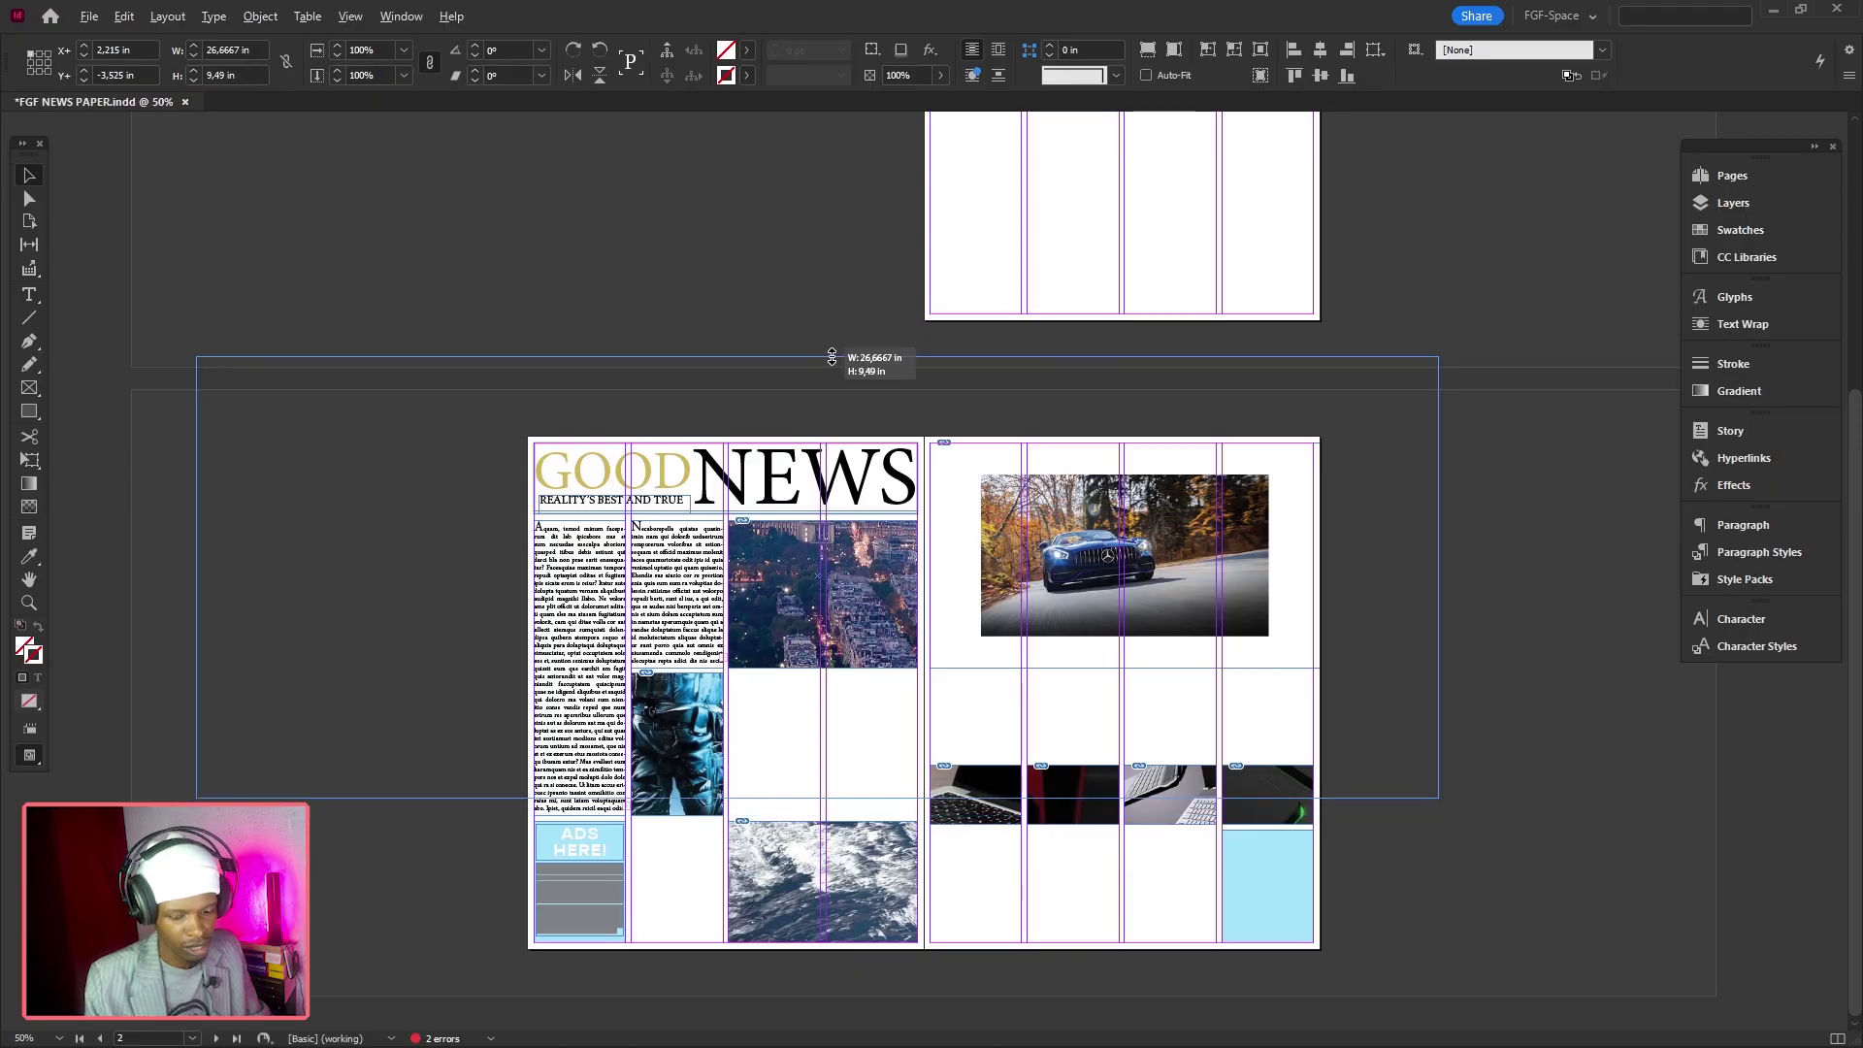
{"action": "left_click_drag", "start_coordinate": [831, 357], "coordinate": [785, 488]}
{"action": "scroll", "coordinate": [858, 548], "scroll_direction": "up", "scroll_amount": 4}
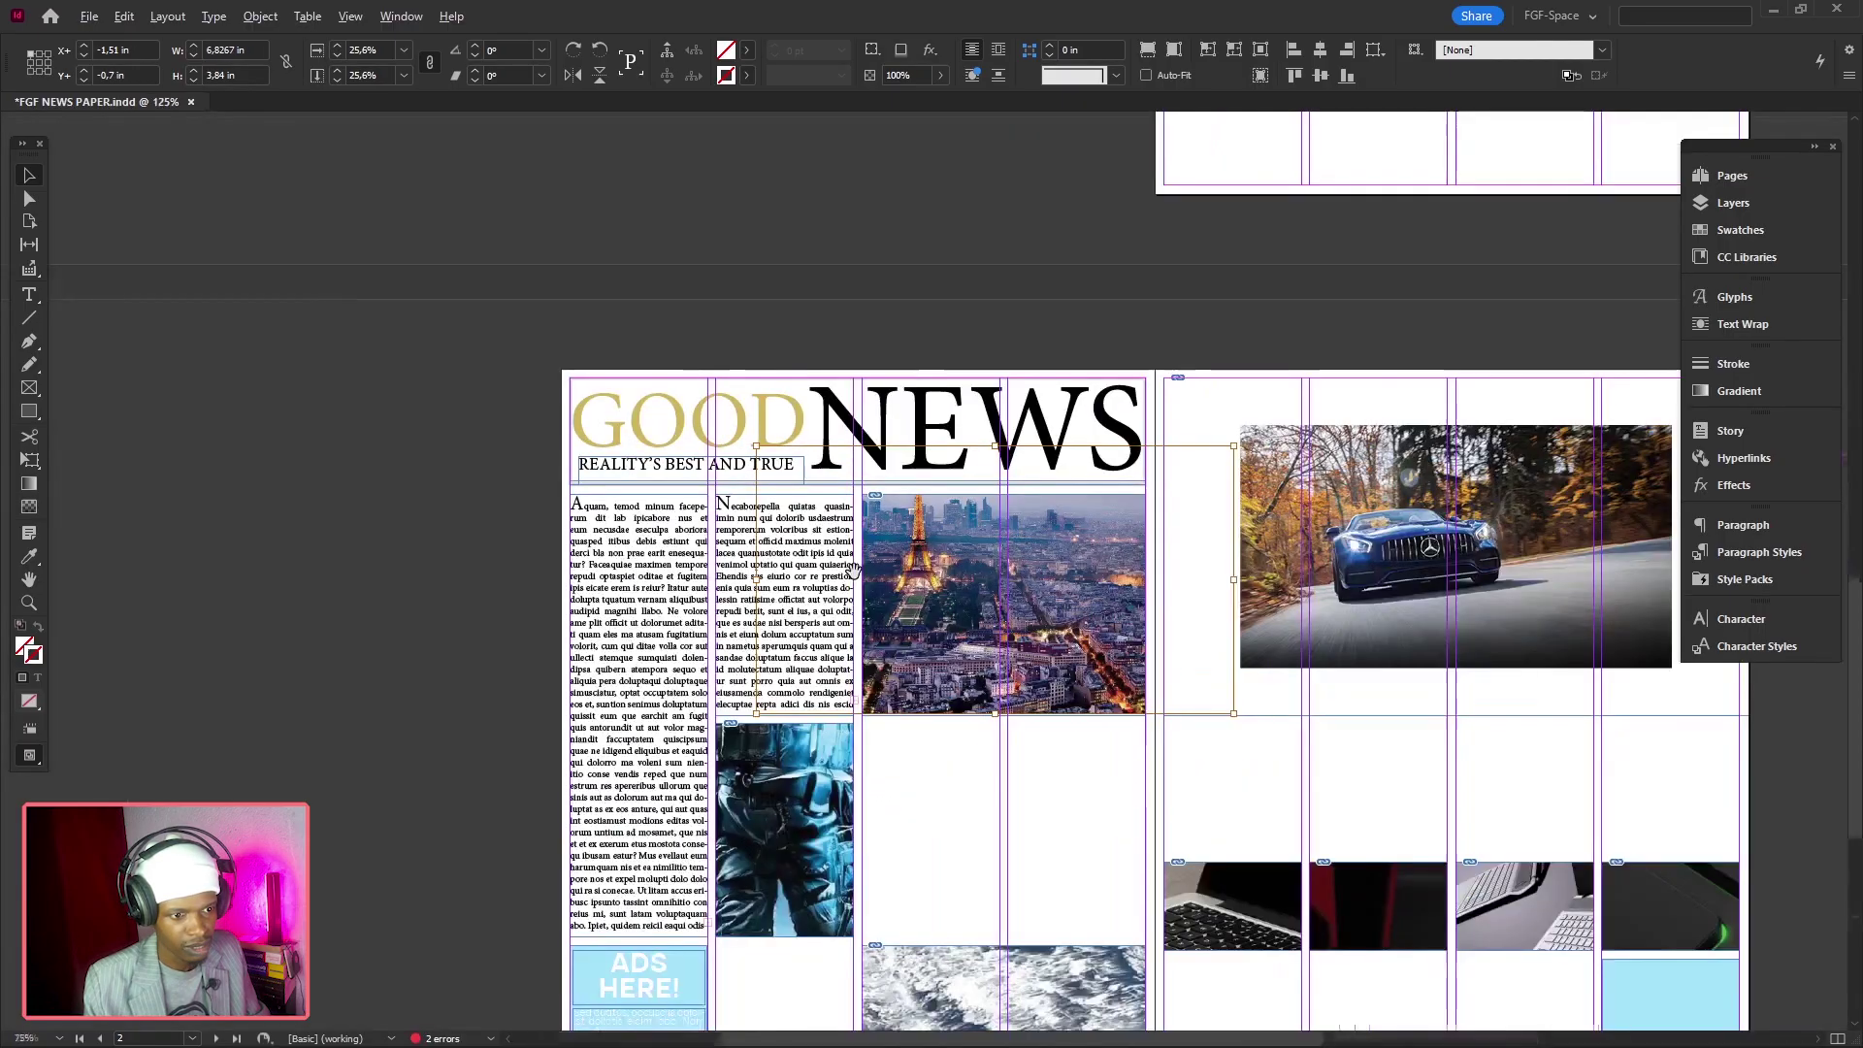
{"action": "scroll", "coordinate": [1163, 540], "scroll_direction": "right", "scroll_amount": 2}
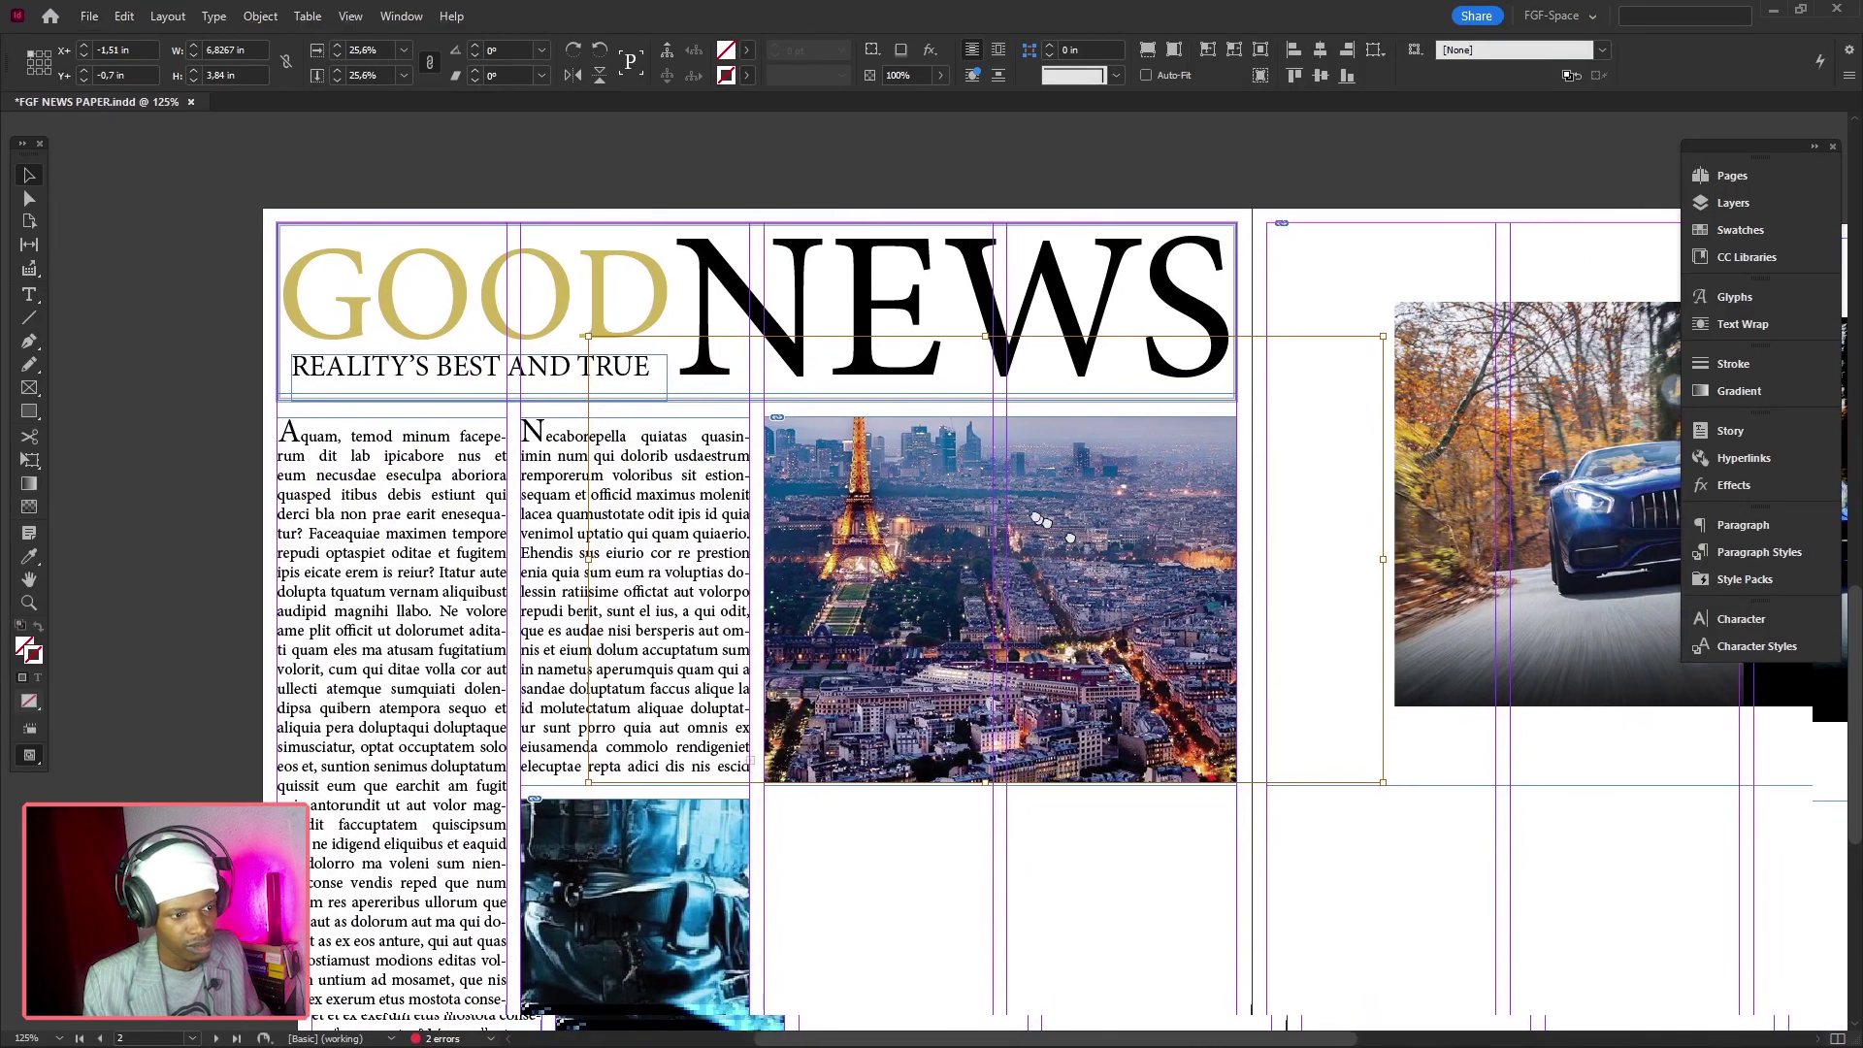
Enlarge a four-line passage in the middle of page 2's column 4 text to 13 pt
{"action": "scroll", "coordinate": [1163, 540], "scroll_direction": "down", "scroll_amount": 6}
{"action": "key", "text": "t"}
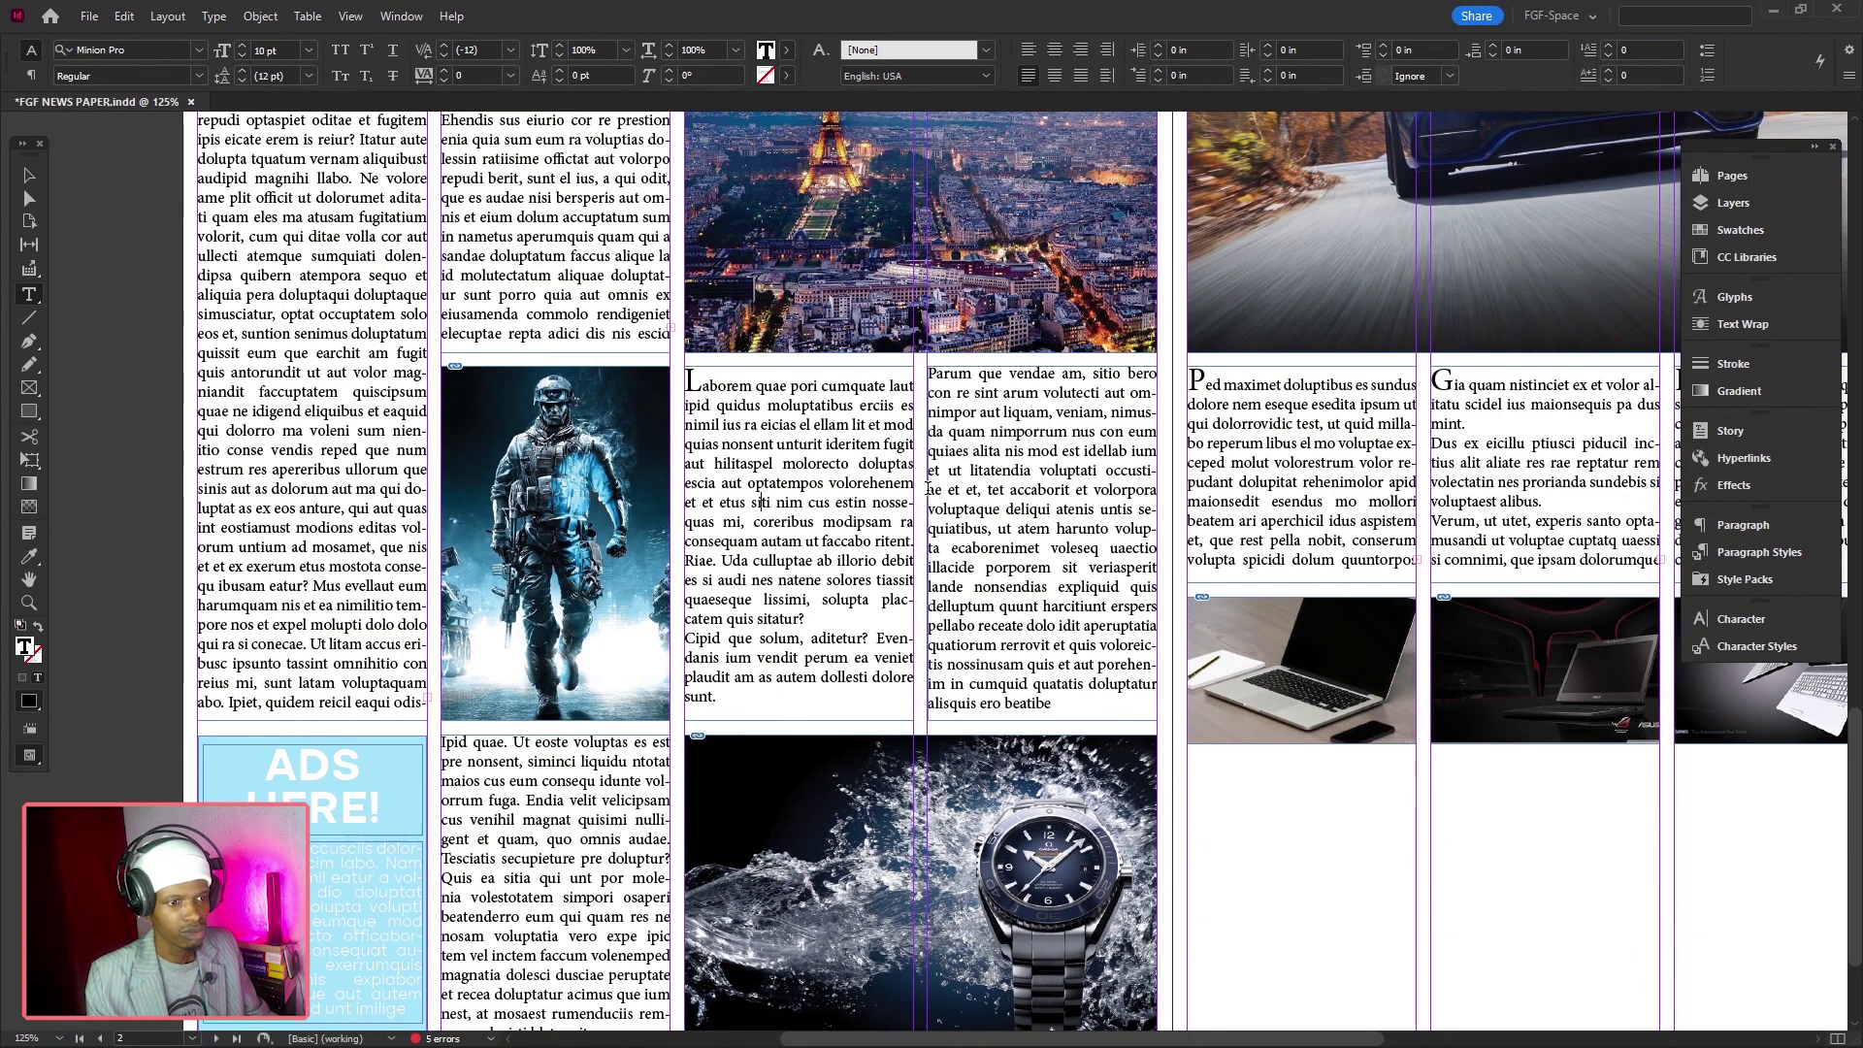
{"action": "left_click_drag", "start_coordinate": [928, 489], "coordinate": [939, 552]}
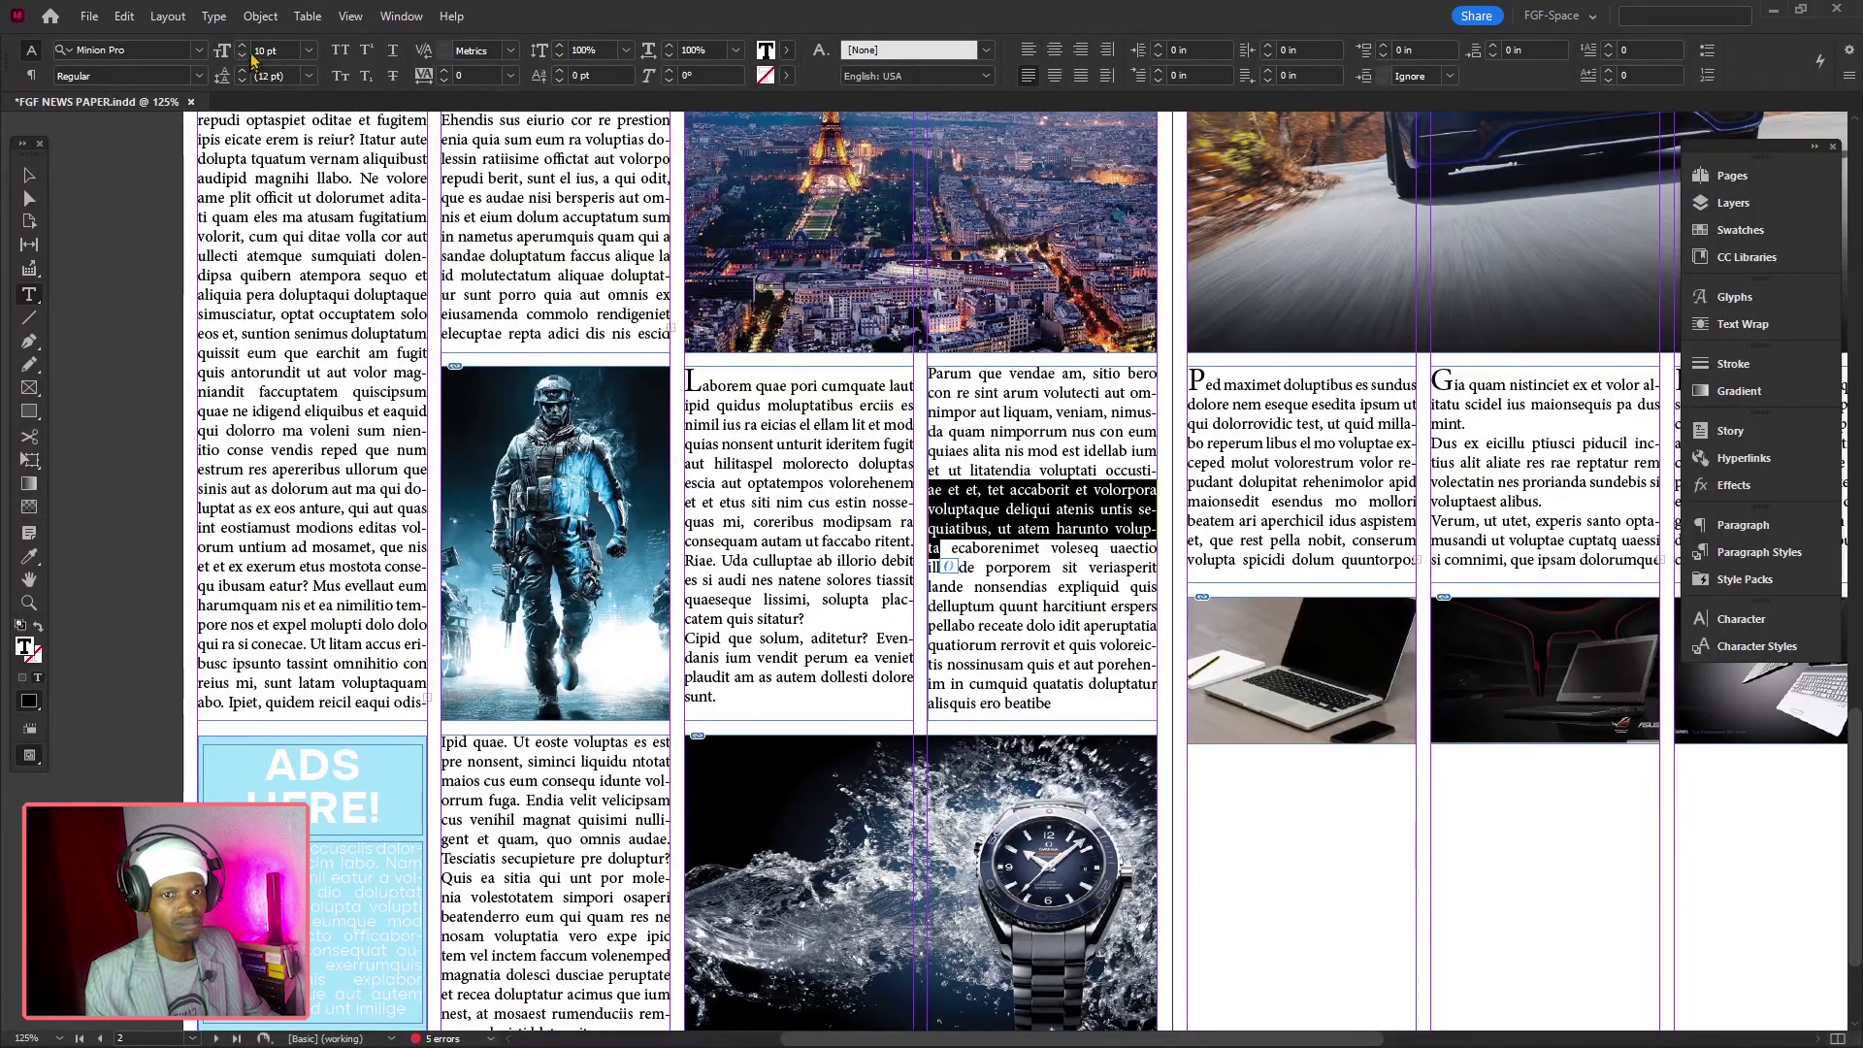
{"action": "left_click", "coordinate": [247, 48]}
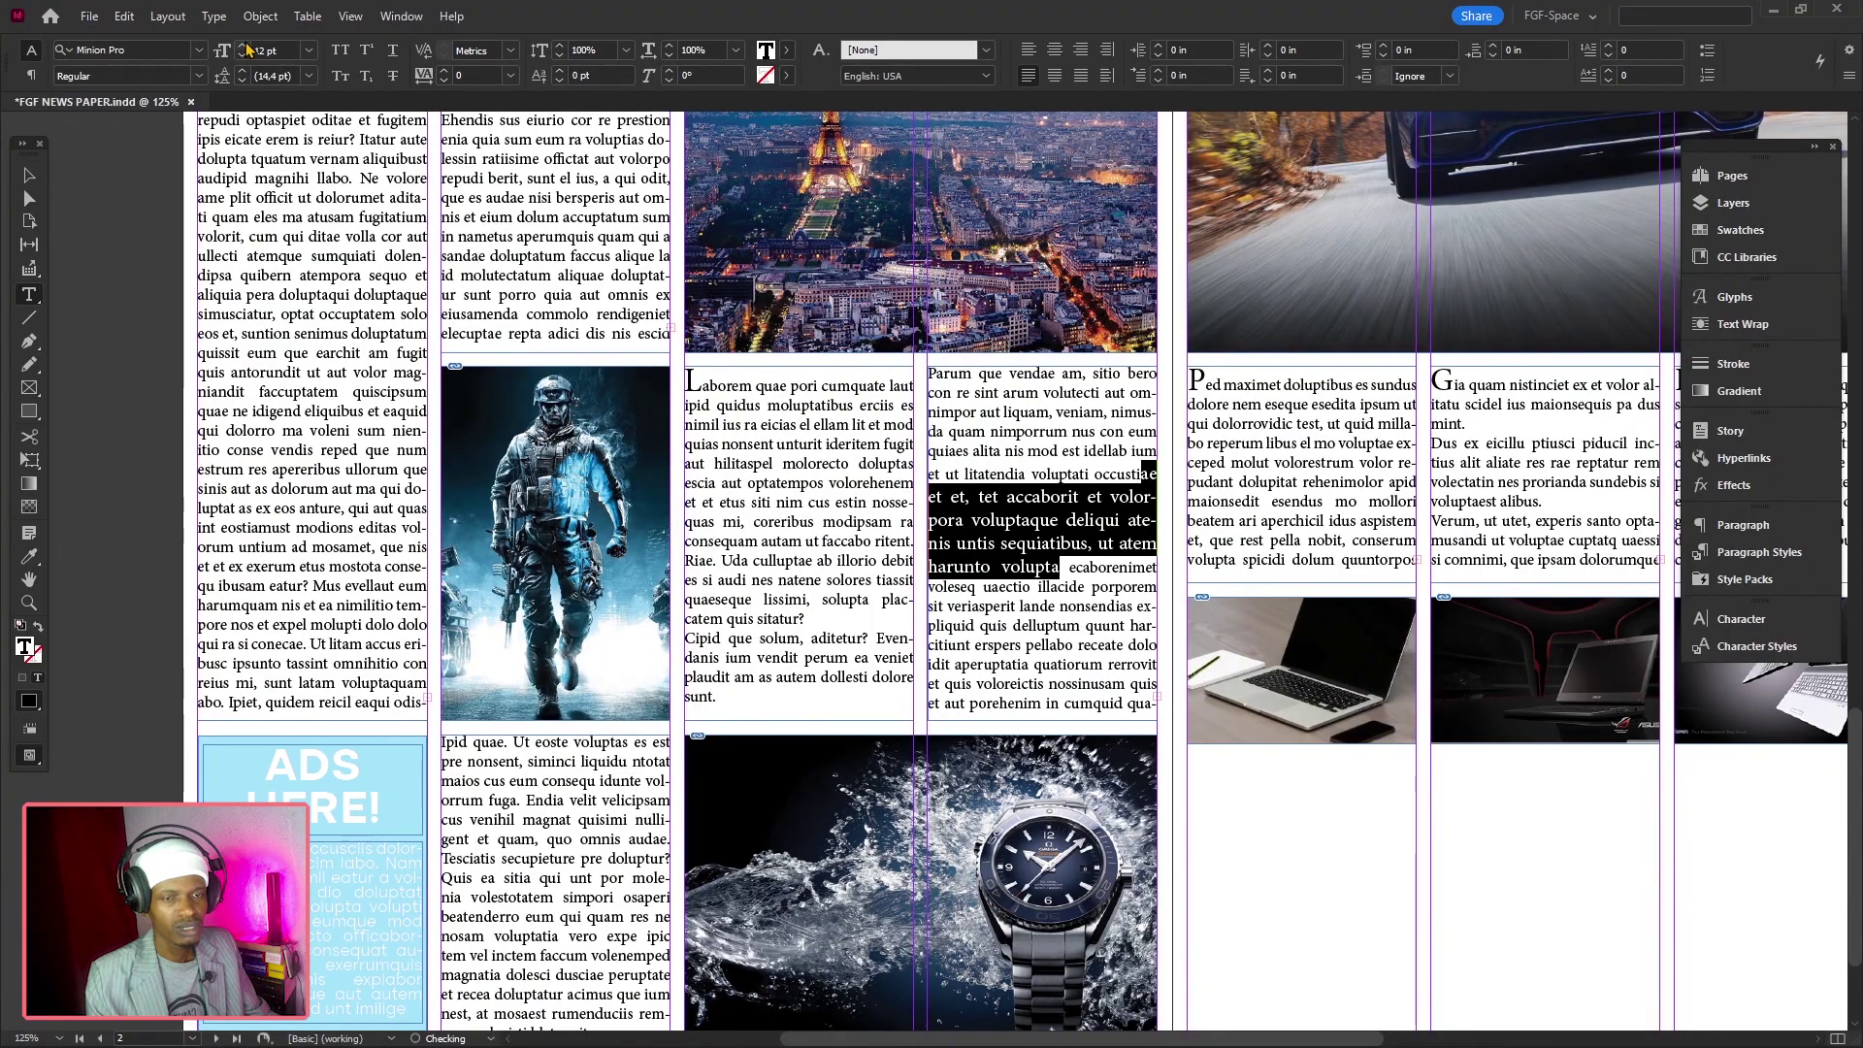
{"action": "left_click", "coordinate": [248, 47]}
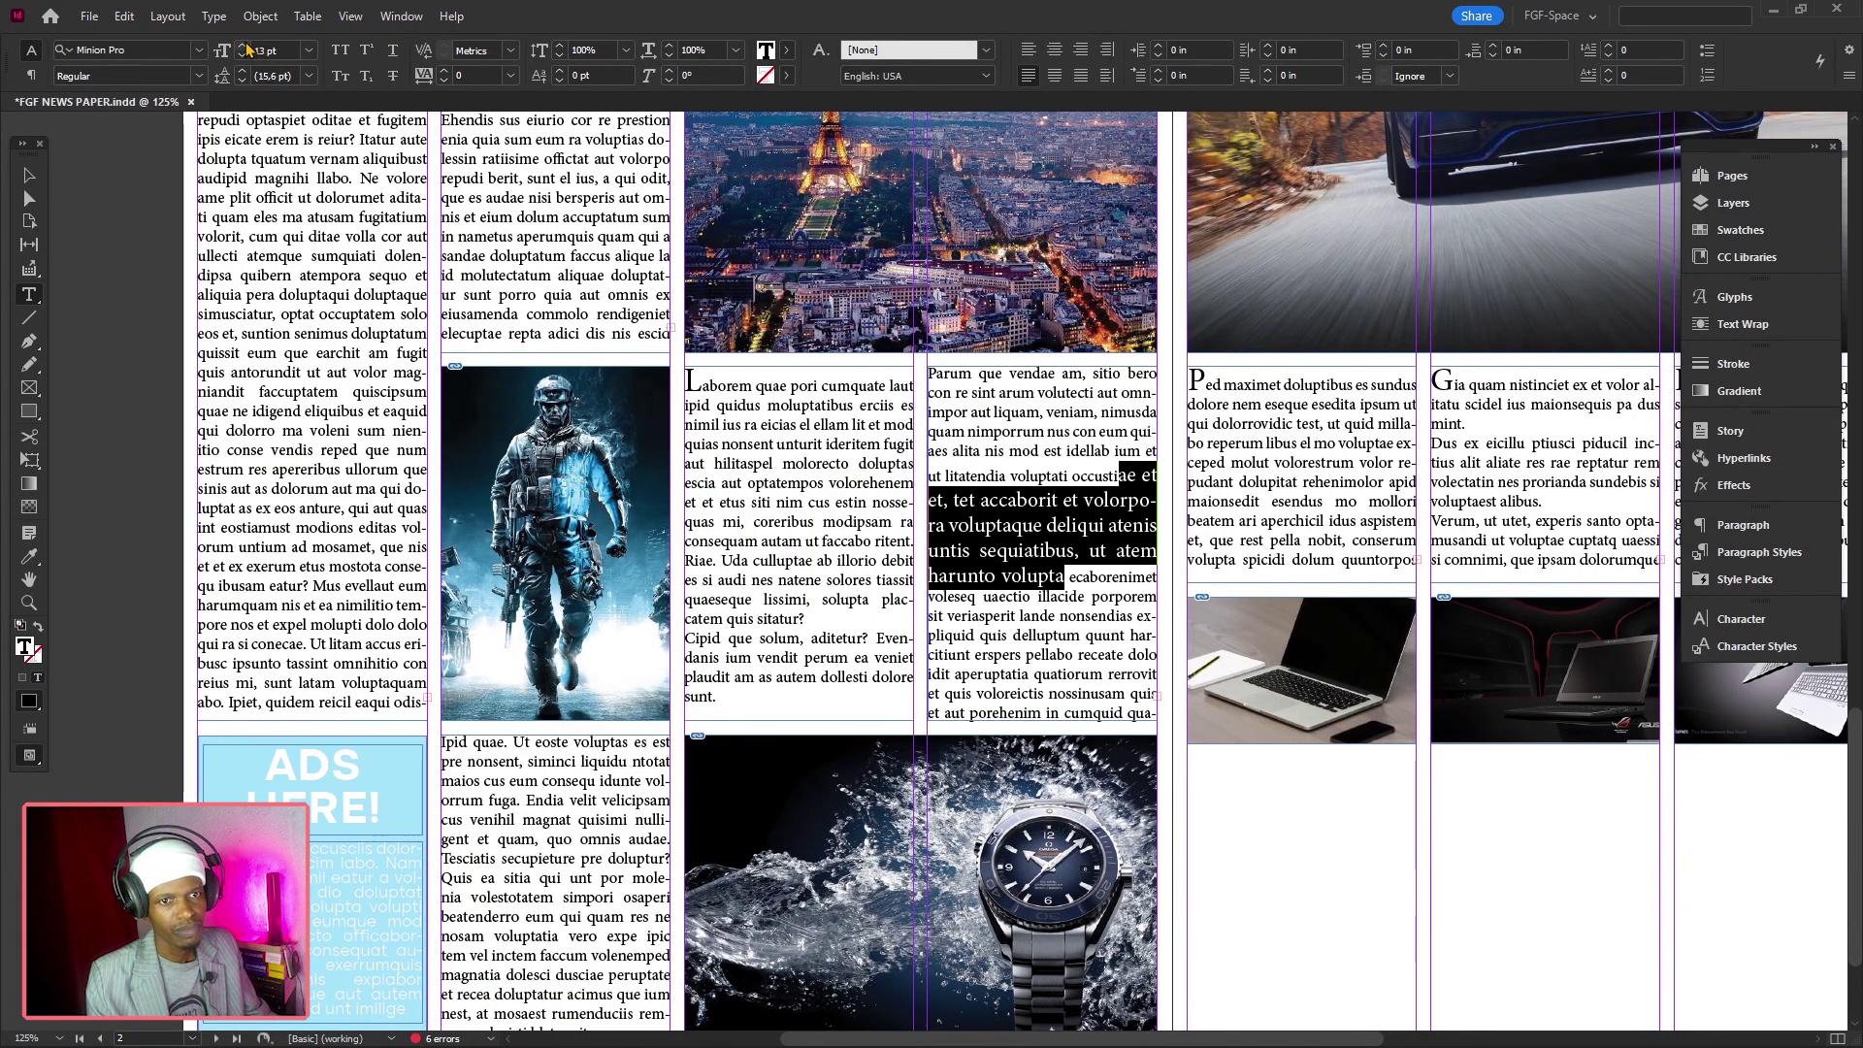
Set the selected passage in page 2's column 4 to 15 pt text with 14 pt leading
{"action": "left_click", "coordinate": [247, 47]}
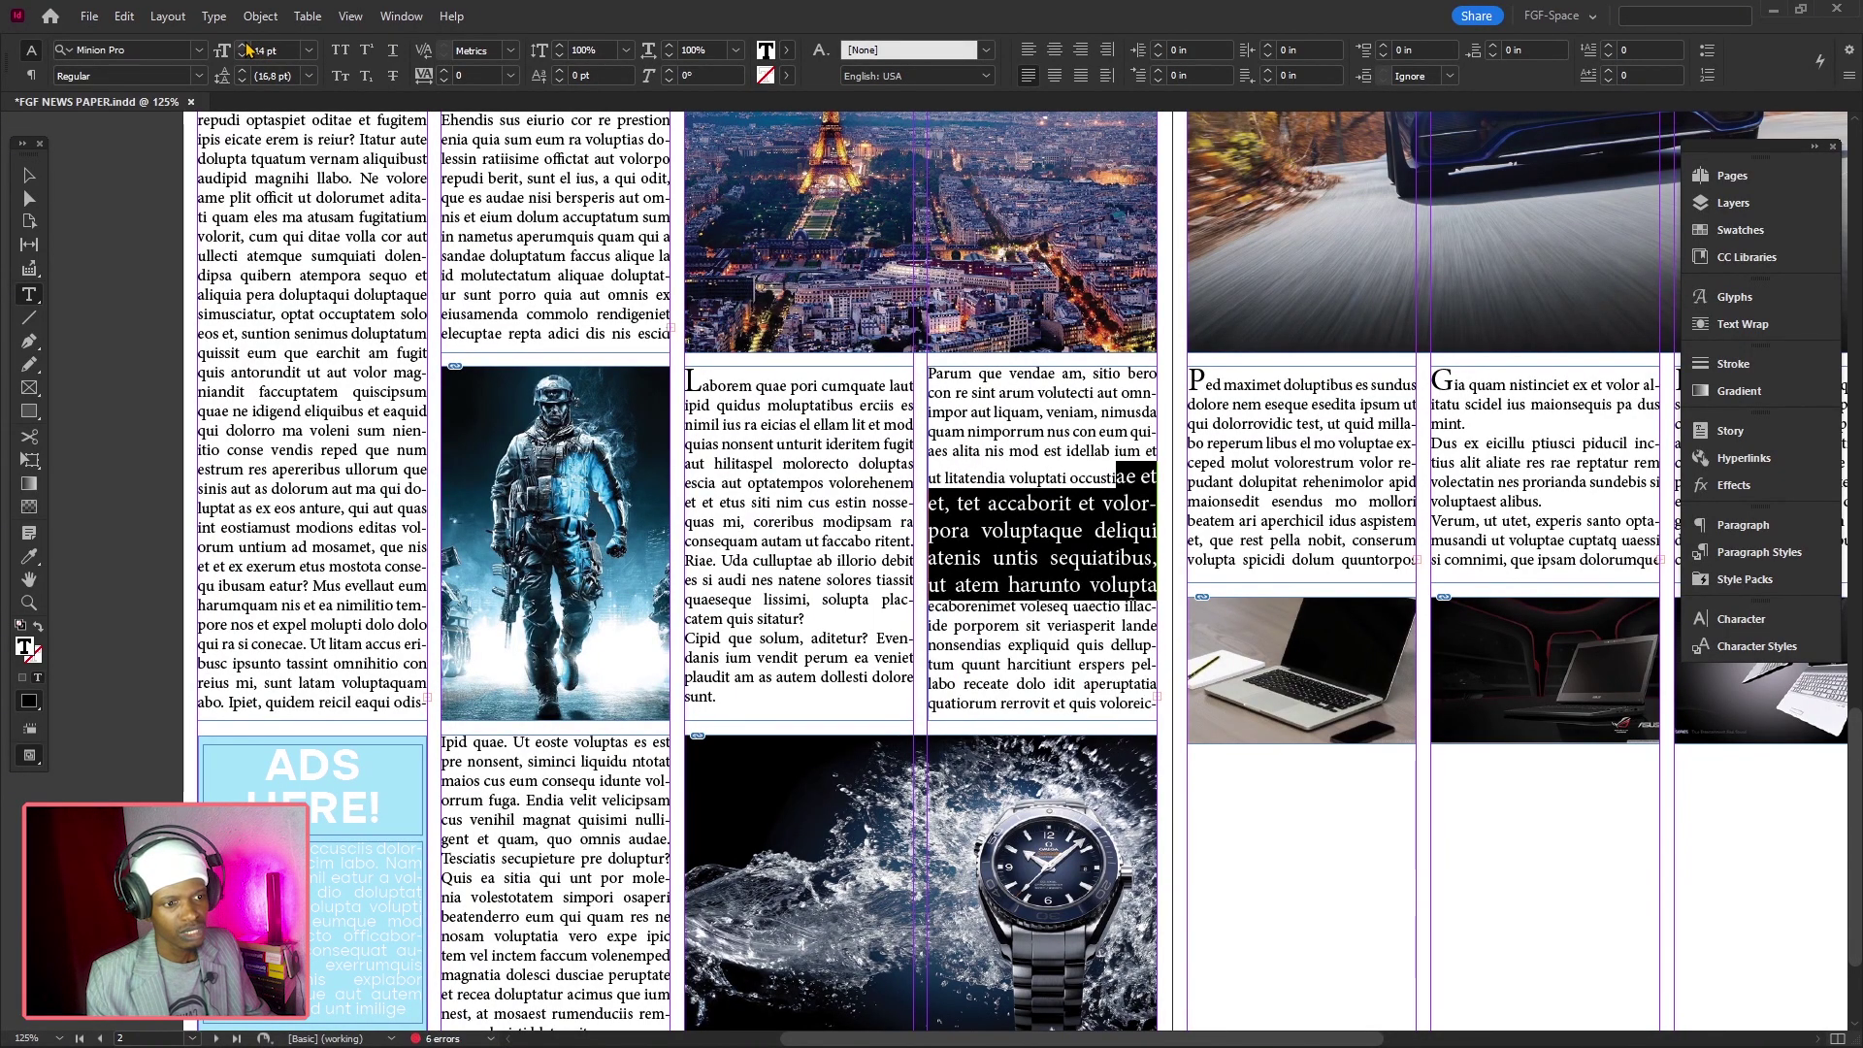
{"action": "left_click", "coordinate": [248, 47]}
{"action": "left_click", "coordinate": [243, 81]}
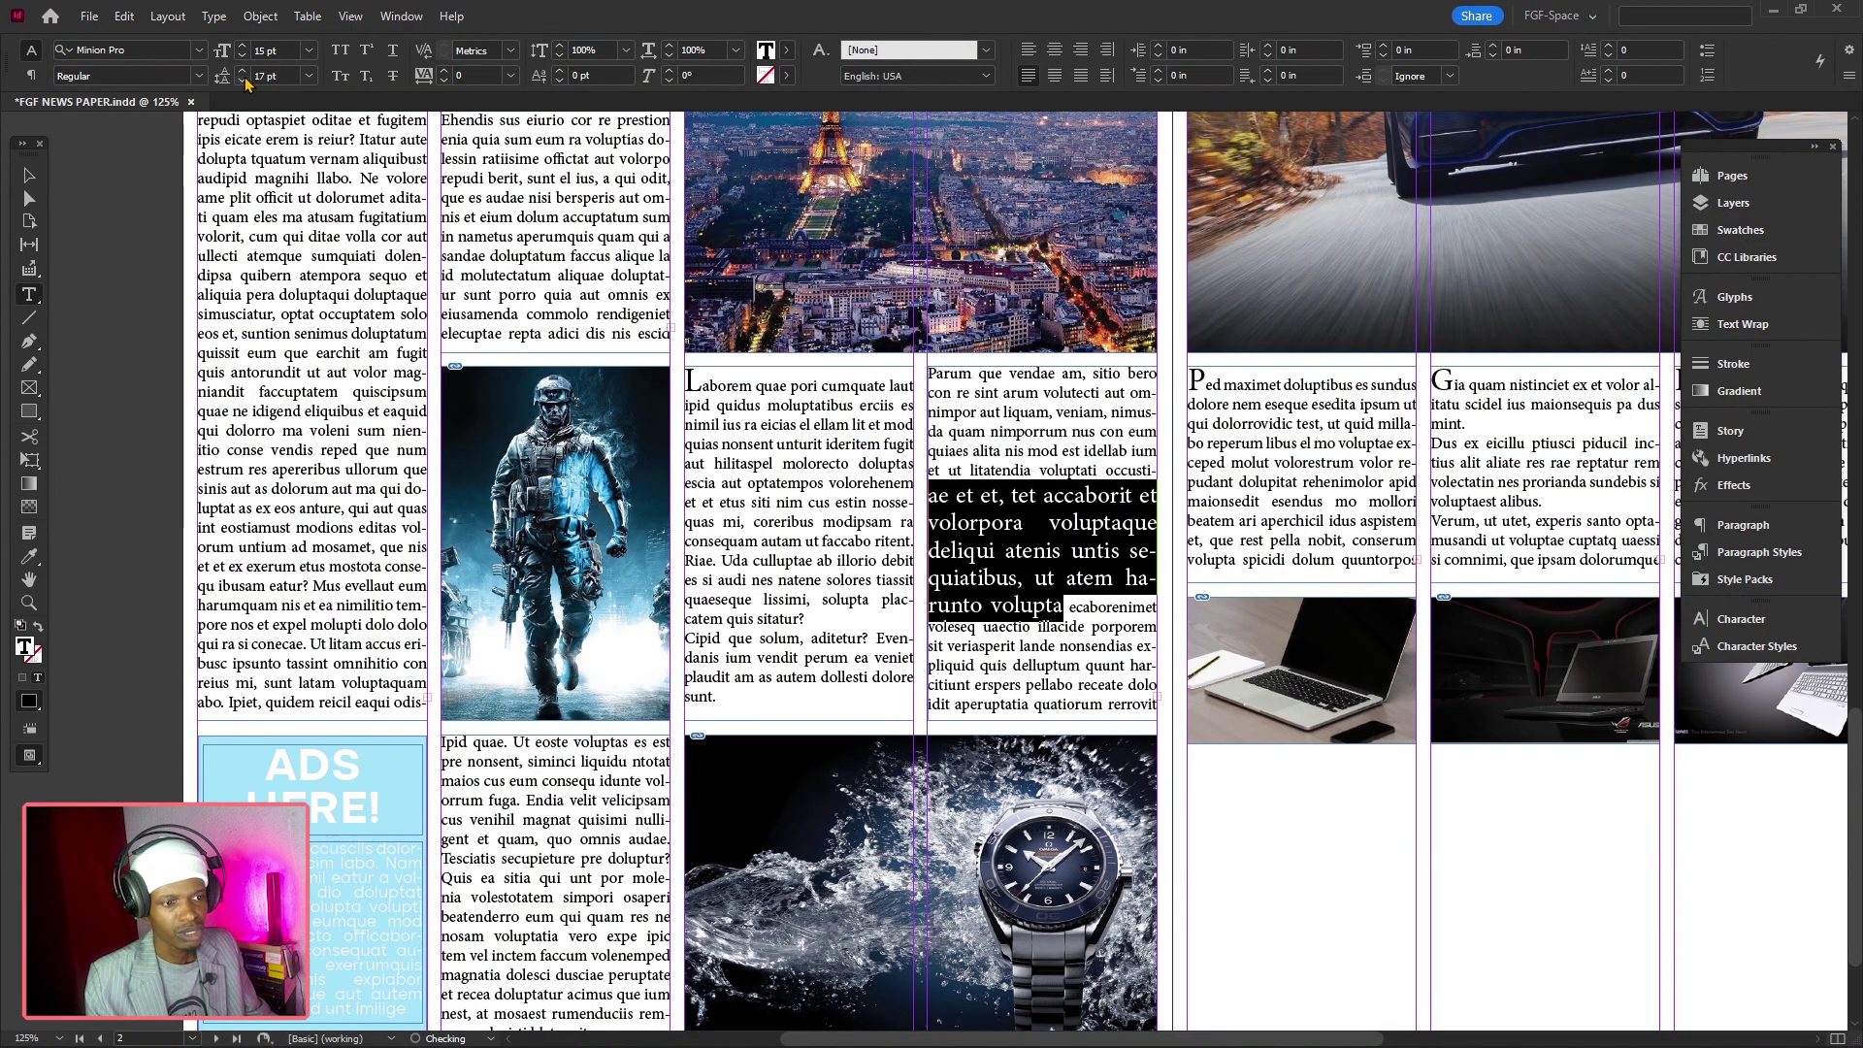
{"action": "left_click", "coordinate": [243, 82]}
{"action": "left_click", "coordinate": [242, 82]}
{"action": "left_click", "coordinate": [243, 82]}
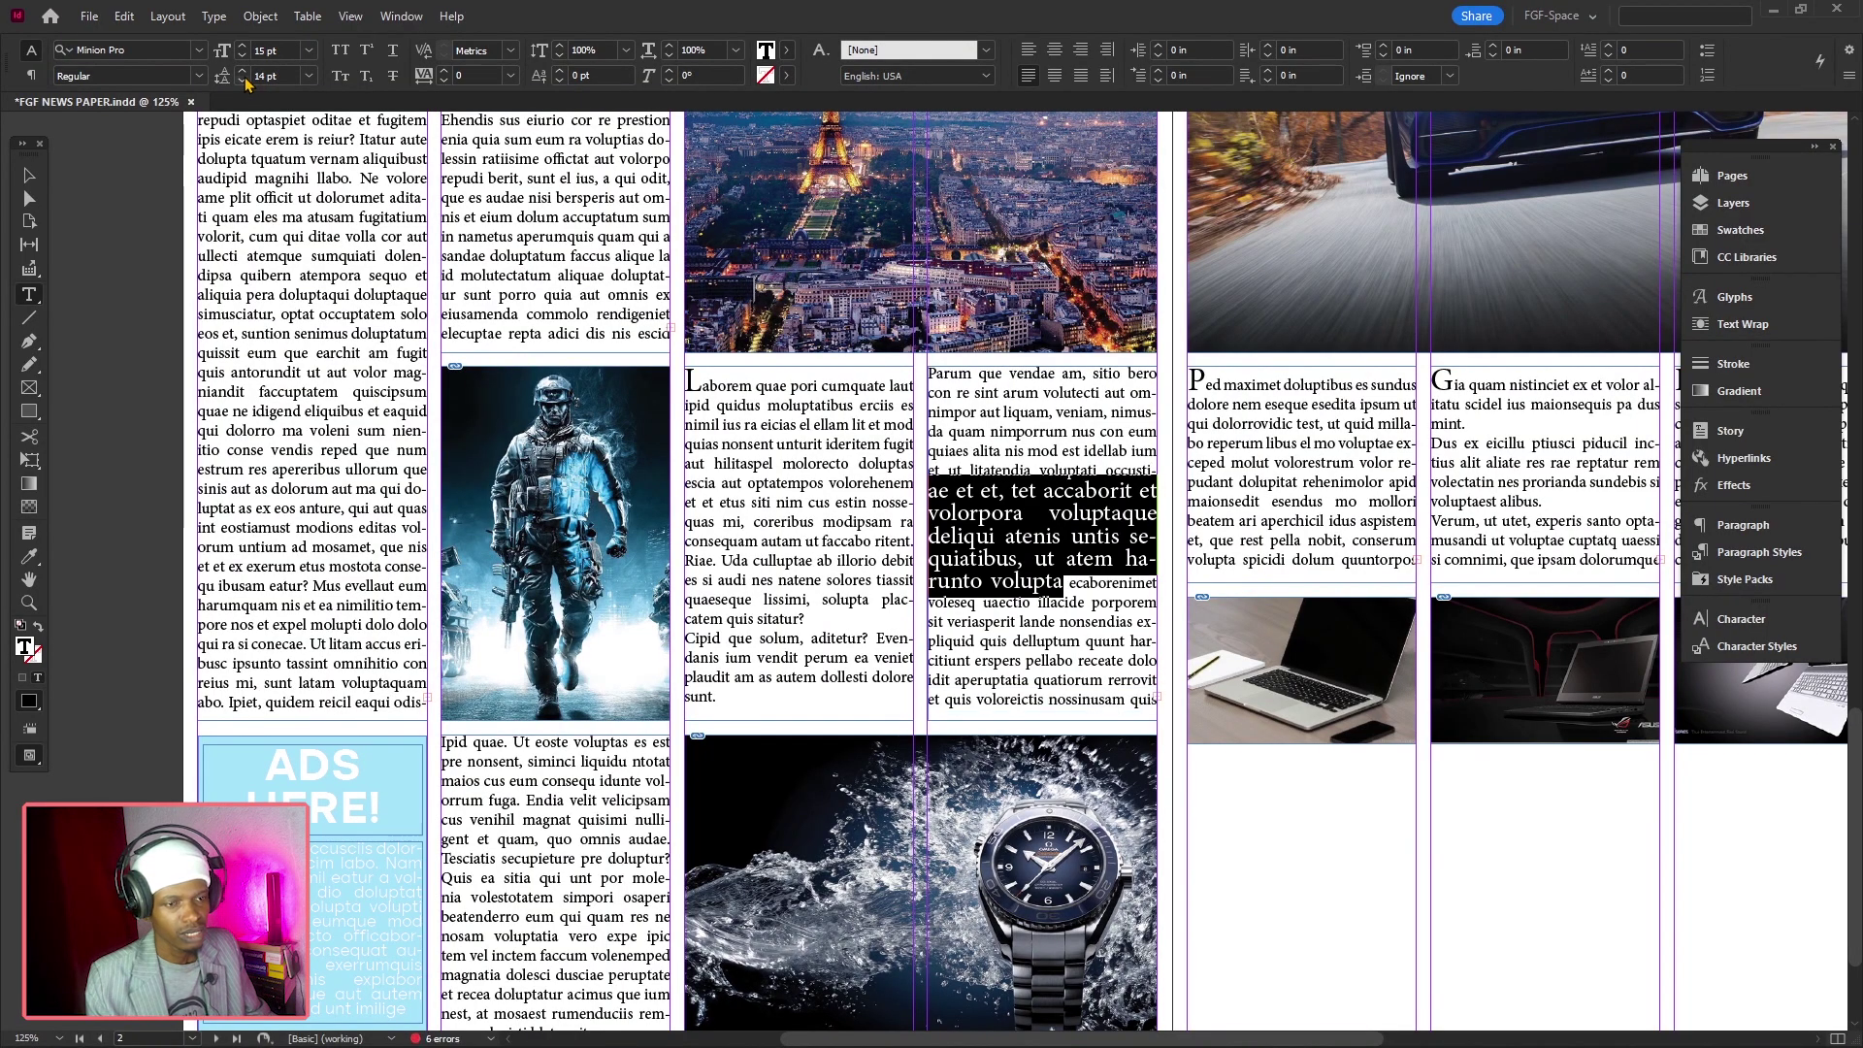
Change the selected passage's font to Altone Trial in the Bold style
{"action": "left_click", "coordinate": [199, 51]}
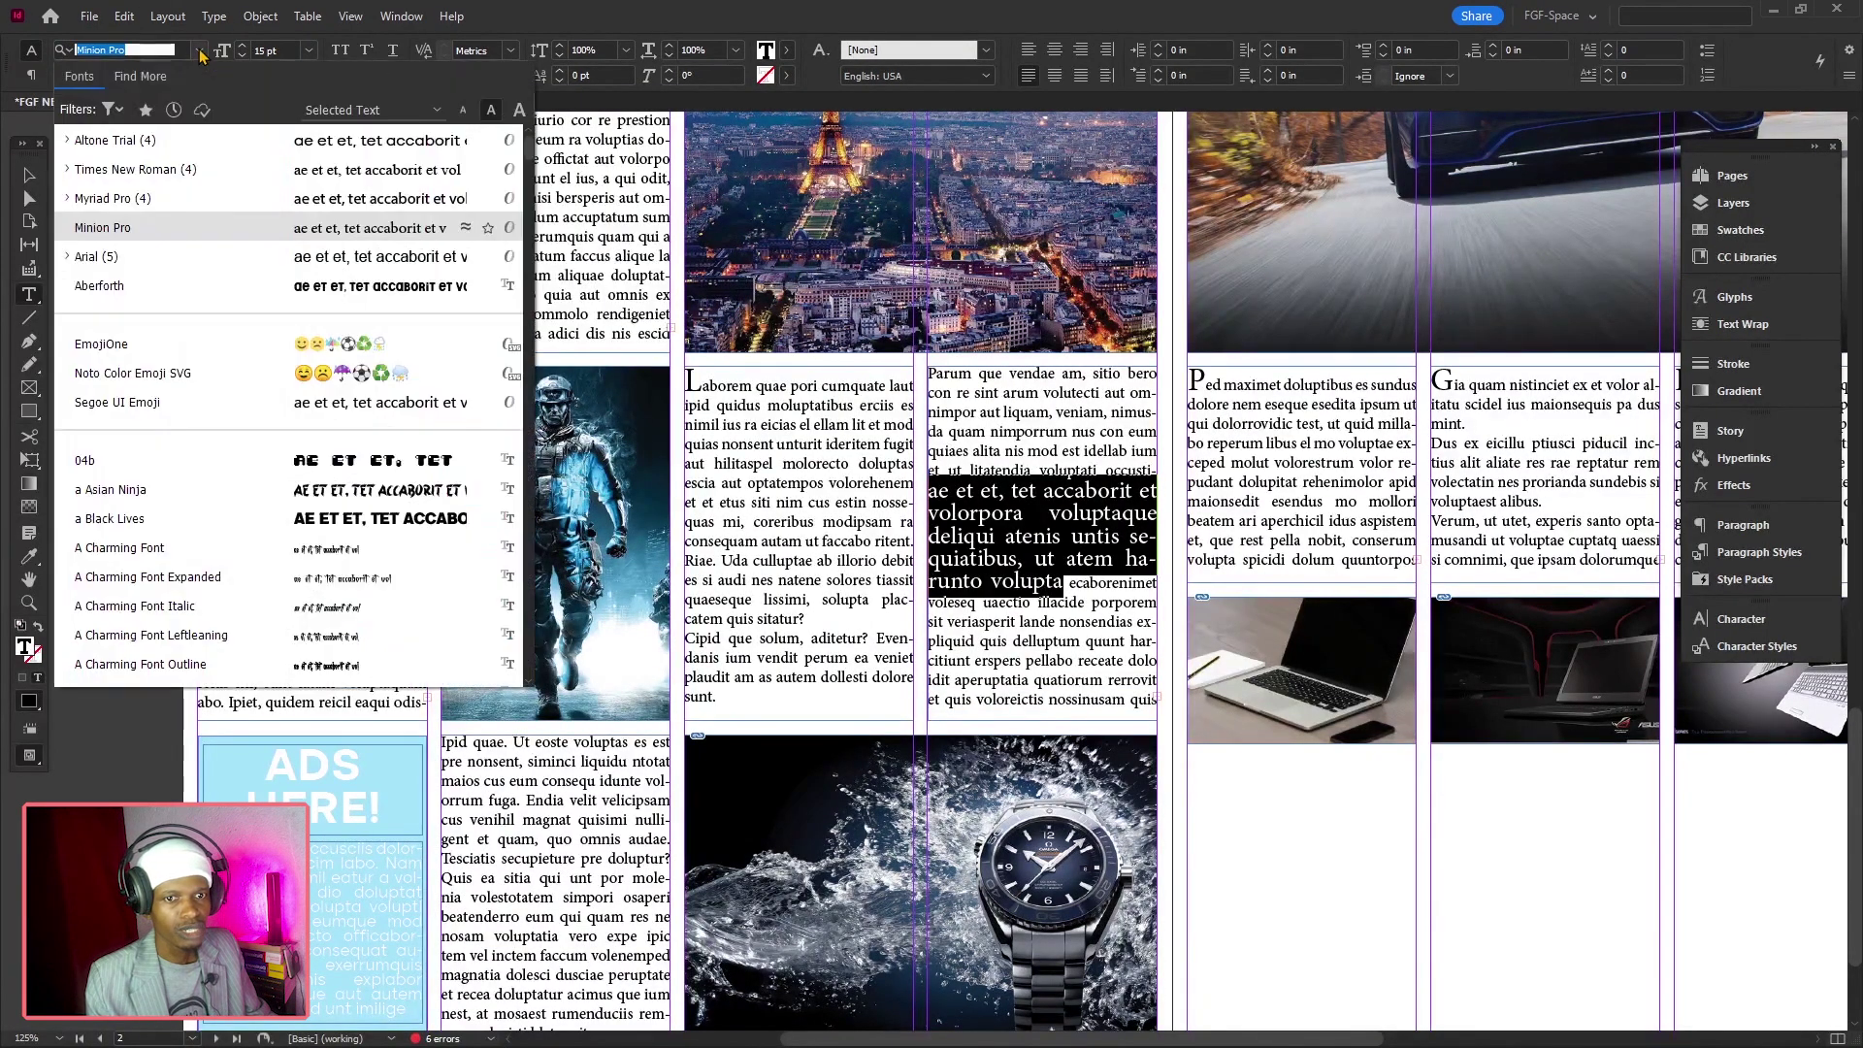
{"action": "left_click", "coordinate": [323, 145]}
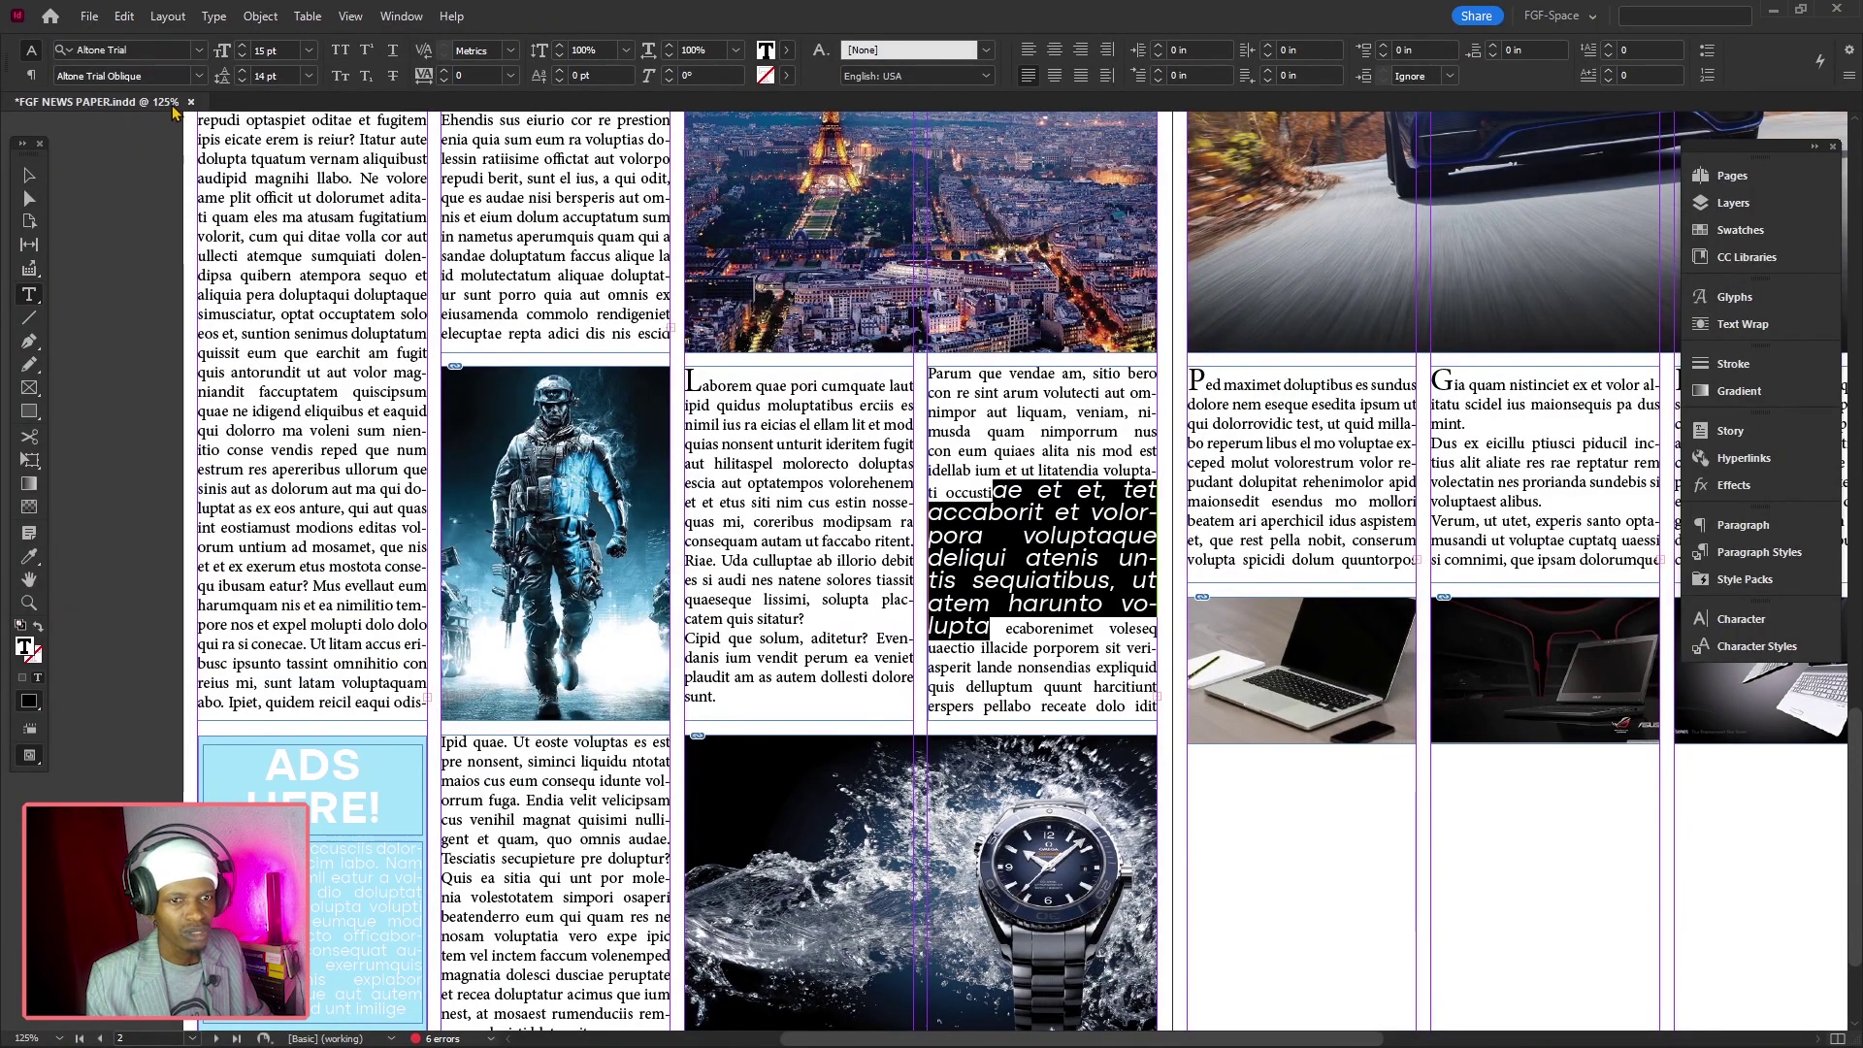
{"action": "left_click", "coordinate": [199, 75]}
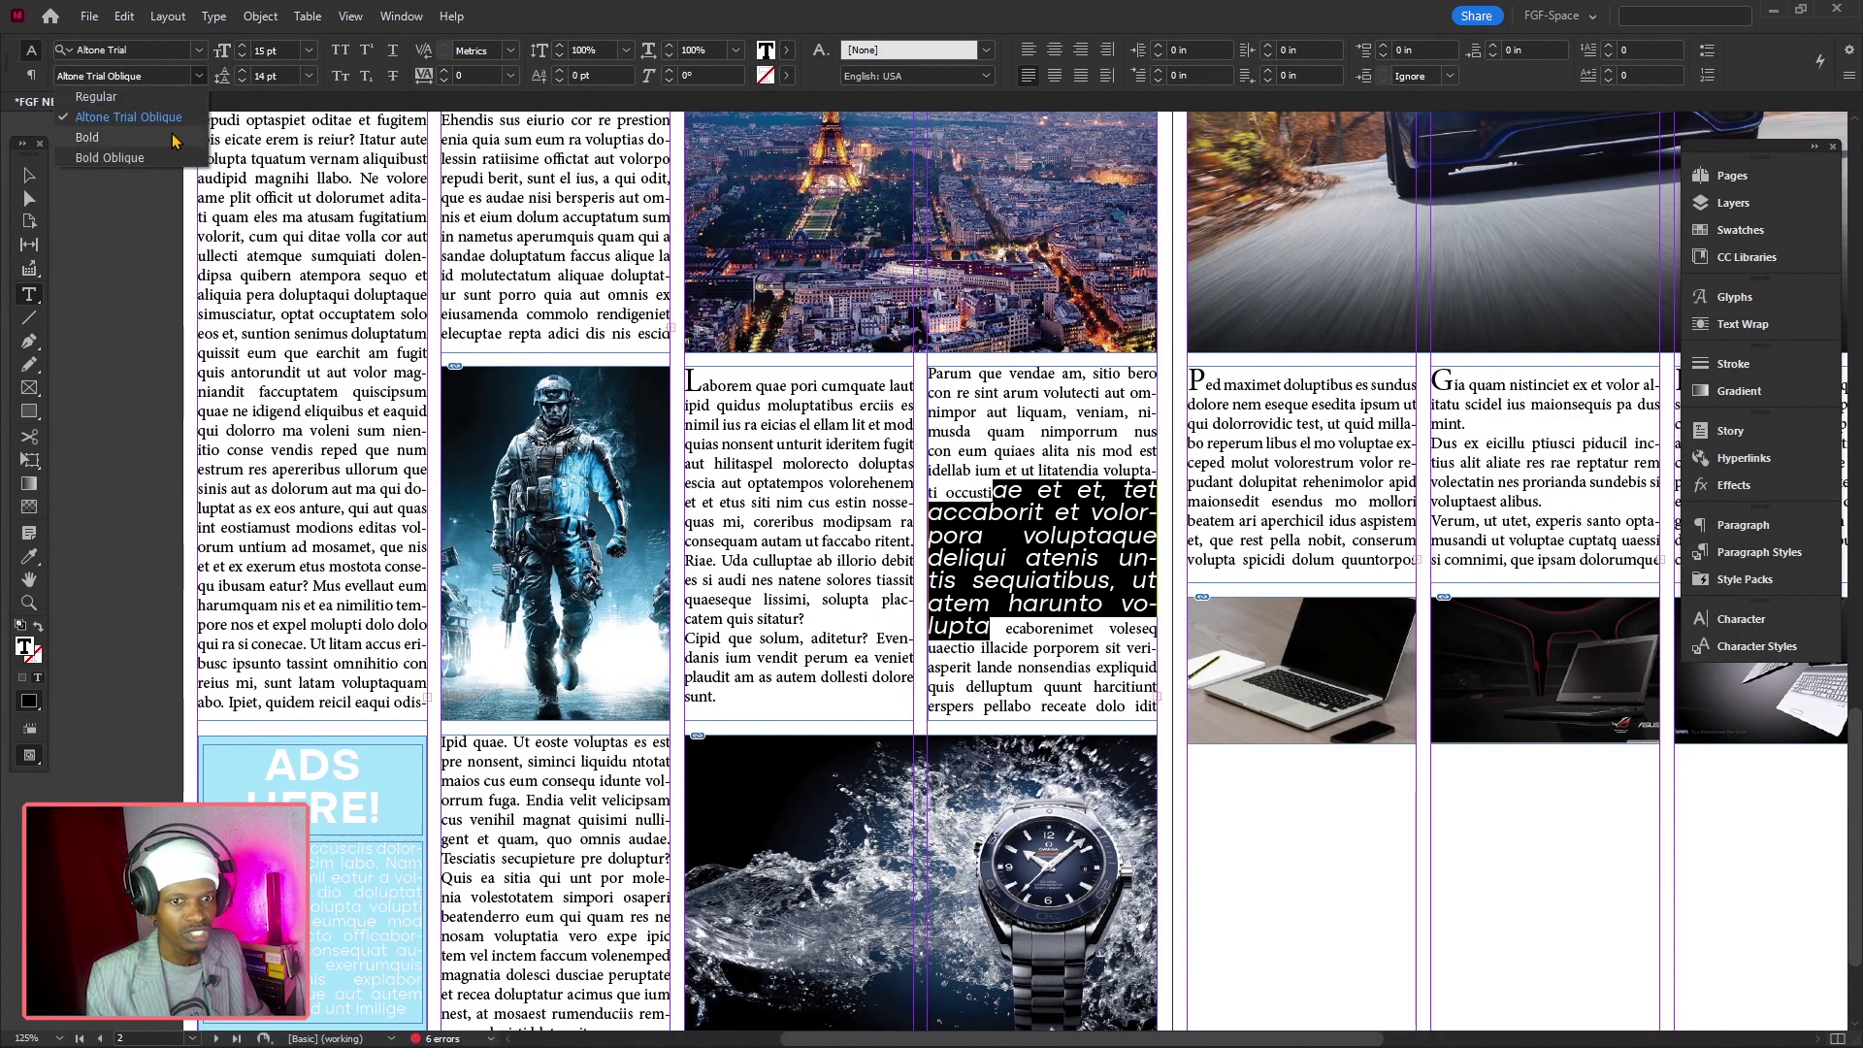
{"action": "left_click", "coordinate": [188, 145]}
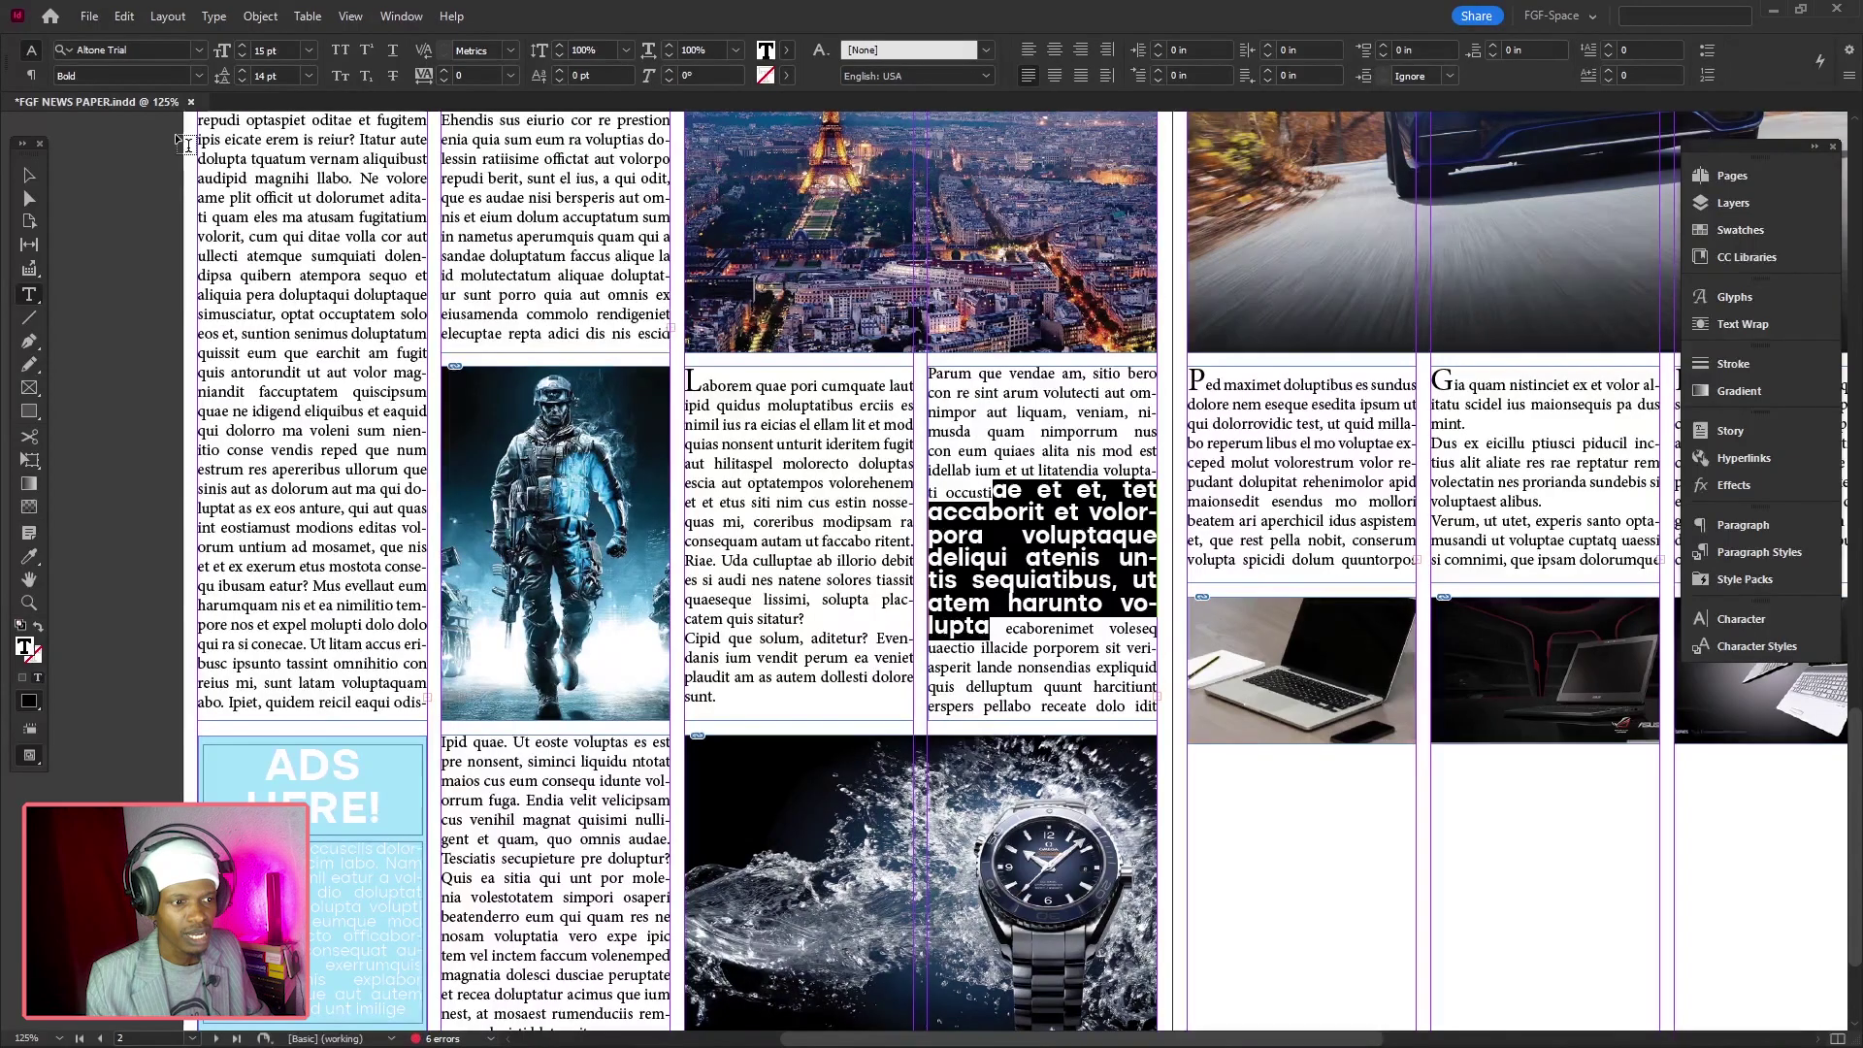
Colour the enlarged passage blue and capitalise its first letter
{"action": "left_click", "coordinate": [765, 52], "text": "shift"}
{"action": "key", "text": "Return"}
{"action": "key", "text": "Escape"}
{"action": "key", "text": "ctrl+="}
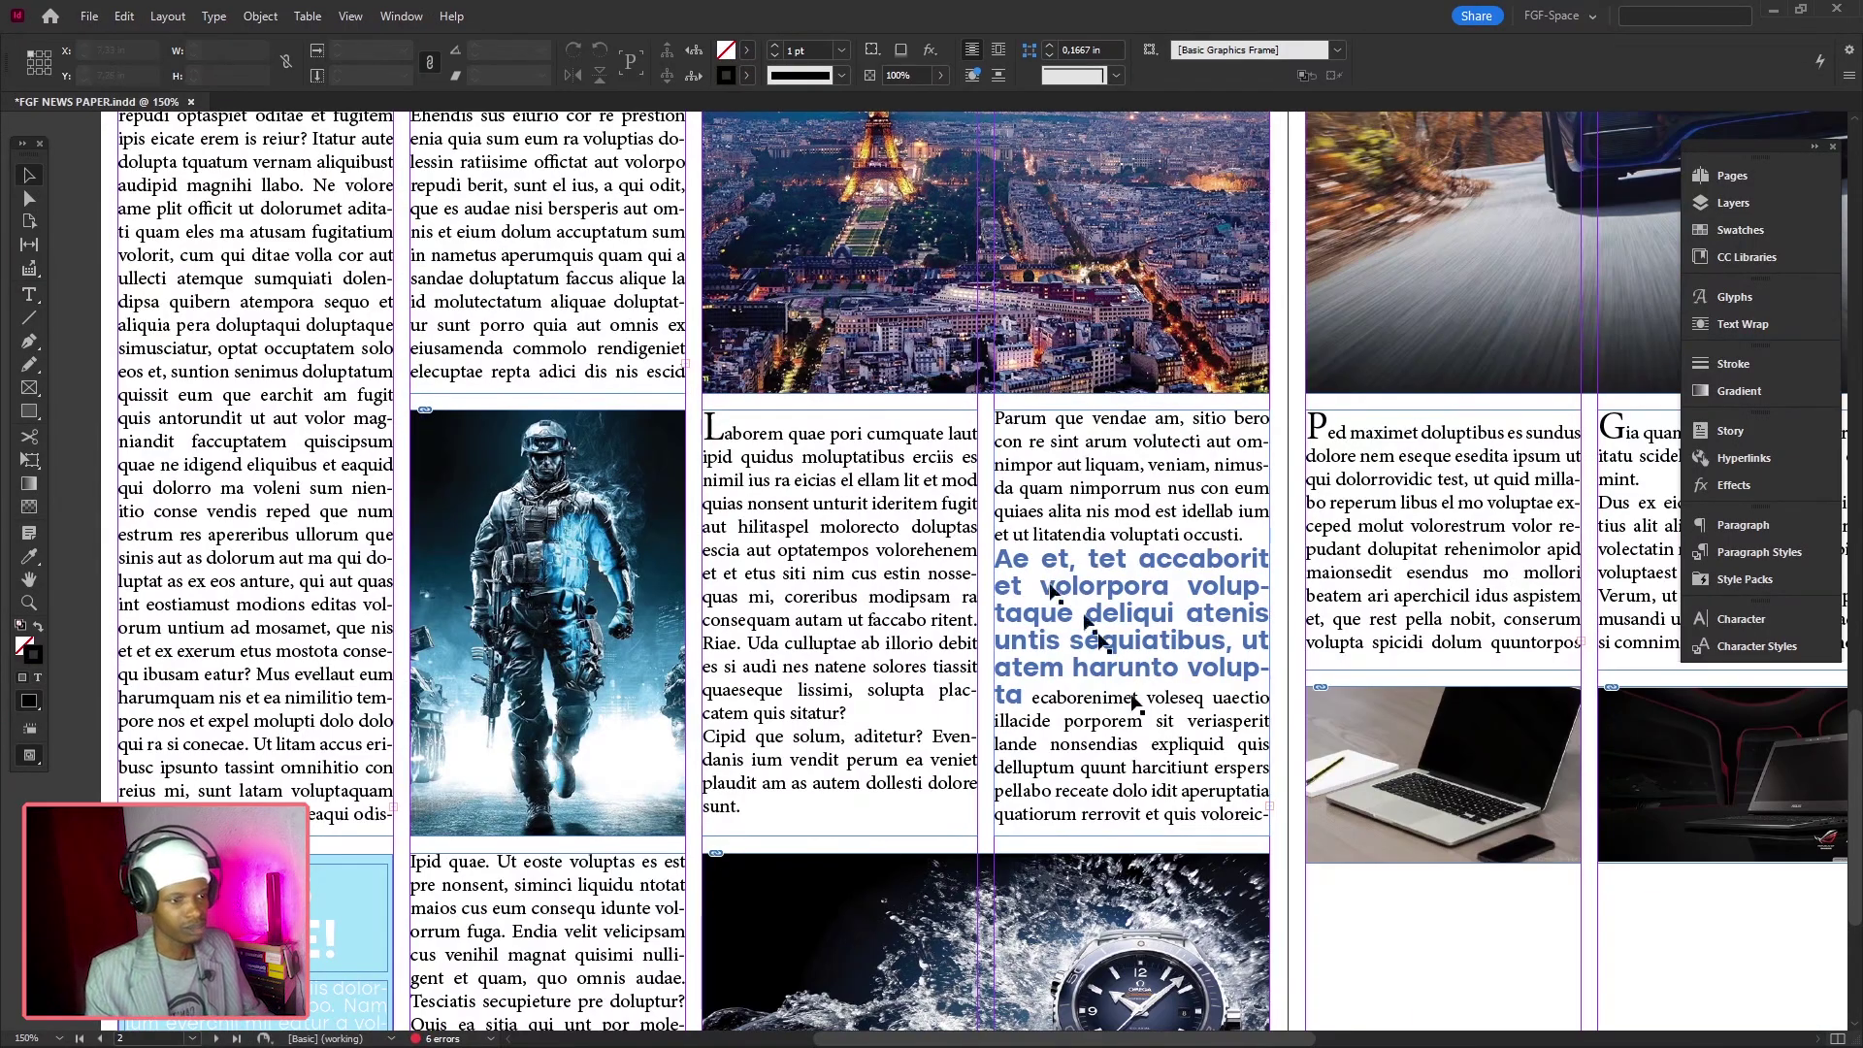
Review the whole two-page spread without guides in full-screen Presentation mode, and return to the normal view
{"action": "key", "text": "ctrl+minus"}
{"action": "key", "text": "ctrl+minus"}
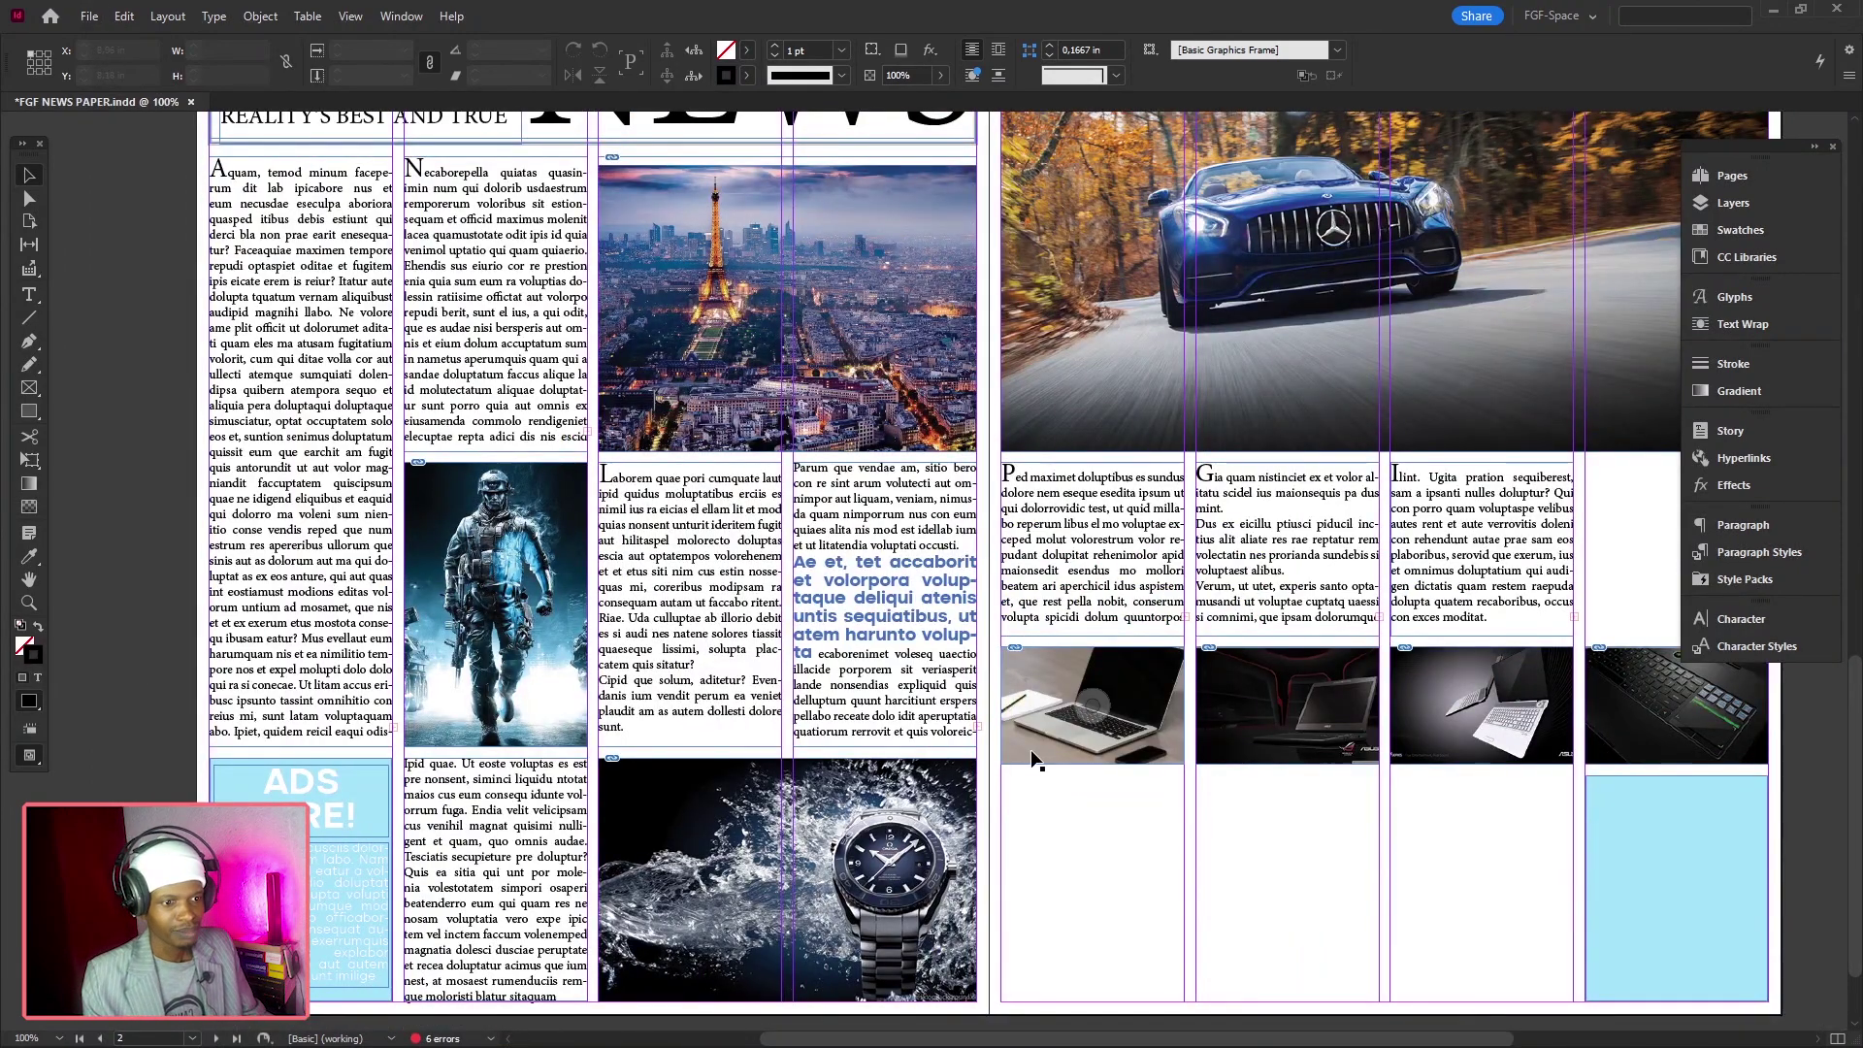
{"action": "scroll", "coordinate": [1036, 760], "scroll_direction": "down", "scroll_amount": 1}
{"action": "scroll", "coordinate": [1036, 759], "scroll_direction": "right", "scroll_amount": 1}
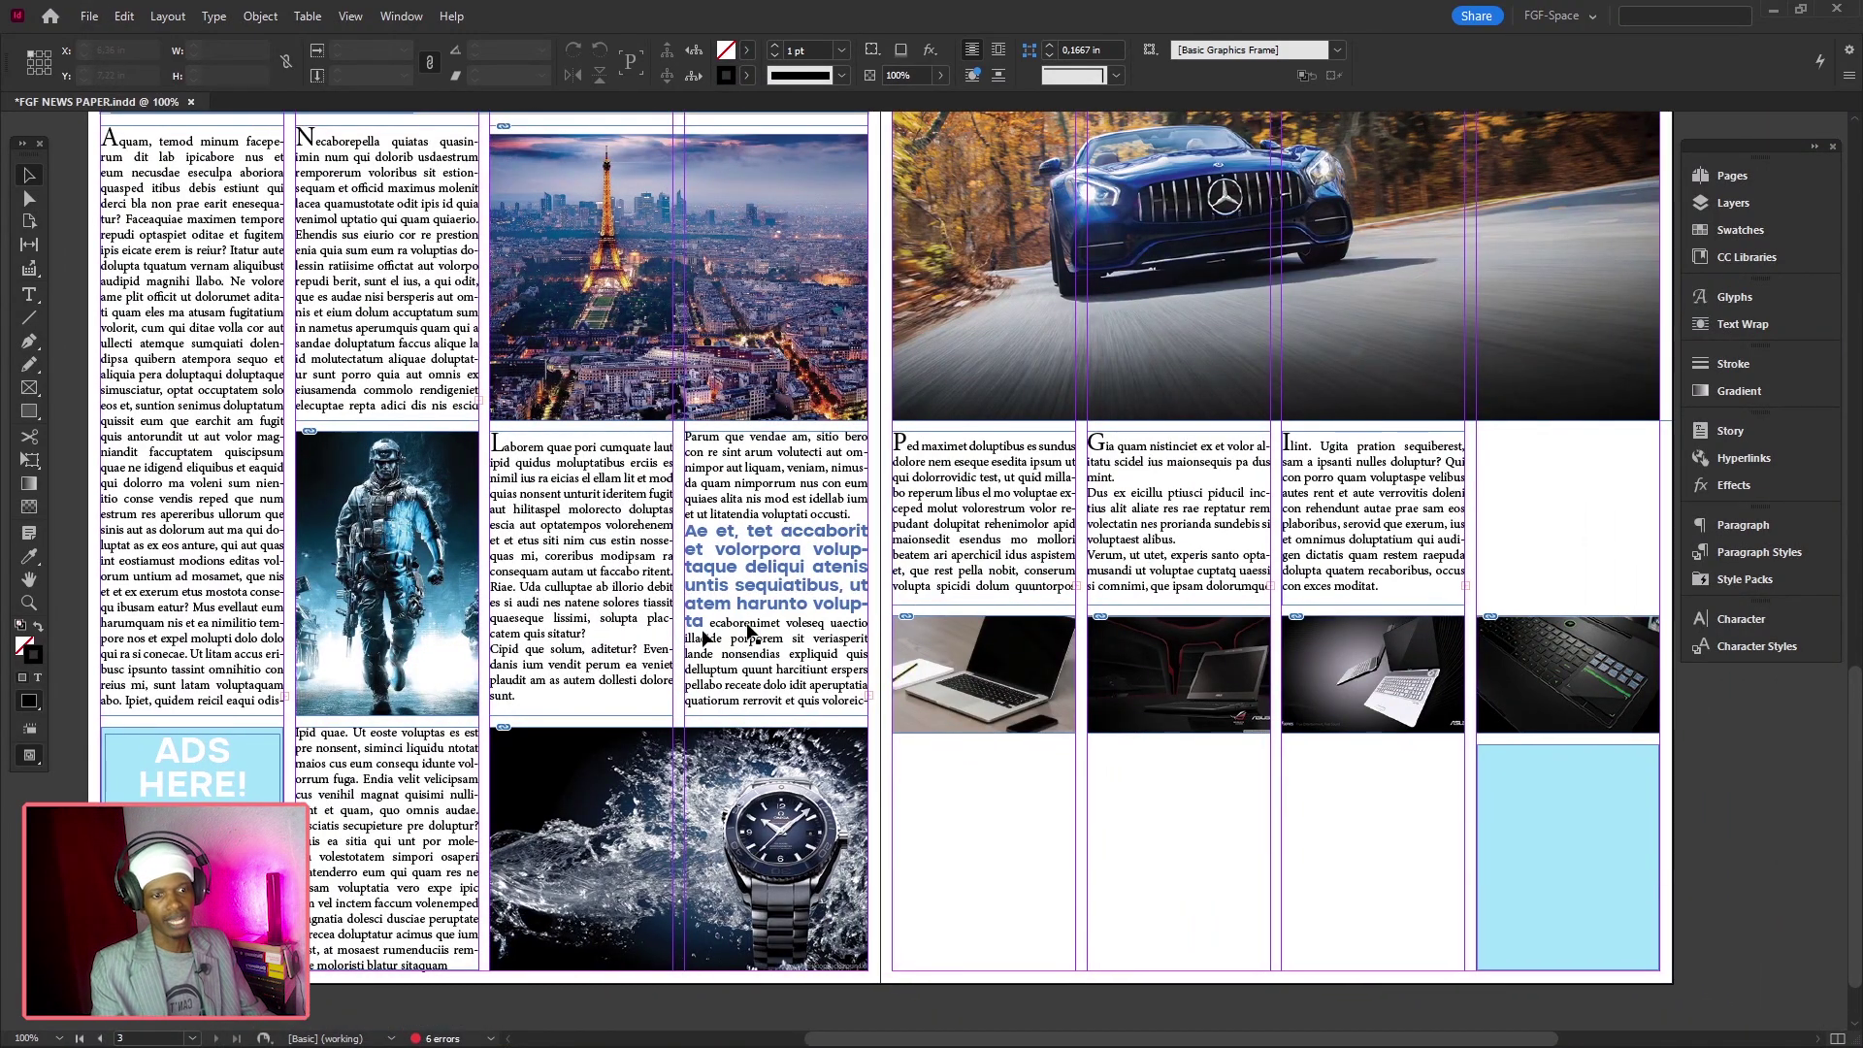
{"action": "scroll", "coordinate": [764, 580], "scroll_direction": "up", "scroll_amount": 5}
{"action": "scroll", "coordinate": [763, 580], "scroll_direction": "left", "scroll_amount": 4}
{"action": "scroll", "coordinate": [764, 579], "scroll_direction": "down", "scroll_amount": 3}
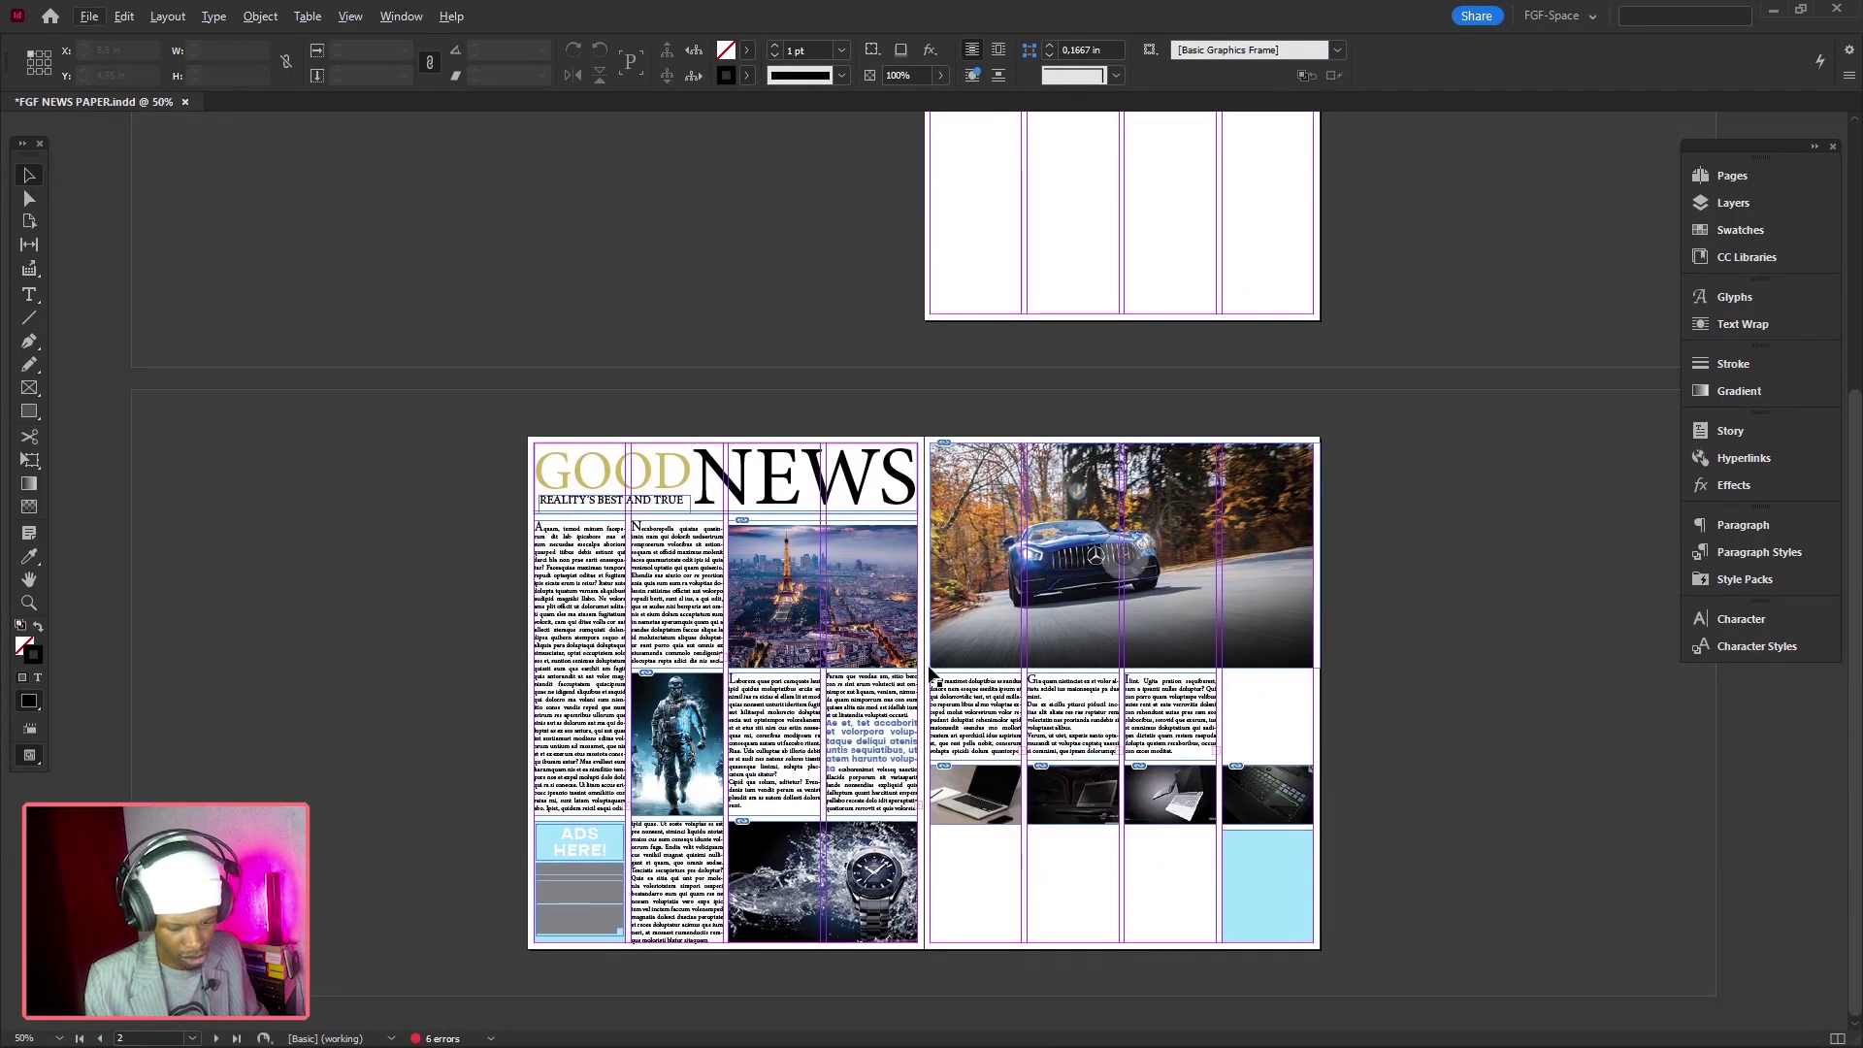
{"action": "scroll", "coordinate": [922, 656], "scroll_direction": "up", "scroll_amount": 1}
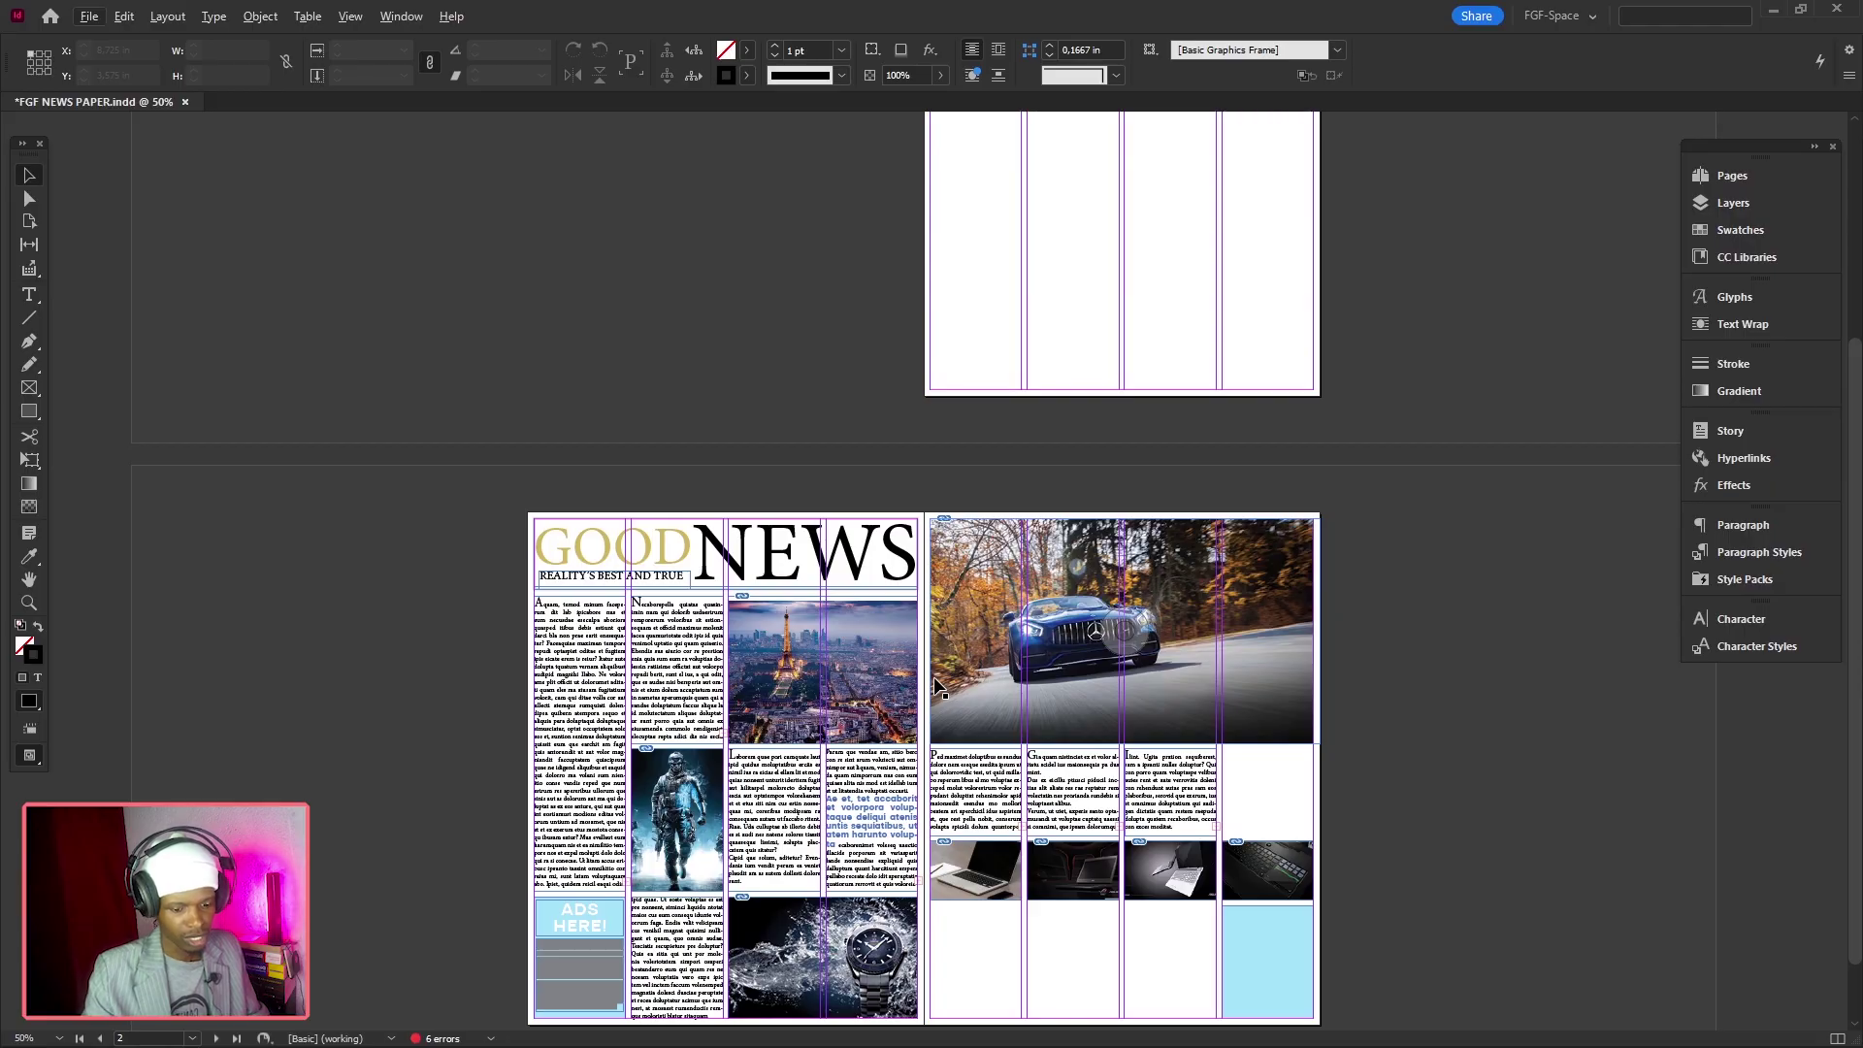
{"action": "left_click", "coordinate": [401, 17]}
{"action": "key", "text": "Escape"}
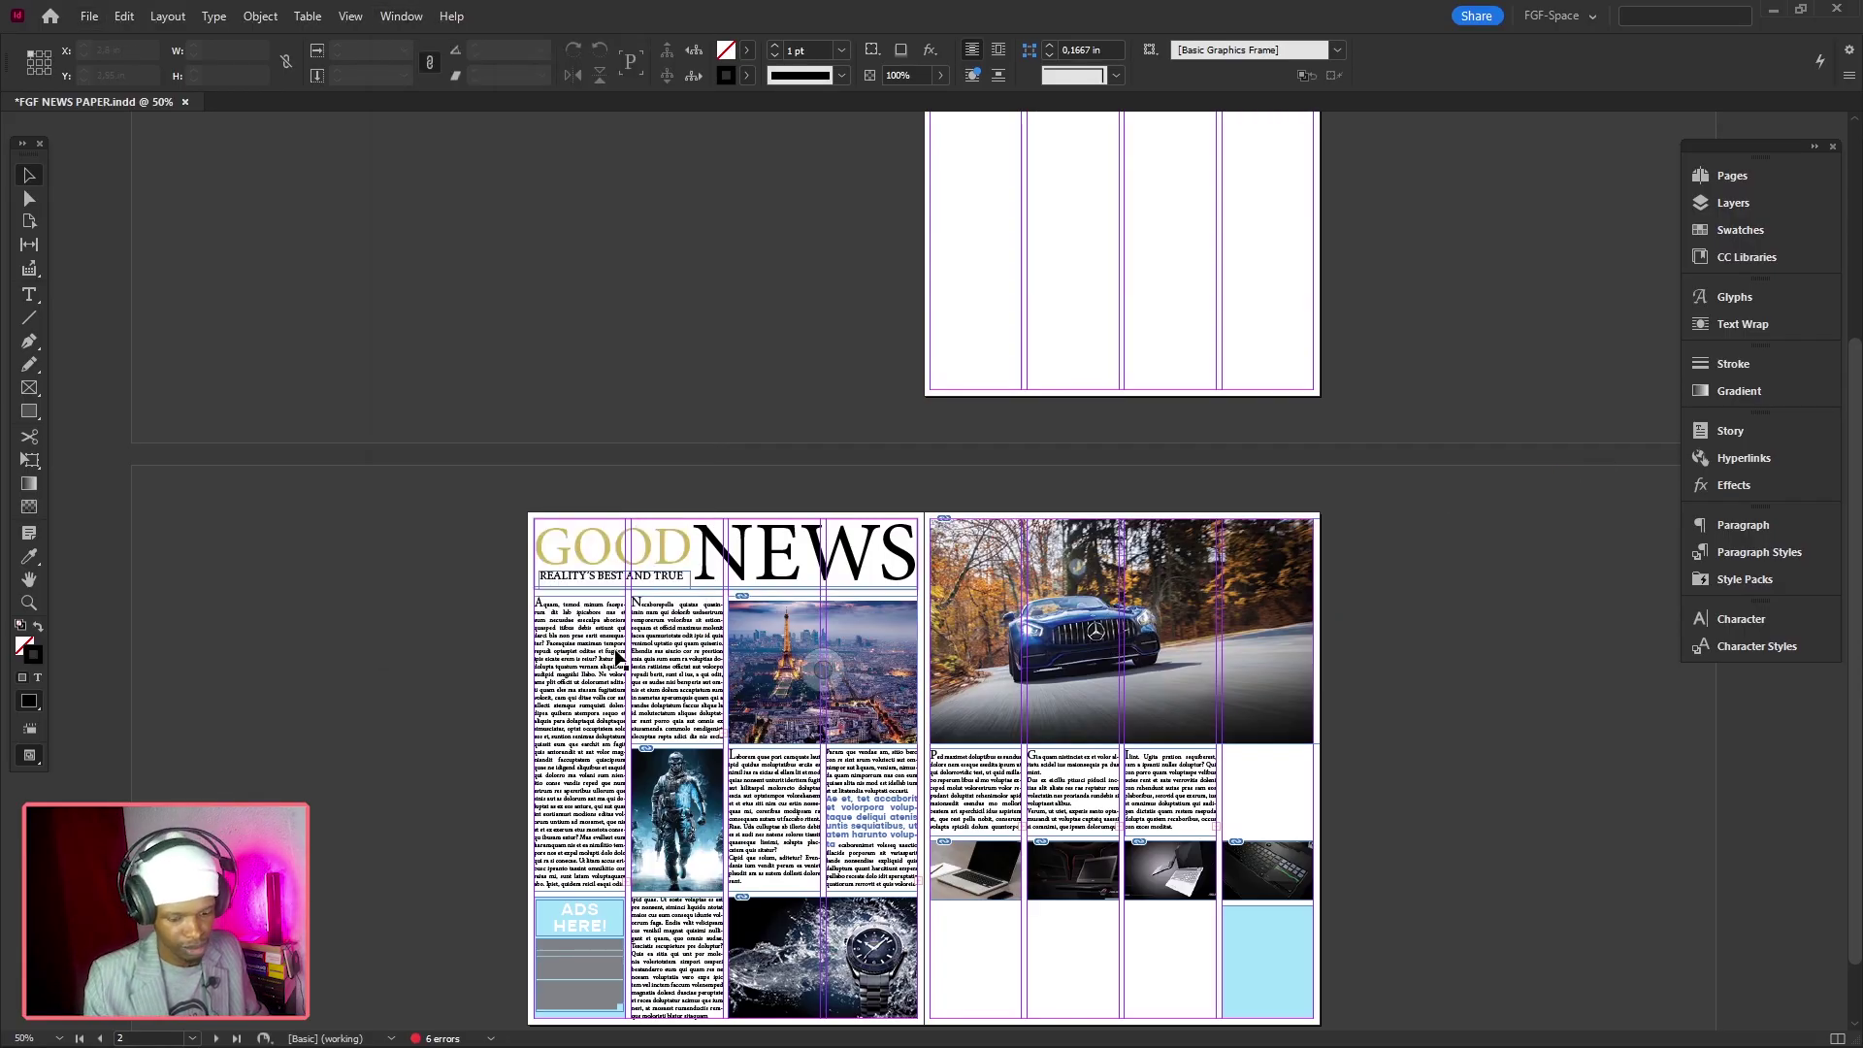
{"action": "key", "text": "shift+w"}
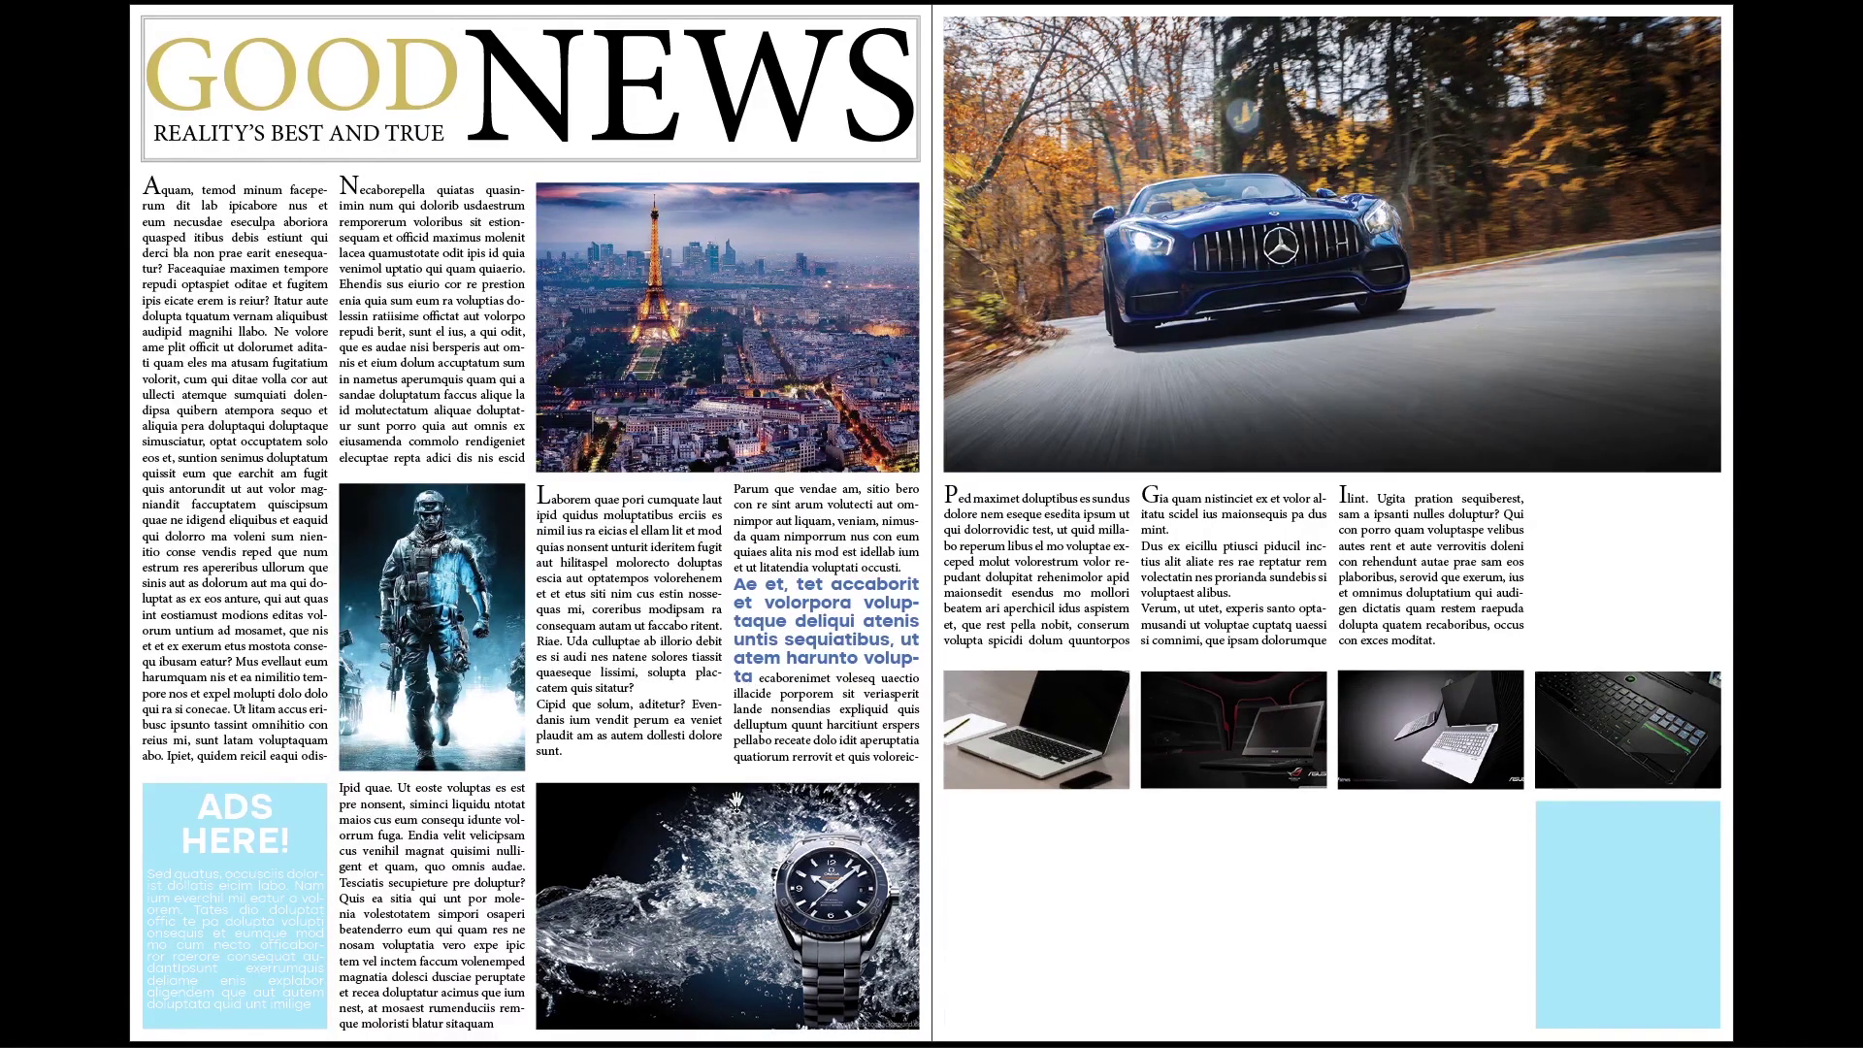
{"action": "key", "text": "Escape"}
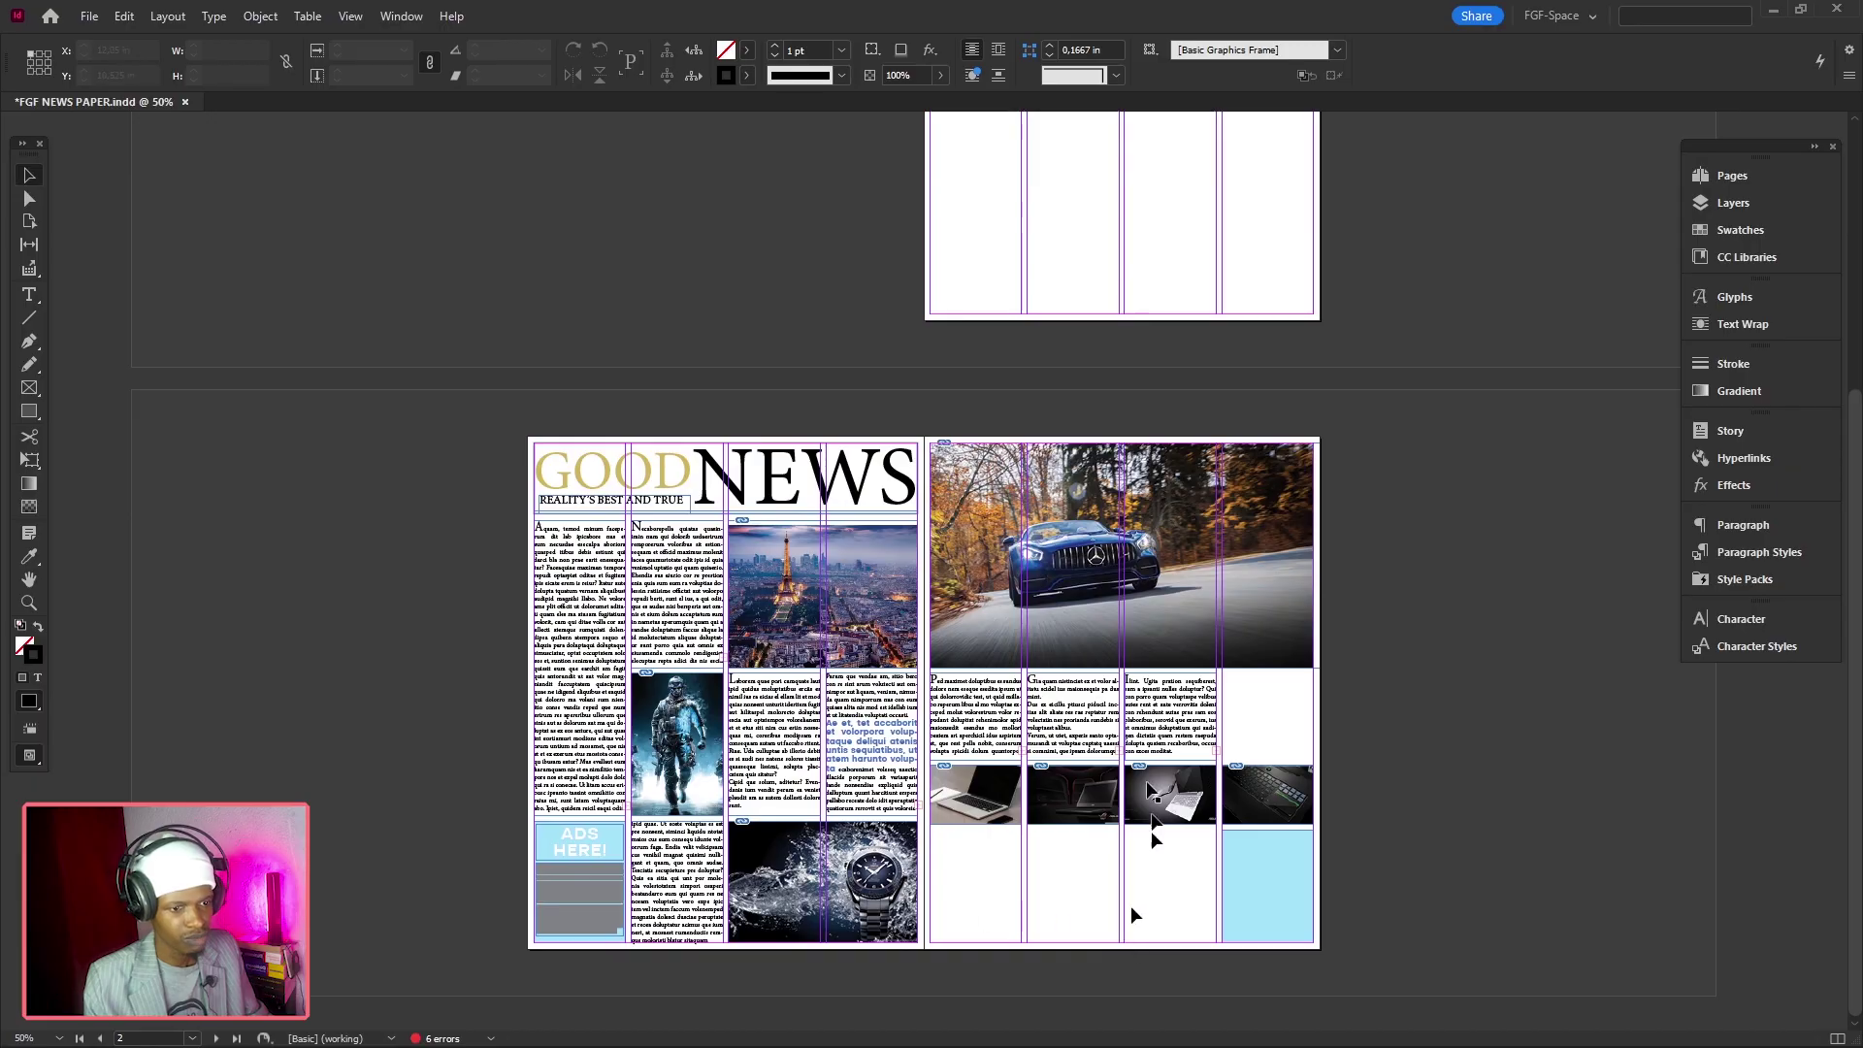
Select the border frame around page 2's masthead and show the list of layer objects
{"action": "left_click", "coordinate": [753, 513]}
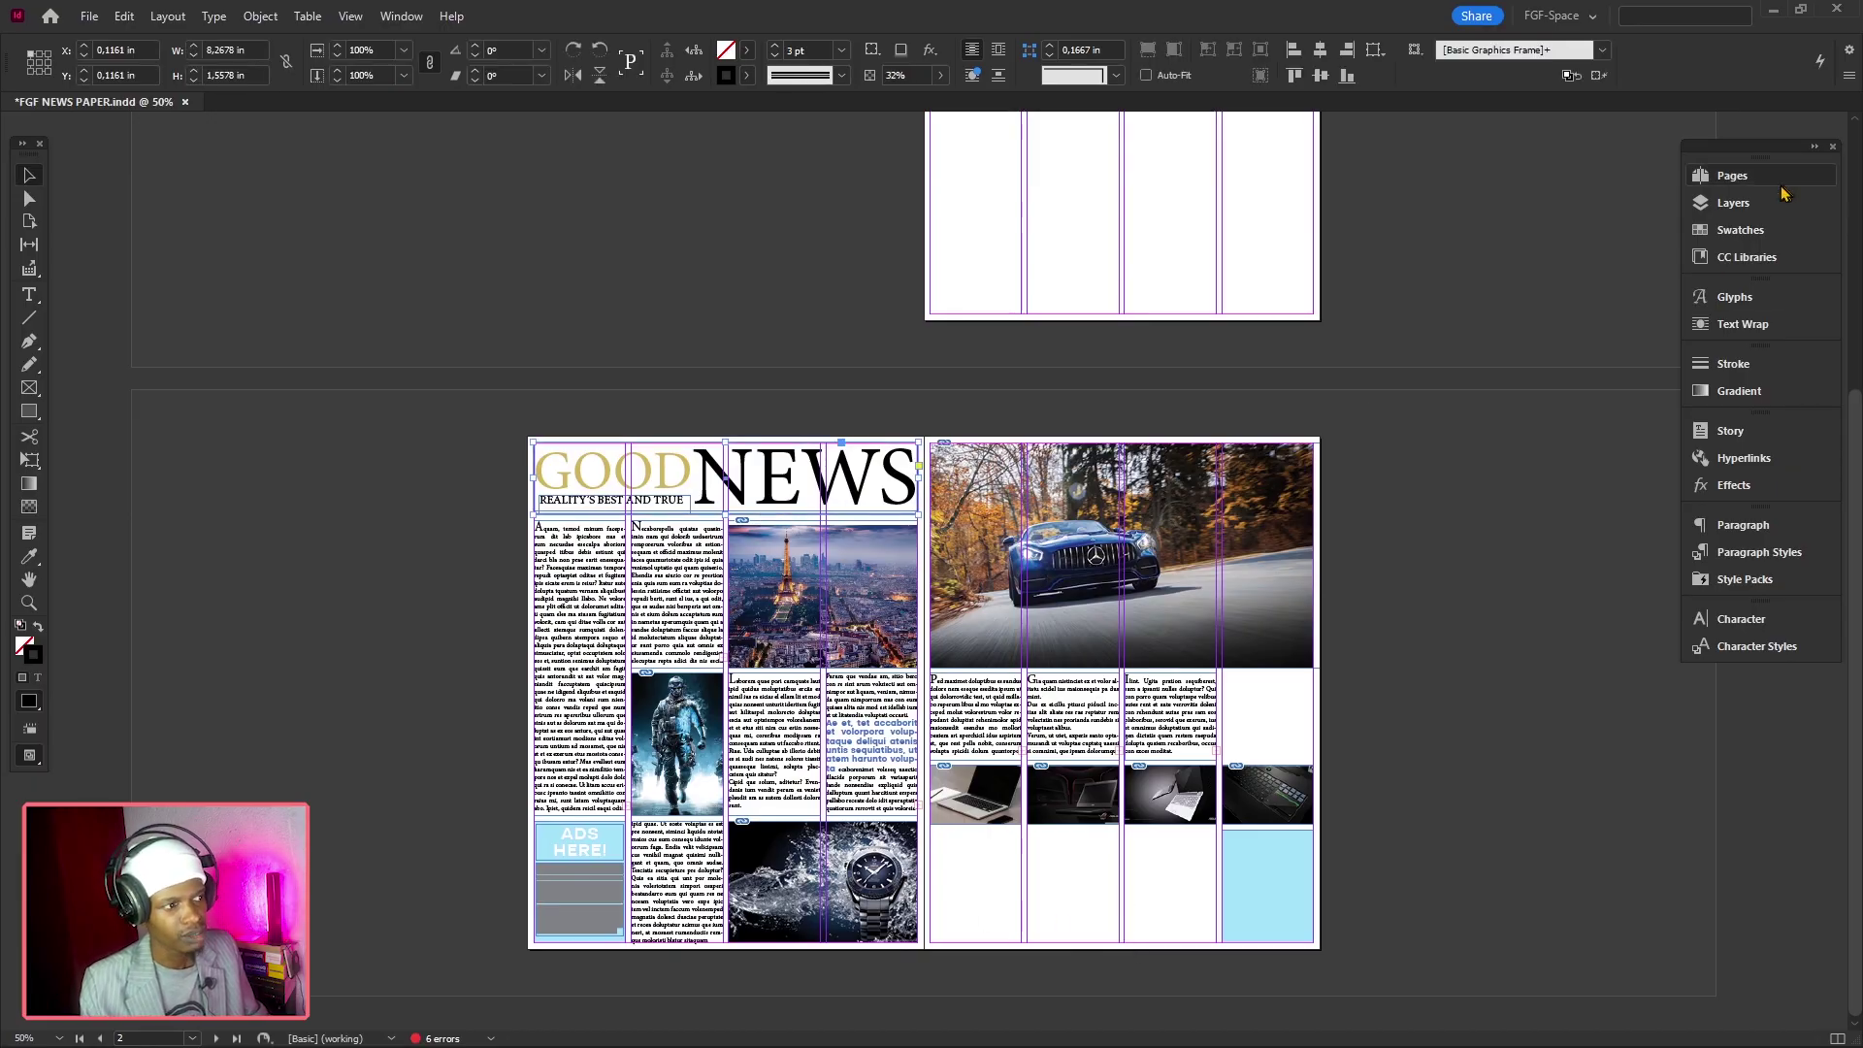
{"action": "left_click", "coordinate": [1735, 204]}
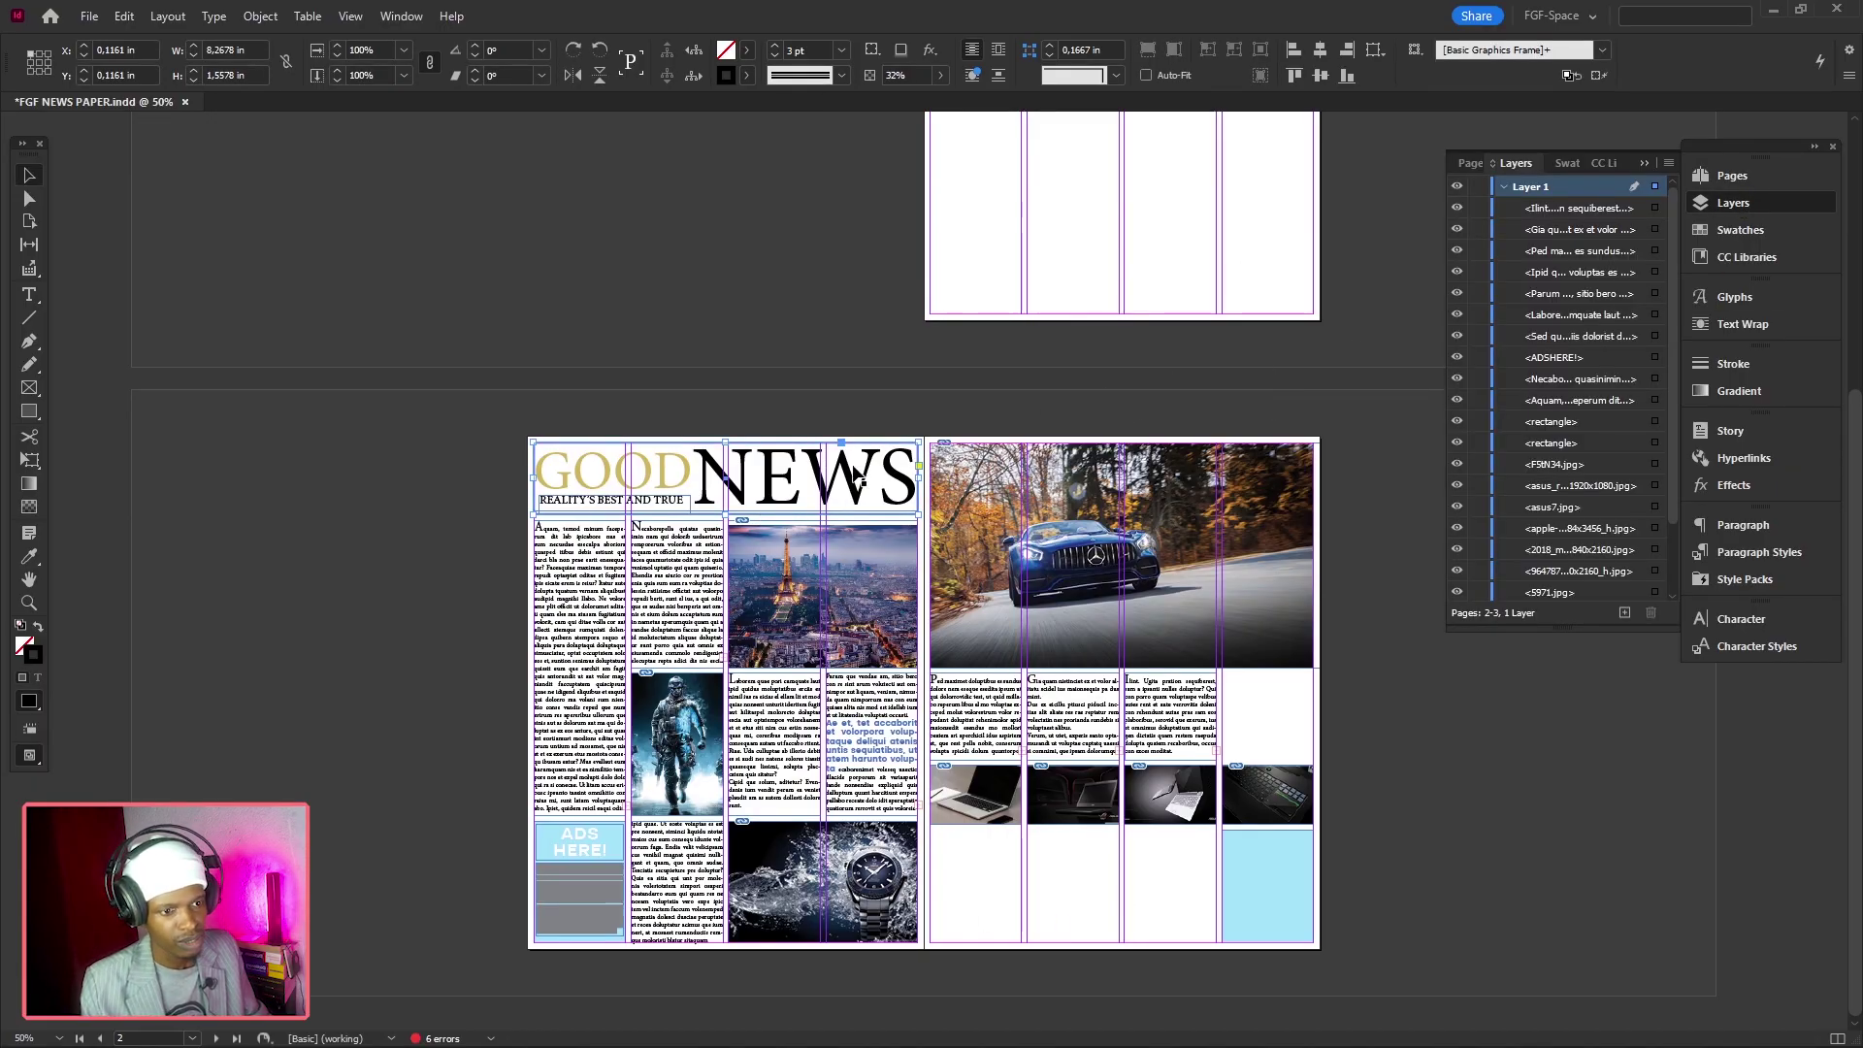
Examine the text columns, blue pull quote and pictures across pages 2 and 3 up close
{"action": "key", "text": "ctrl+2"}
{"action": "left_click", "coordinate": [780, 310]}
{"action": "key", "text": "shift+w"}
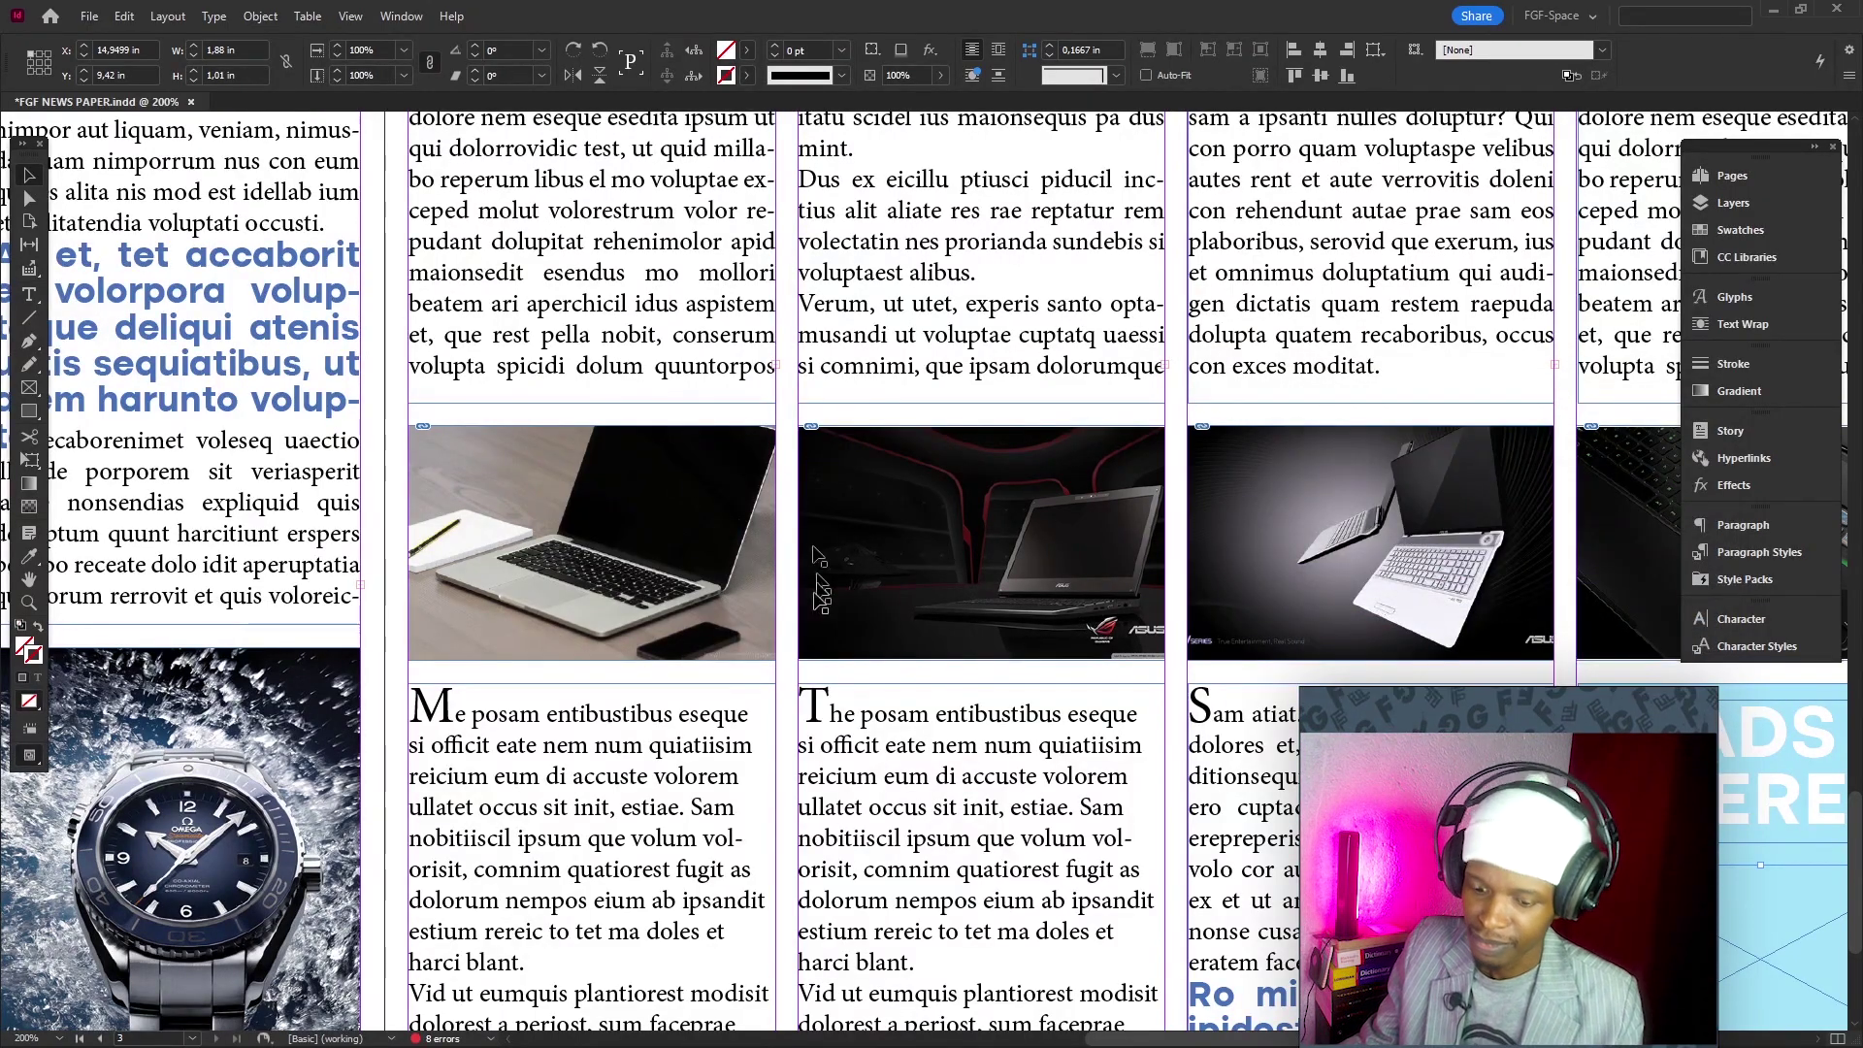
{"action": "left_click_drag", "start_coordinate": [670, 463], "coordinate": [1111, 608]}
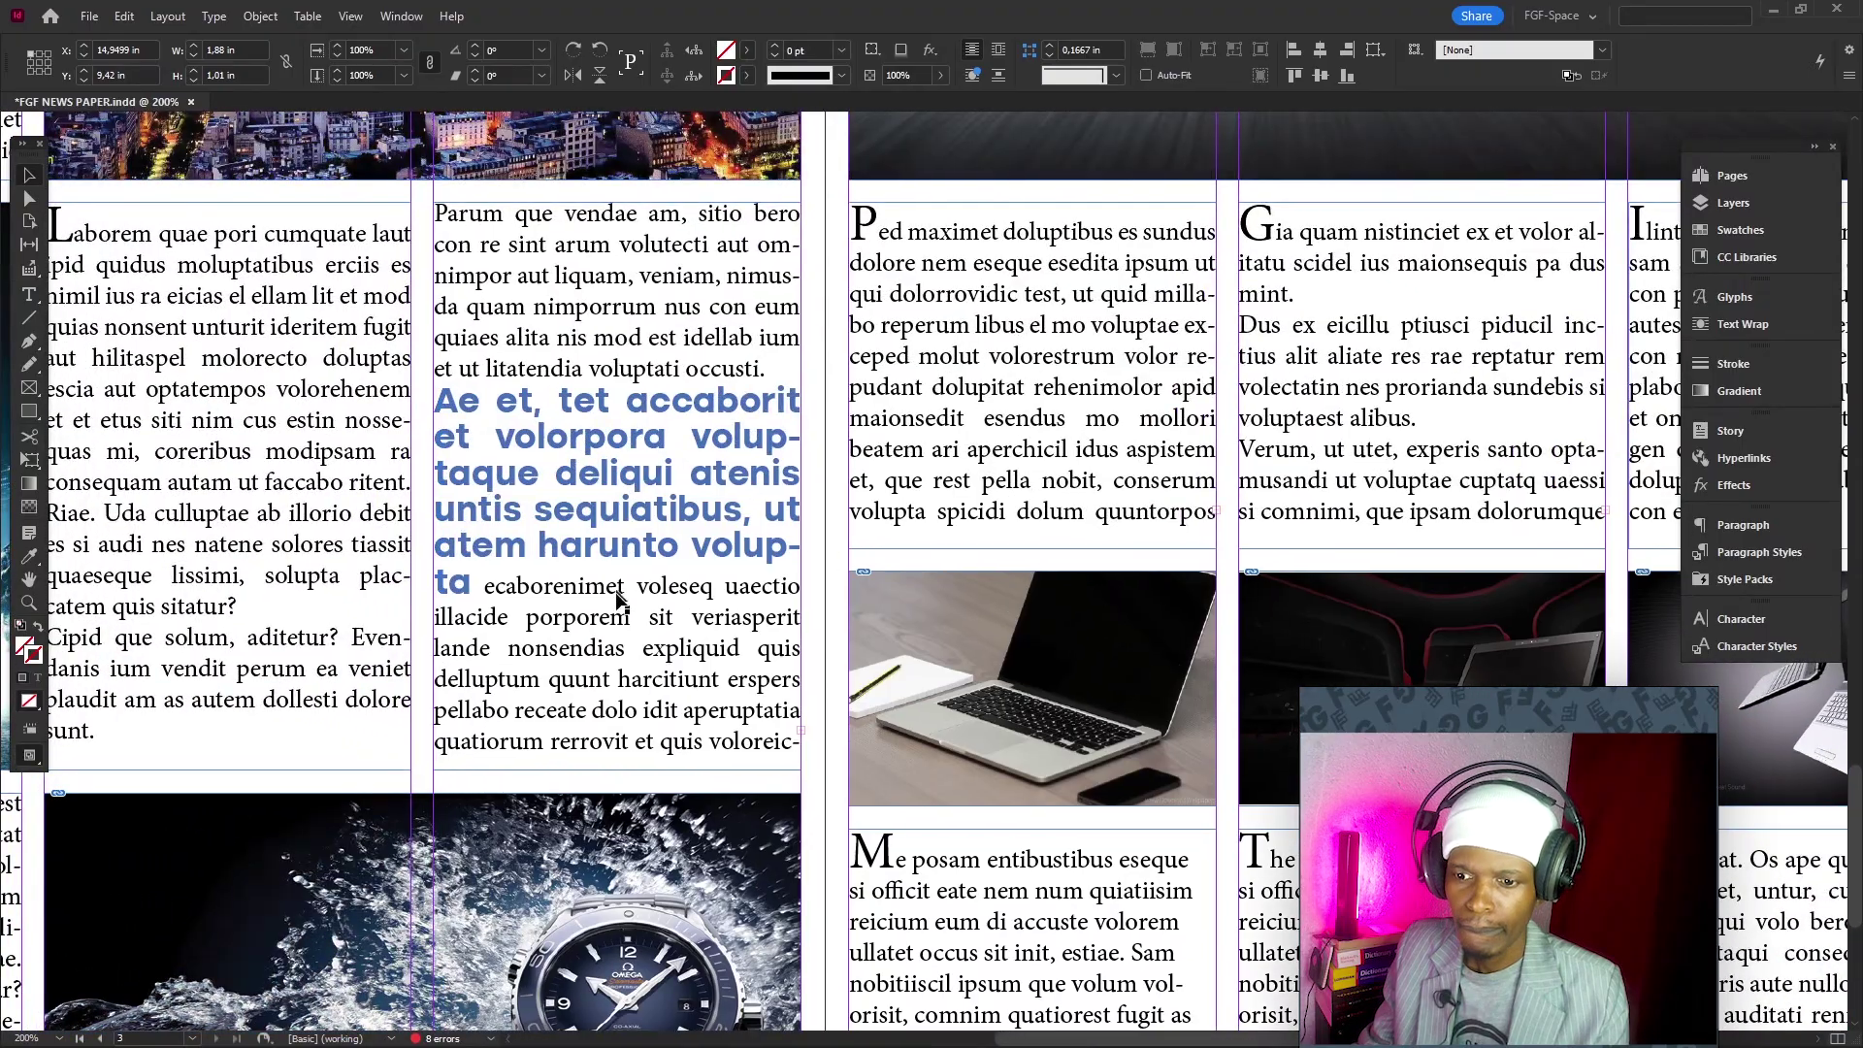
{"action": "left_click_drag", "start_coordinate": [621, 640], "coordinate": [1151, 902]}
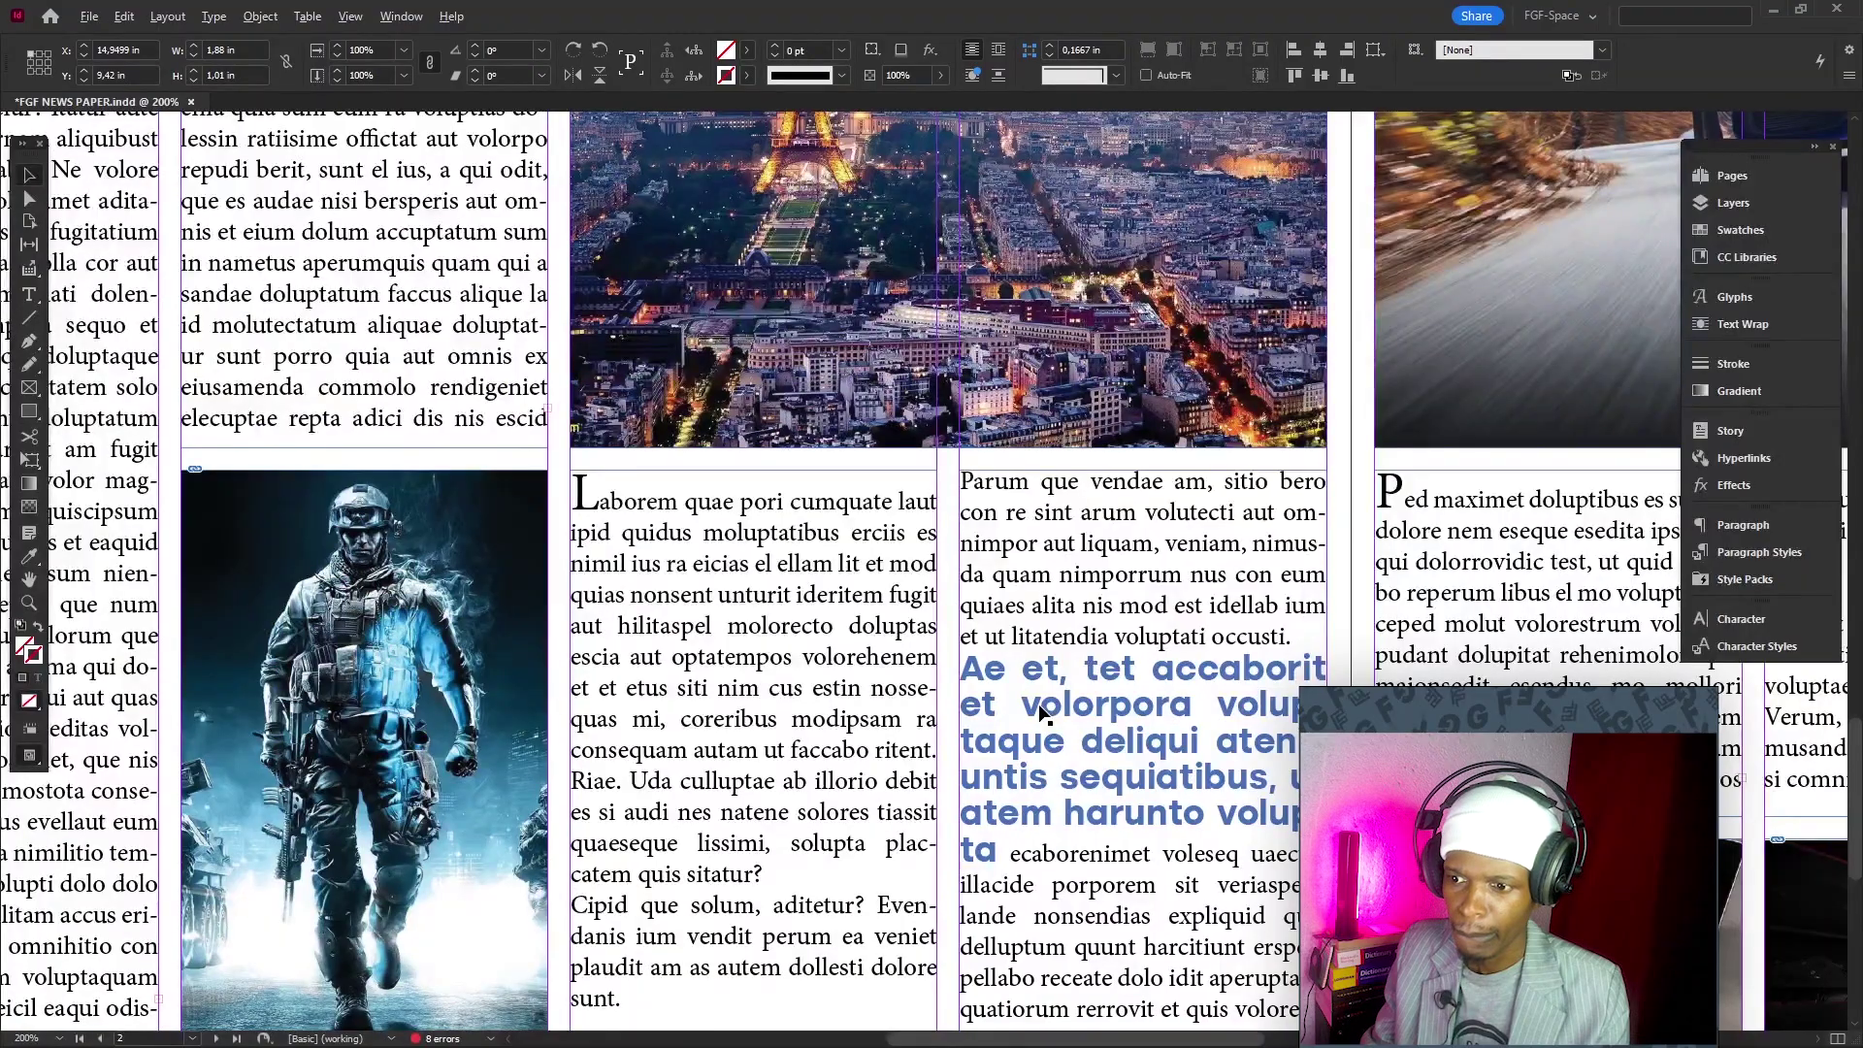
{"action": "scroll", "coordinate": [1040, 711], "scroll_direction": "down", "scroll_amount": 1}
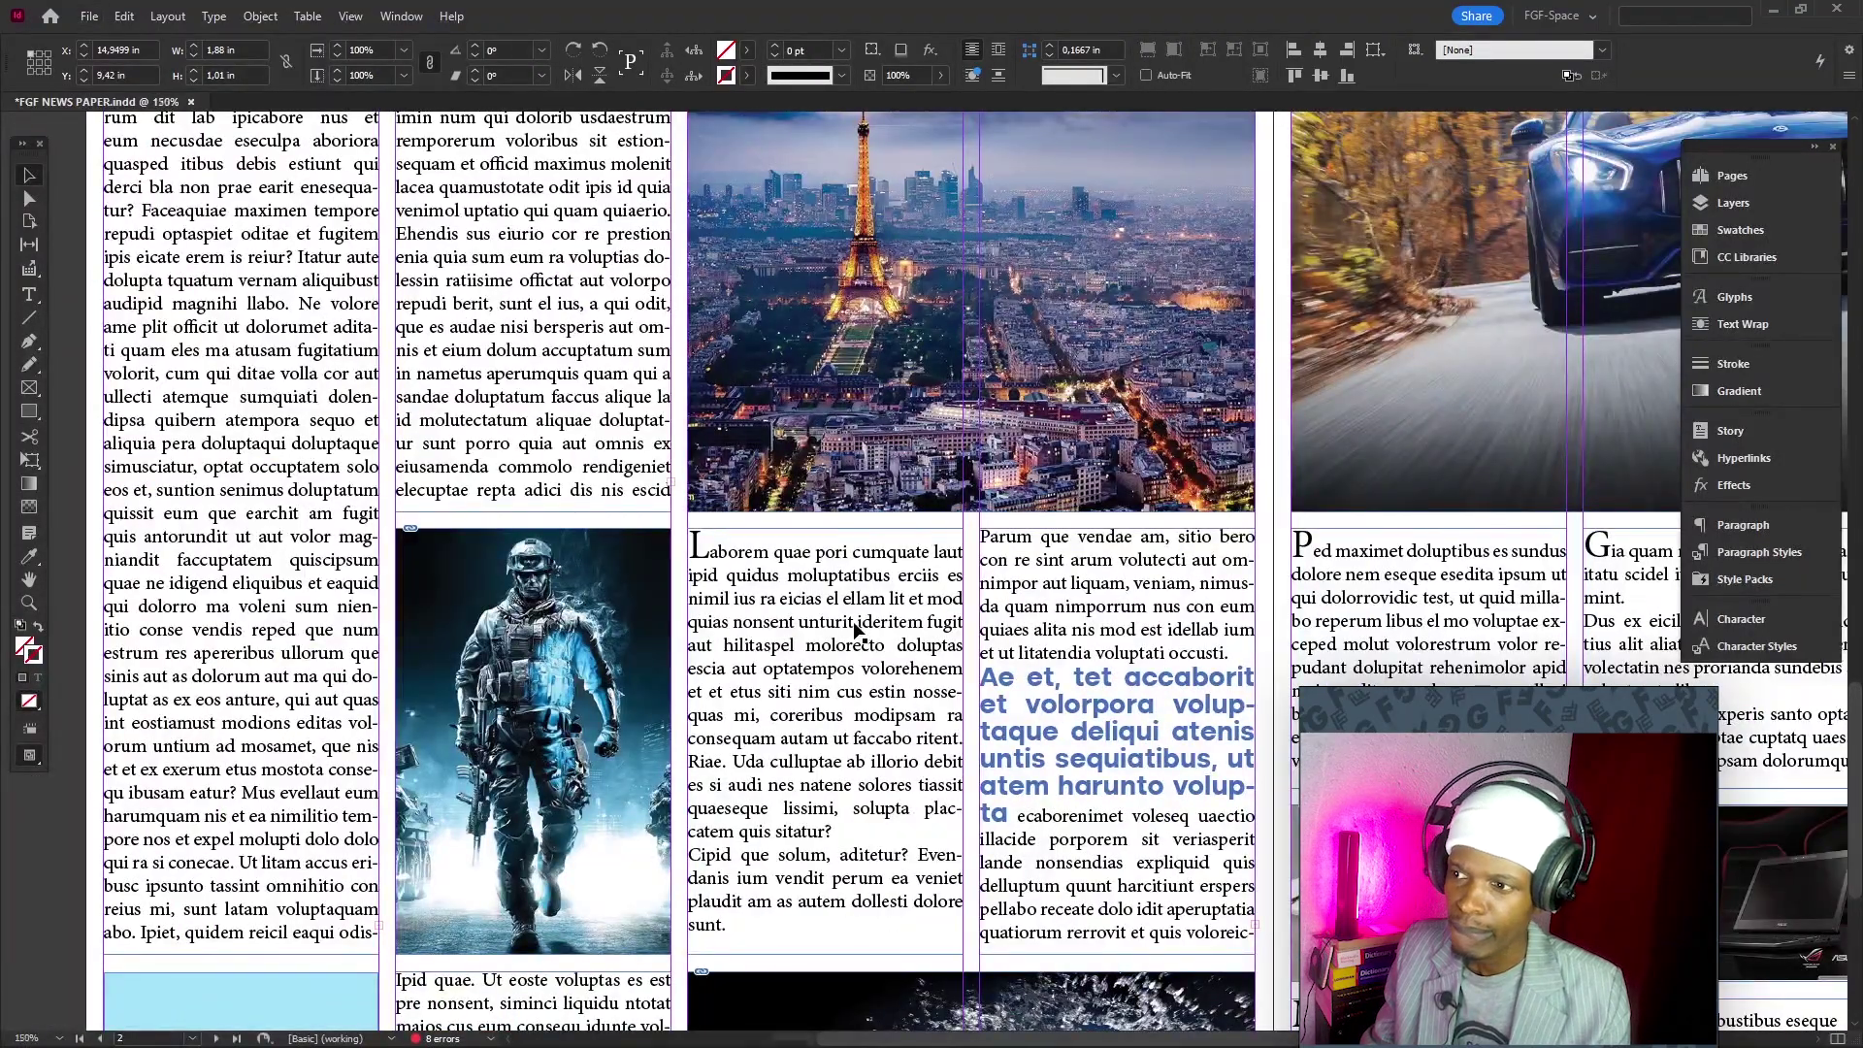